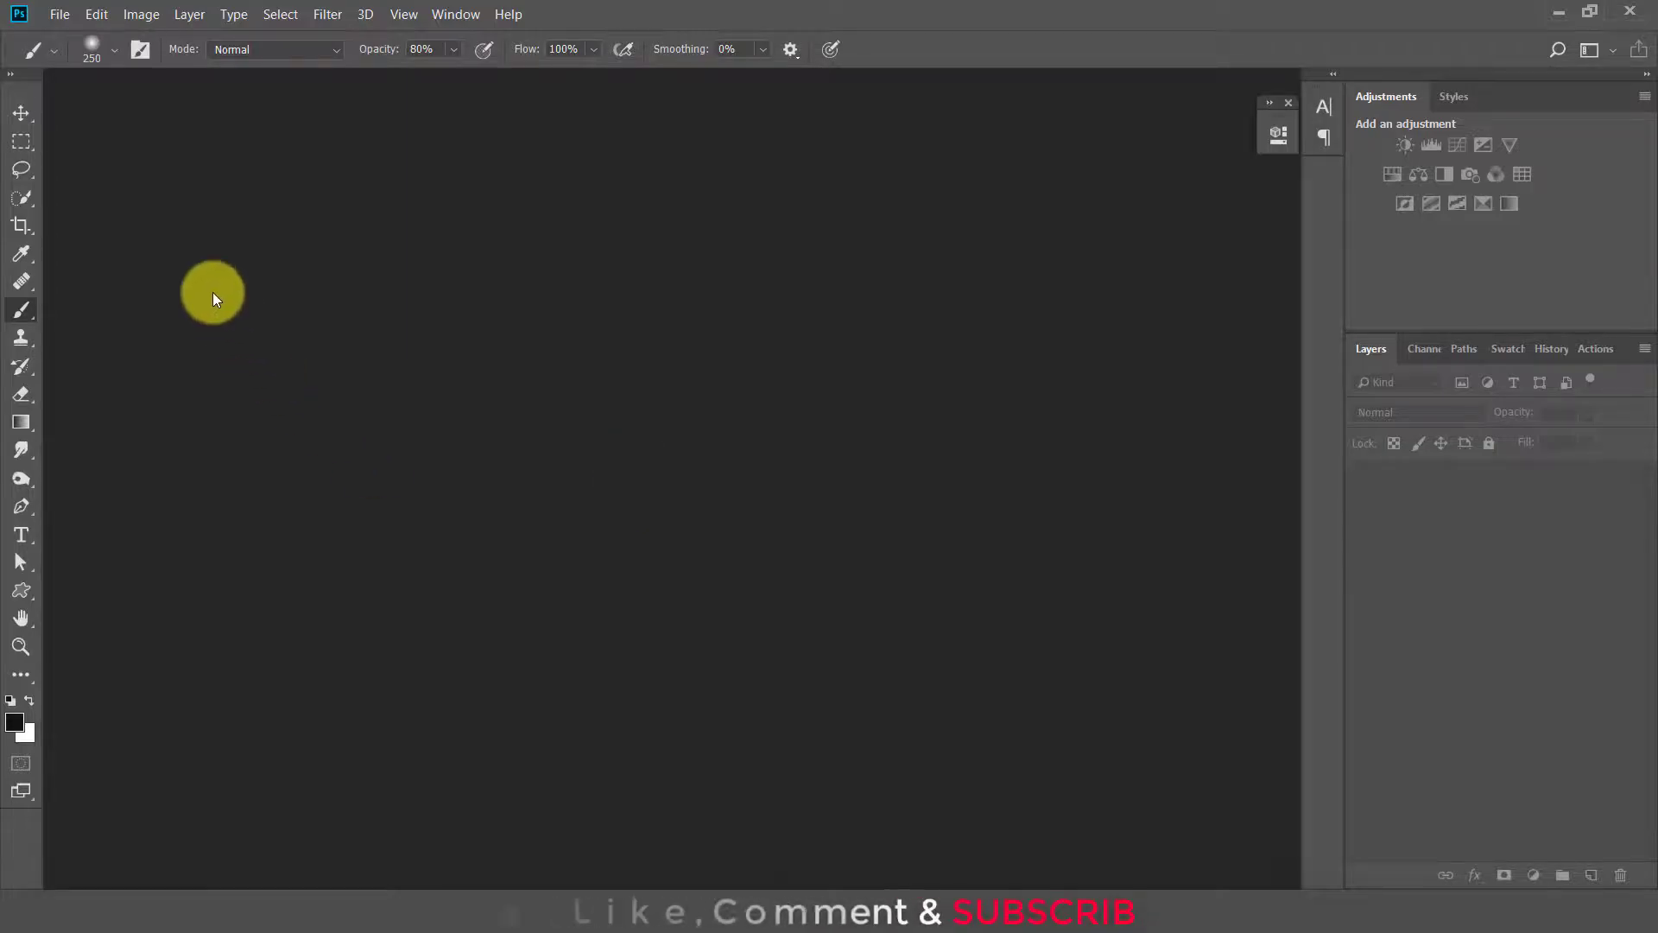
# Open File > New to start a new Photoshop document
pyautogui.click(65, 19)
# Create a white 1920 × 1080 px, 300 ppi RGB document, Untitled-1
pyautogui.click(75, 34)
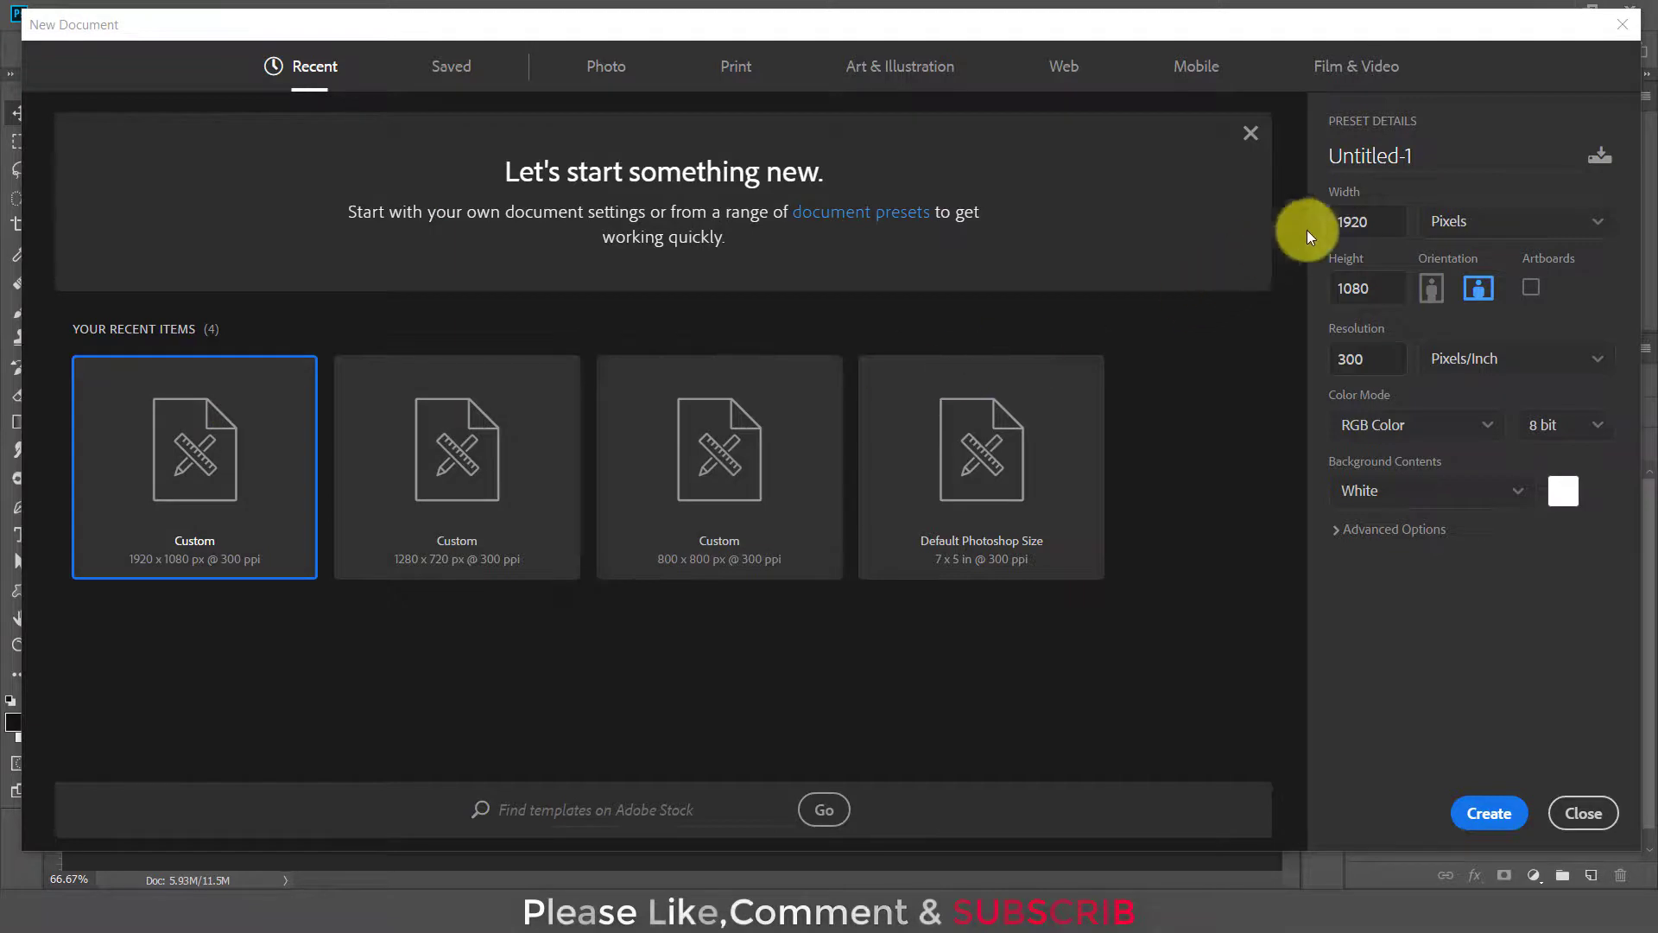
pyautogui.click(1360, 288)
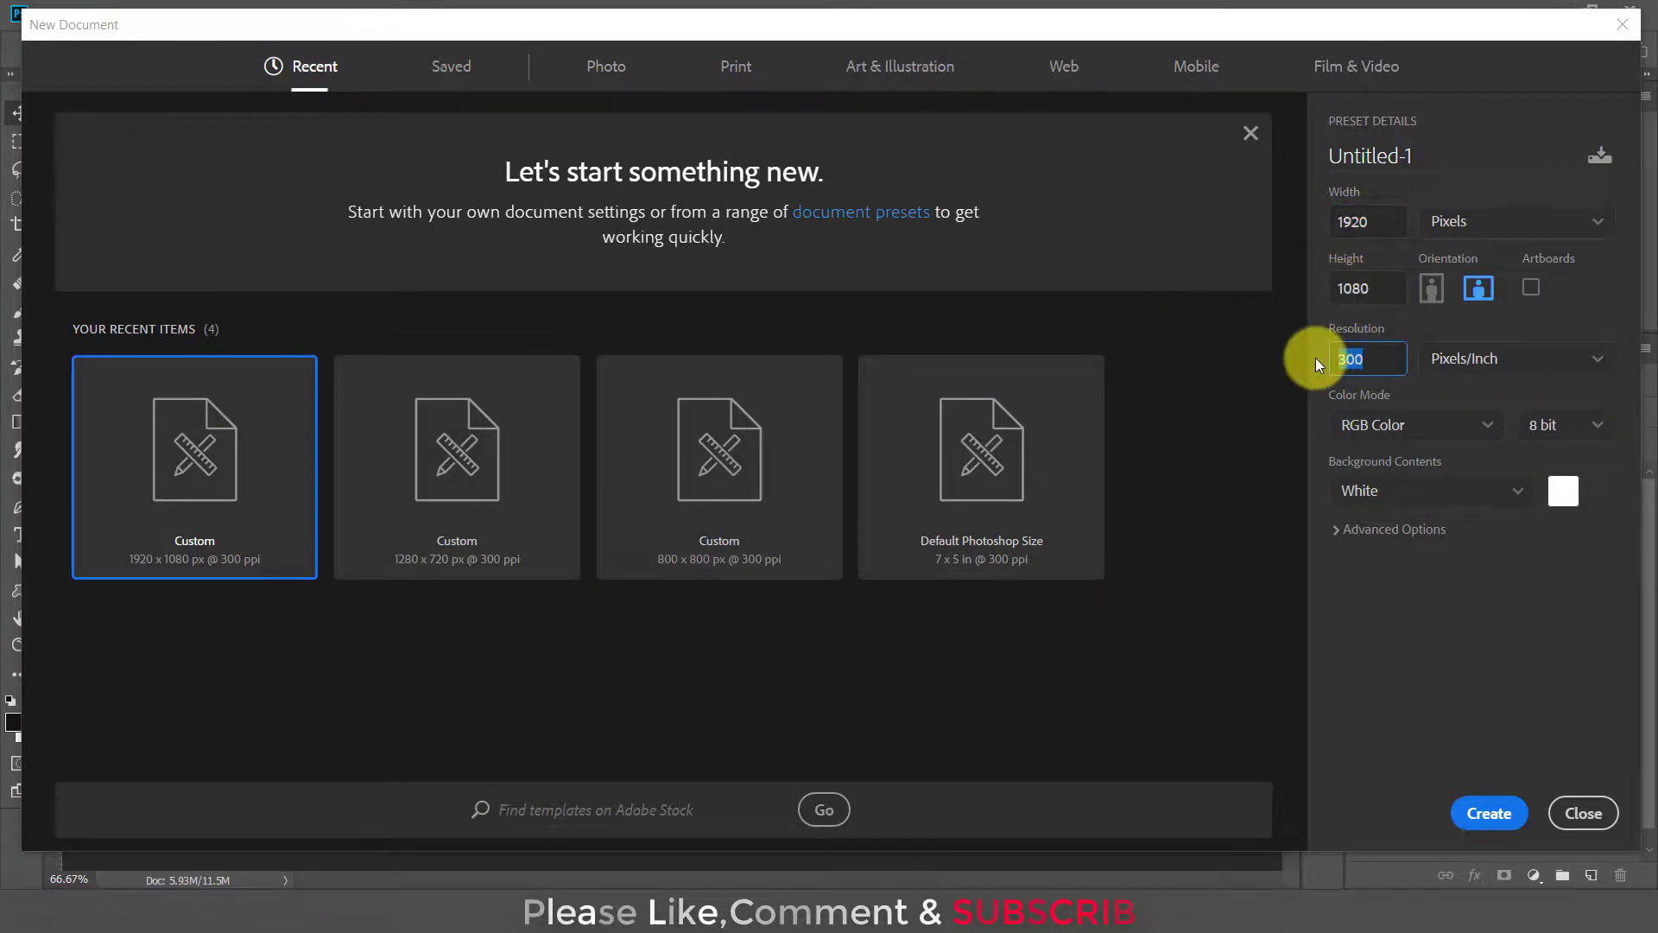
pyautogui.click(1488, 813)
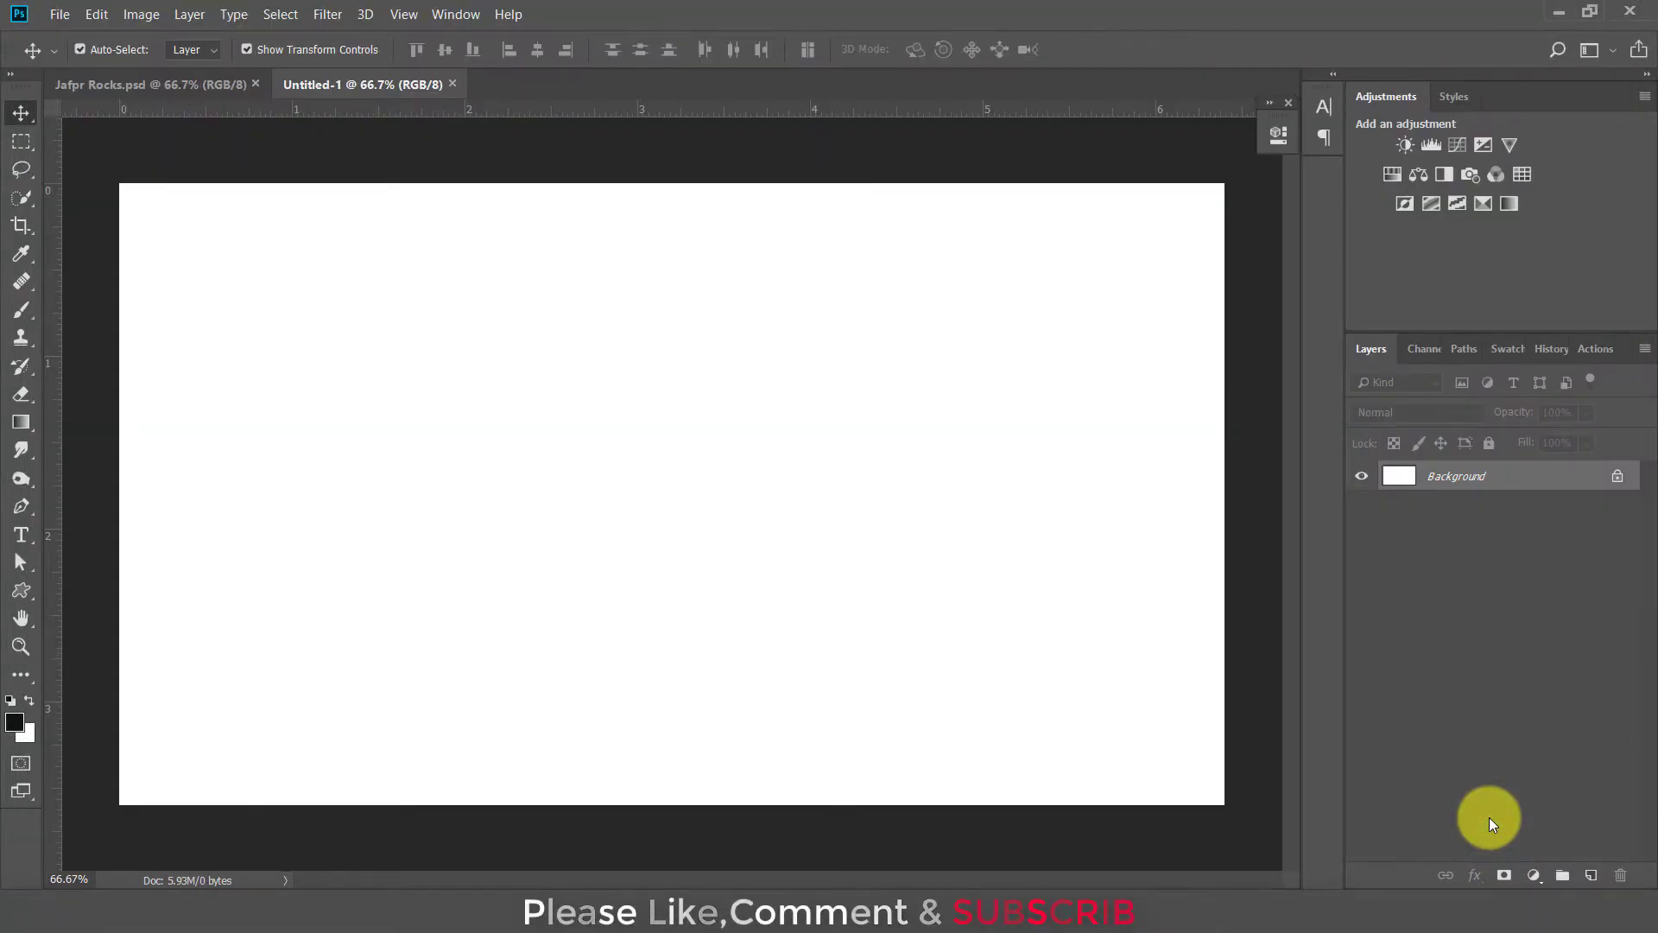
# Unlock the Background into Layer 0 and add a reversed radial Gradient Overlay
pyautogui.click(1614, 477)
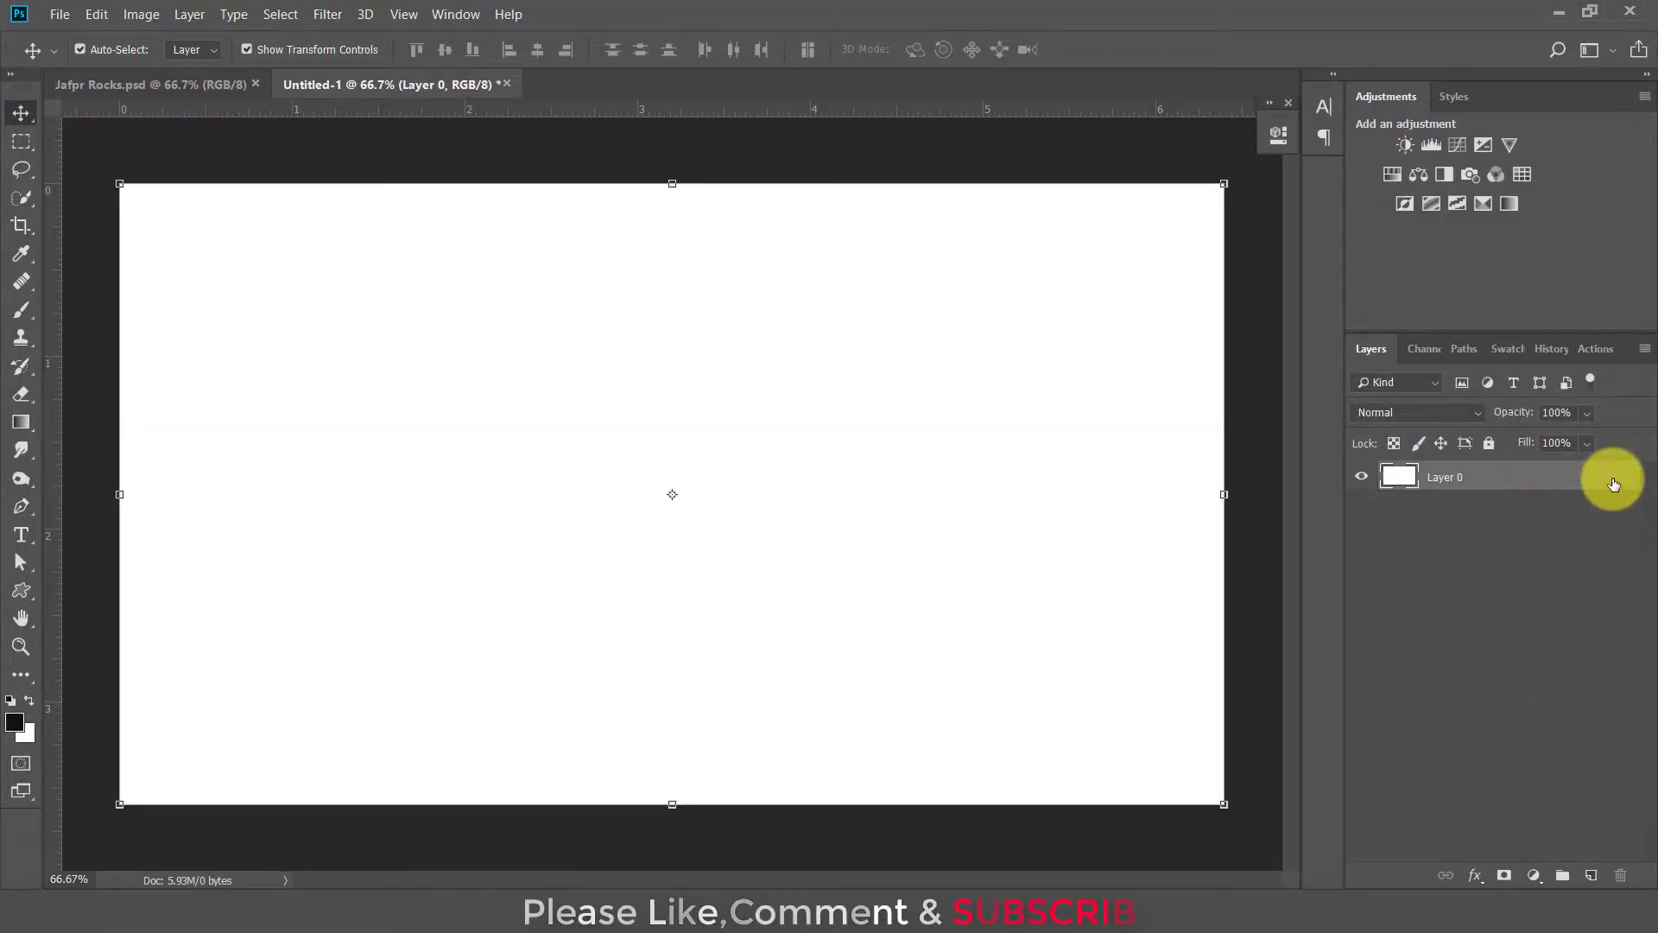
pyautogui.rightClick(1614, 482)
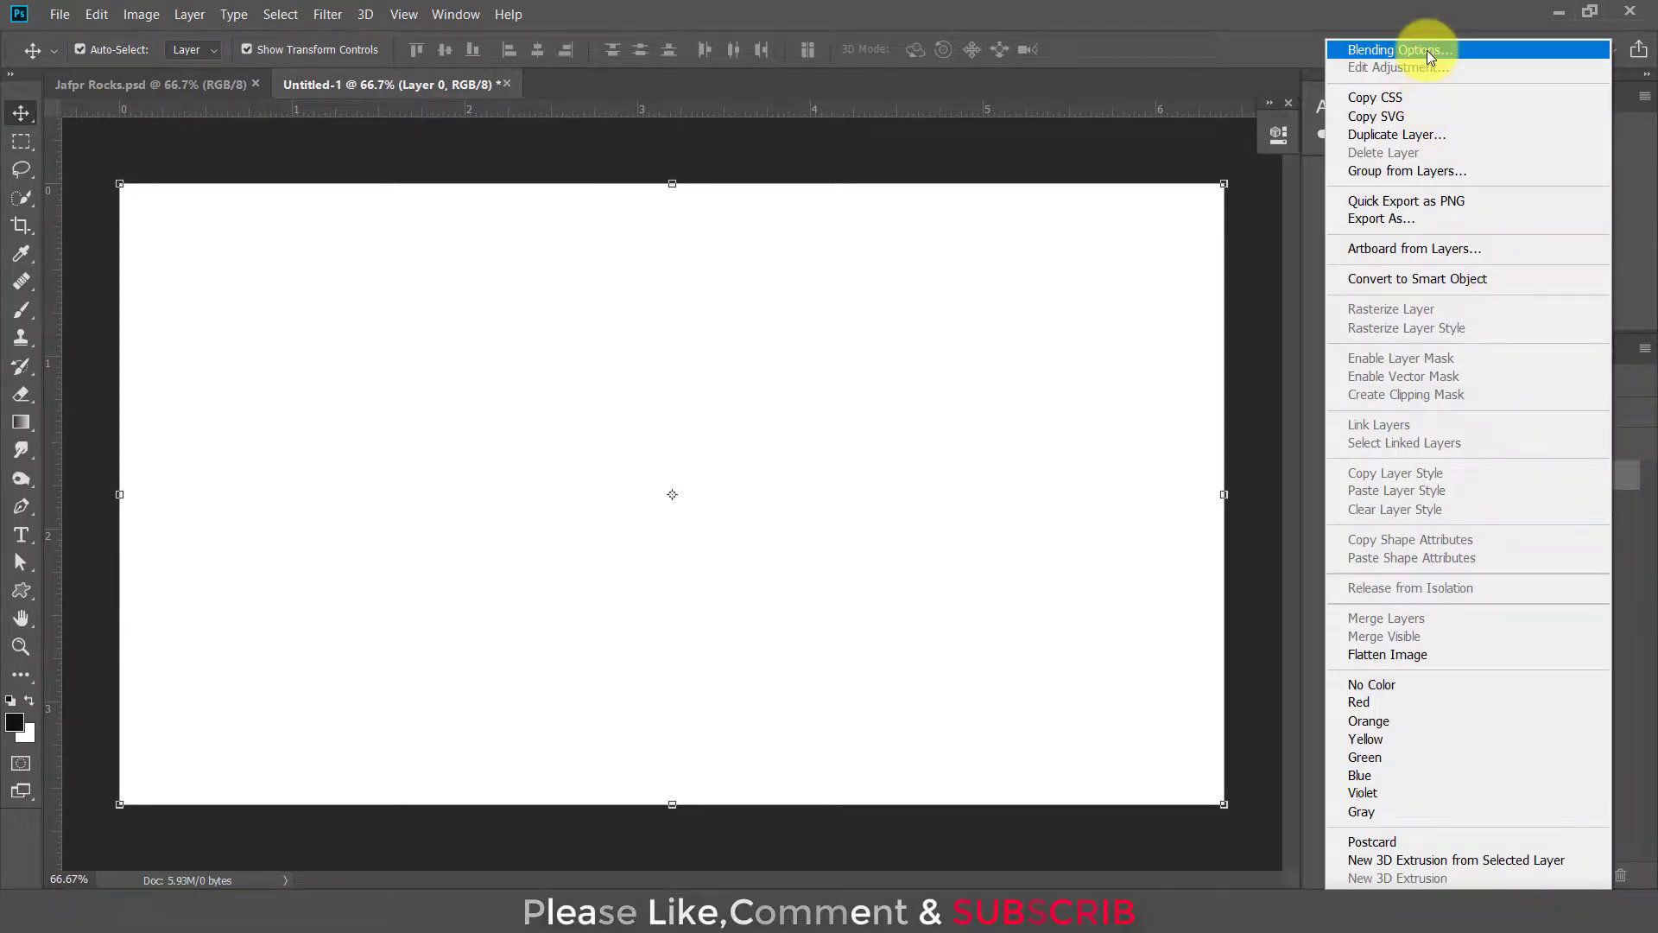
pyautogui.click(1427, 49)
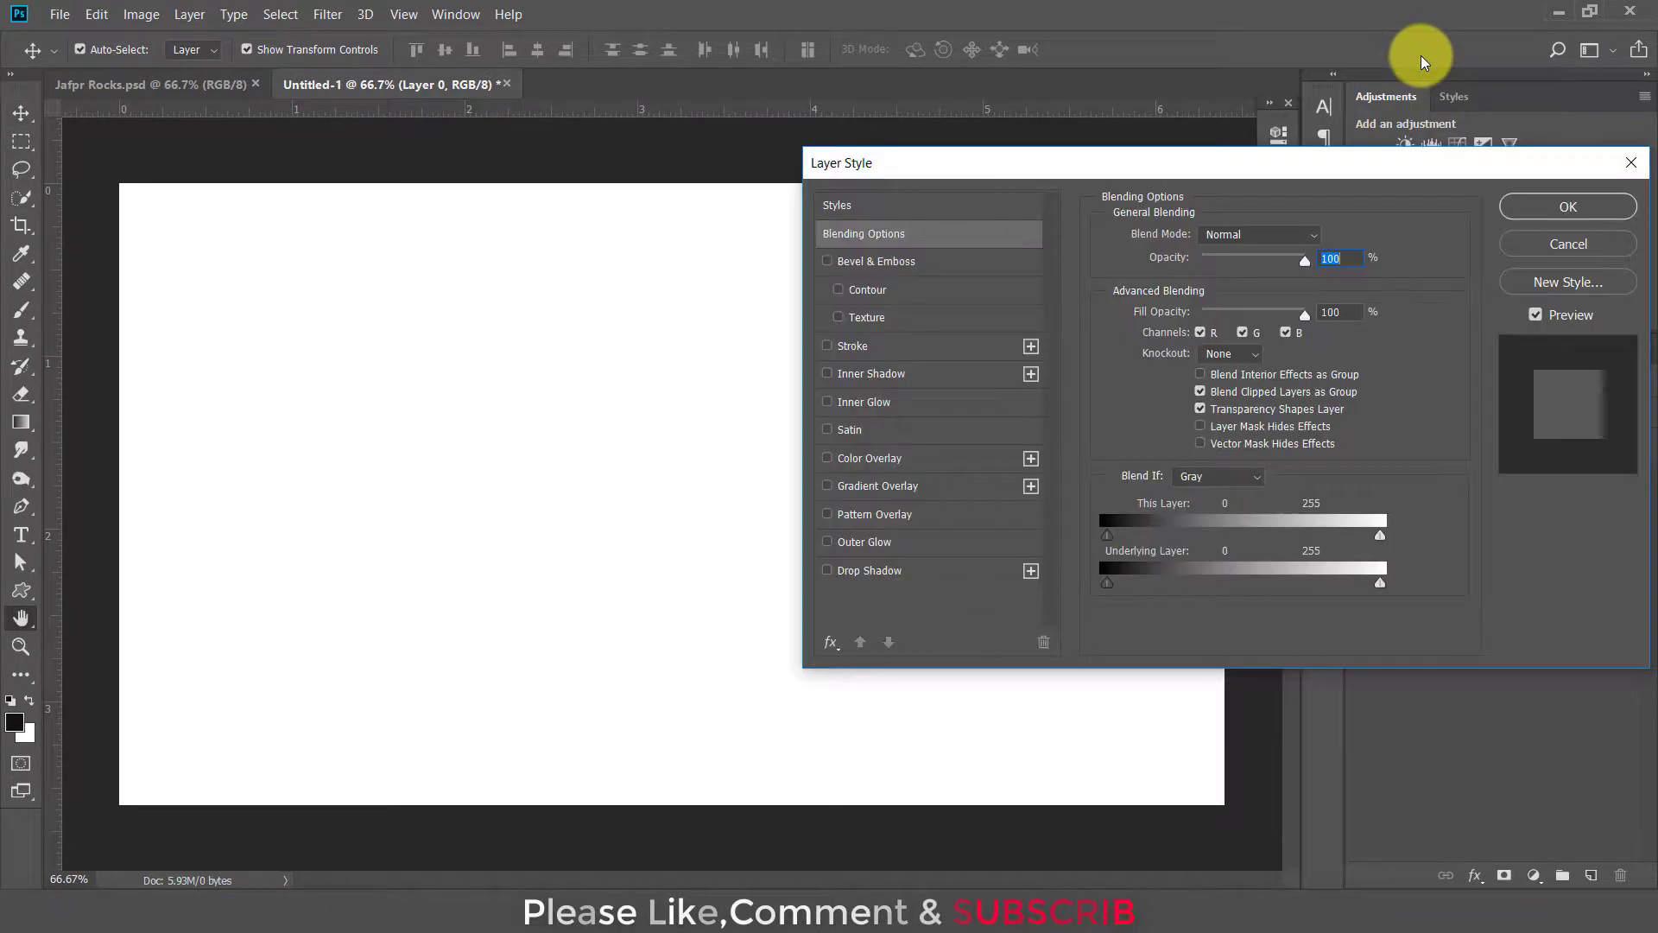
pyautogui.click(937, 490)
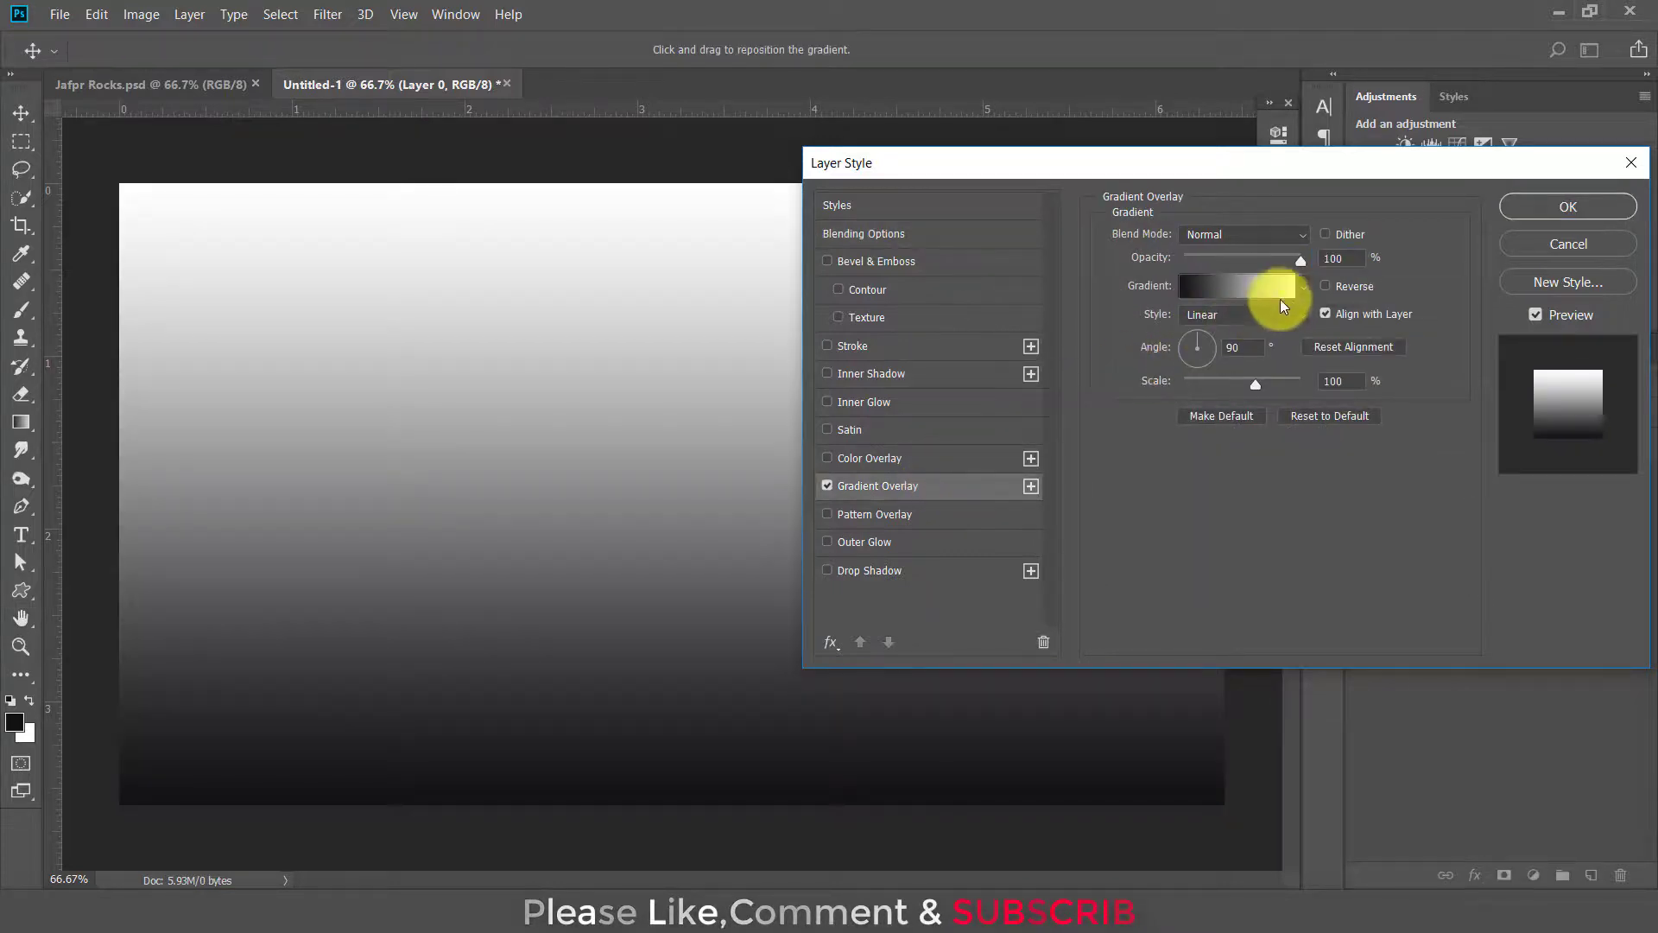
pyautogui.click(1326, 288)
pyautogui.click(1303, 318)
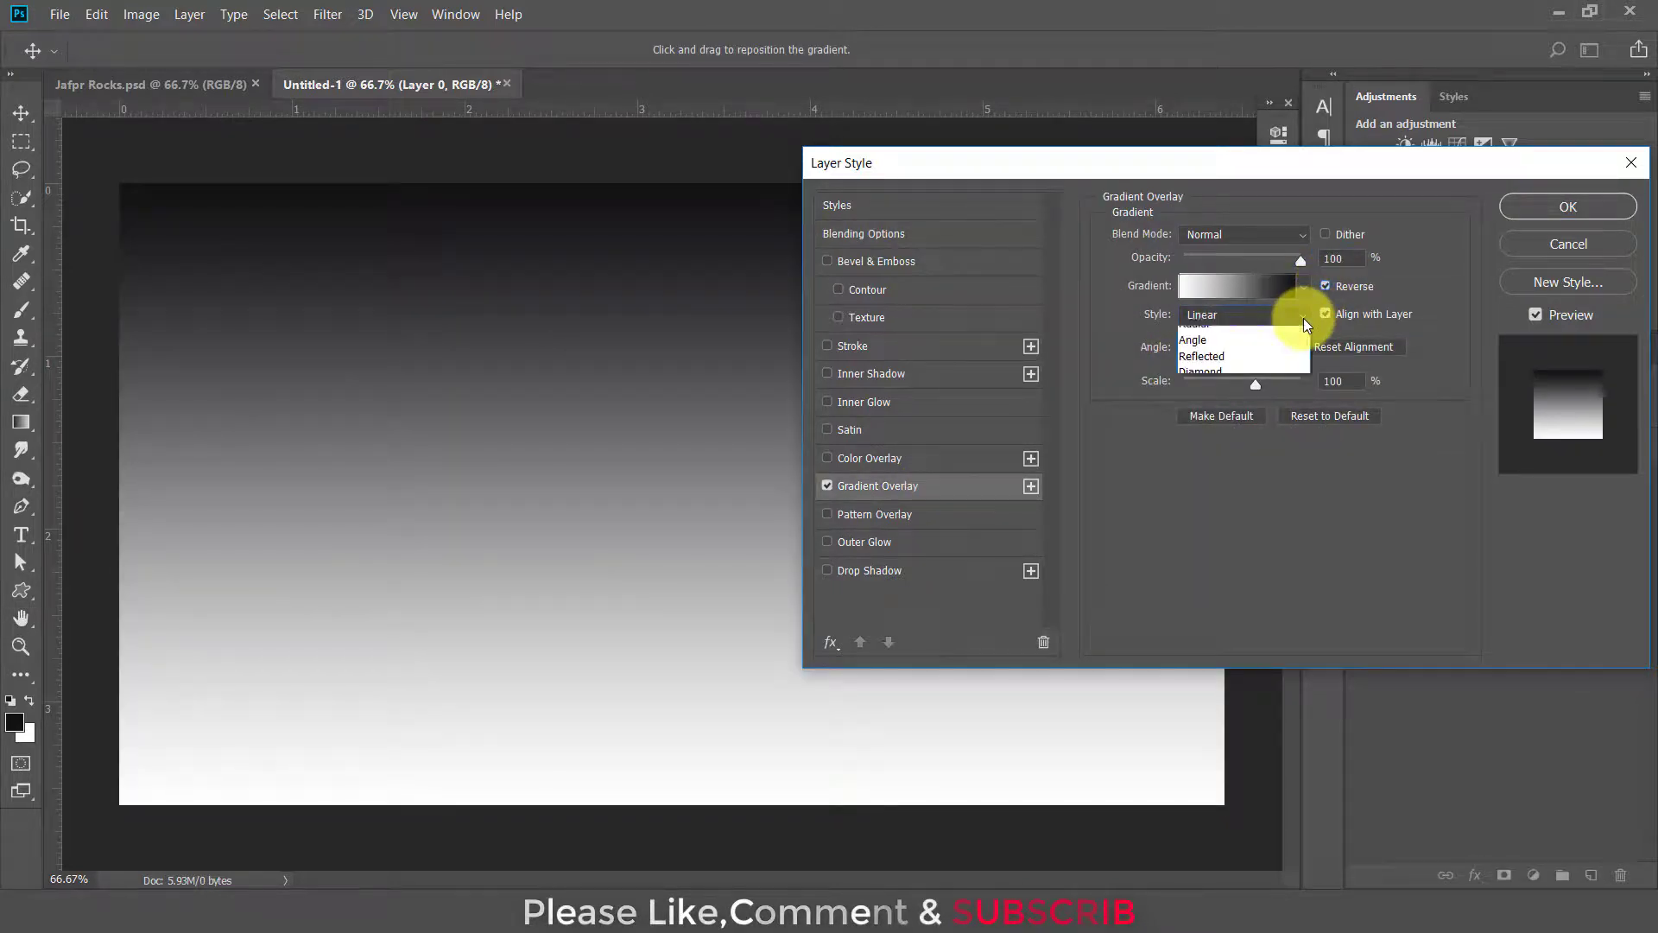
pyautogui.click(1272, 352)
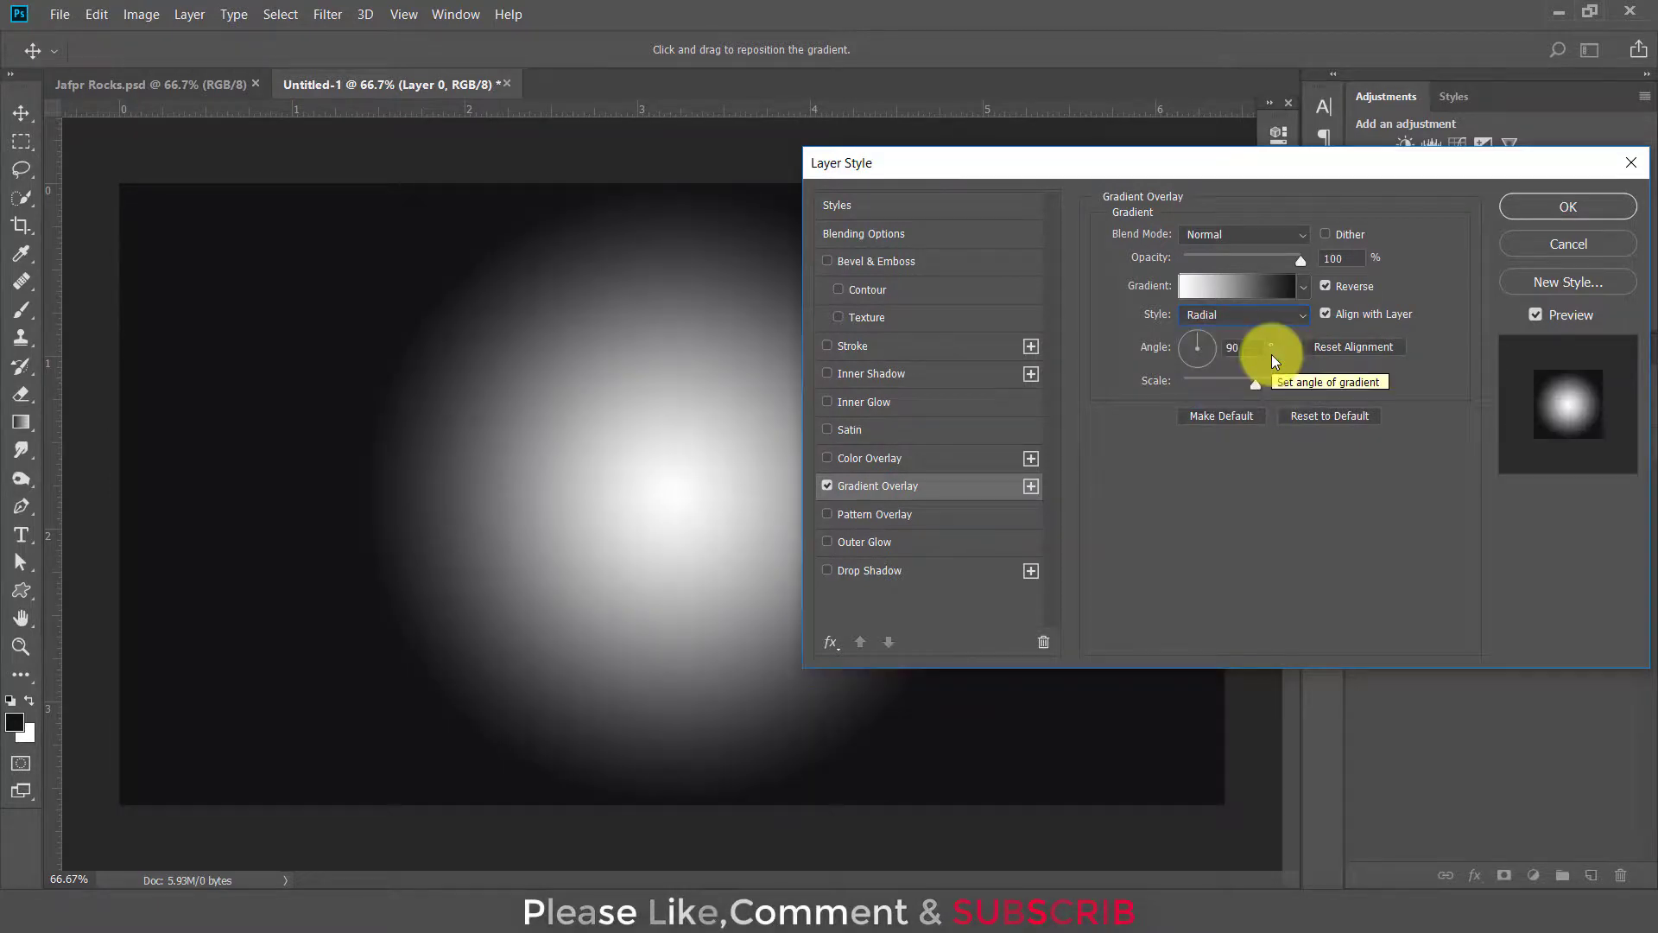
# Set the background gradient's starting colour stop to #14141e
pyautogui.click(1250, 290)
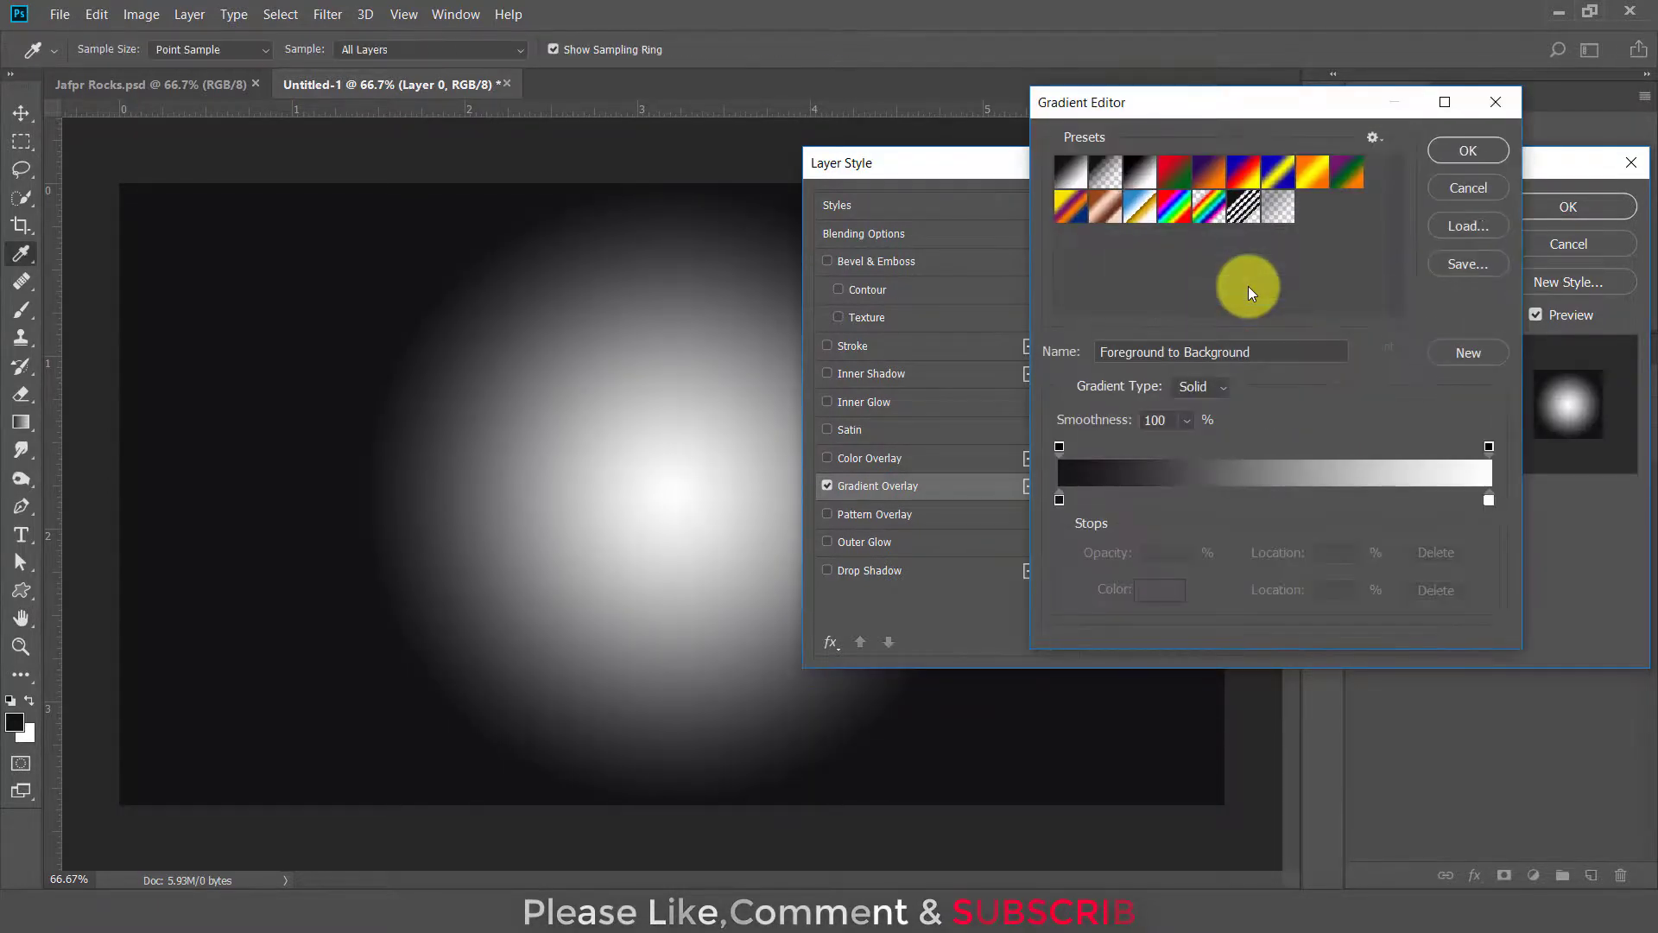
pyautogui.click(1060, 499)
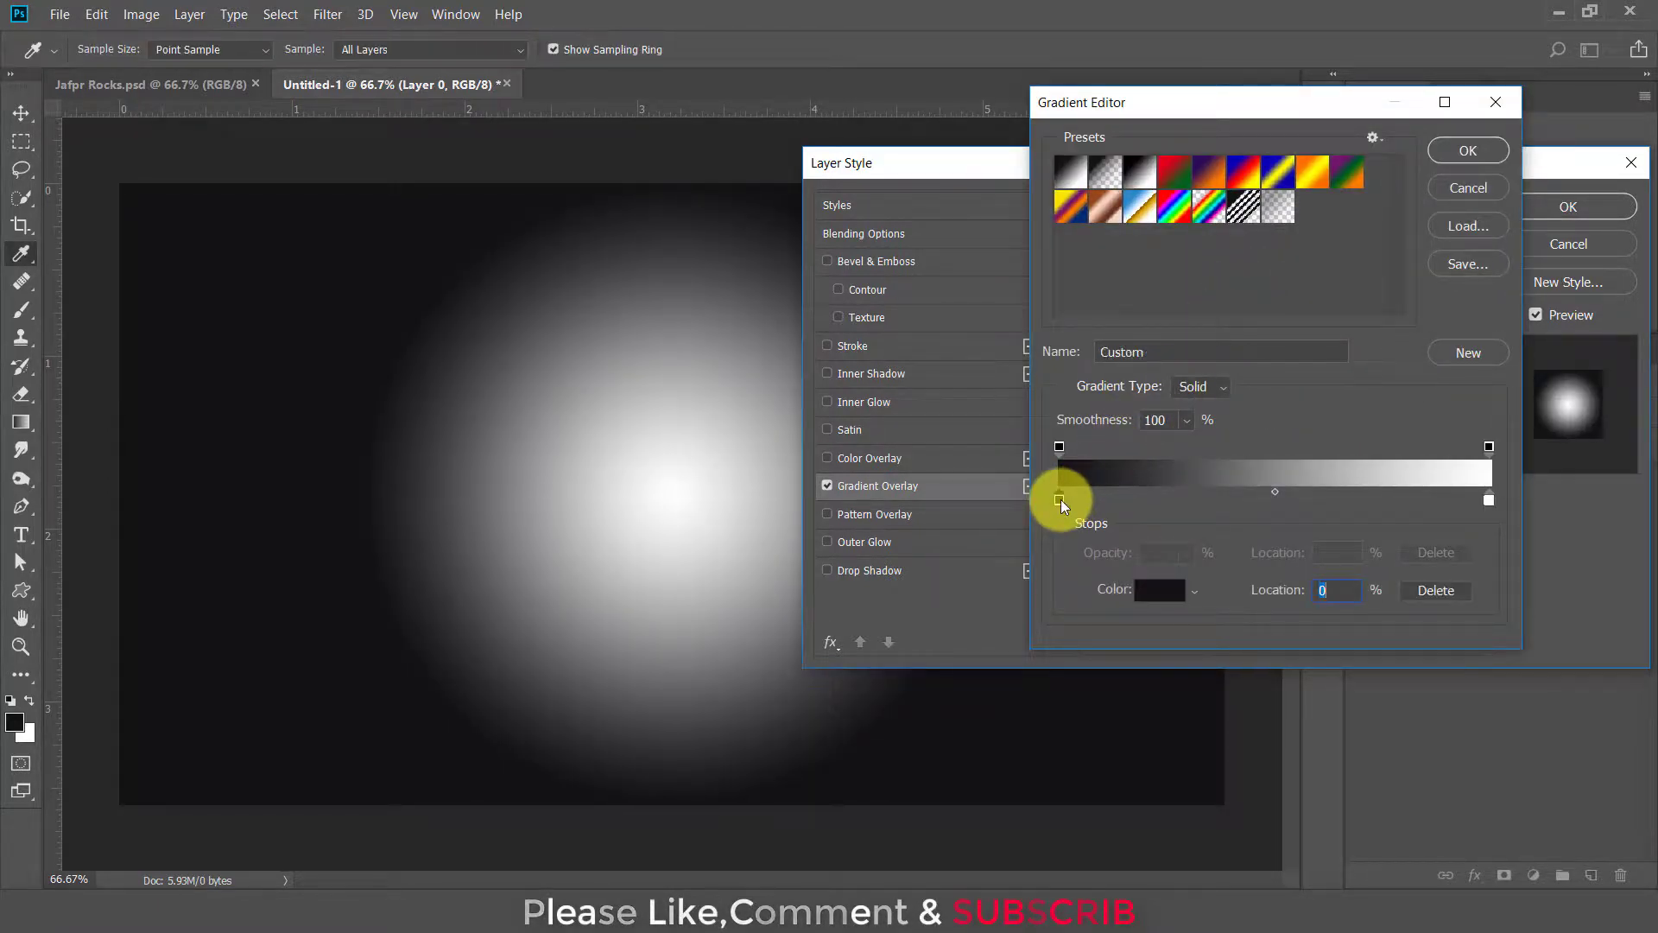
pyautogui.doubleClick(1058, 499)
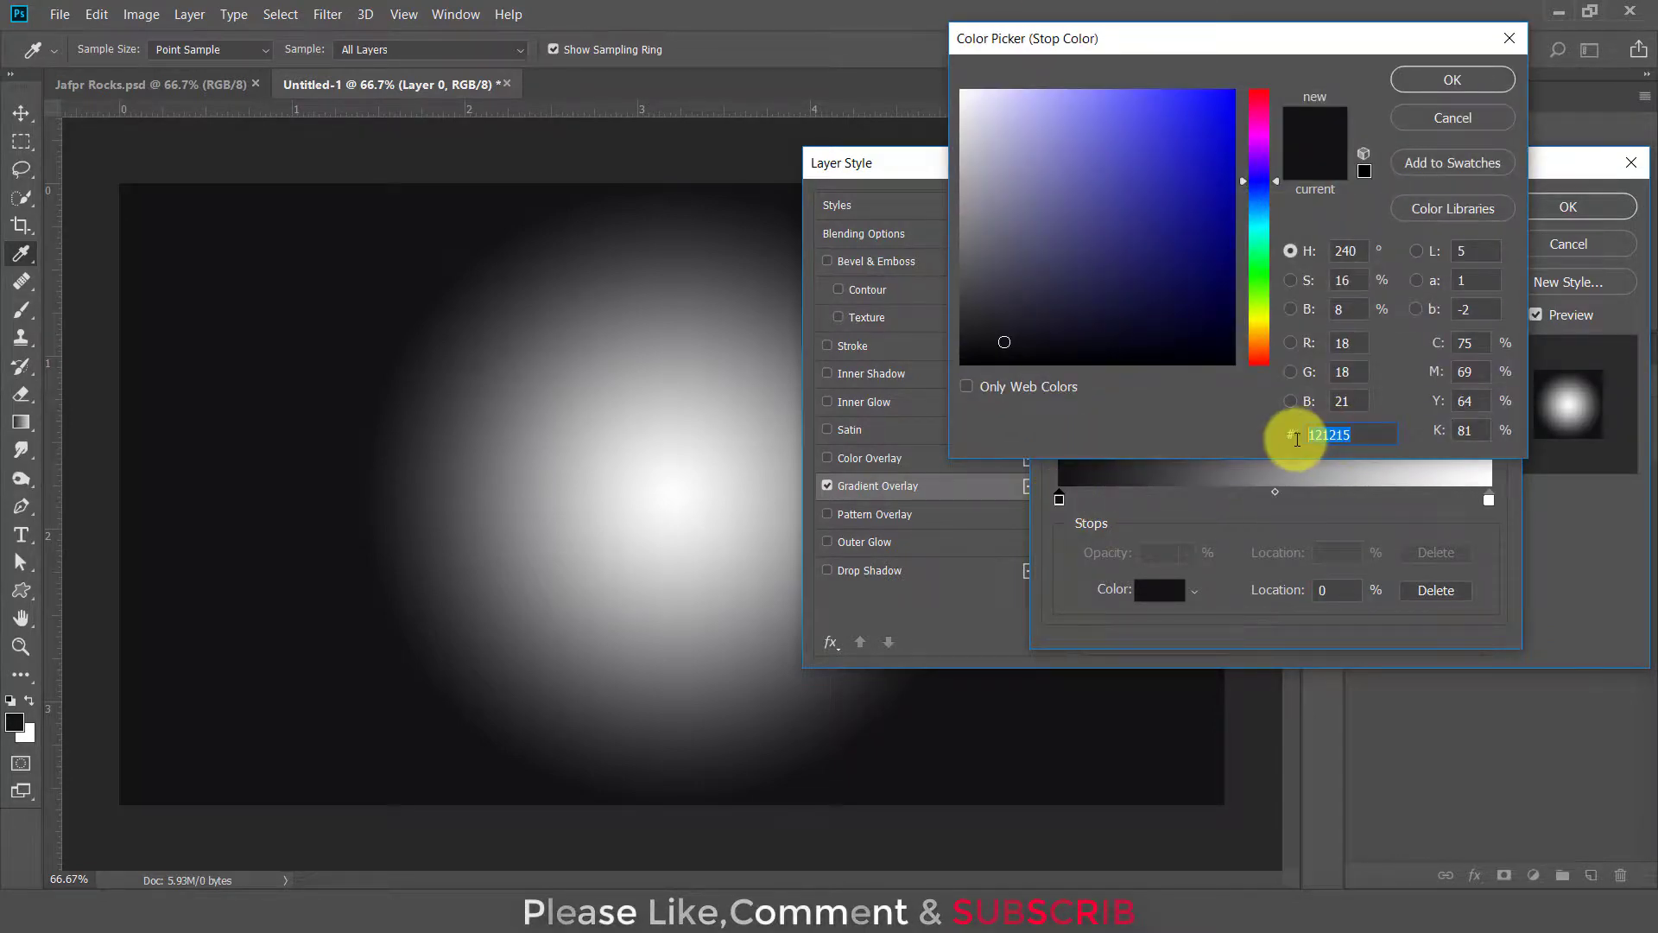
pyautogui.write('14141e')
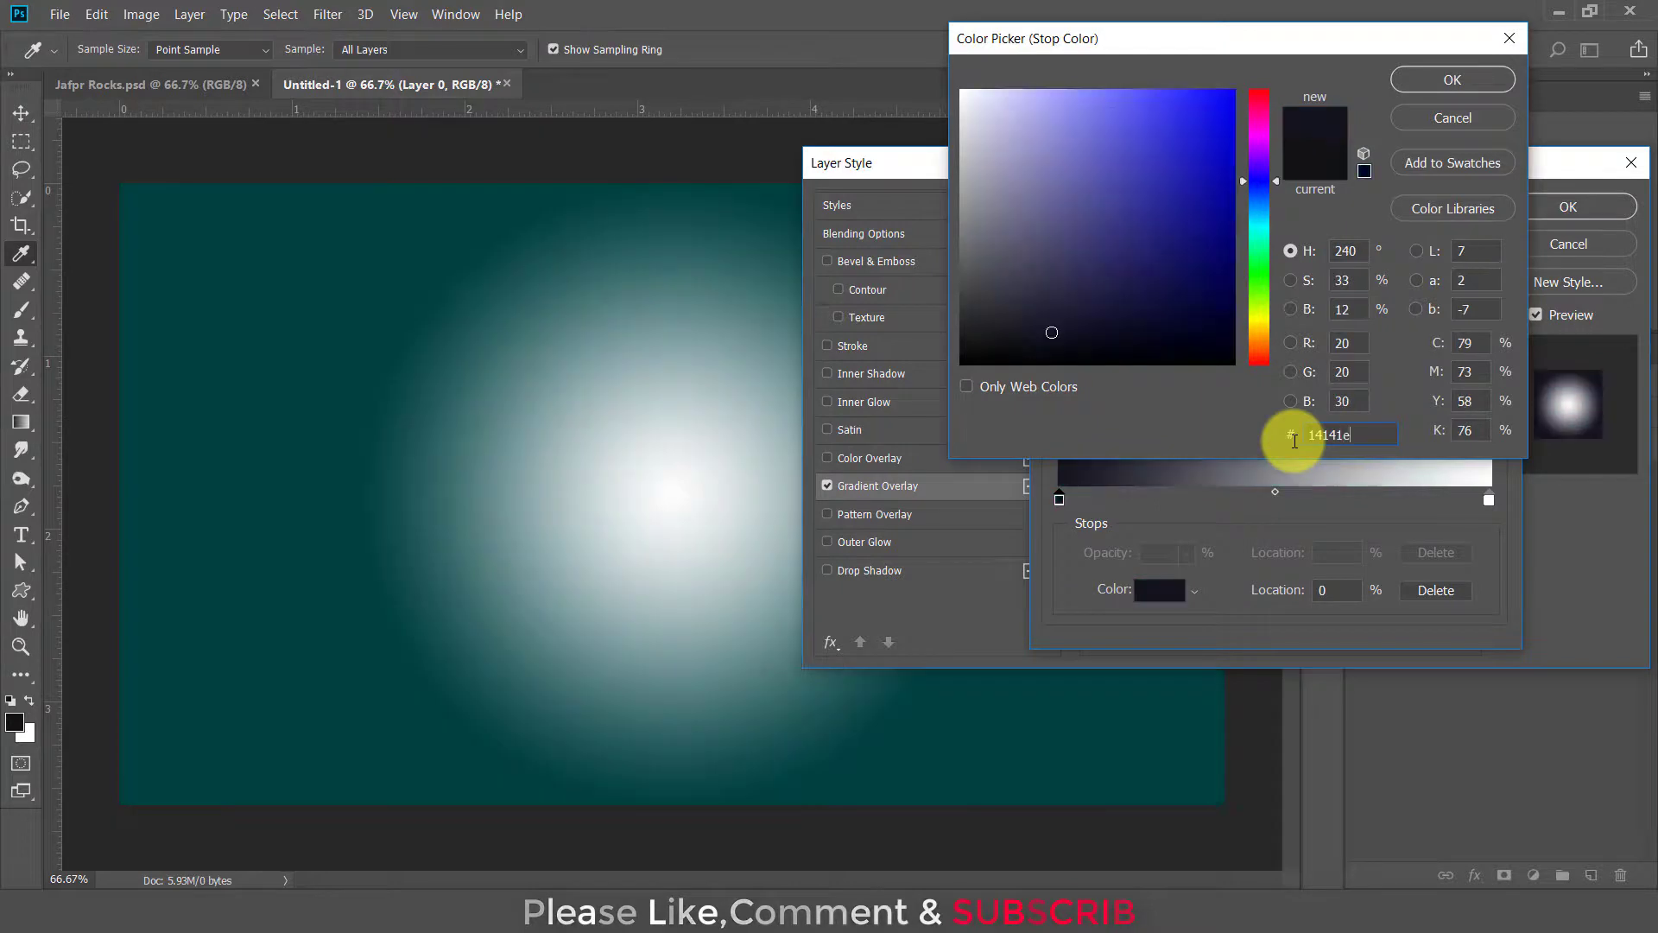
pyautogui.doubleClick(1321, 434)
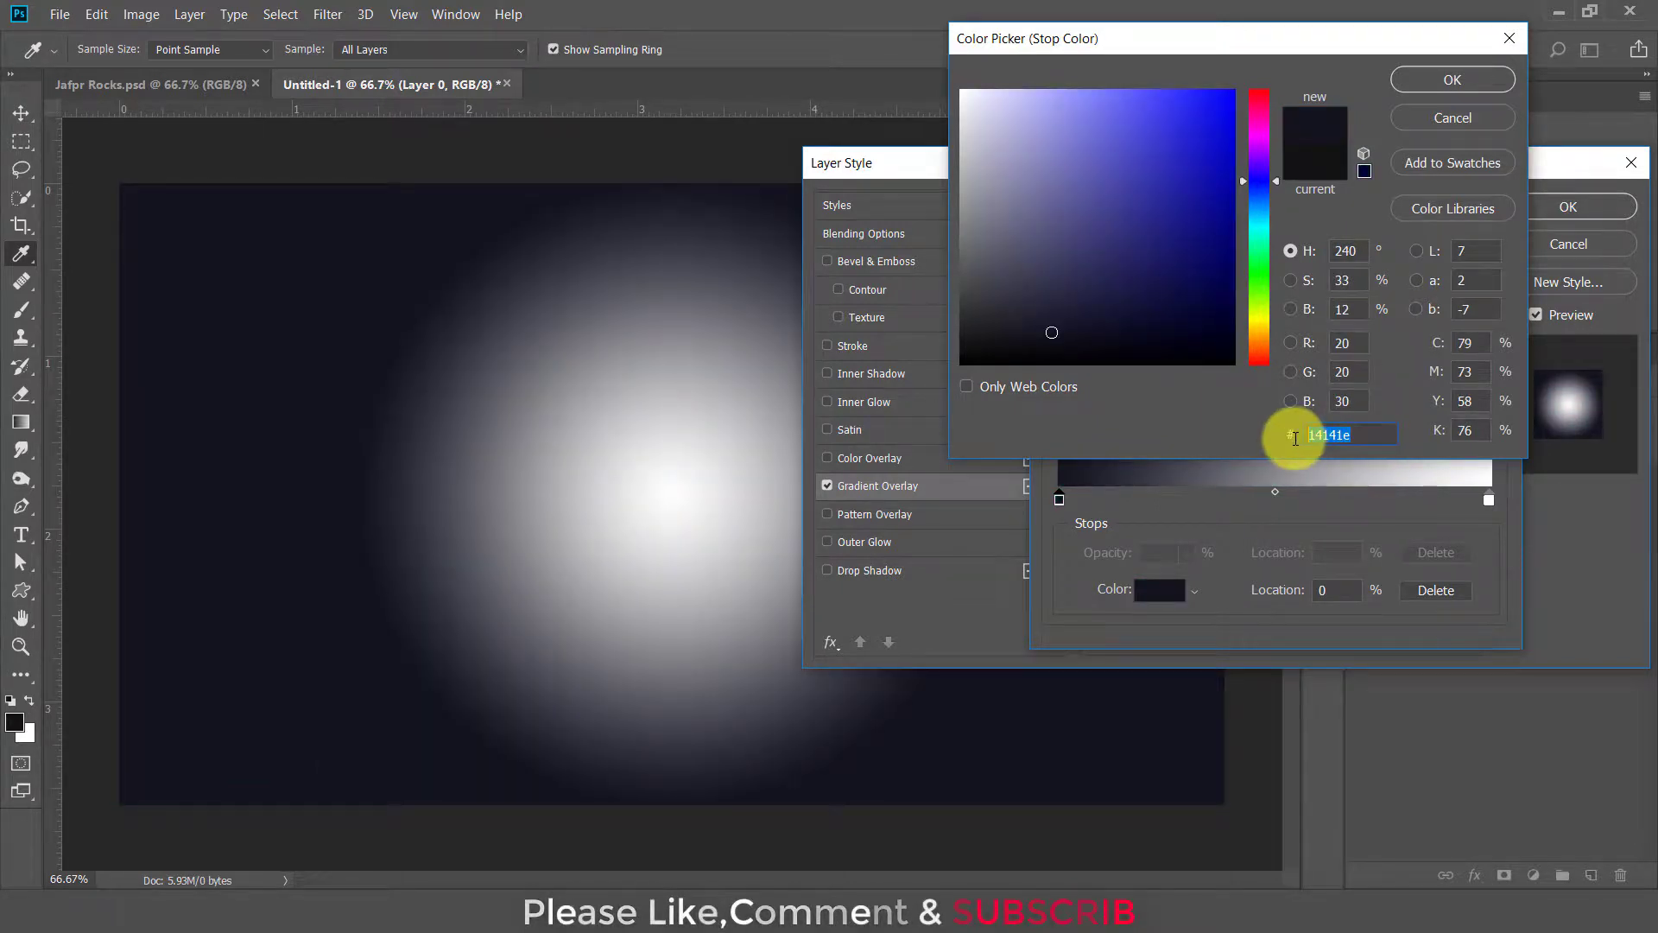
pyautogui.click(1452, 80)
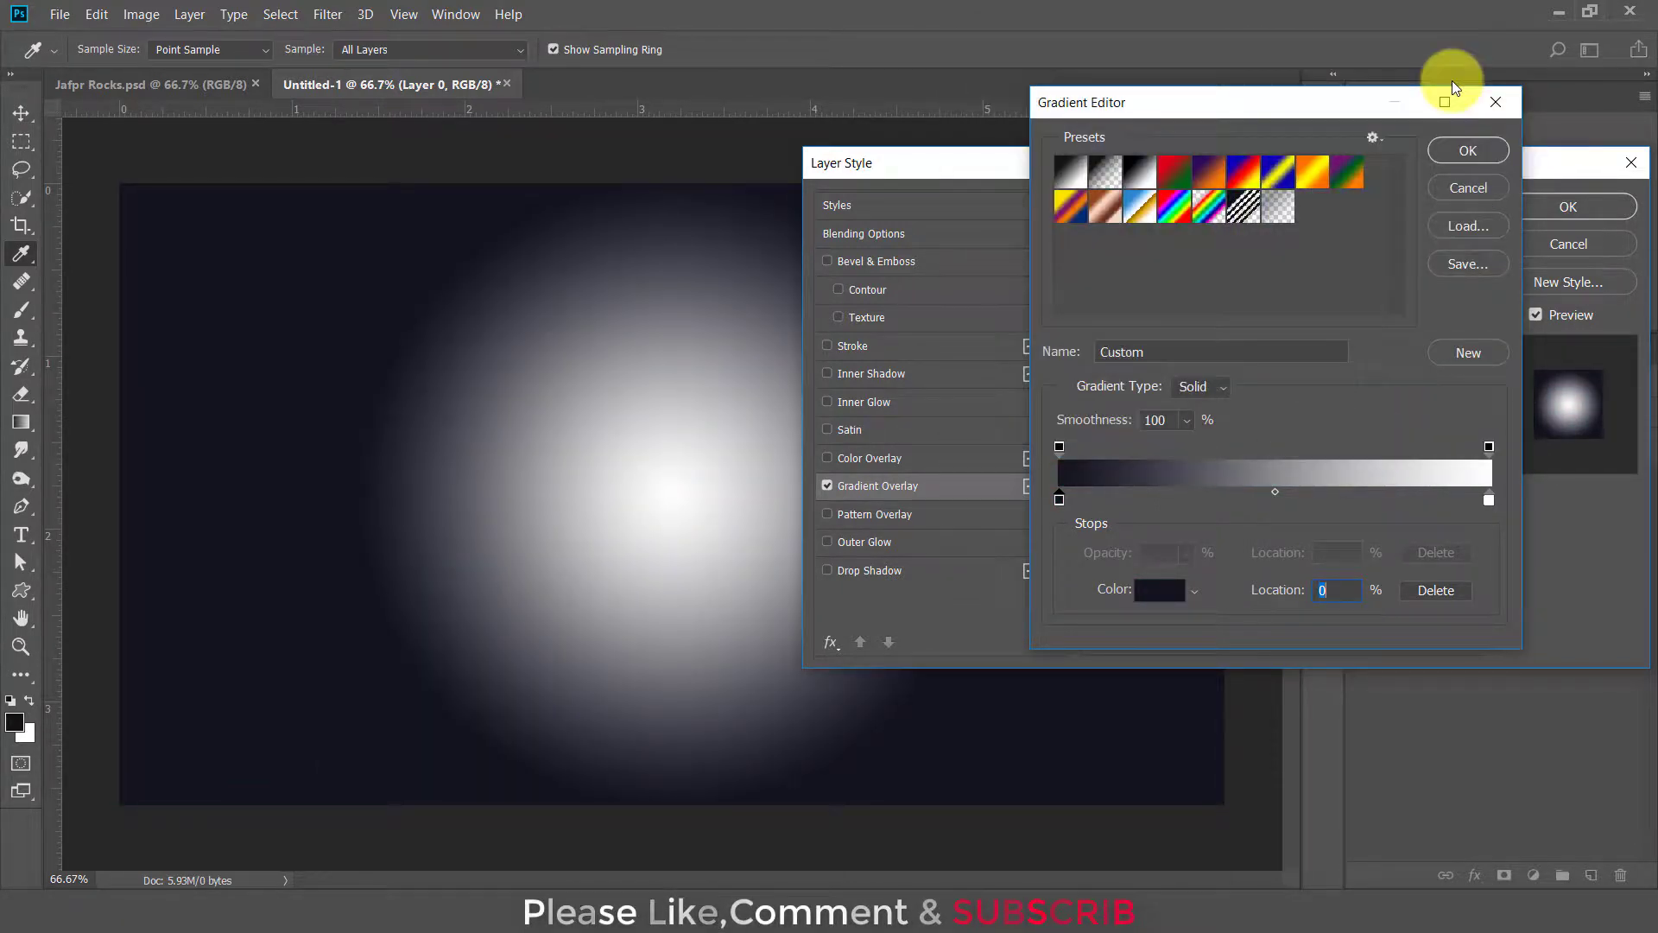
# Set the end stop to #2e2e3e, scale the overlay to 150%, and apply it
pyautogui.doubleClick(1487, 498)
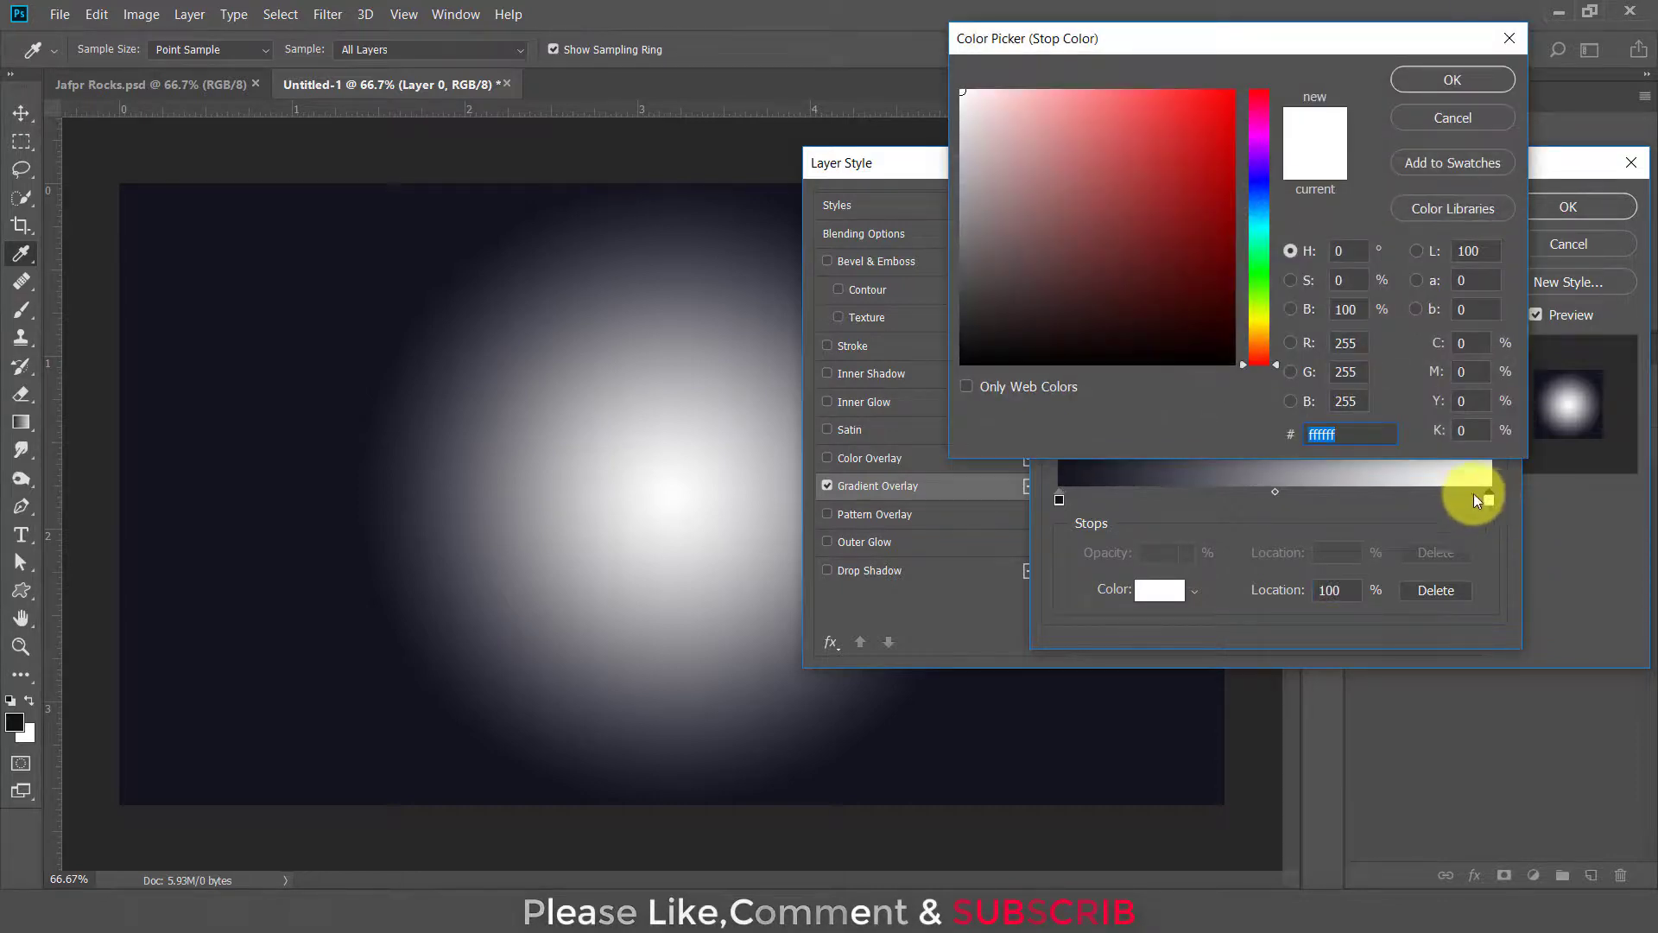
pyautogui.write('2e')
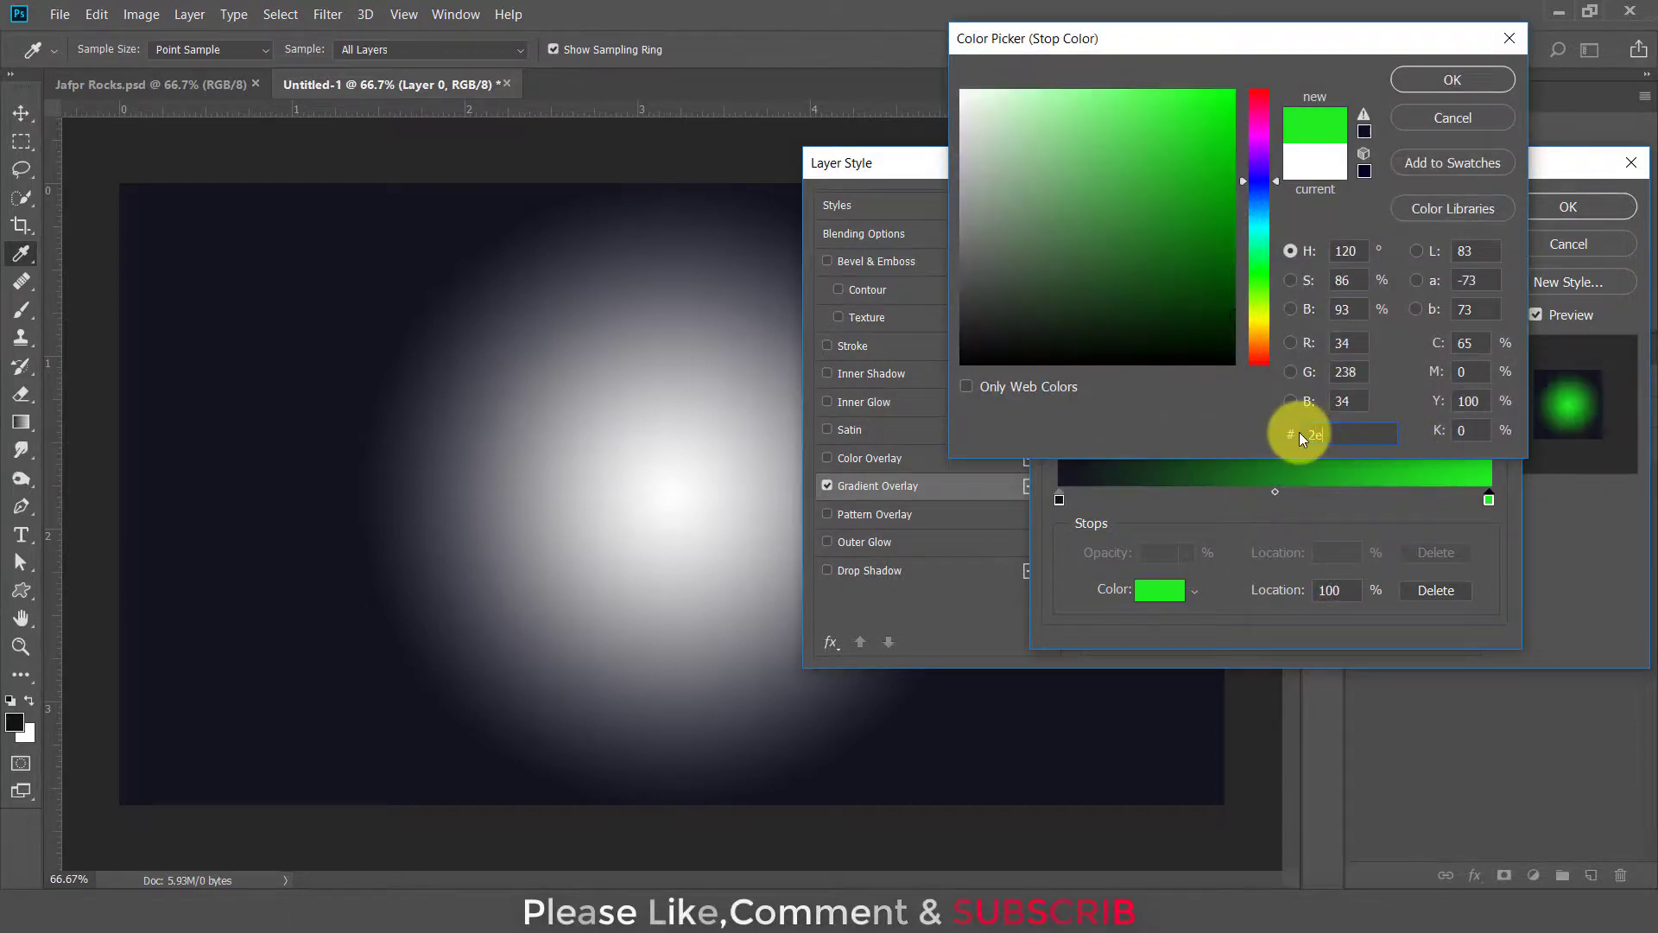
pyautogui.write('2e3e')
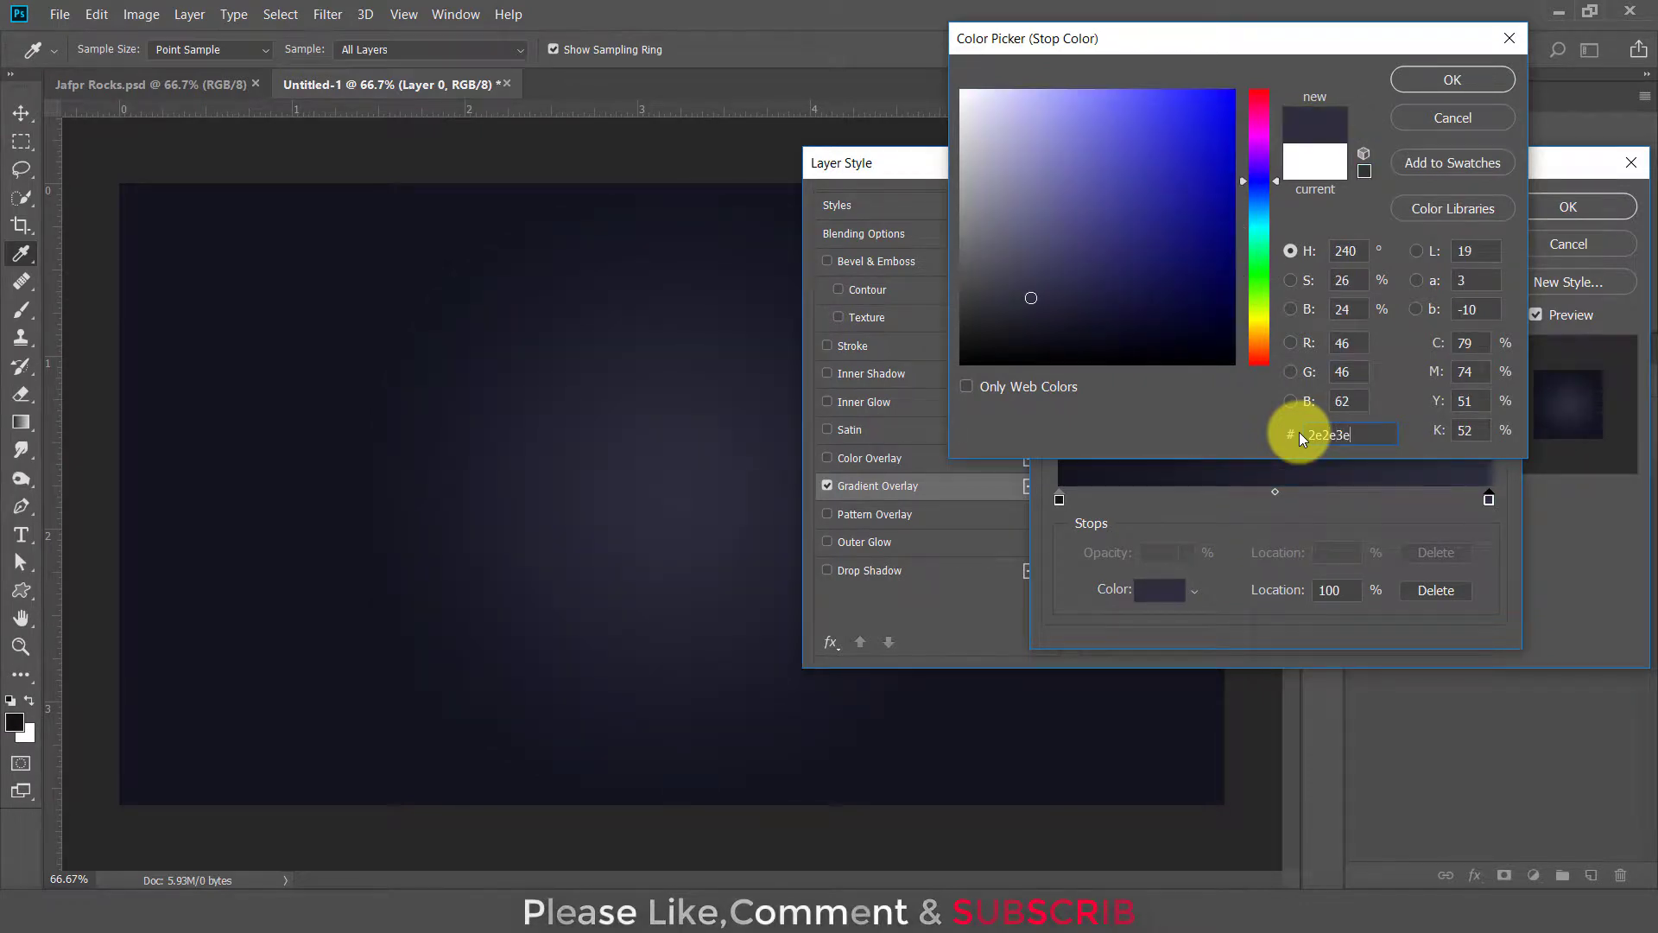
pyautogui.moveTo(1347, 435); pyautogui.dragTo(1304, 436)
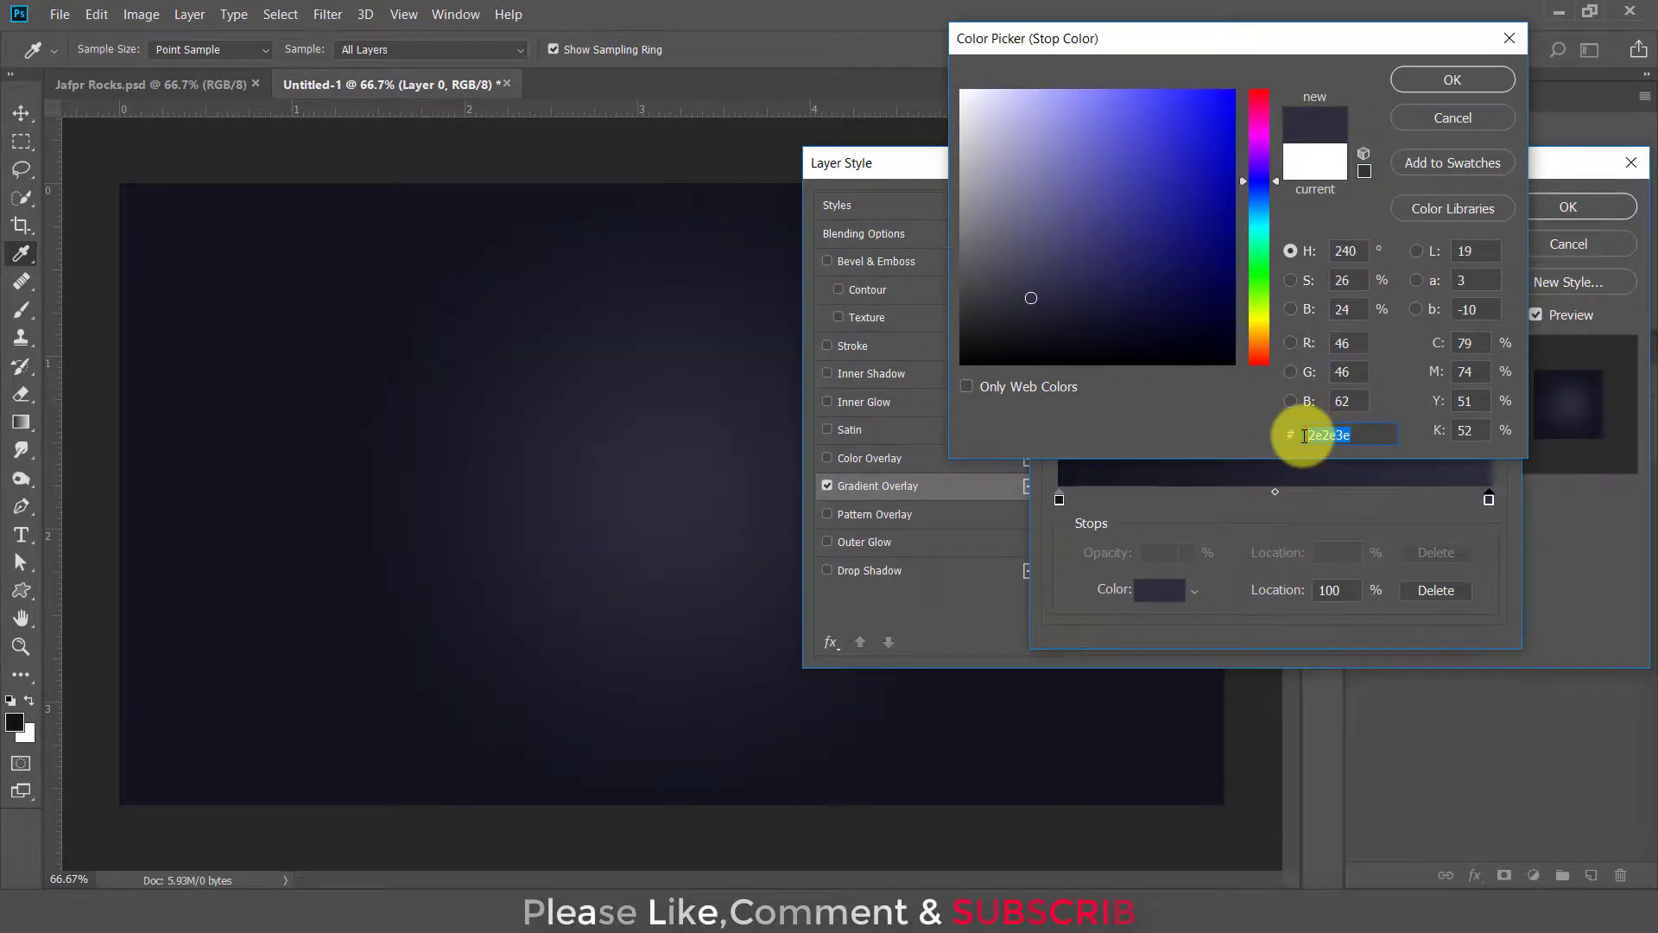
pyautogui.click(1437, 77)
pyautogui.click(1447, 151)
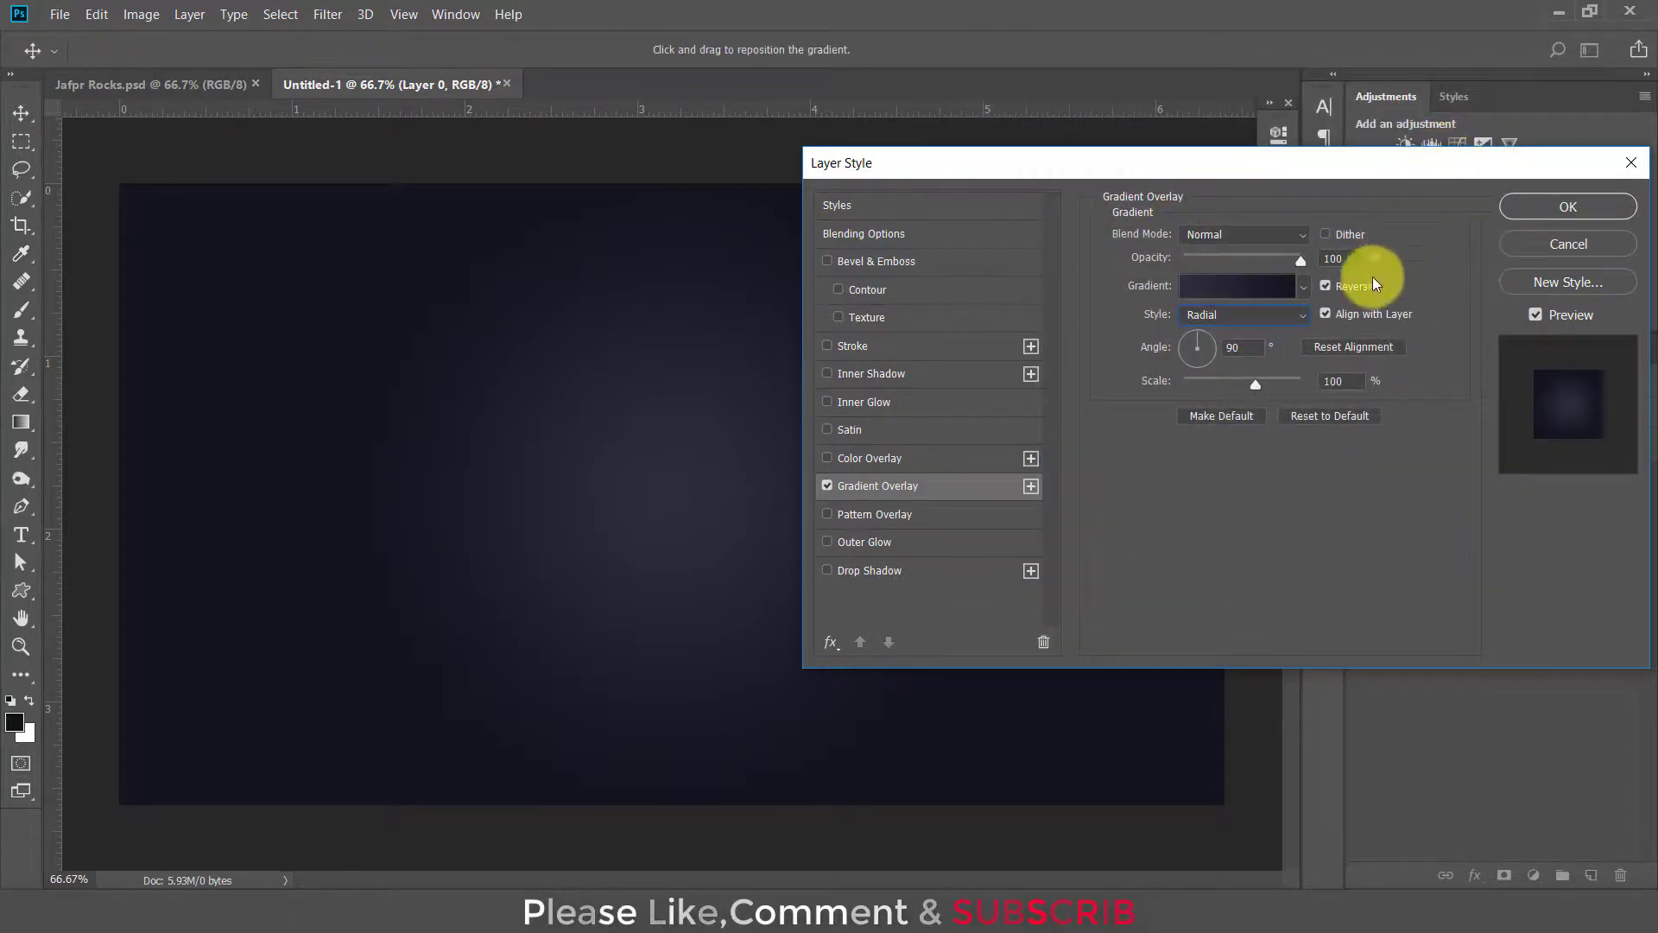
pyautogui.moveTo(1255, 383); pyautogui.dragTo(1315, 384)
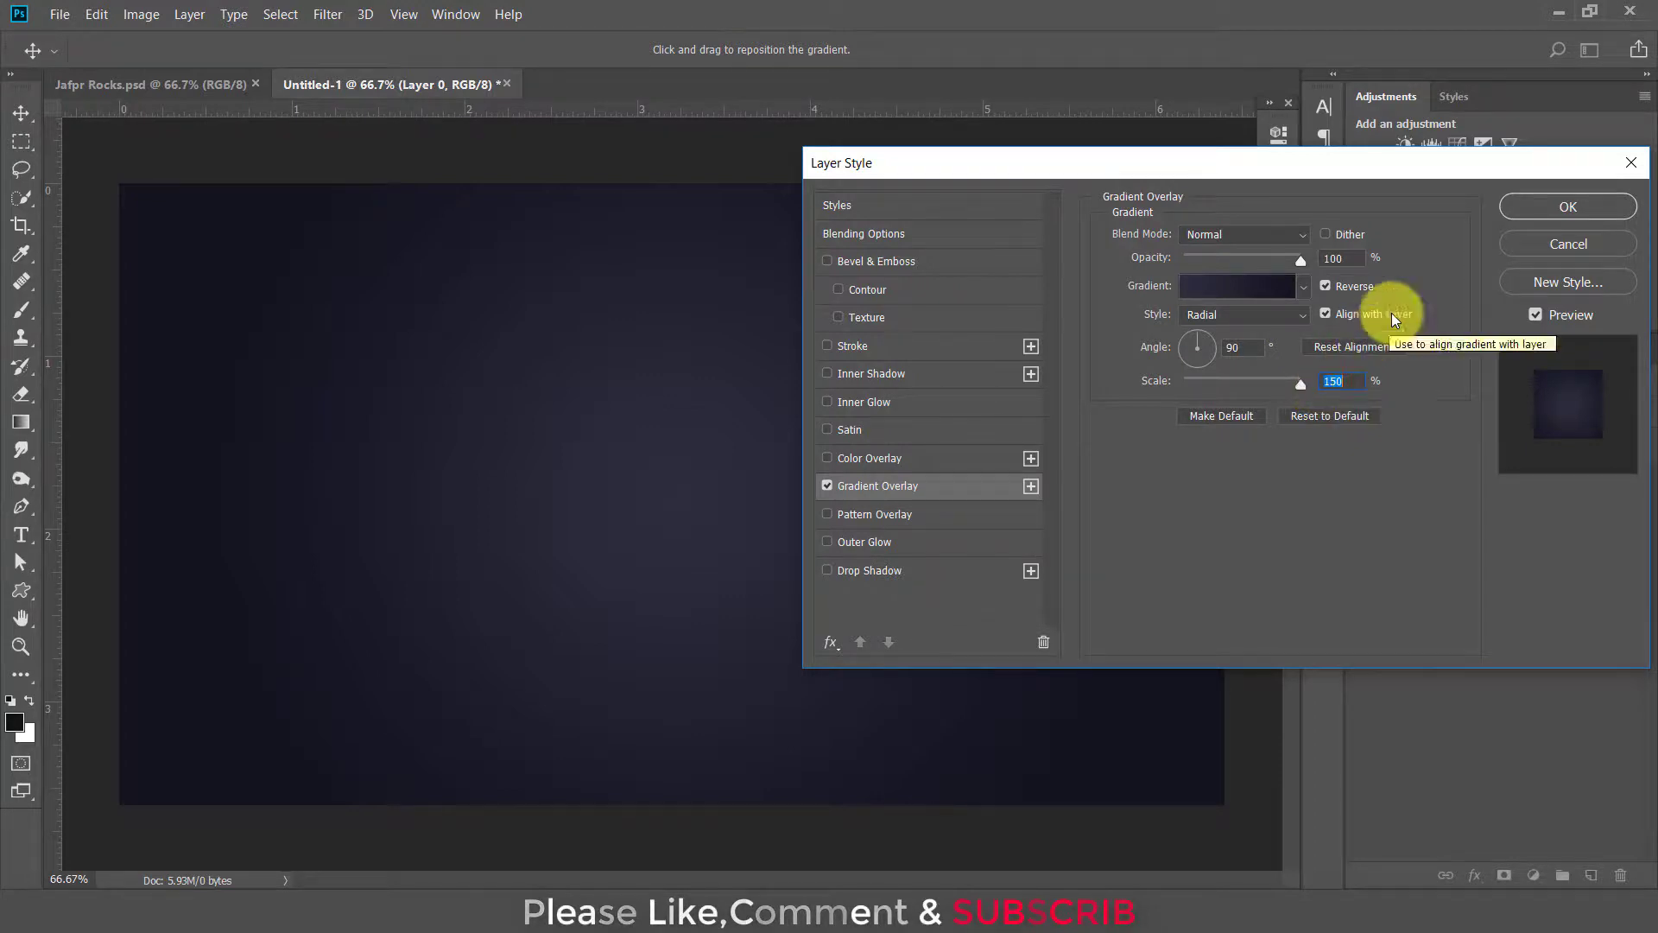
pyautogui.click(1545, 200)
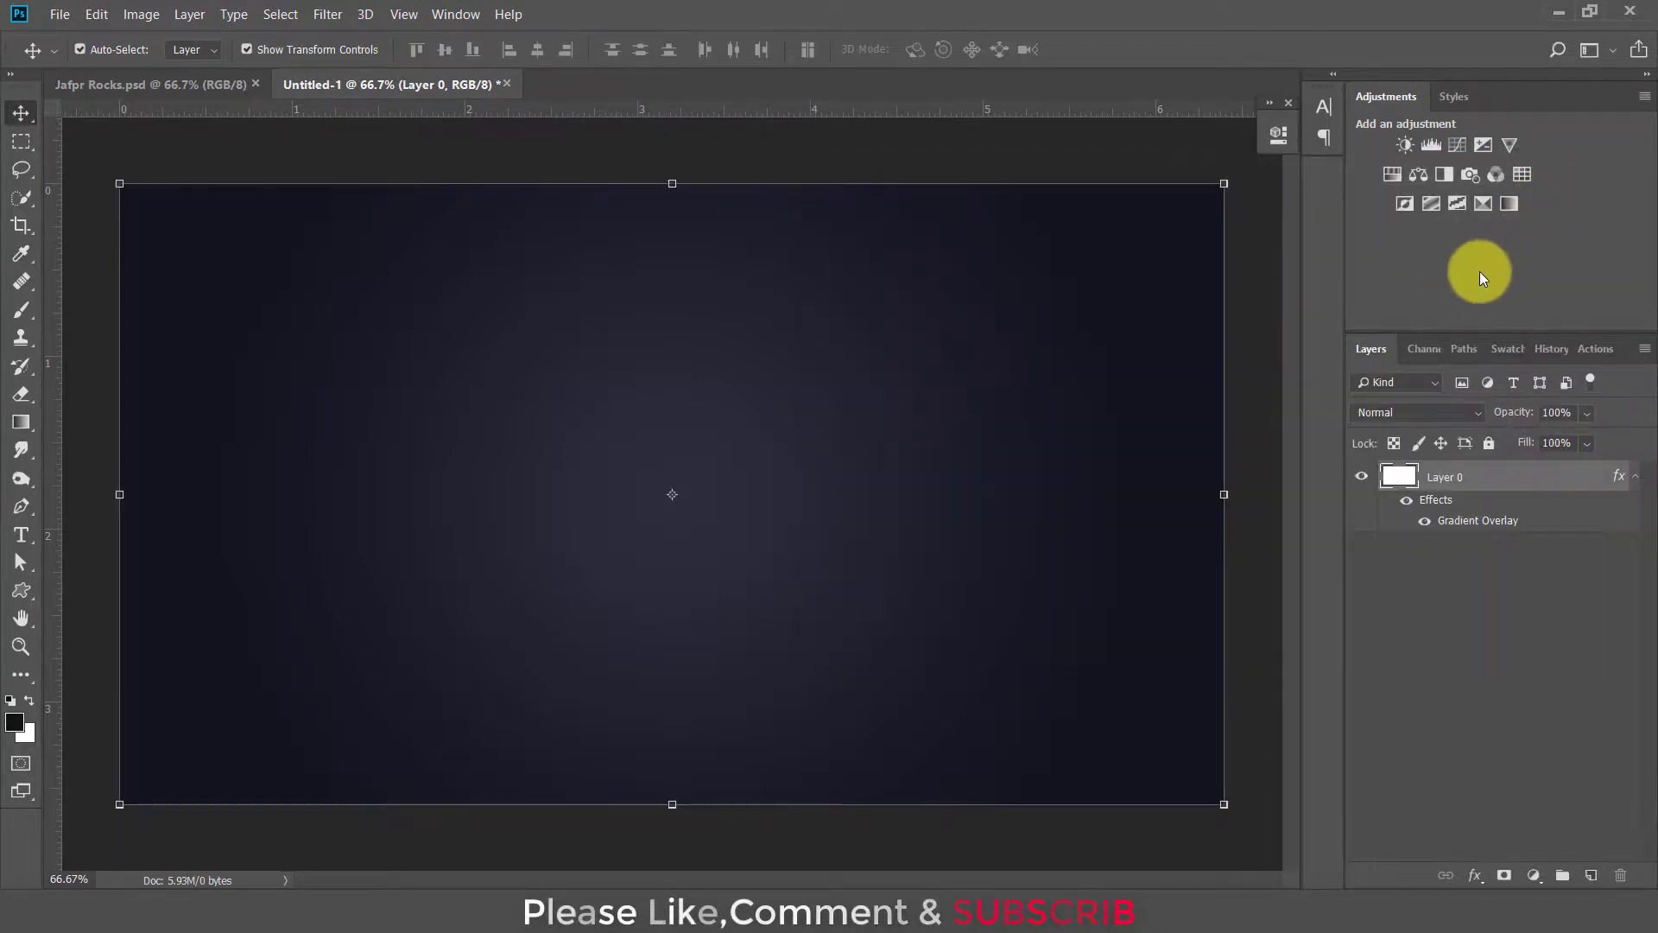
# Pick the shield custom shape and draw it at the canvas centre as Shape 1
pyautogui.click(17, 591)
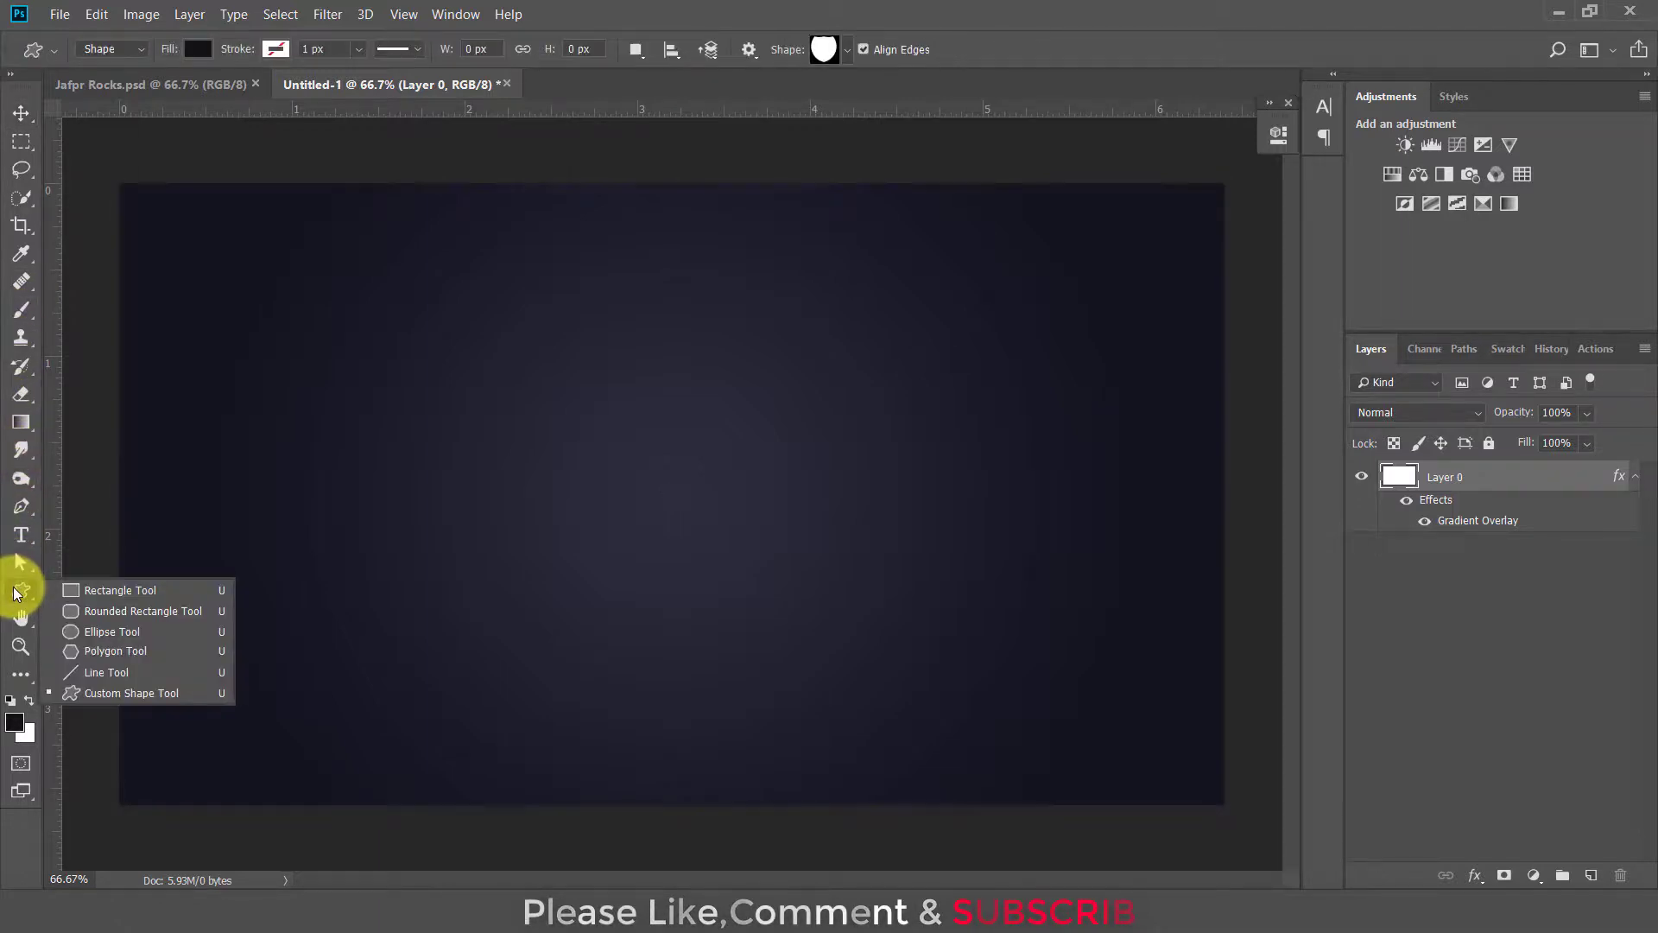
pyautogui.click(130, 694)
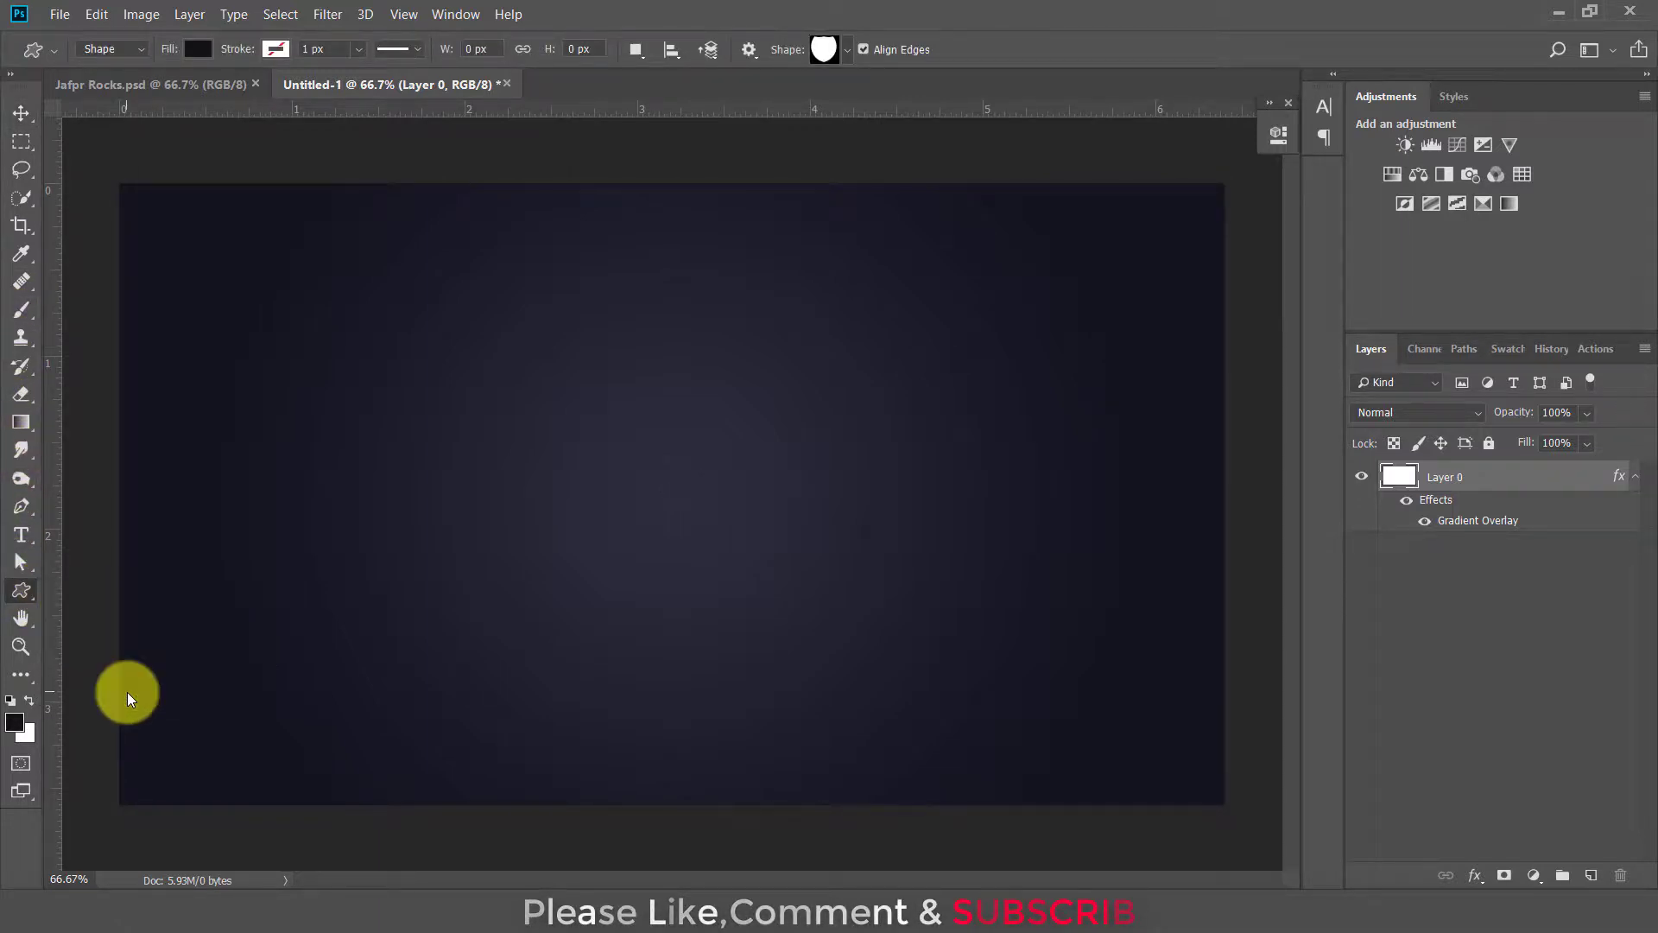
pyautogui.click(848, 50)
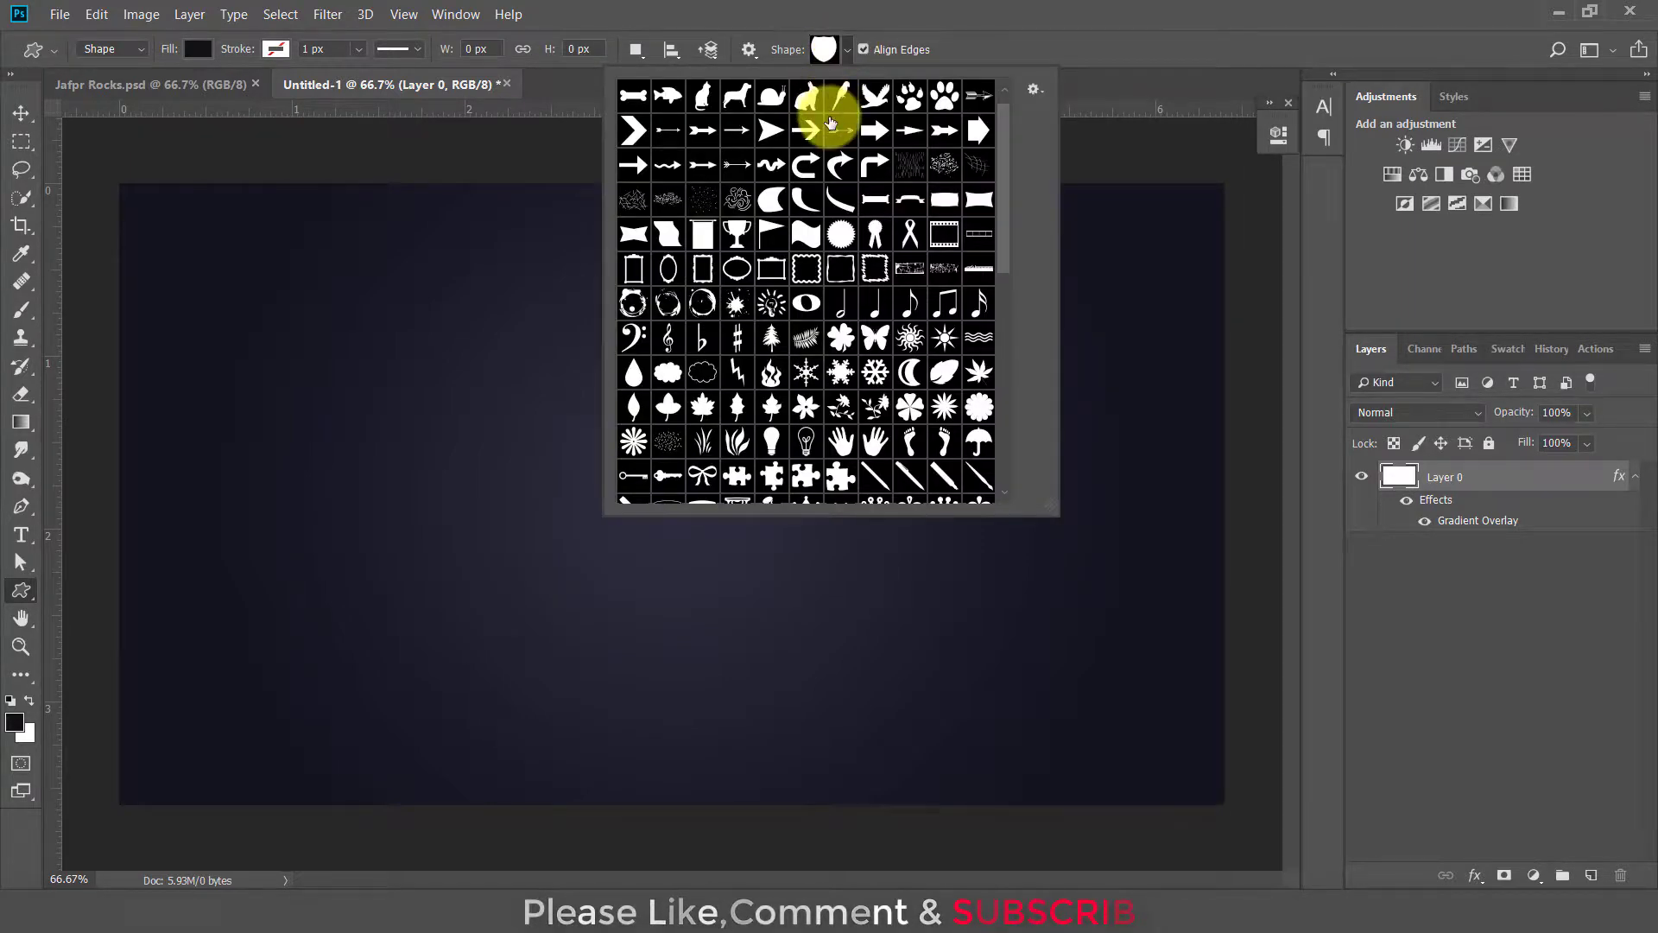
pyautogui.scroll(-1, 831, 126)
pyautogui.scroll(-1, 830, 128)
pyautogui.scroll(-1, 830, 130)
pyautogui.scroll(-1, 829, 133)
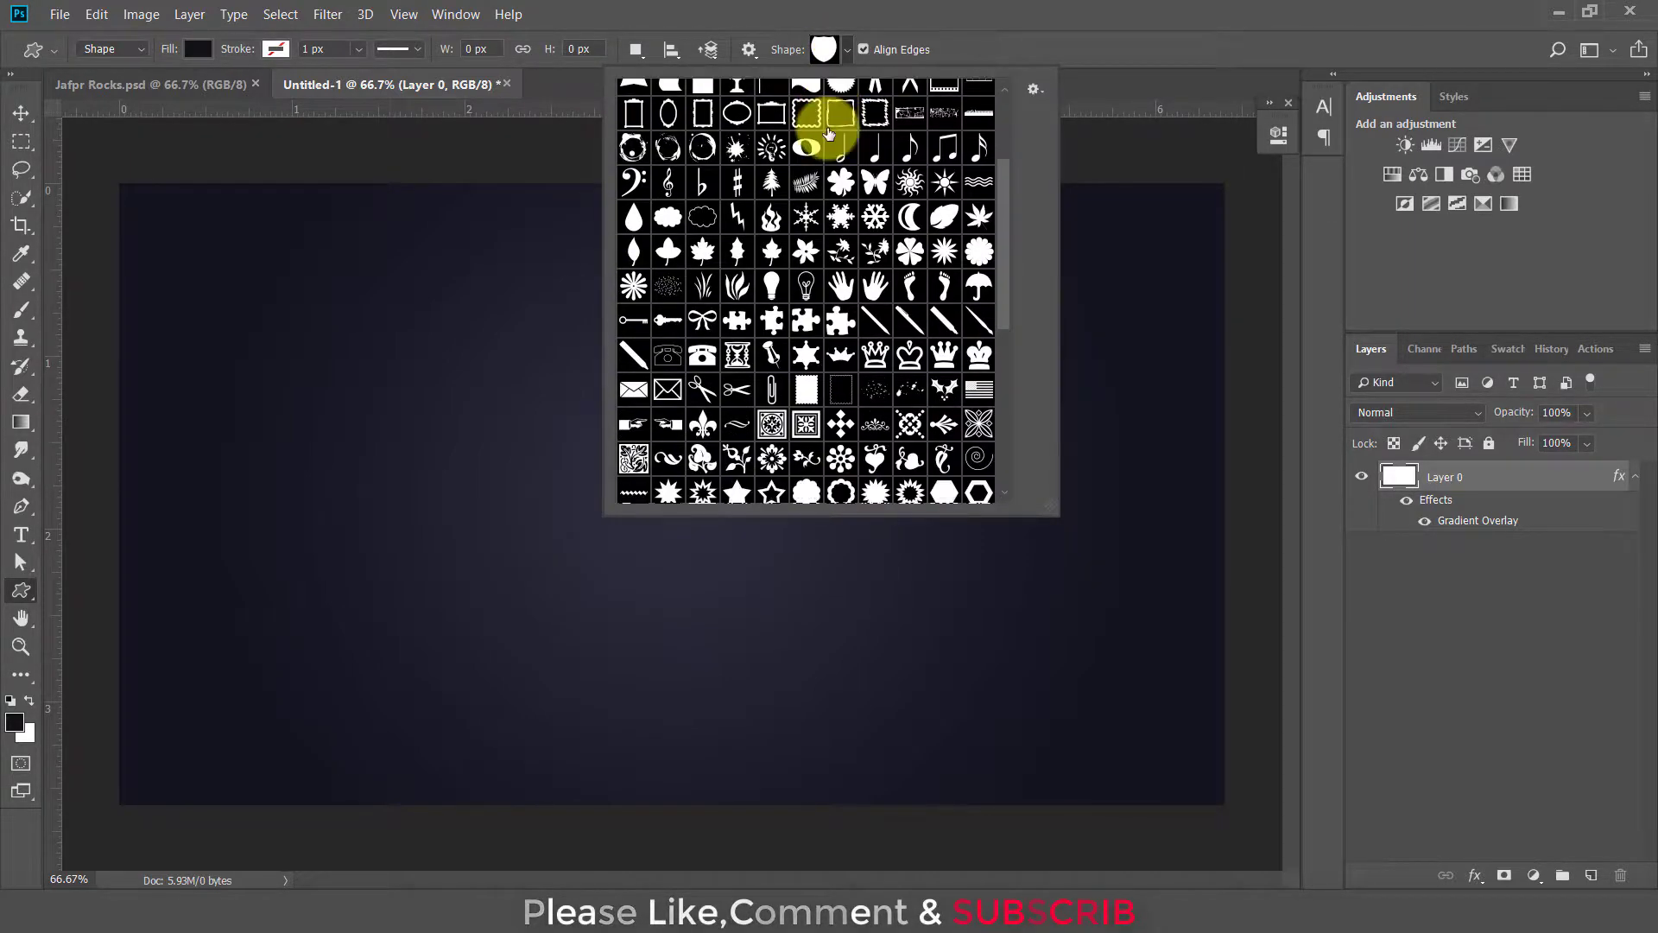
pyautogui.scroll(-1, 829, 134)
pyautogui.scroll(-1, 829, 134)
pyautogui.scroll(-1, 829, 134)
pyautogui.scroll(-1, 829, 133)
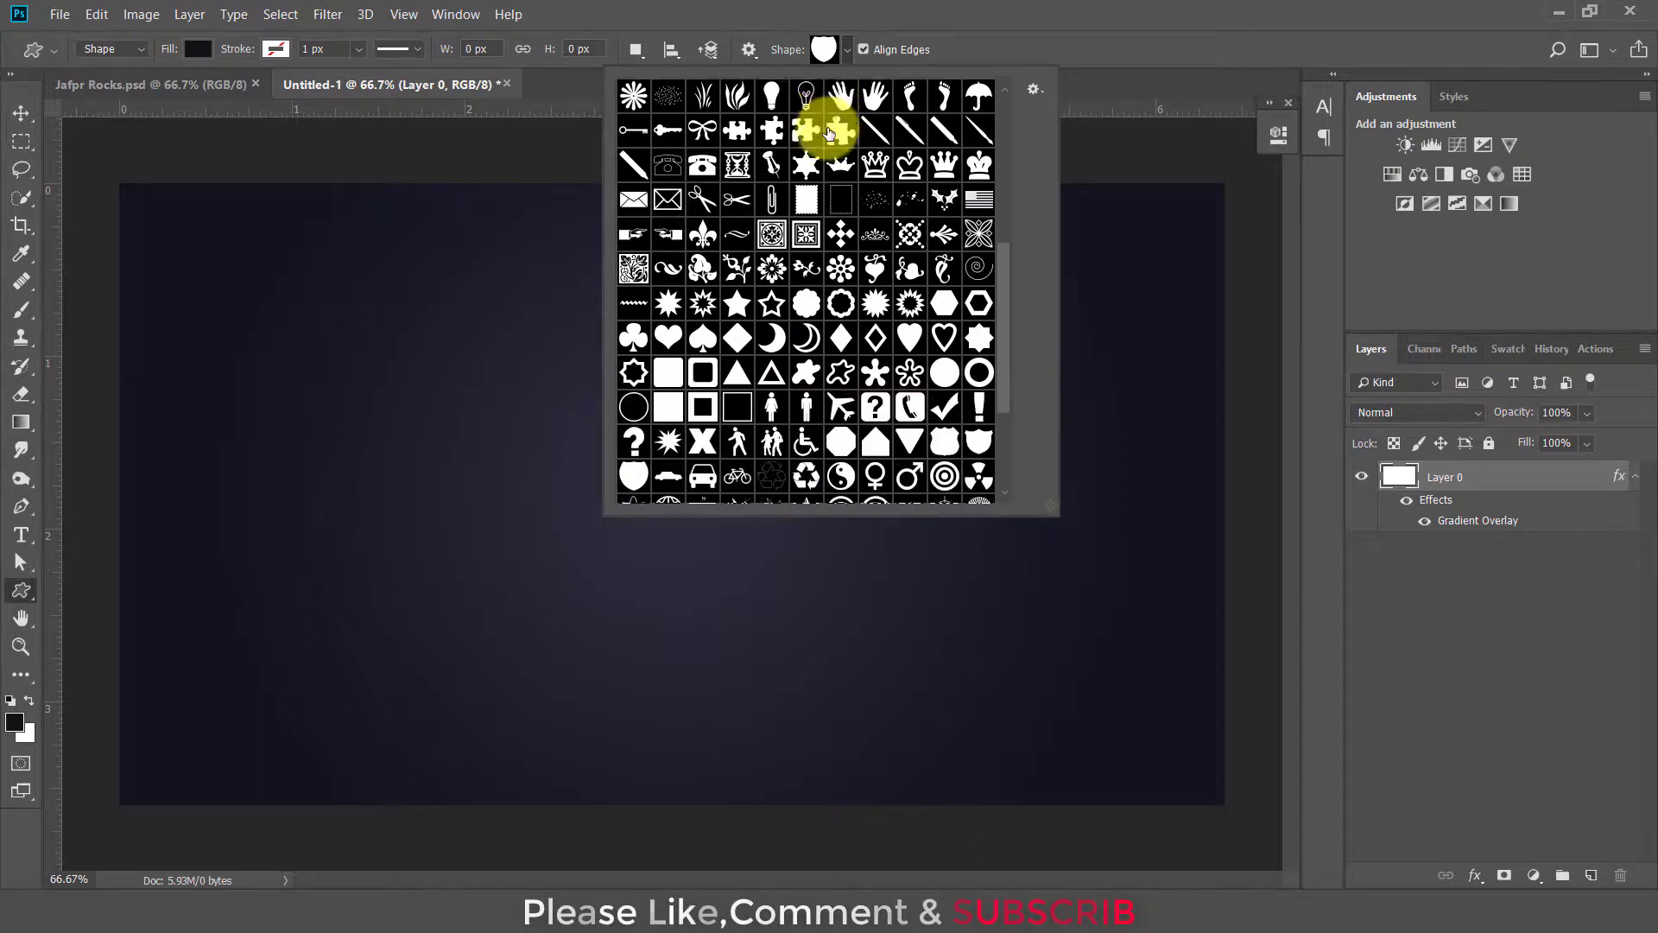
pyautogui.scroll(-1, 825, 128)
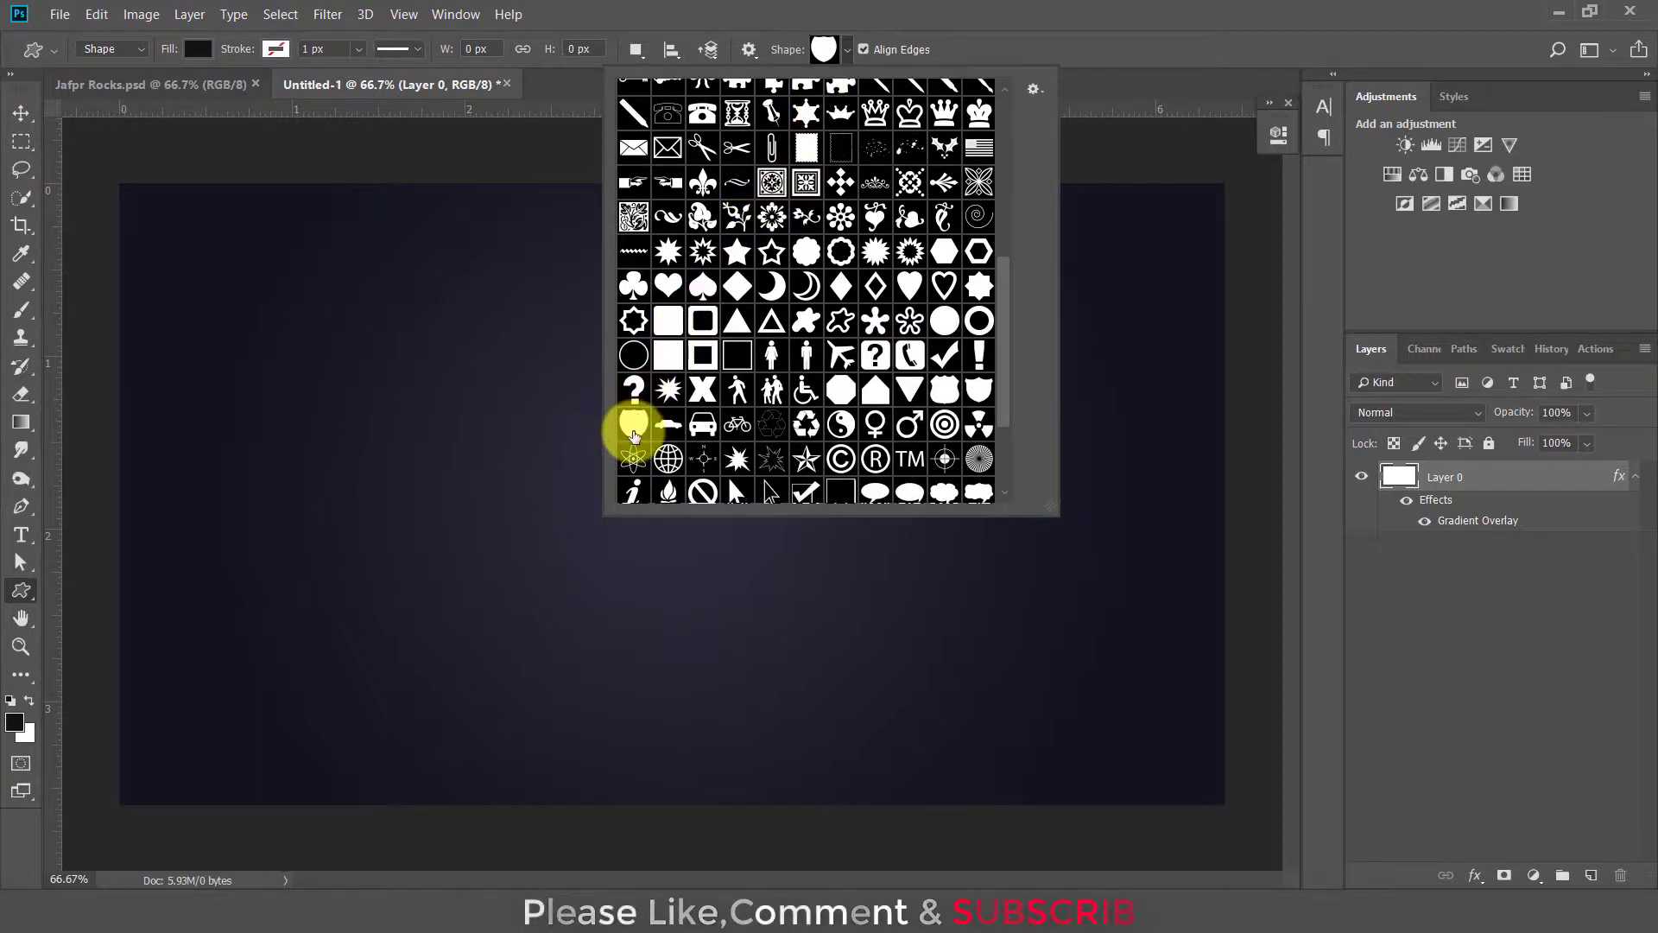
pyautogui.click(1095, 50)
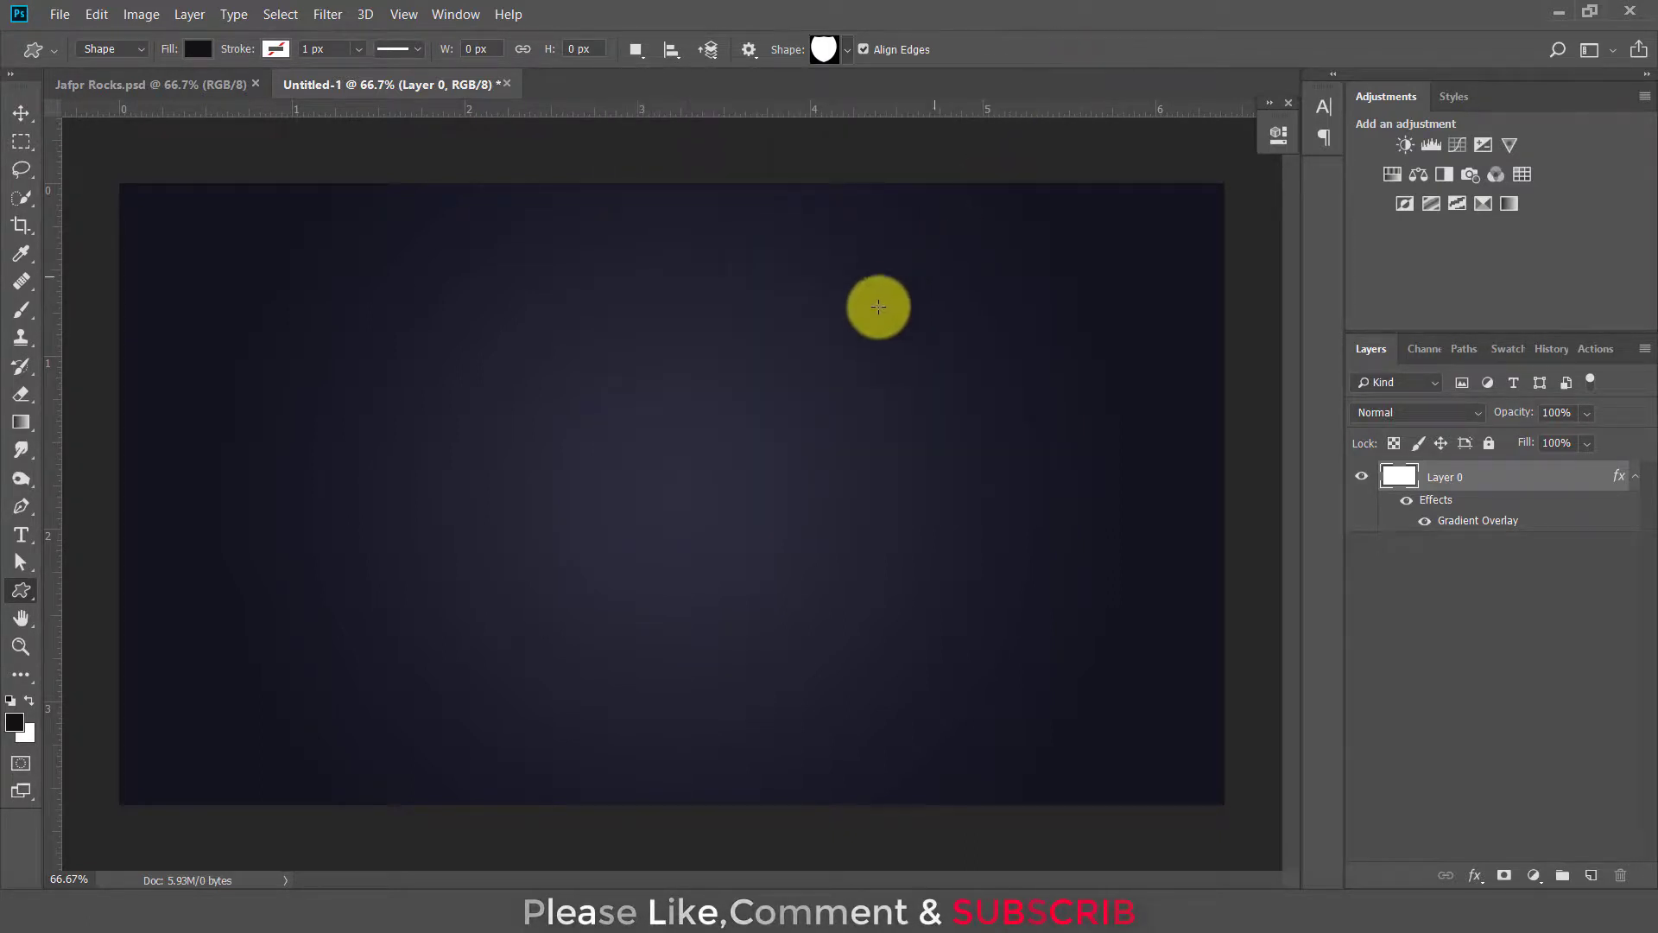
pyautogui.moveTo(674, 489); pyautogui.dragTo(820, 671)
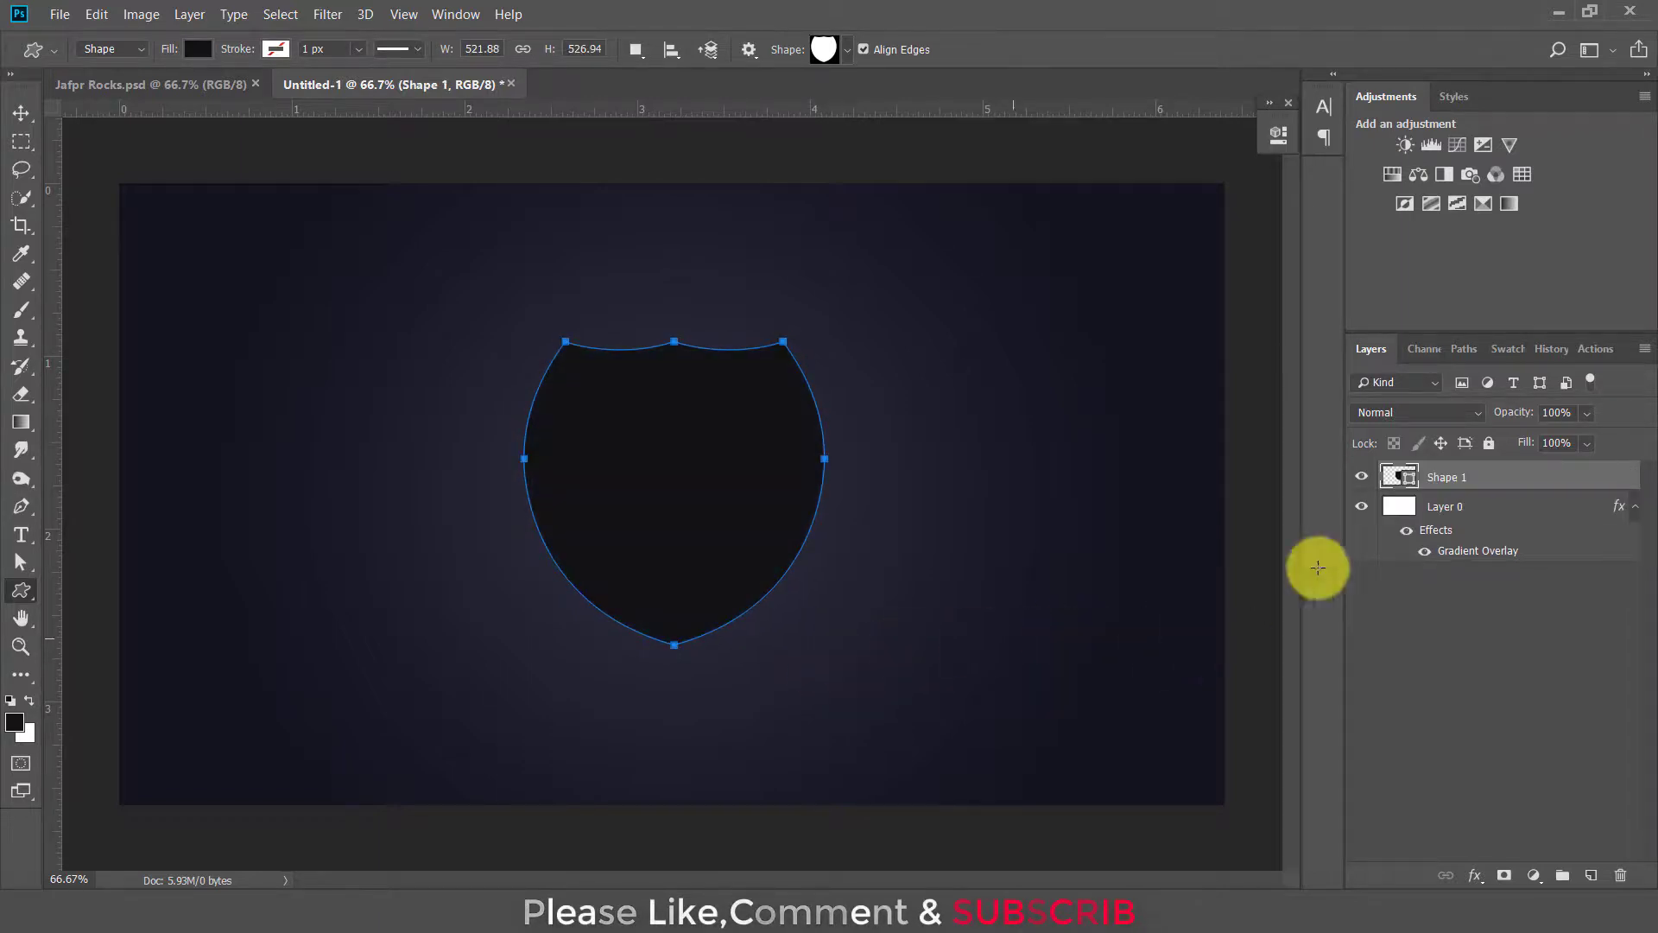
# Give Shape 1 a Gradient Overlay at 0° angle and bring up its gradient colours
pyautogui.rightClick(1501, 480)
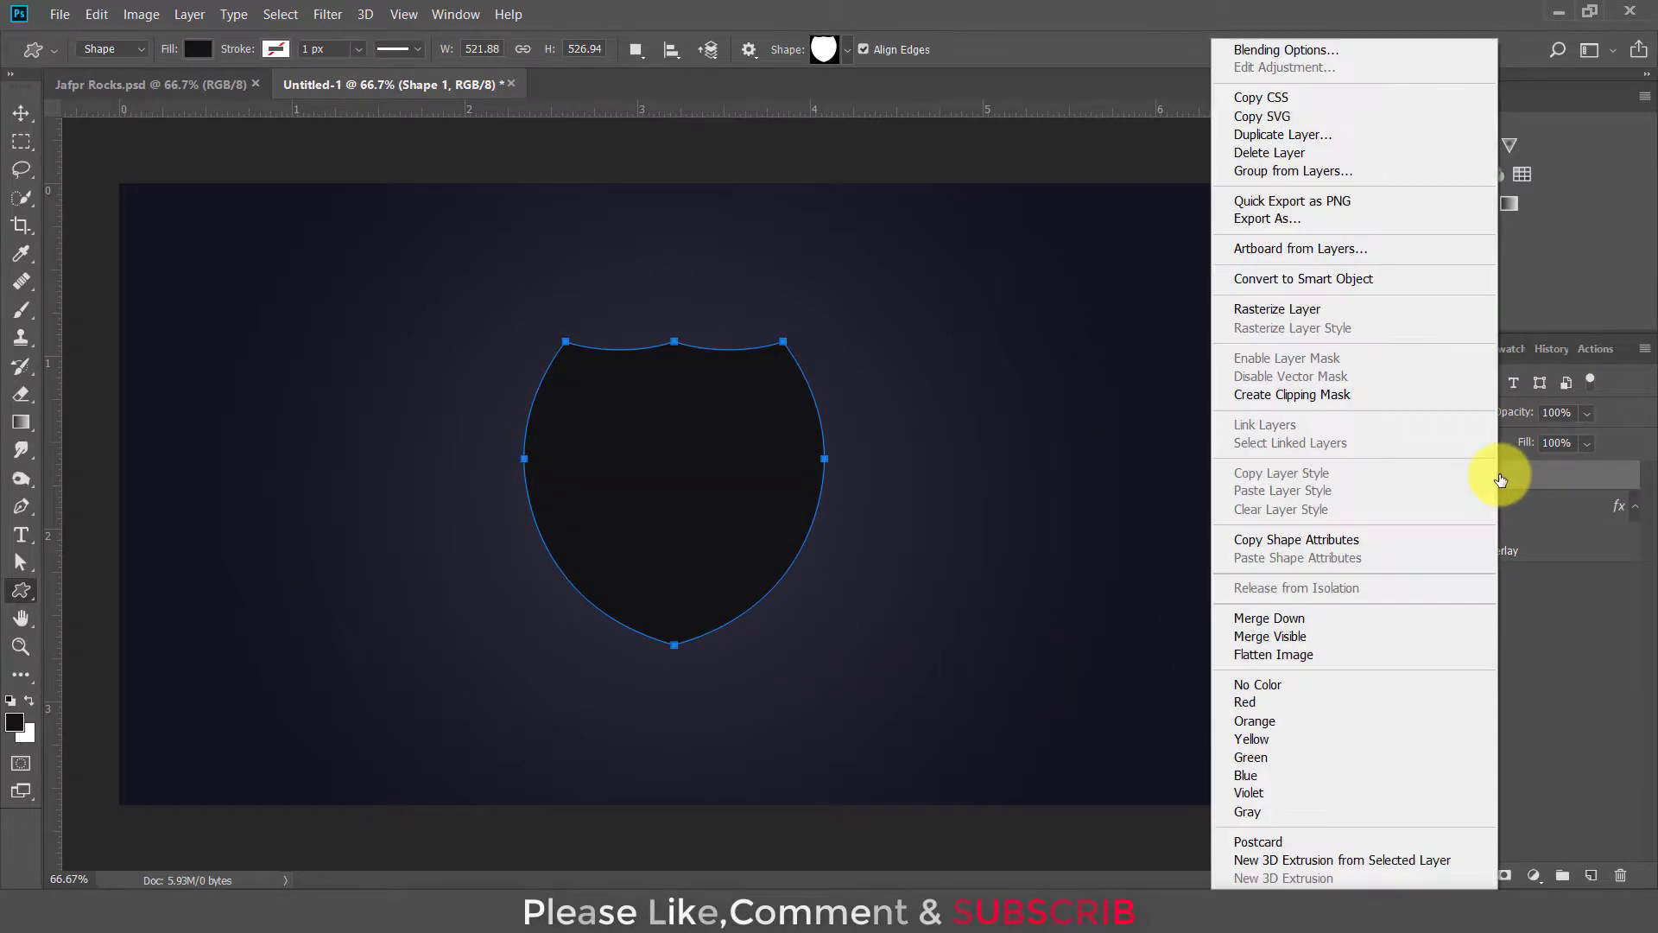
pyautogui.click(1307, 49)
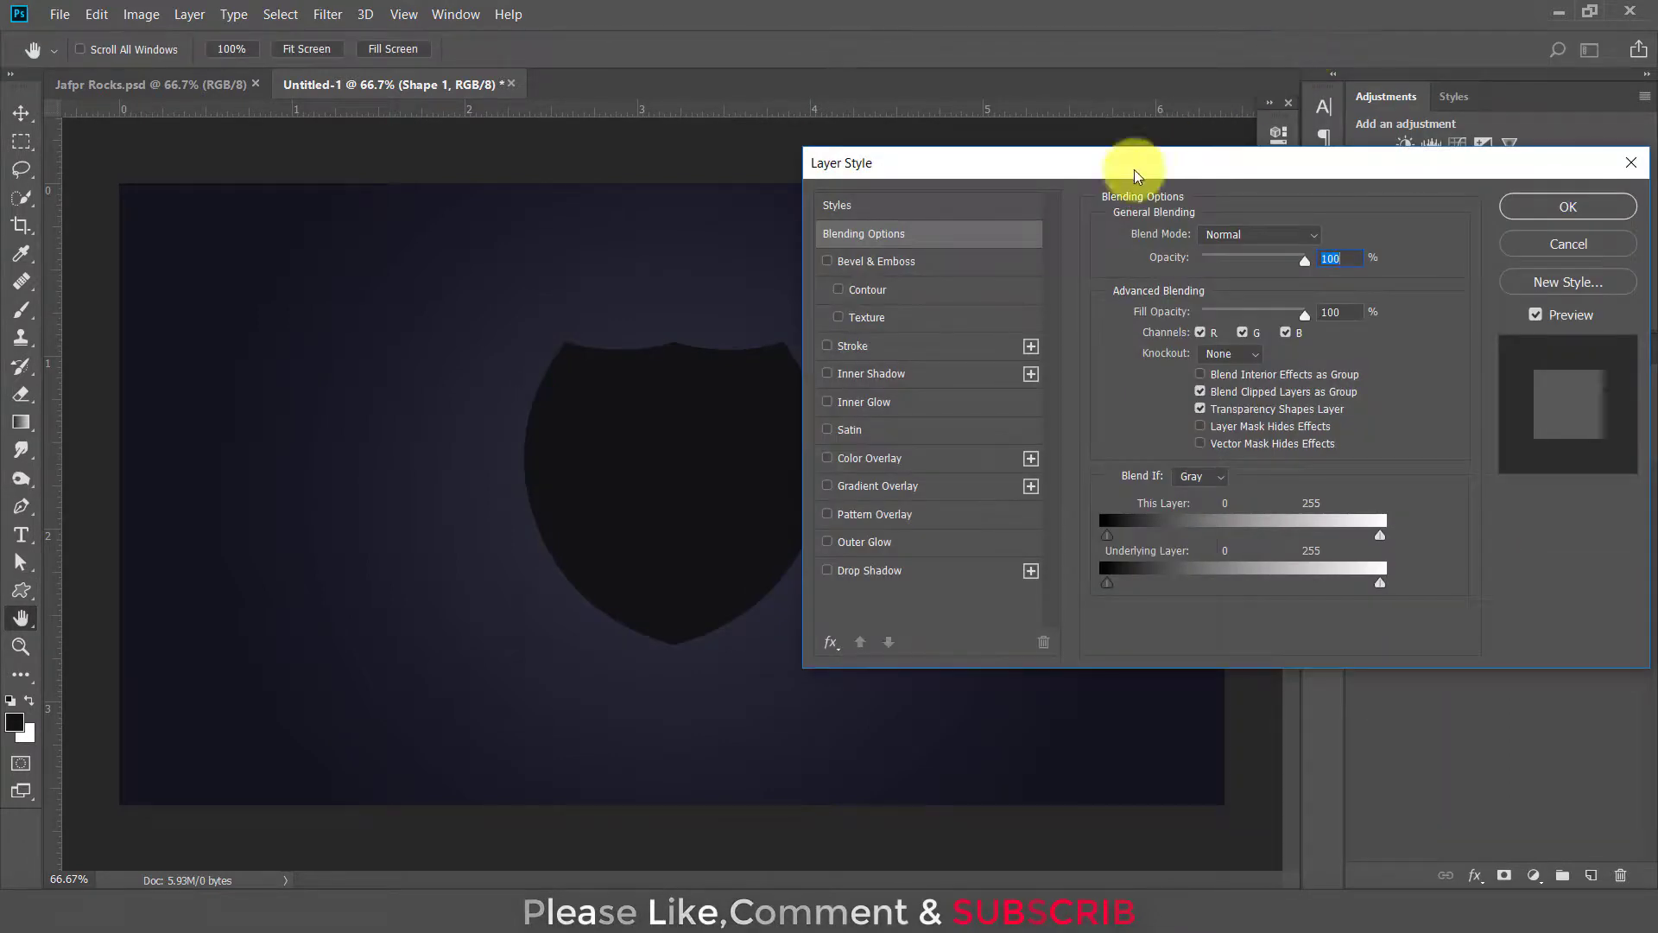
pyautogui.click(947, 489)
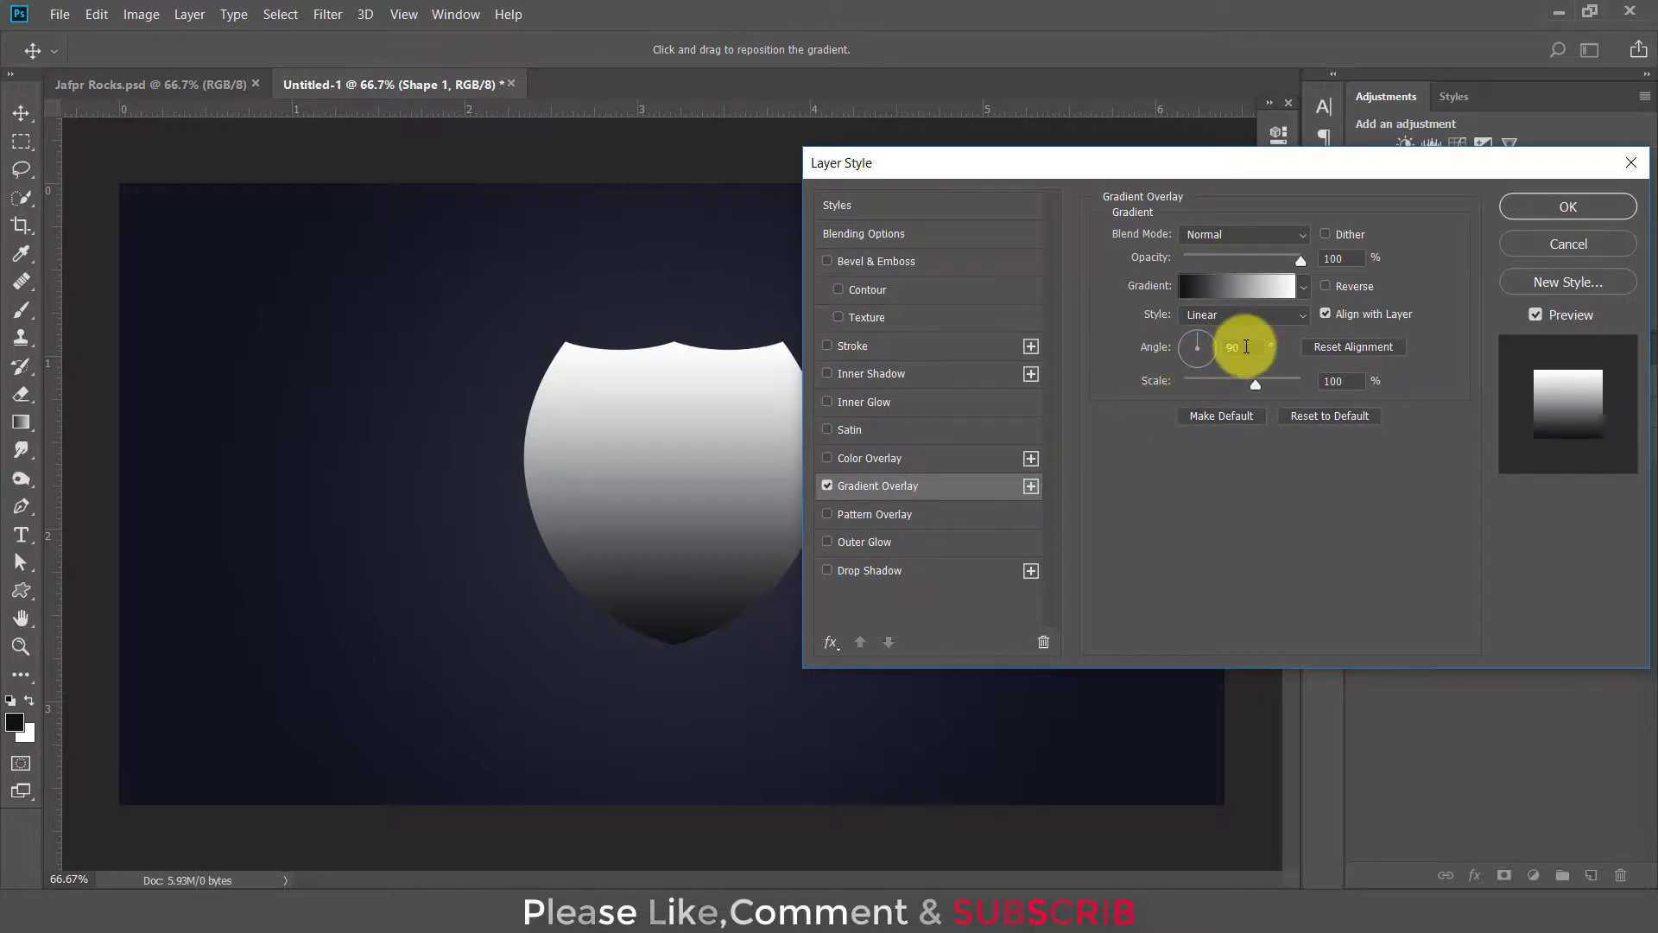
pyautogui.moveTo(1246, 347); pyautogui.dragTo(1203, 358)
pyautogui.write('0')
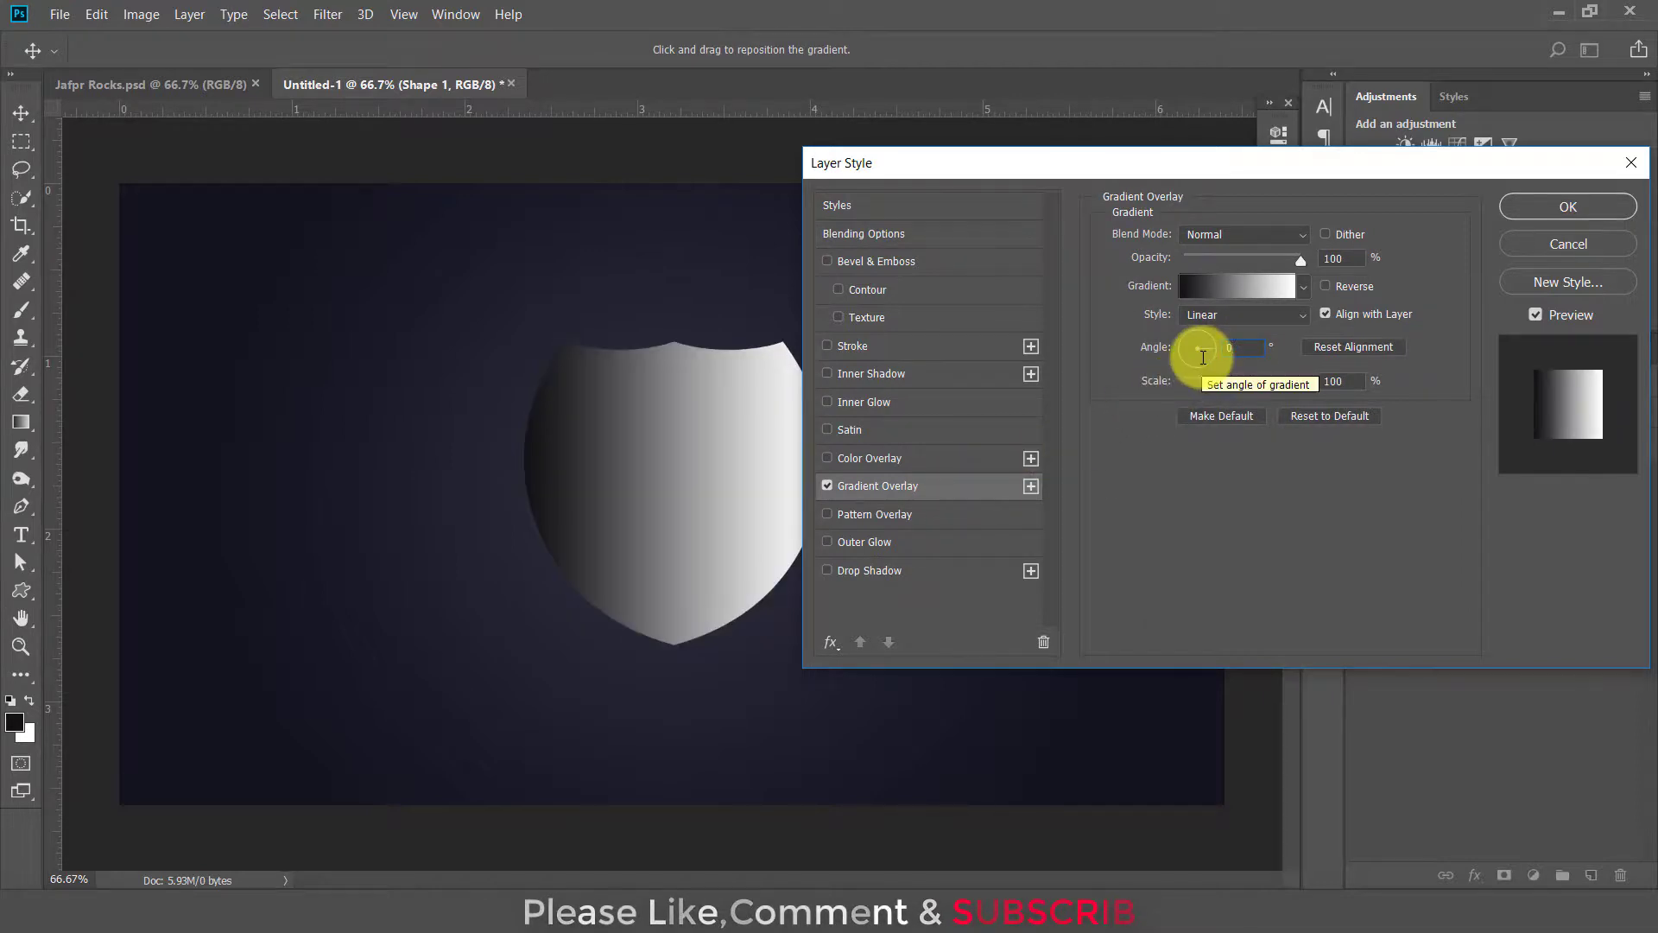
pyautogui.click(1216, 283)
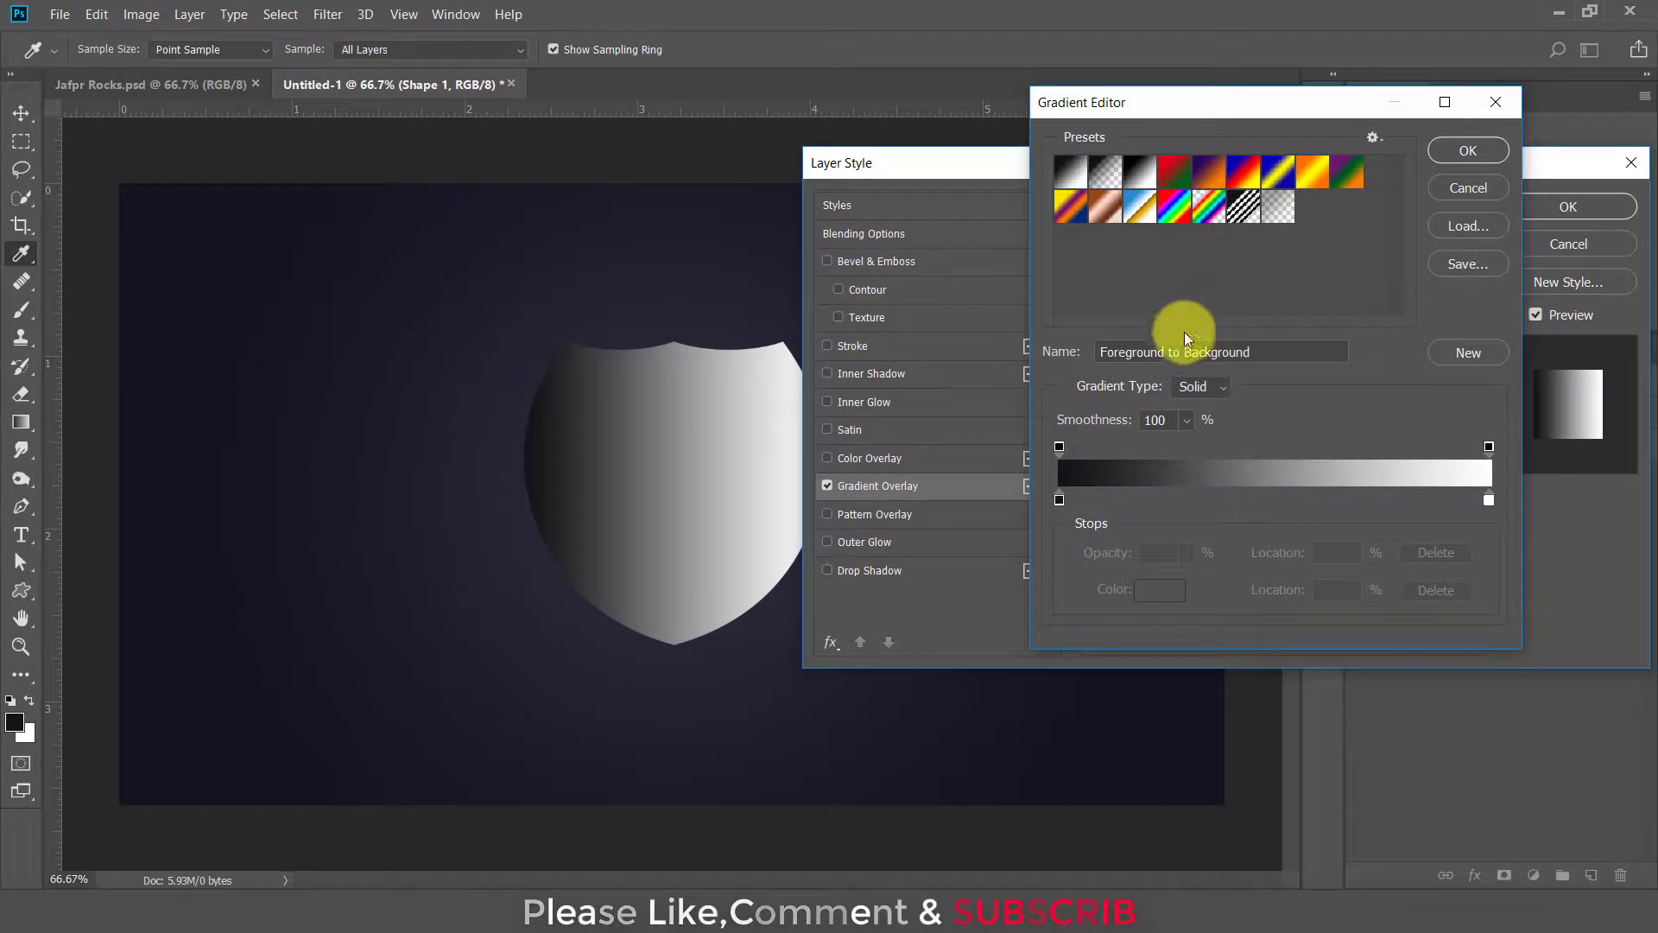
# Set the shield gradient stops to #14141e and #1b1b29 and apply the style
pyautogui.doubleClick(1061, 500)
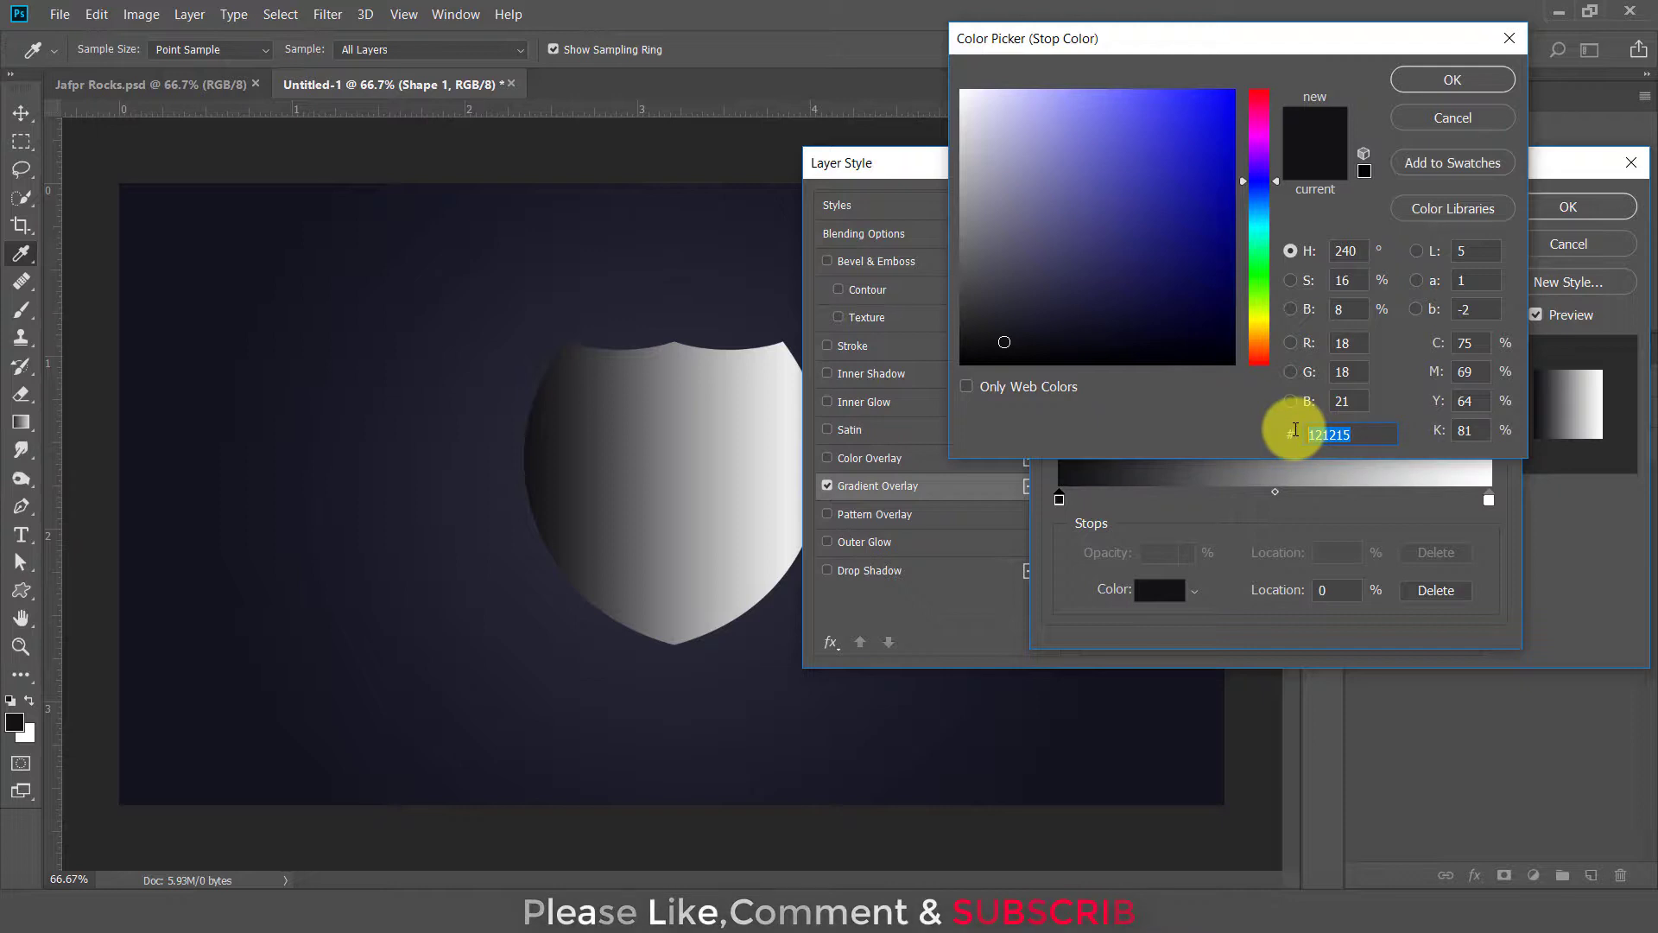
pyautogui.write('14141')
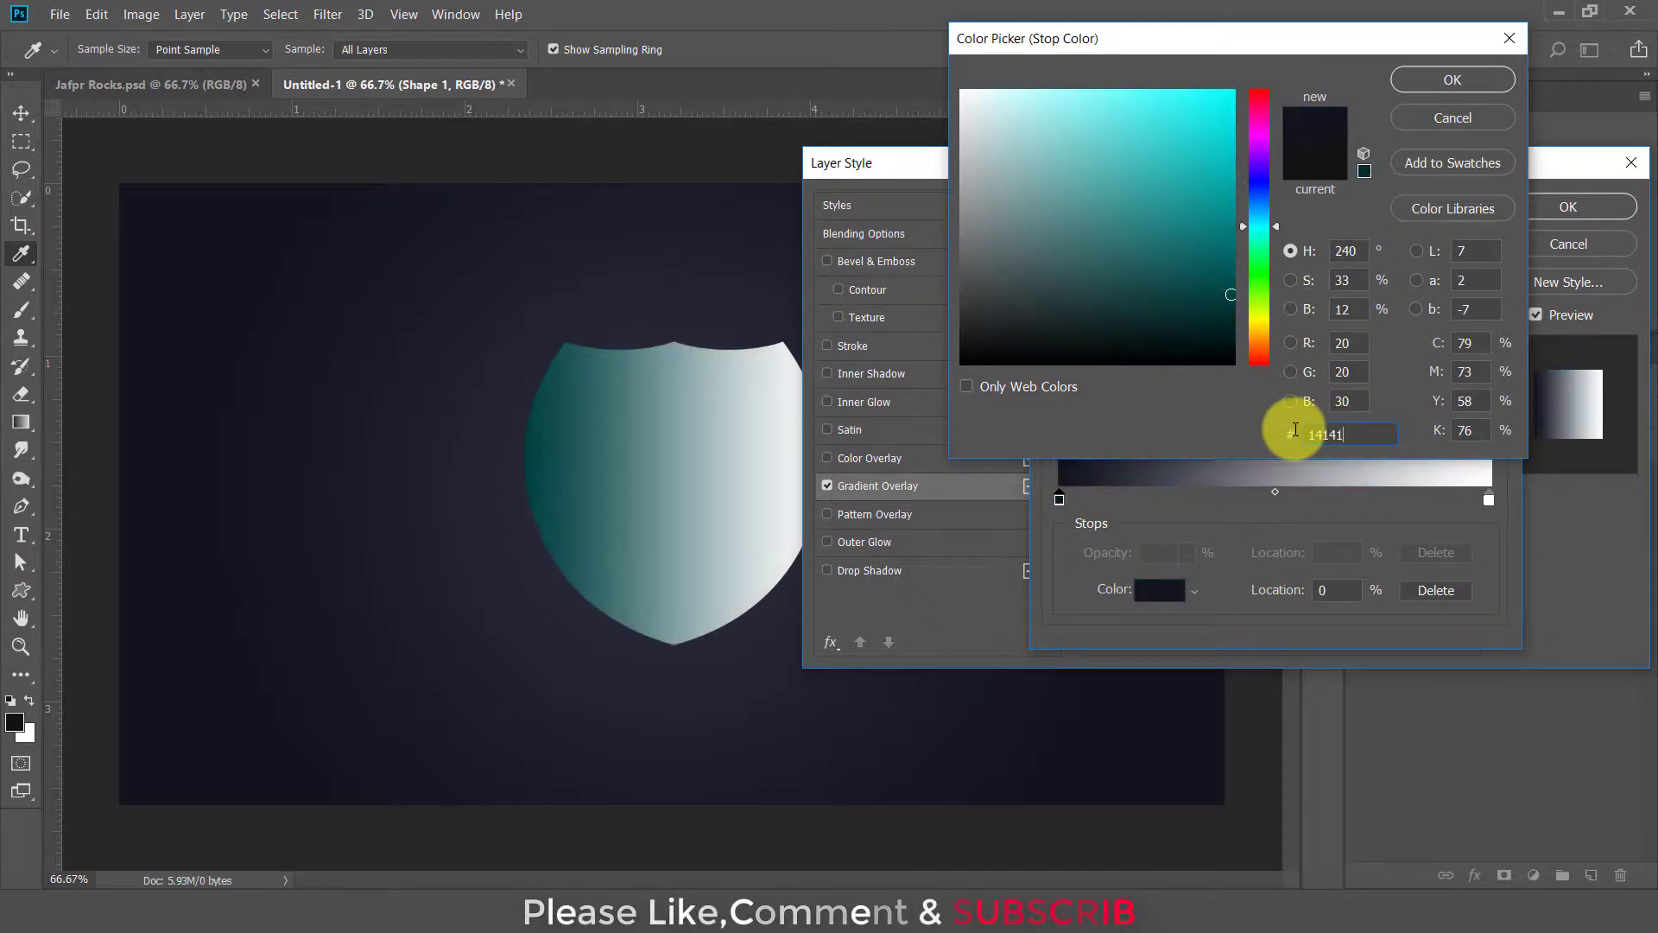
pyautogui.write('e')
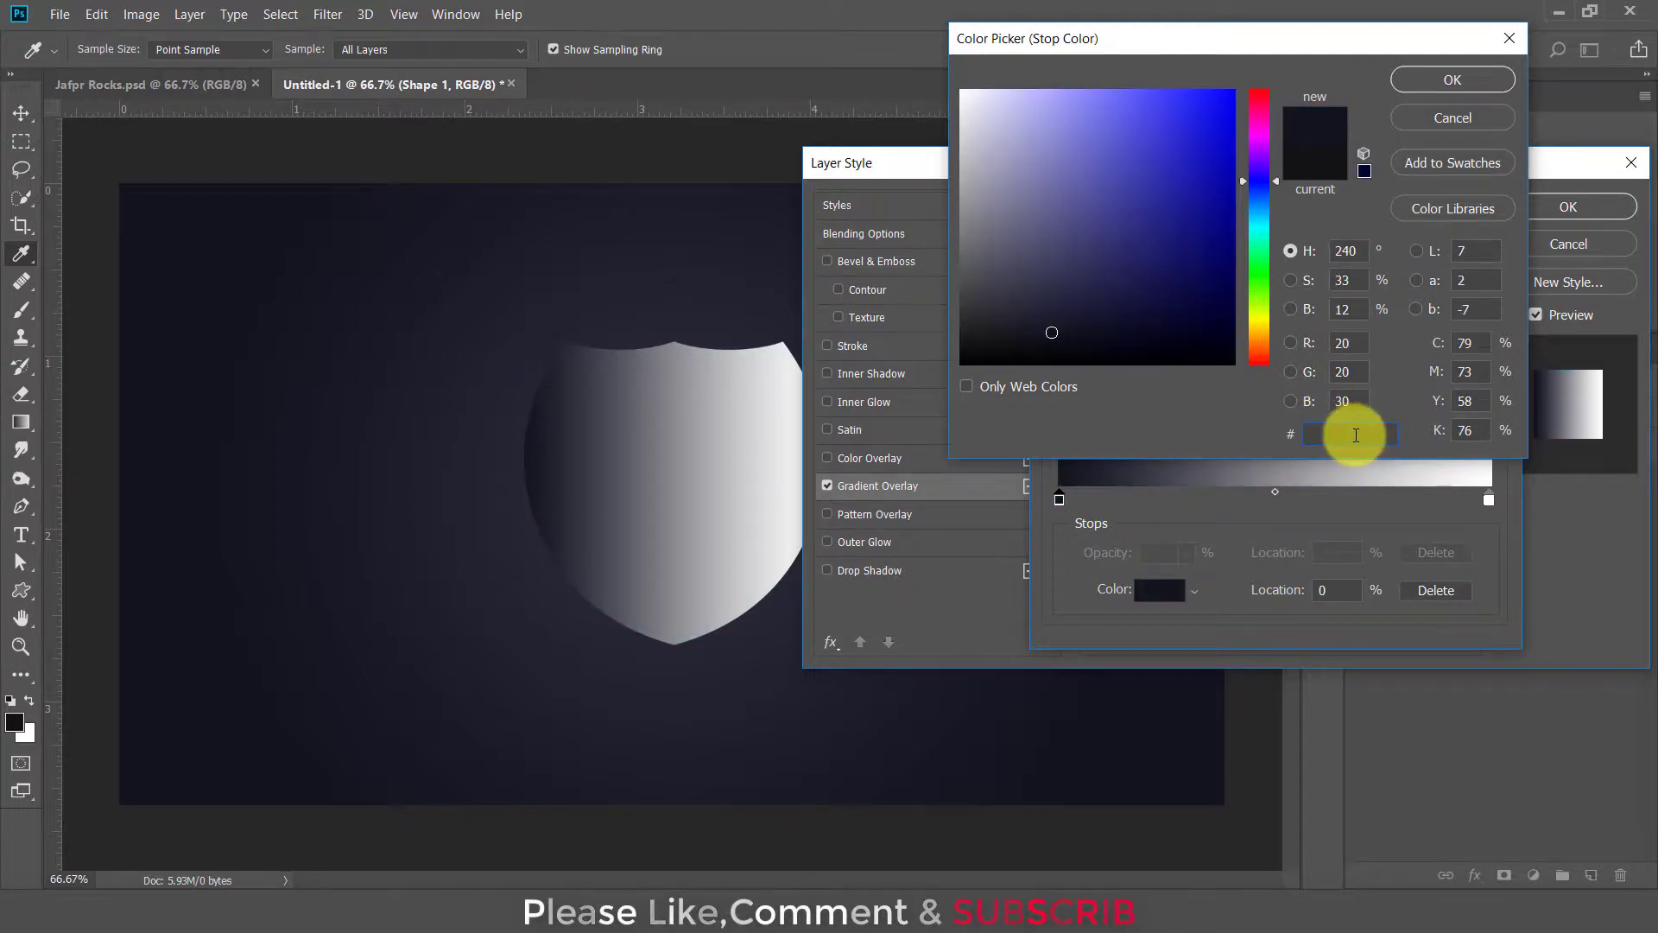
pyautogui.doubleClick(1356, 435)
pyautogui.click(1443, 78)
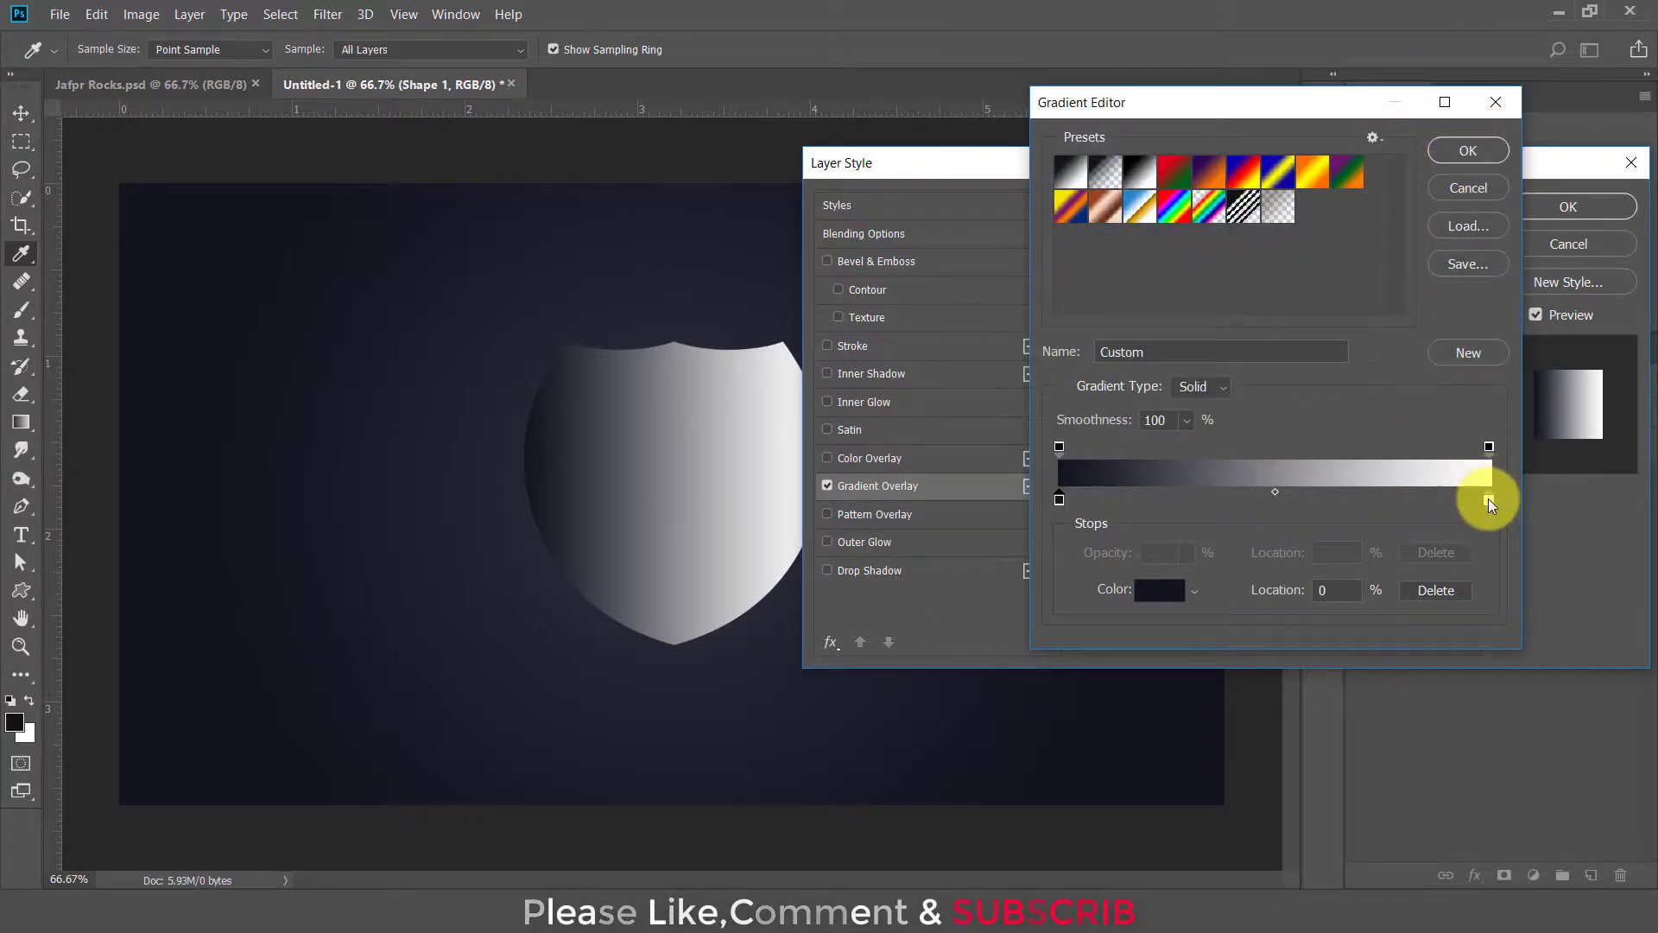
pyautogui.doubleClick(1488, 499)
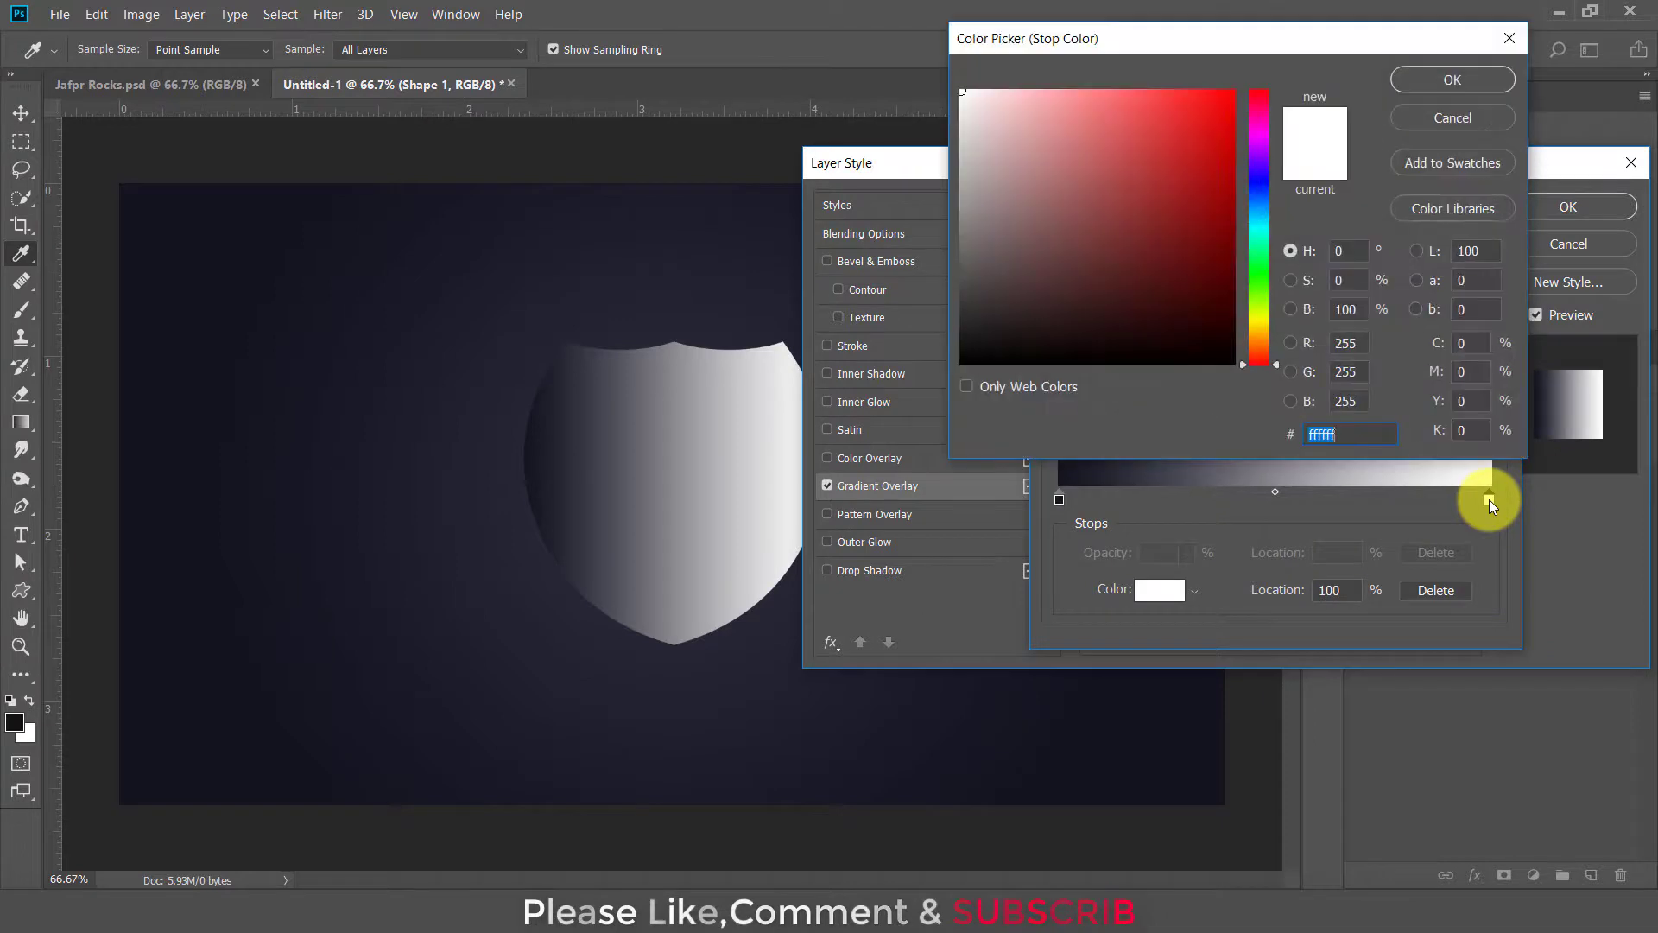
pyautogui.write('1b')
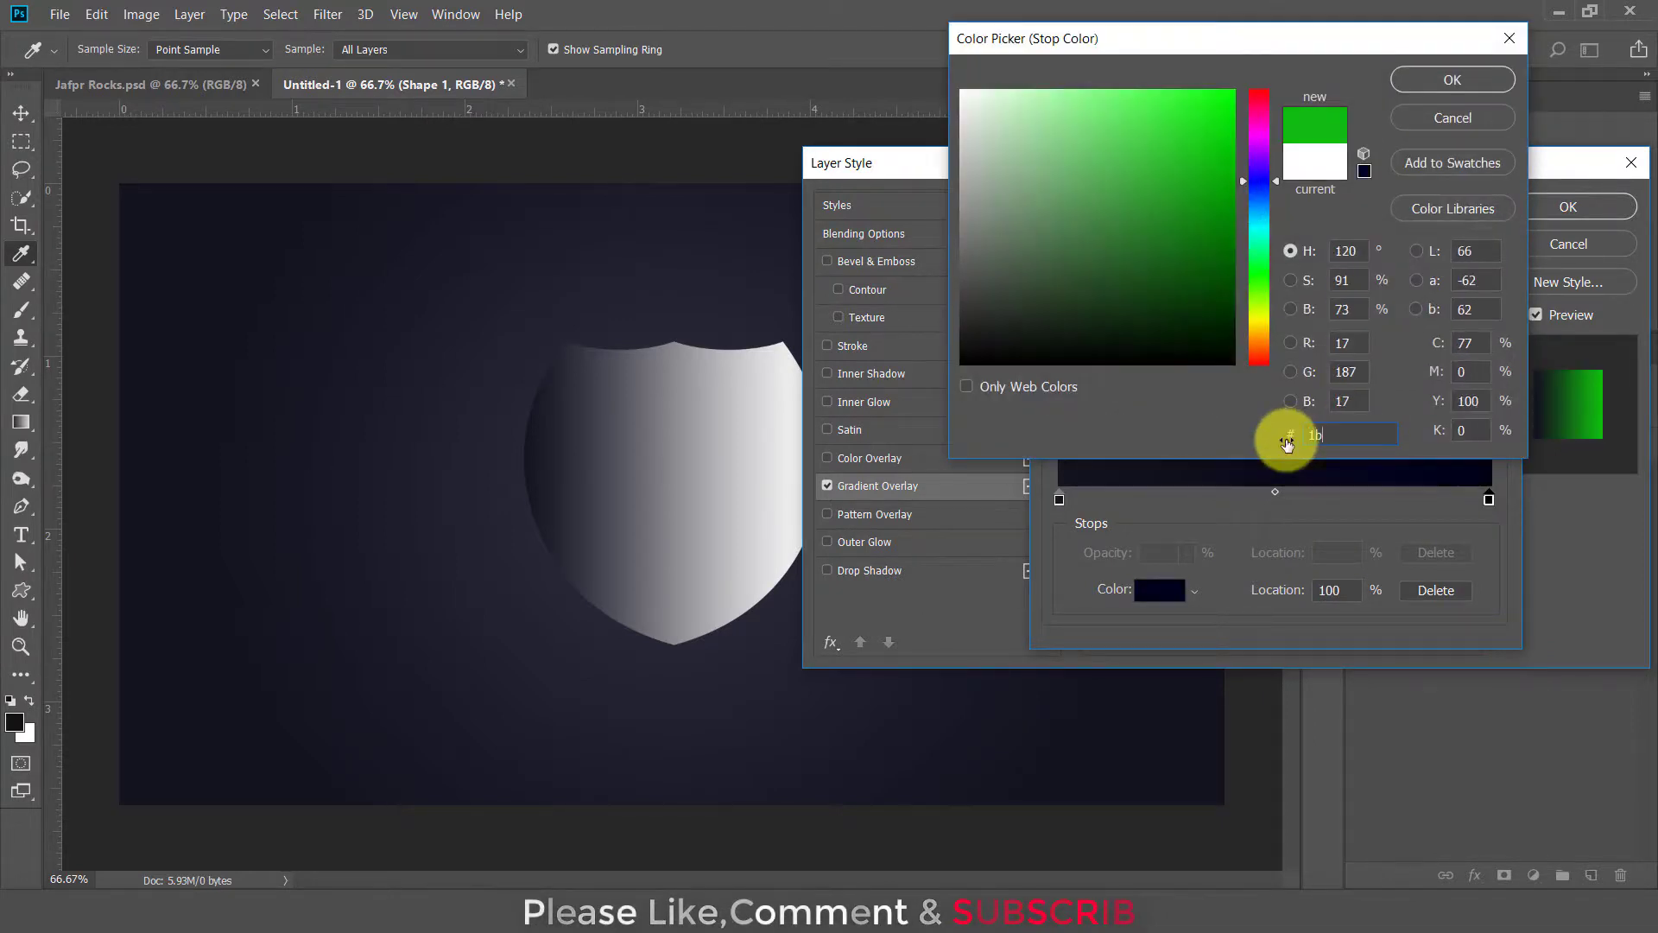
pyautogui.write('1b29')
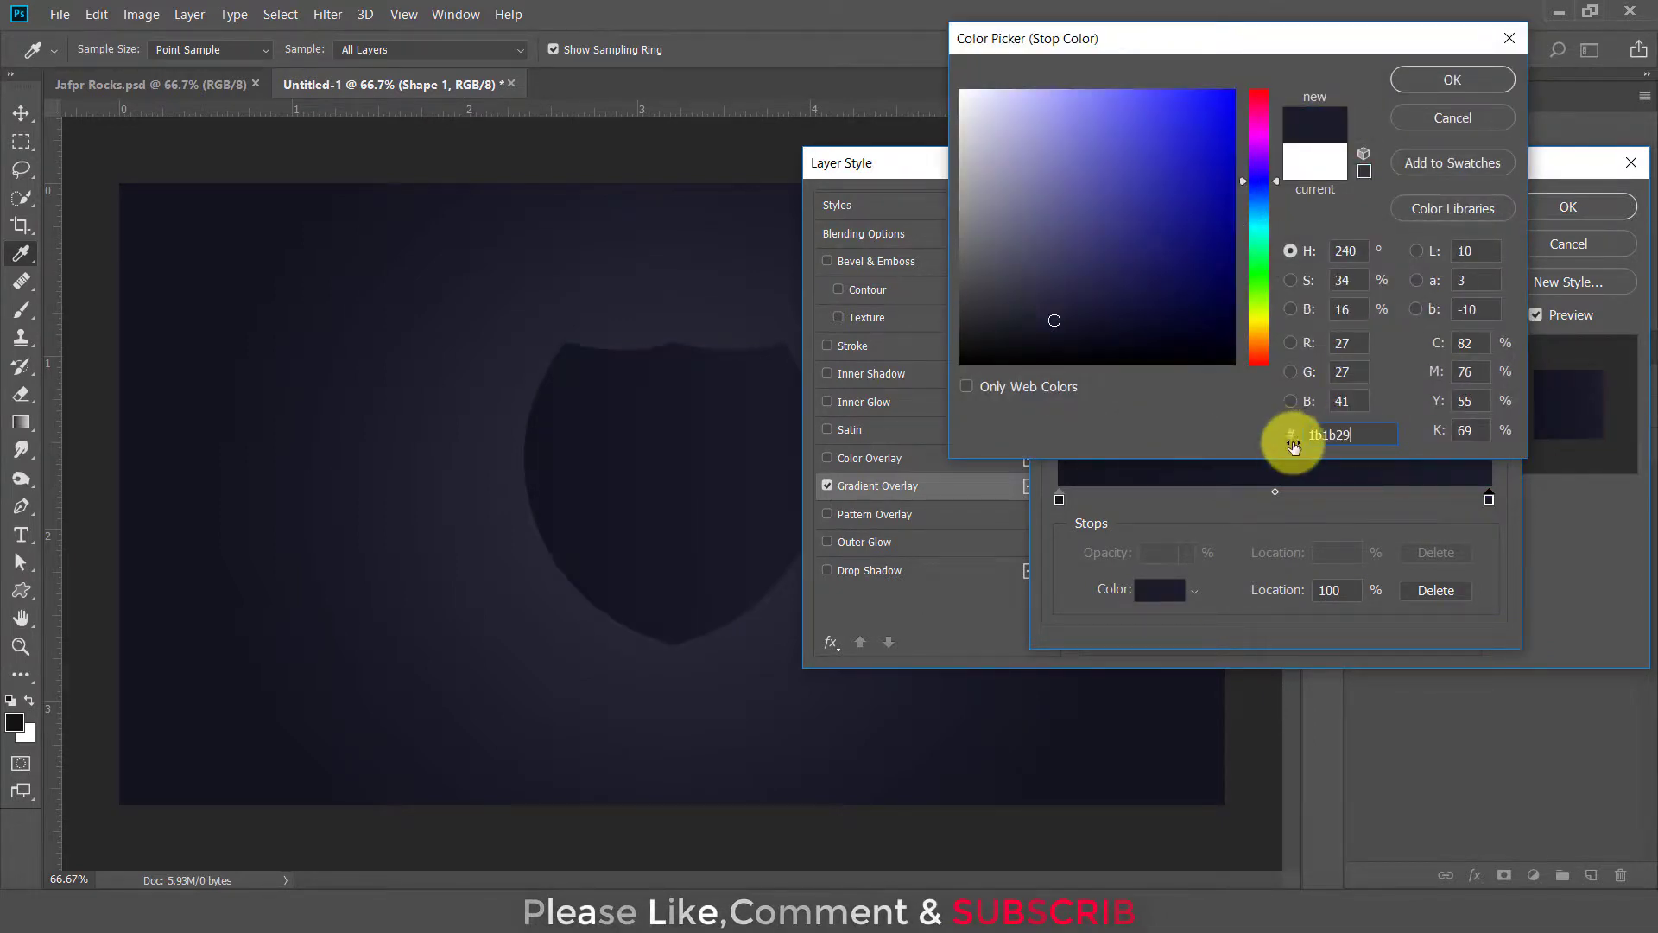
pyautogui.moveTo(1358, 434); pyautogui.dragTo(1291, 435)
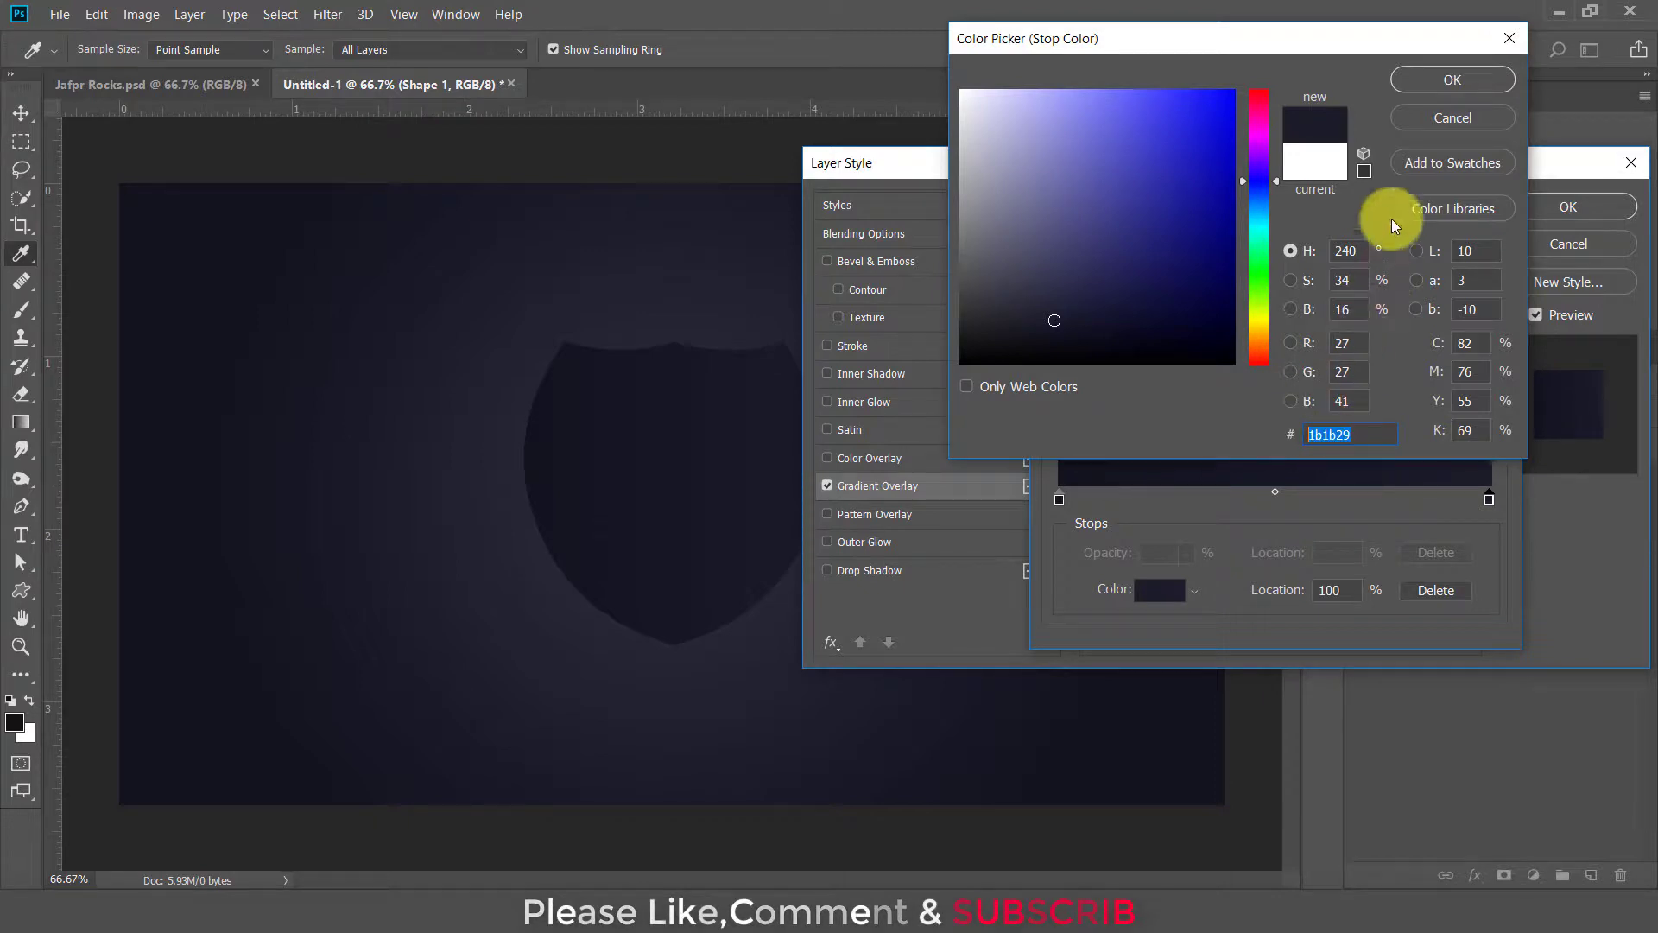
pyautogui.click(1451, 76)
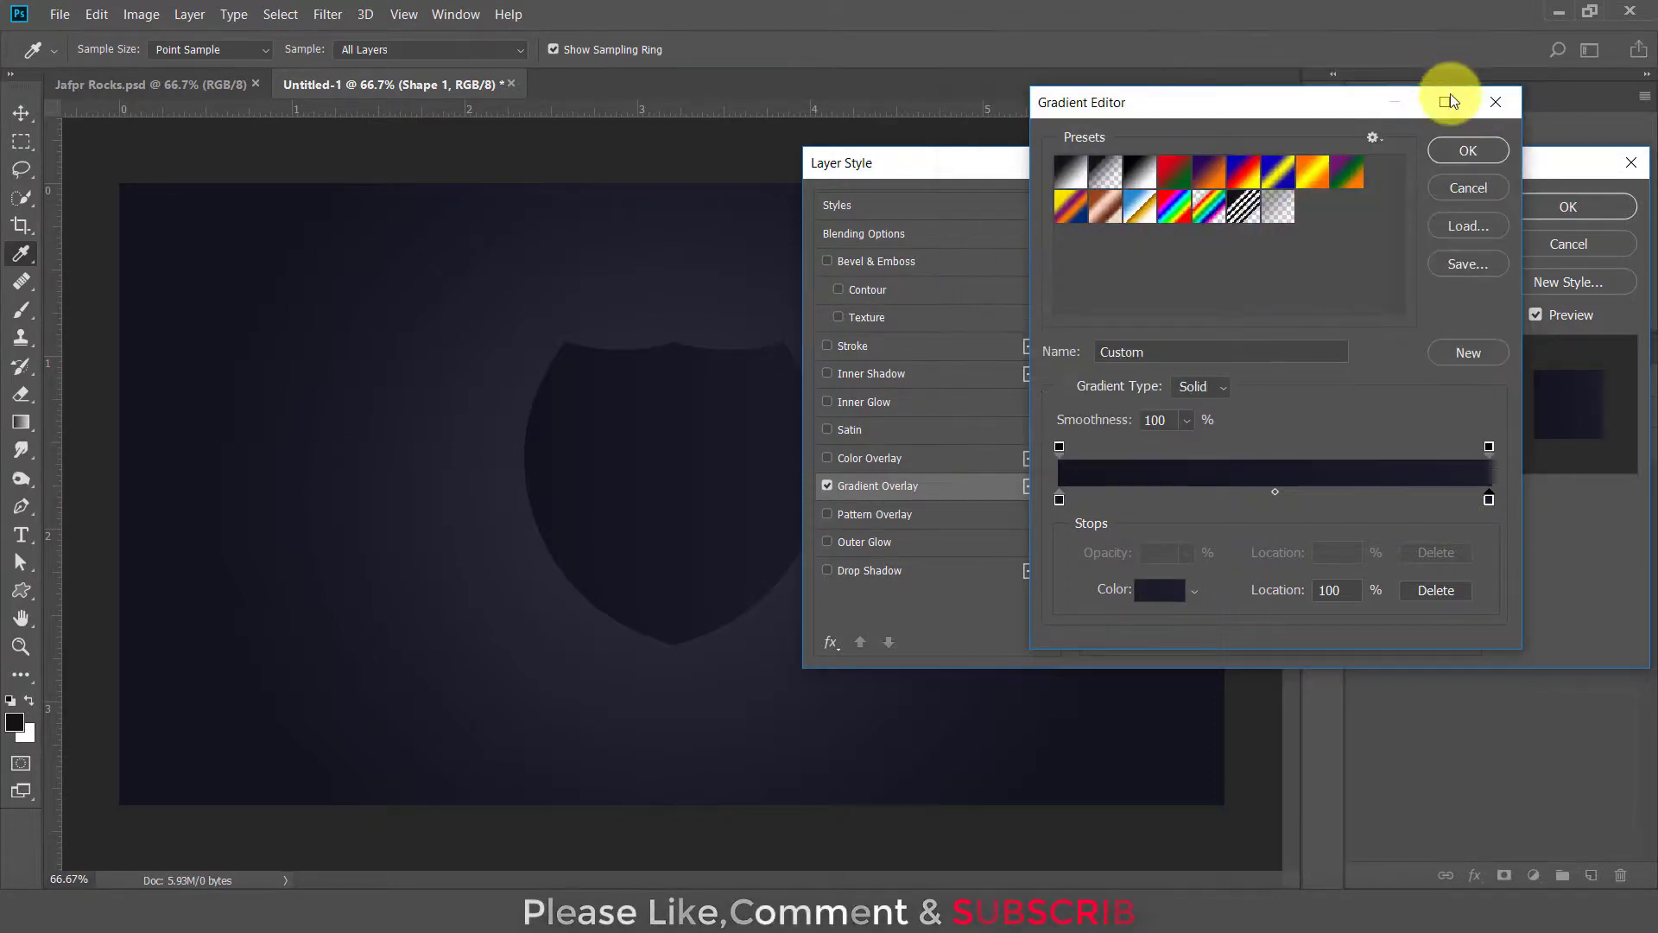
pyautogui.click(1464, 148)
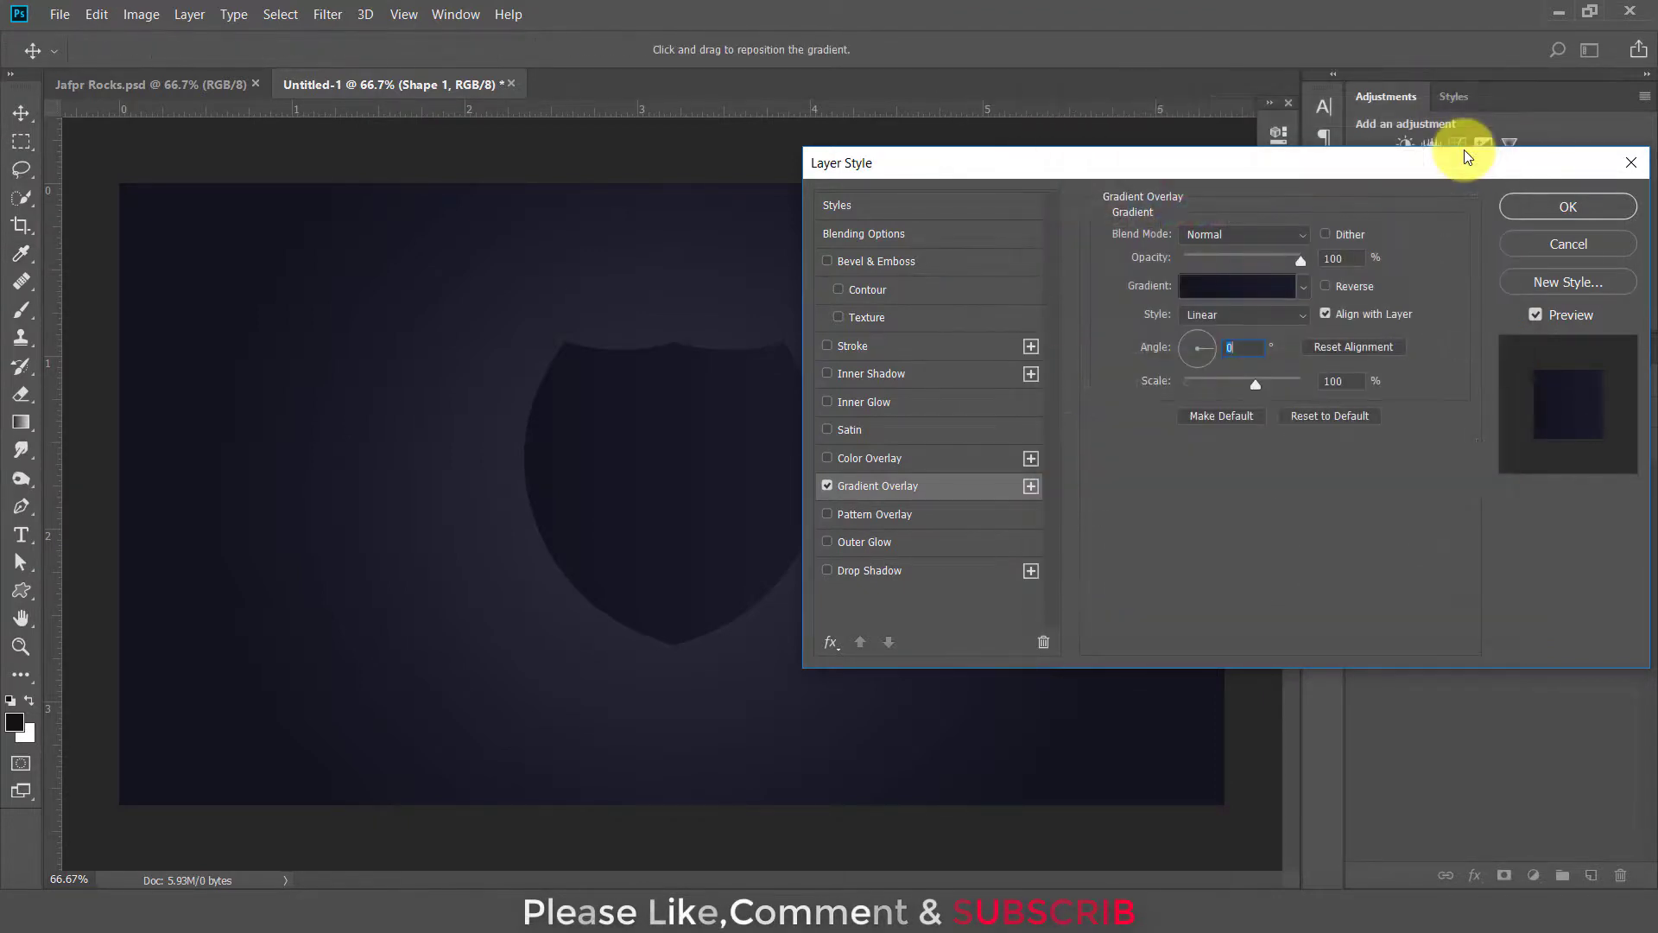
pyautogui.click(1568, 208)
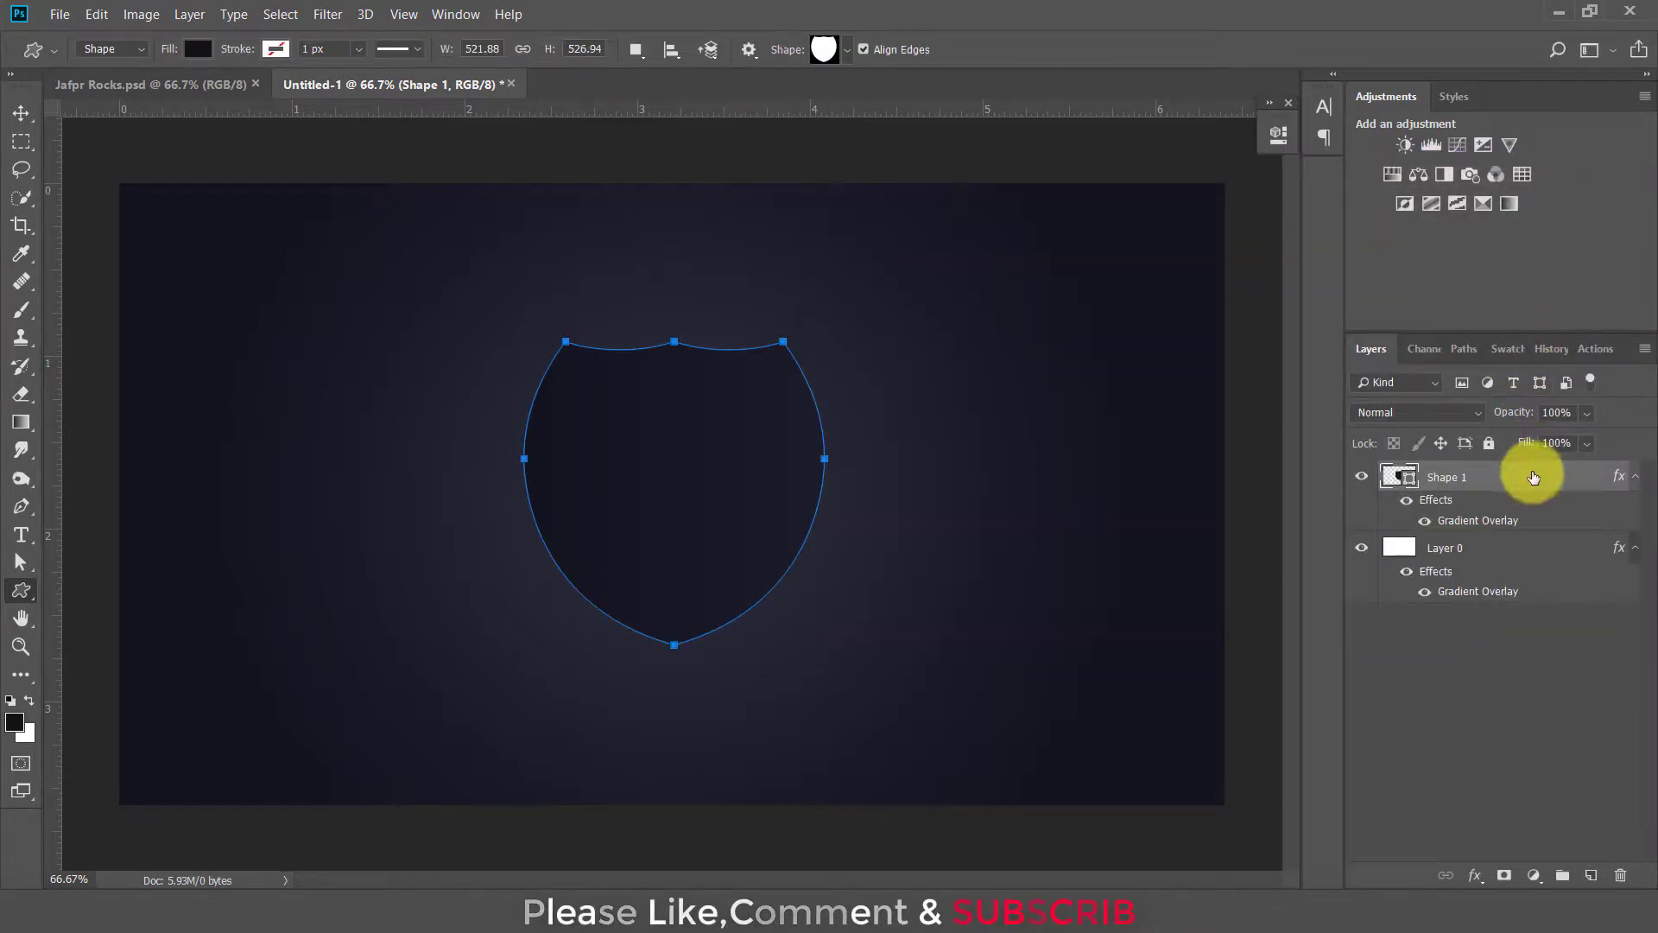
# Duplicate the shield layer as Shape 1 copy
pyautogui.rightClick(1533, 482)
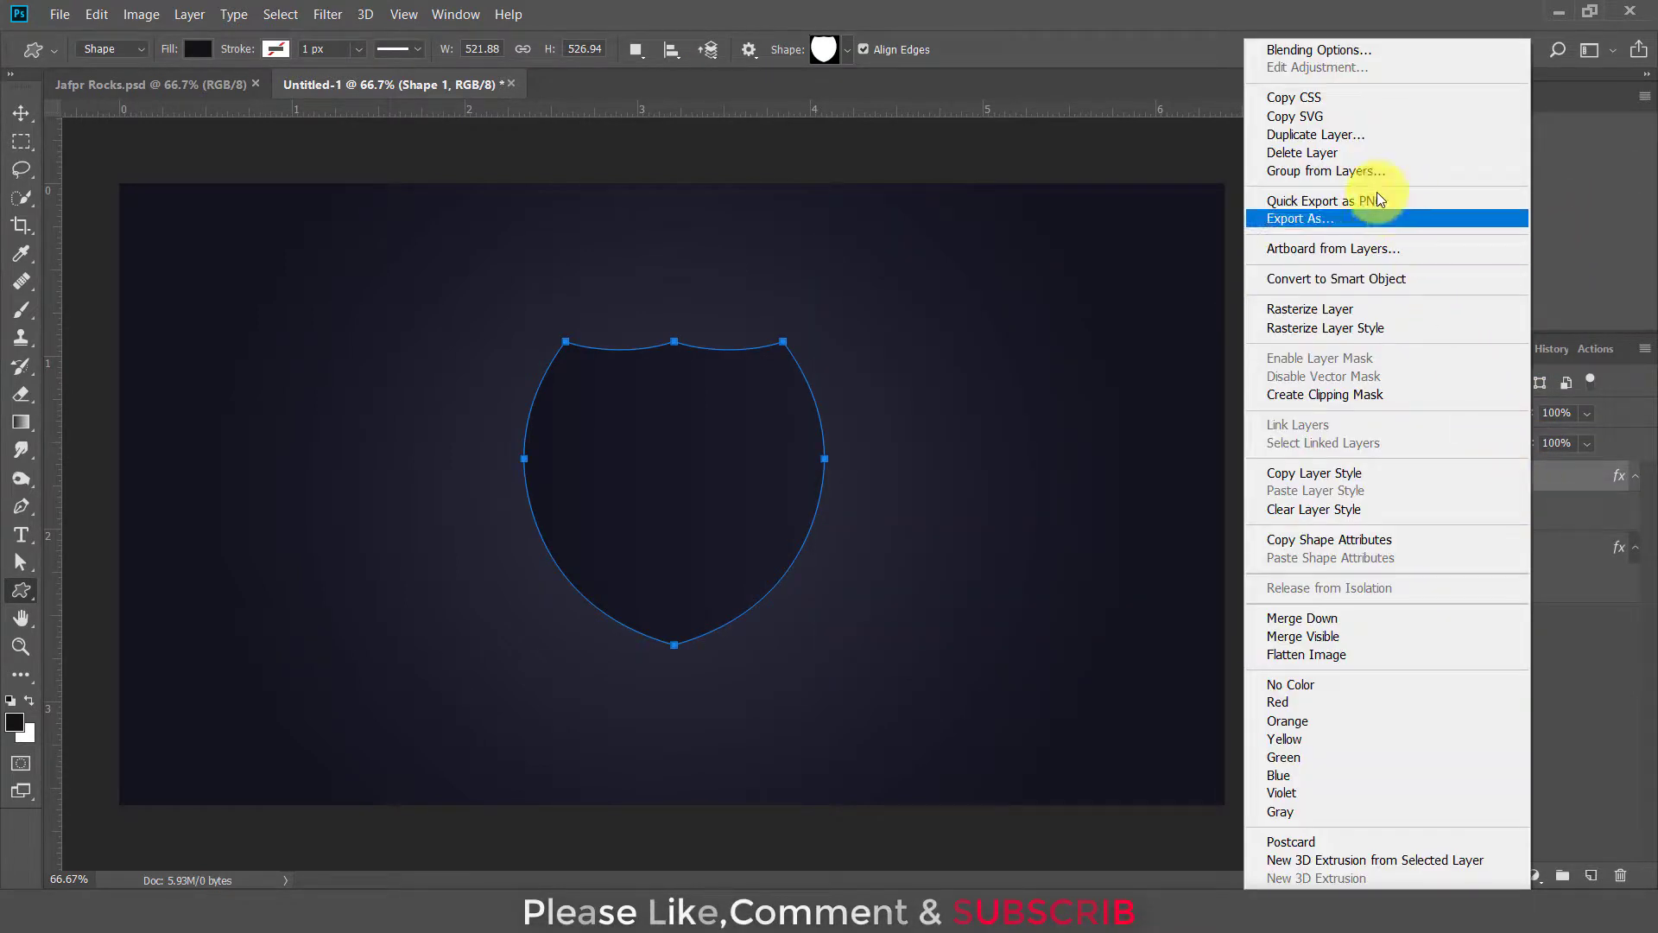
pyautogui.click(1386, 134)
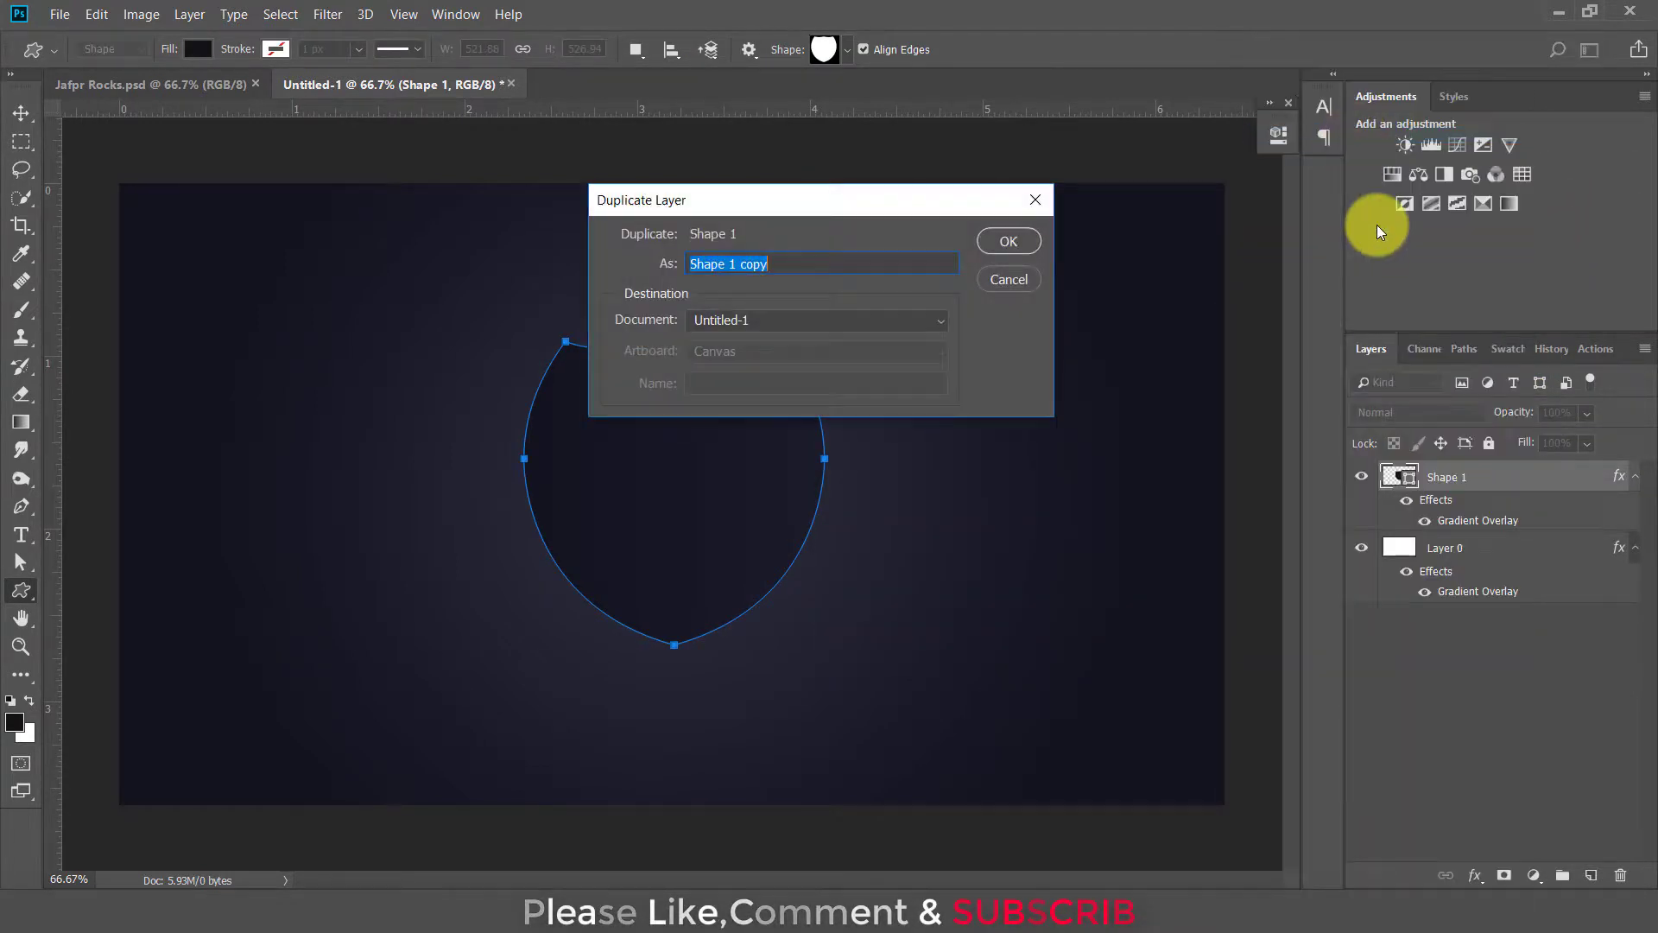
pyautogui.click(1008, 242)
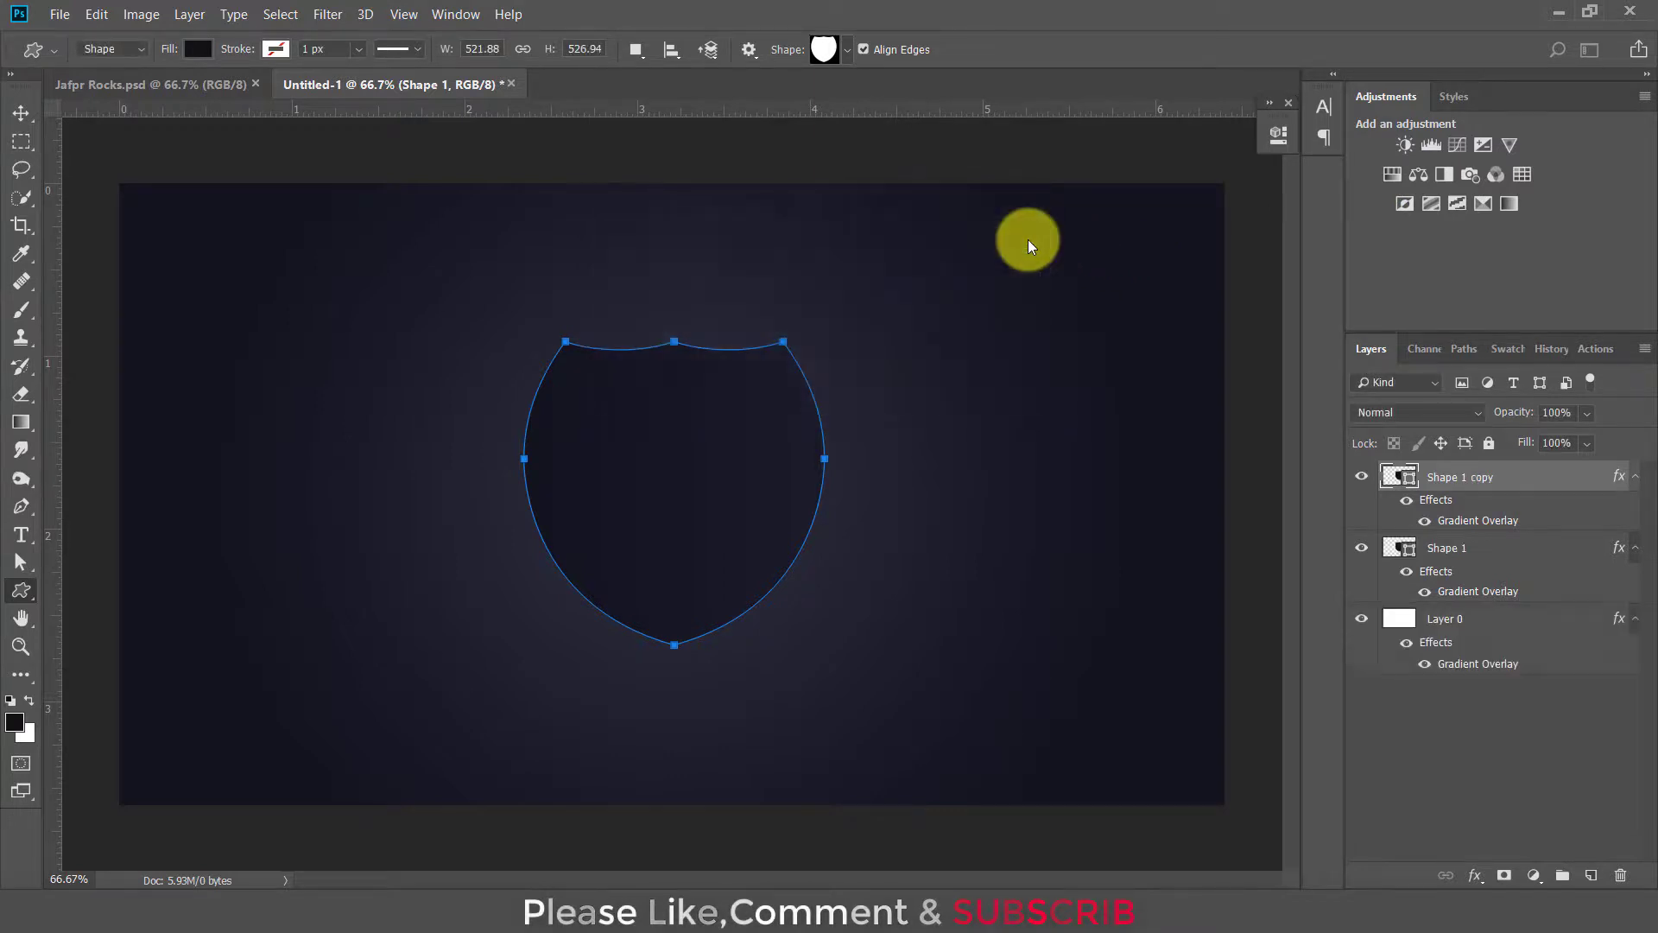
# Set the left stop of Shape 1 copy's gradient overlay to #232333
pyautogui.doubleClick(1474, 521)
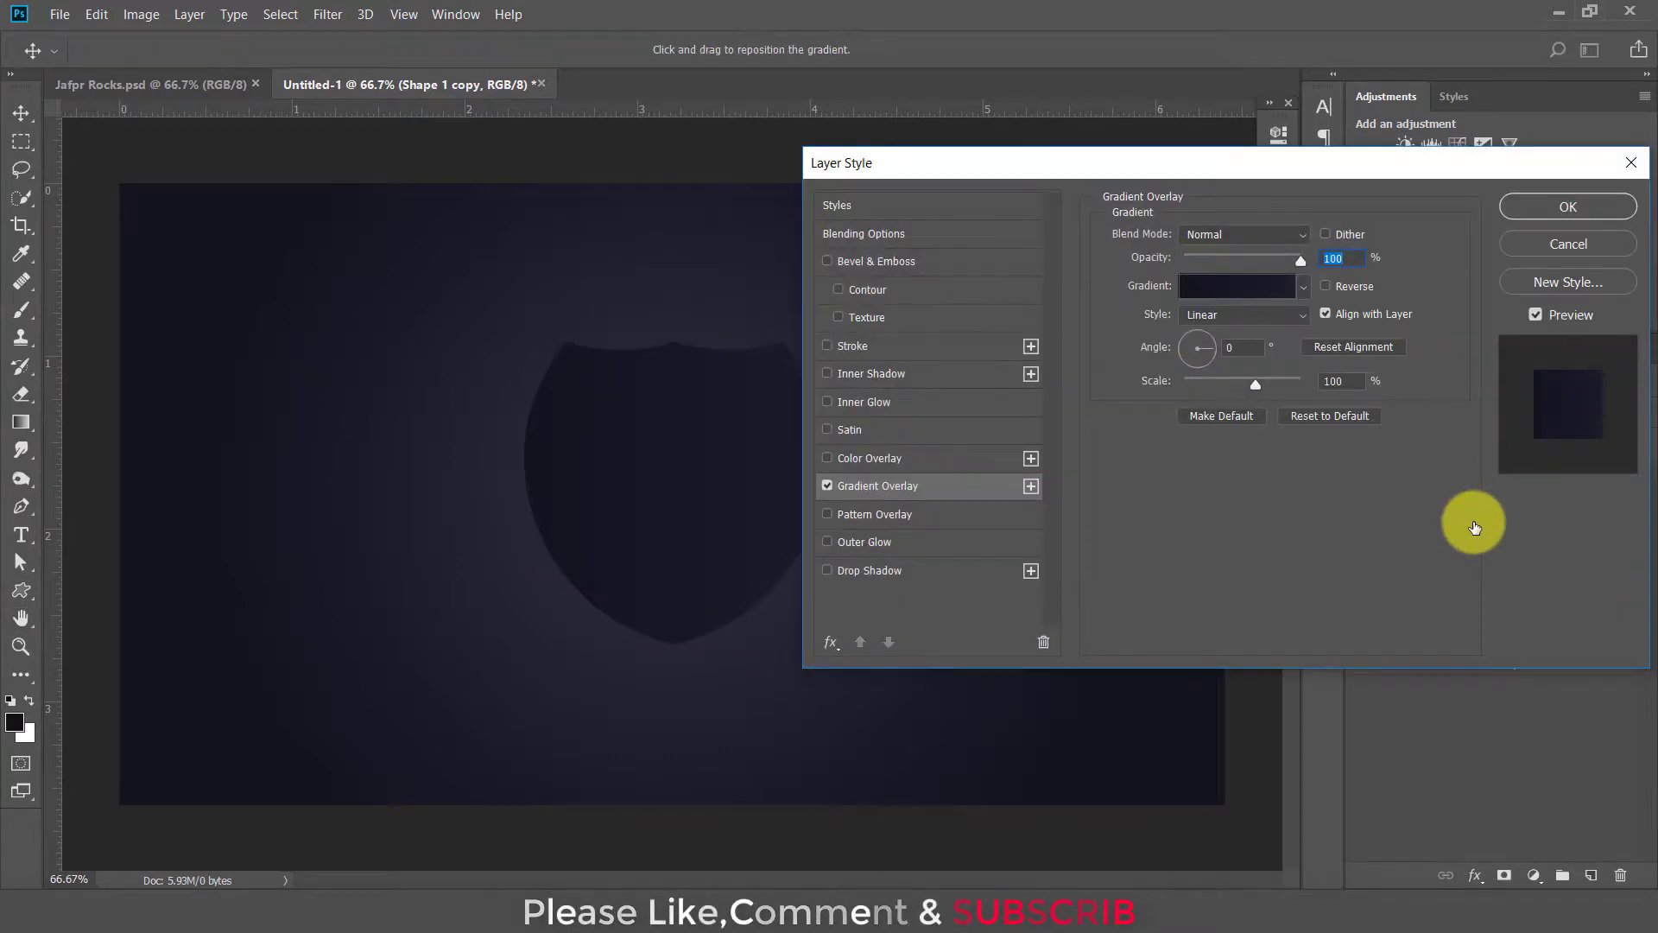
pyautogui.click(940, 491)
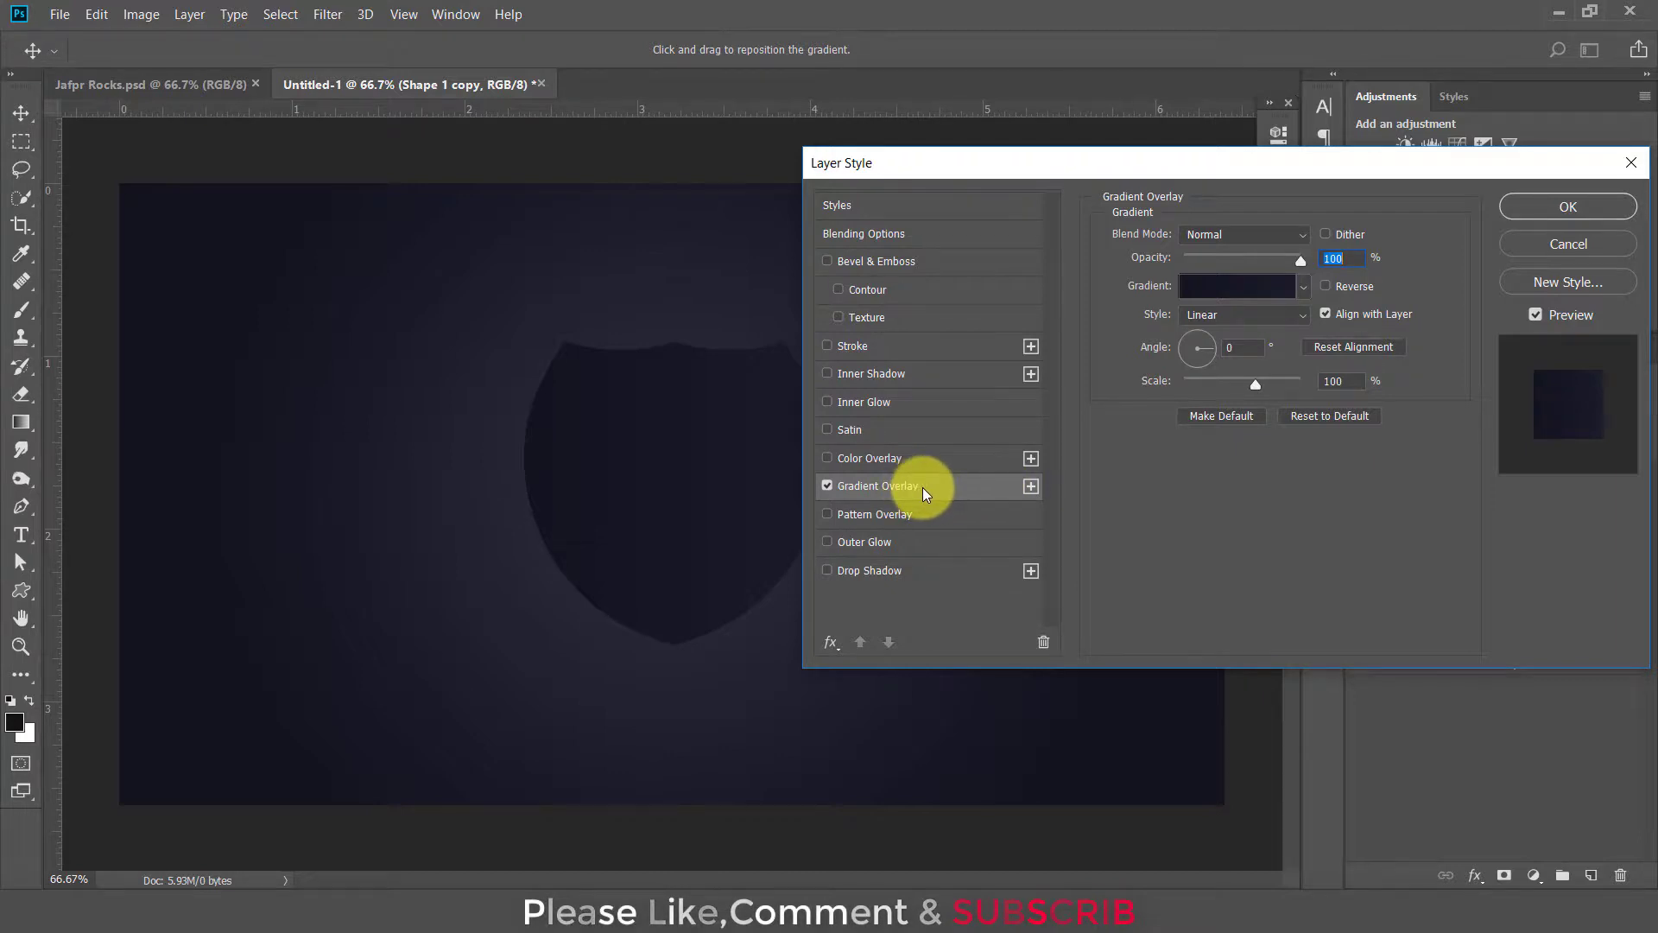
pyautogui.click(1233, 287)
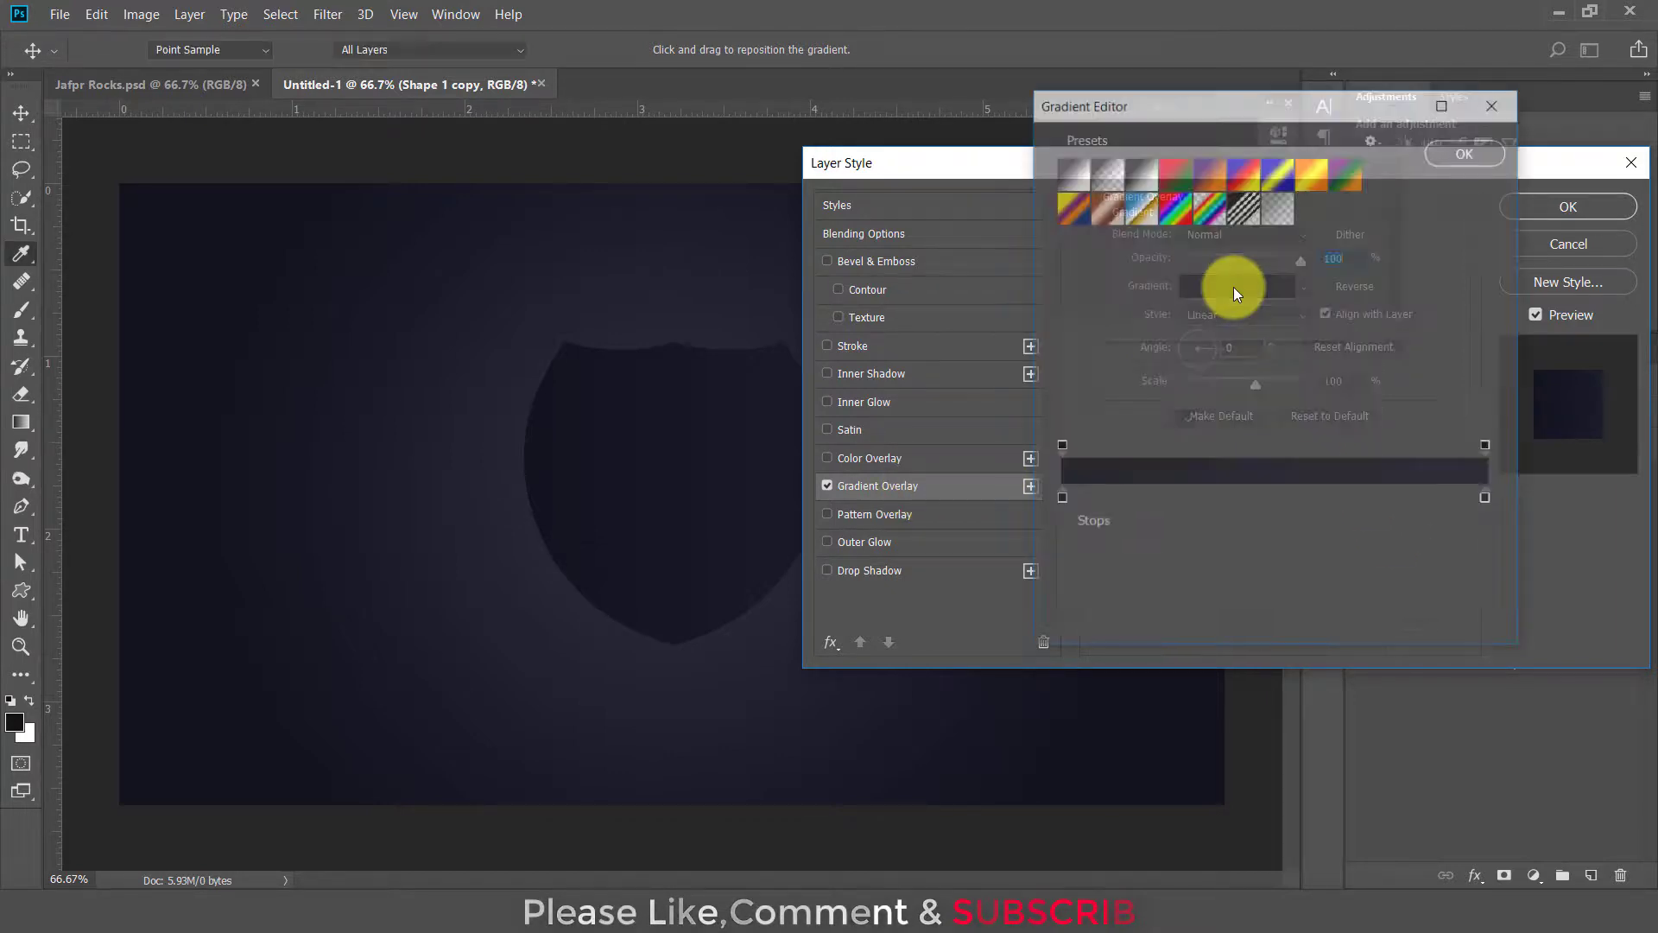
pyautogui.doubleClick(1059, 499)
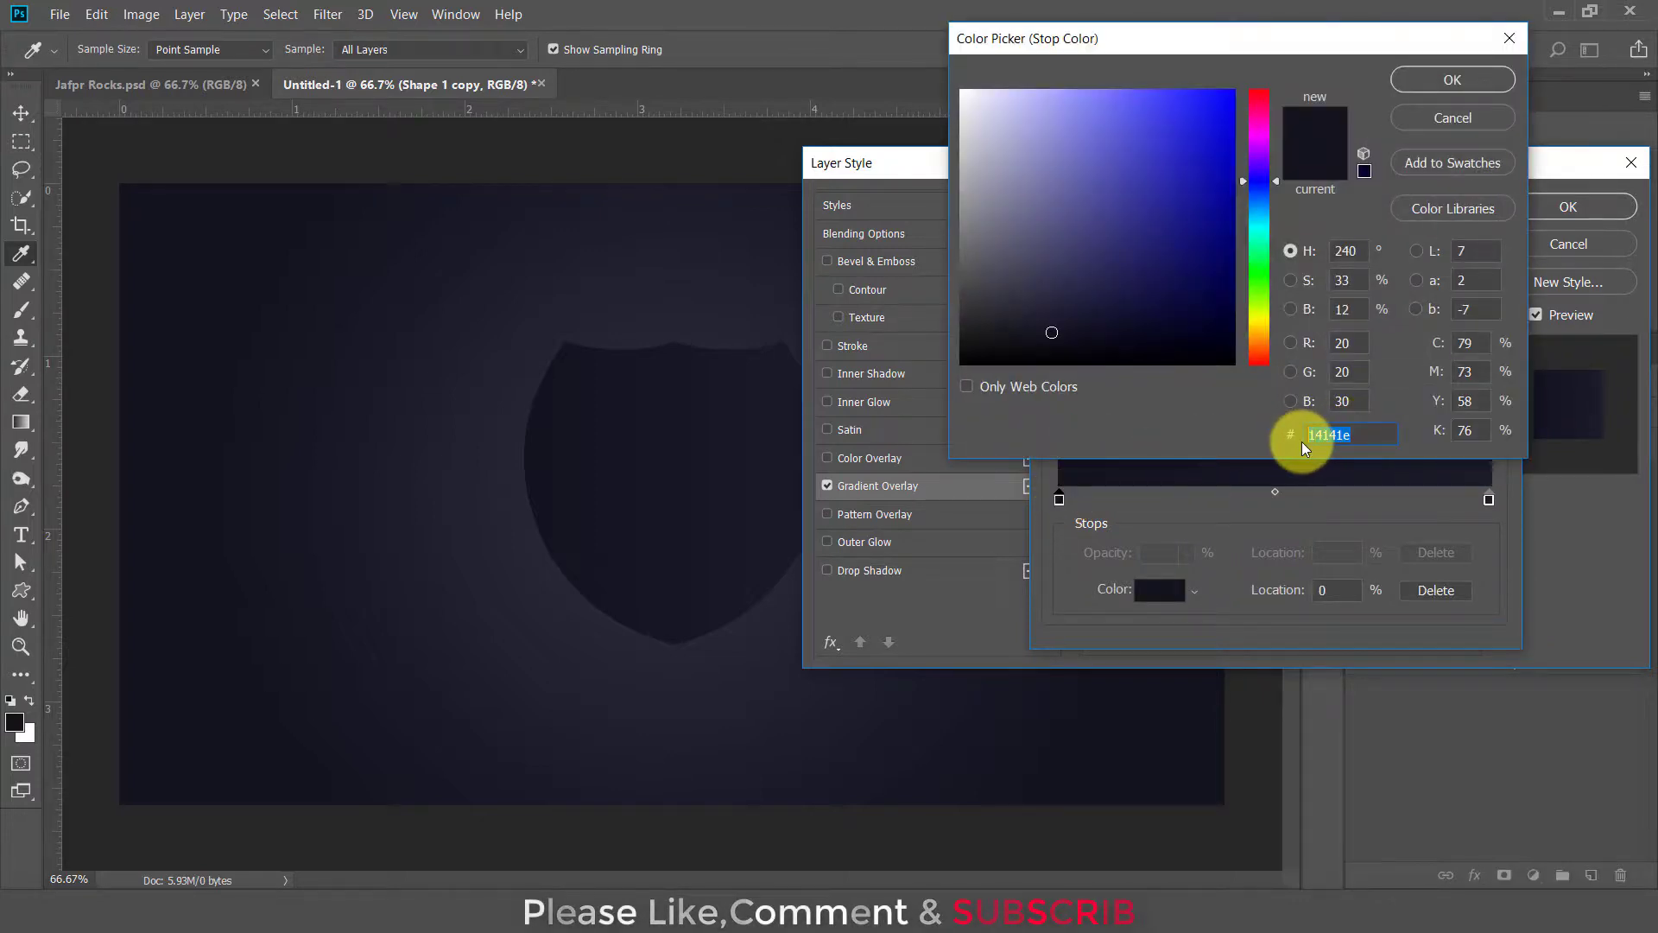
pyautogui.write('2323')
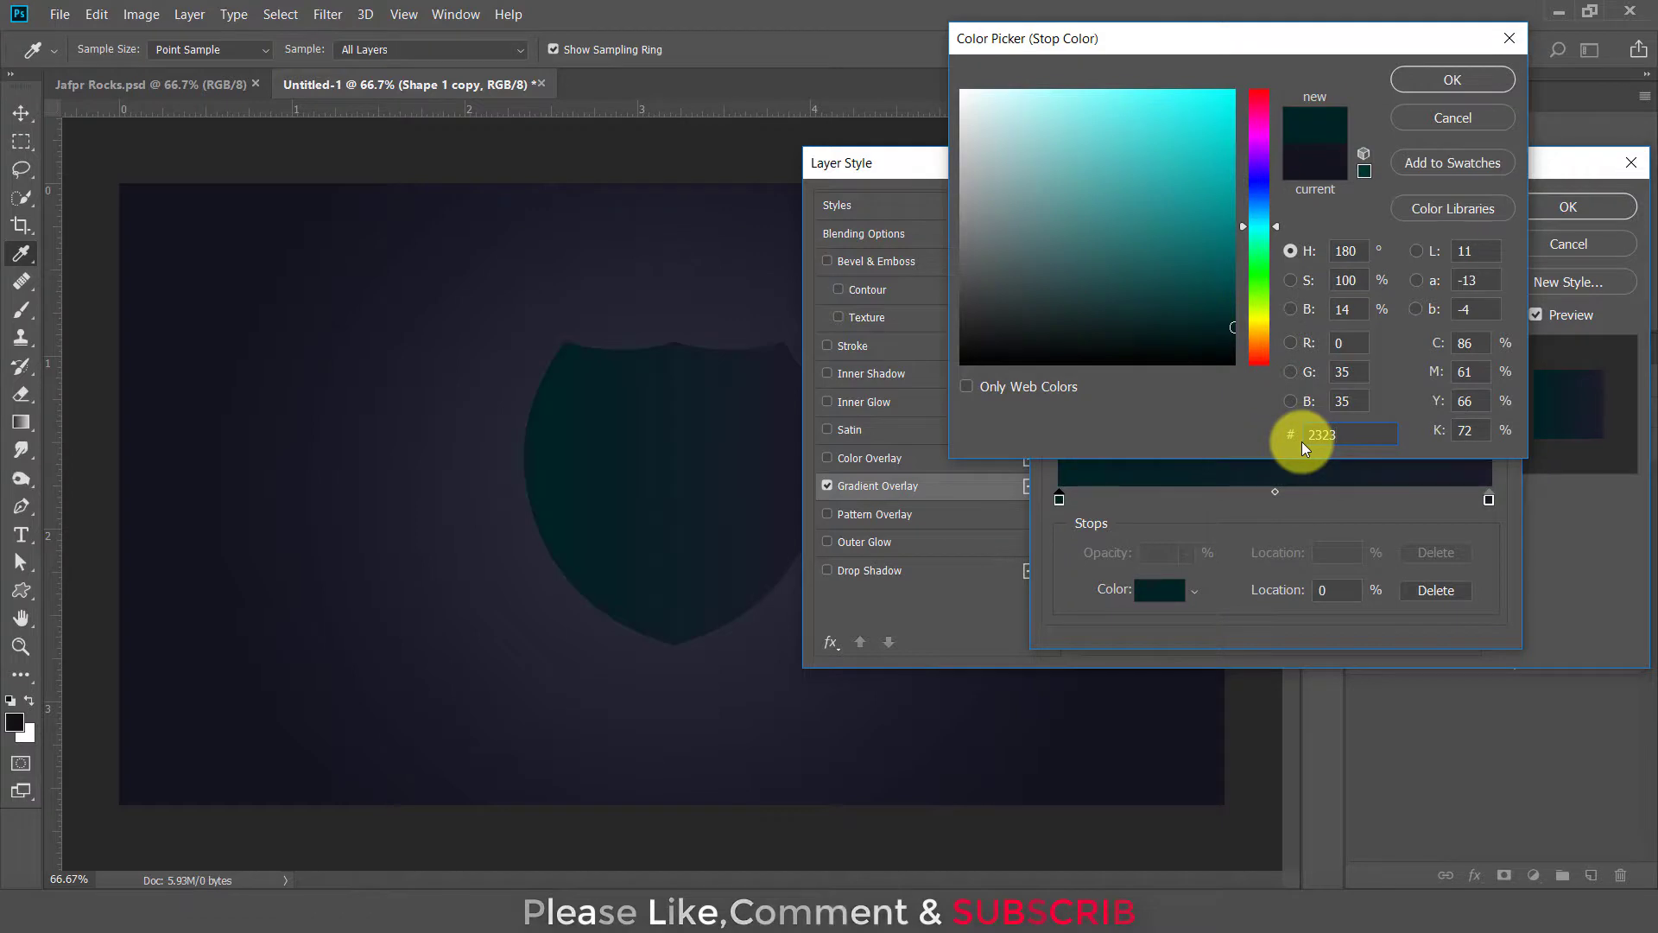
pyautogui.write('33')
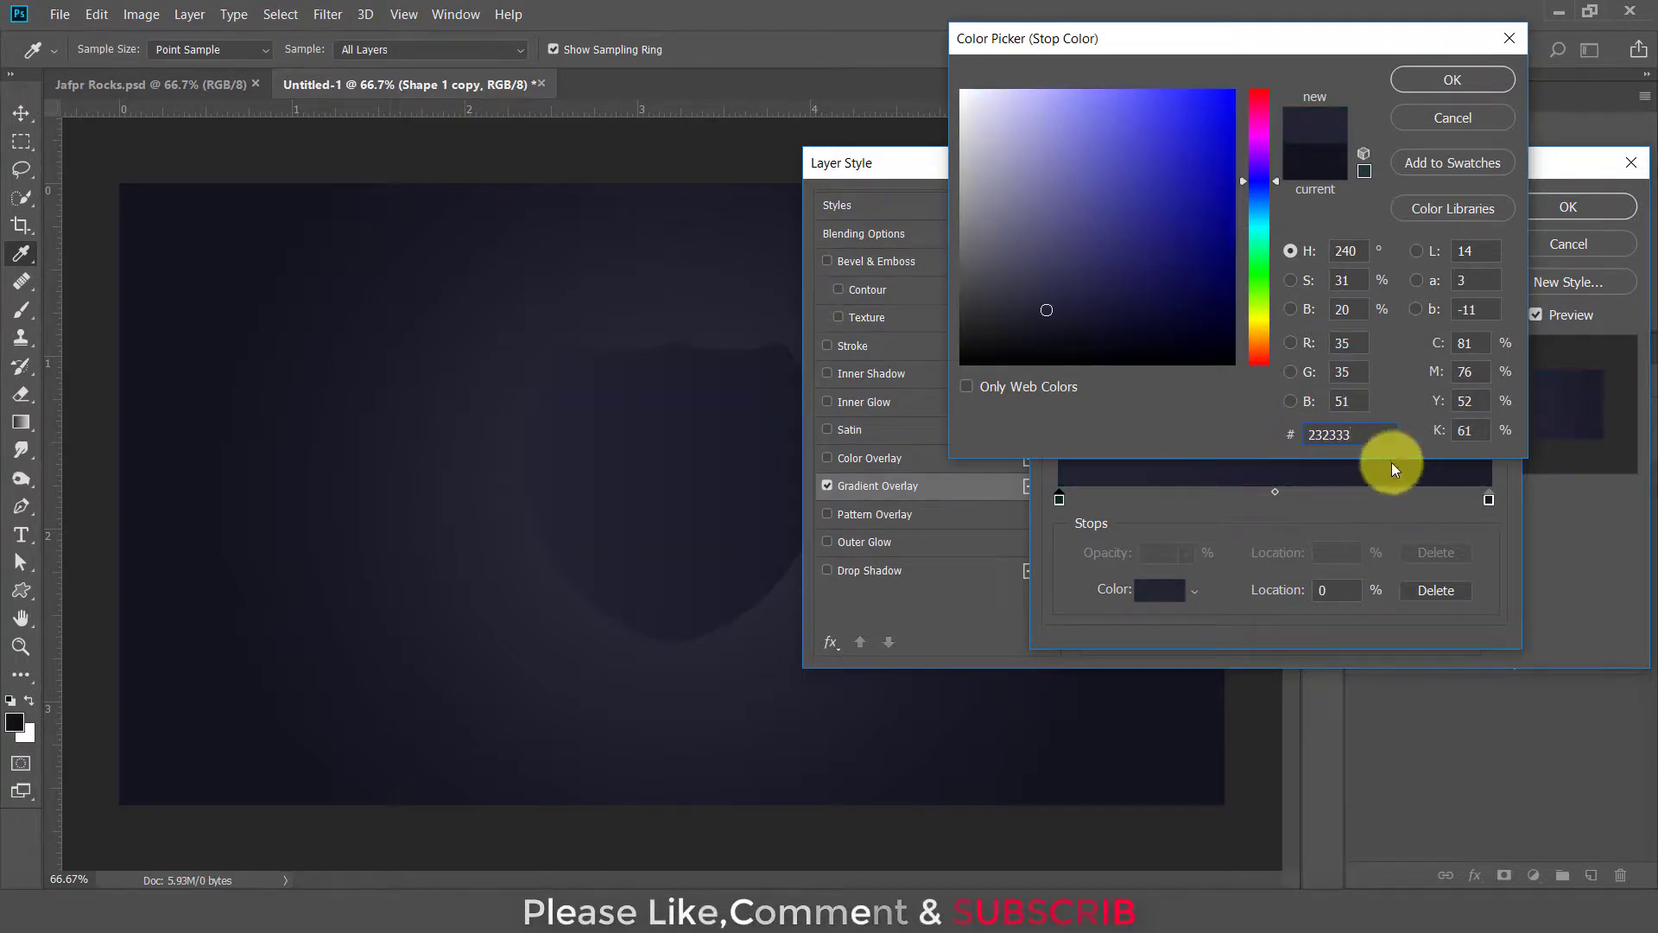
pyautogui.doubleClick(1362, 434)
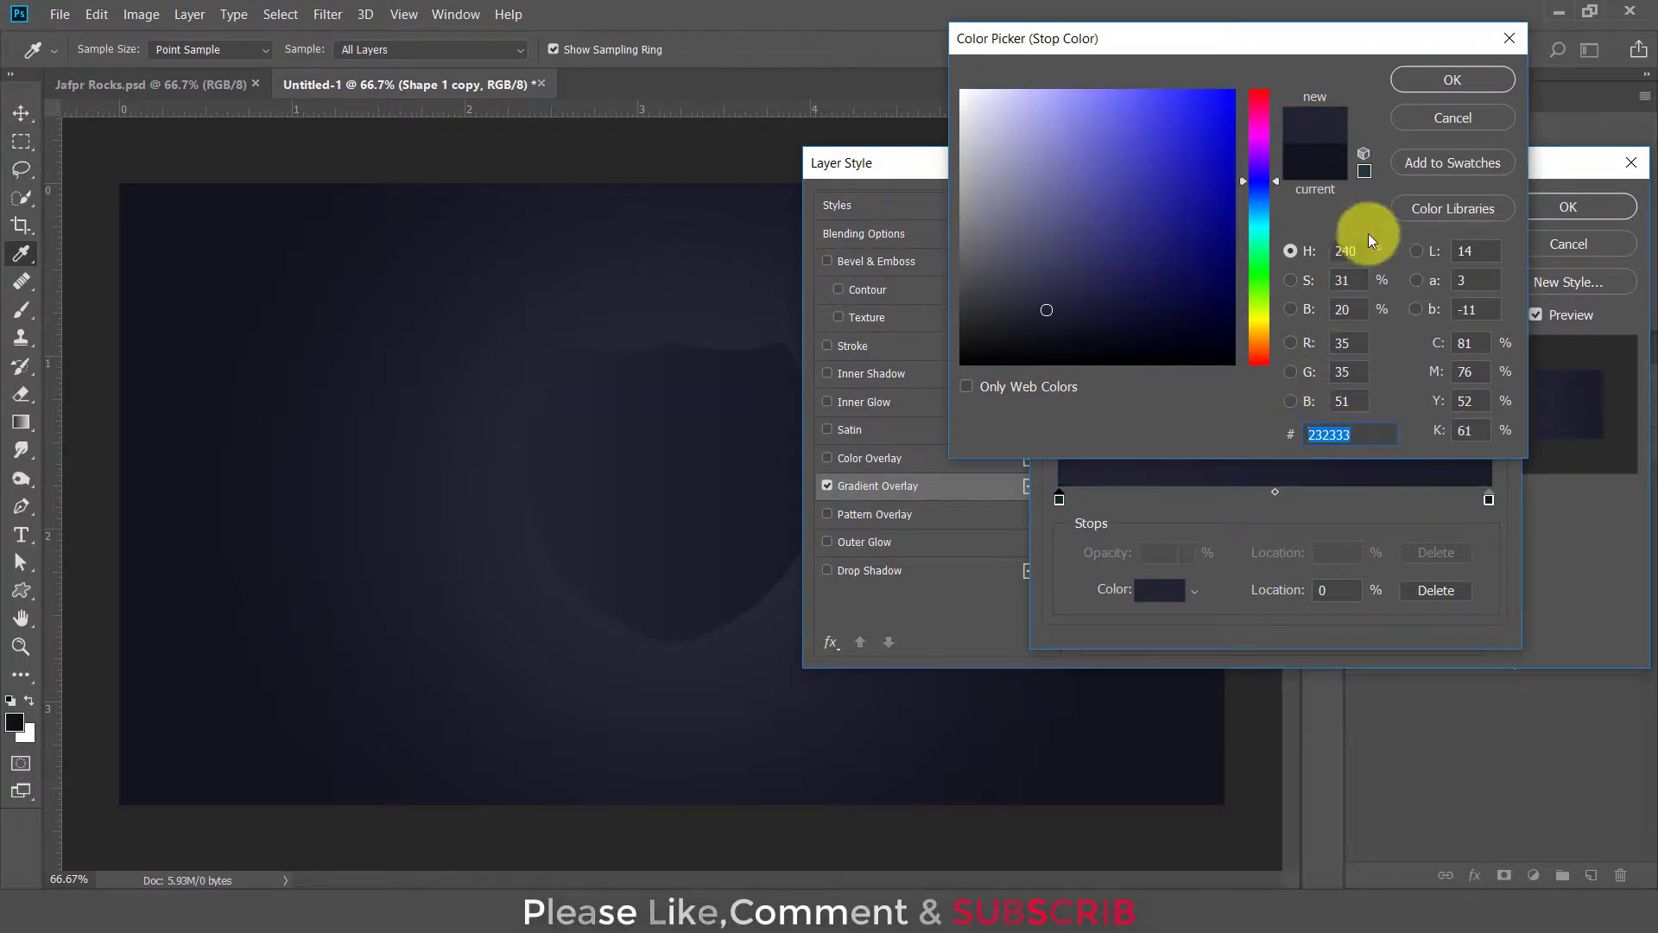
pyautogui.click(1423, 79)
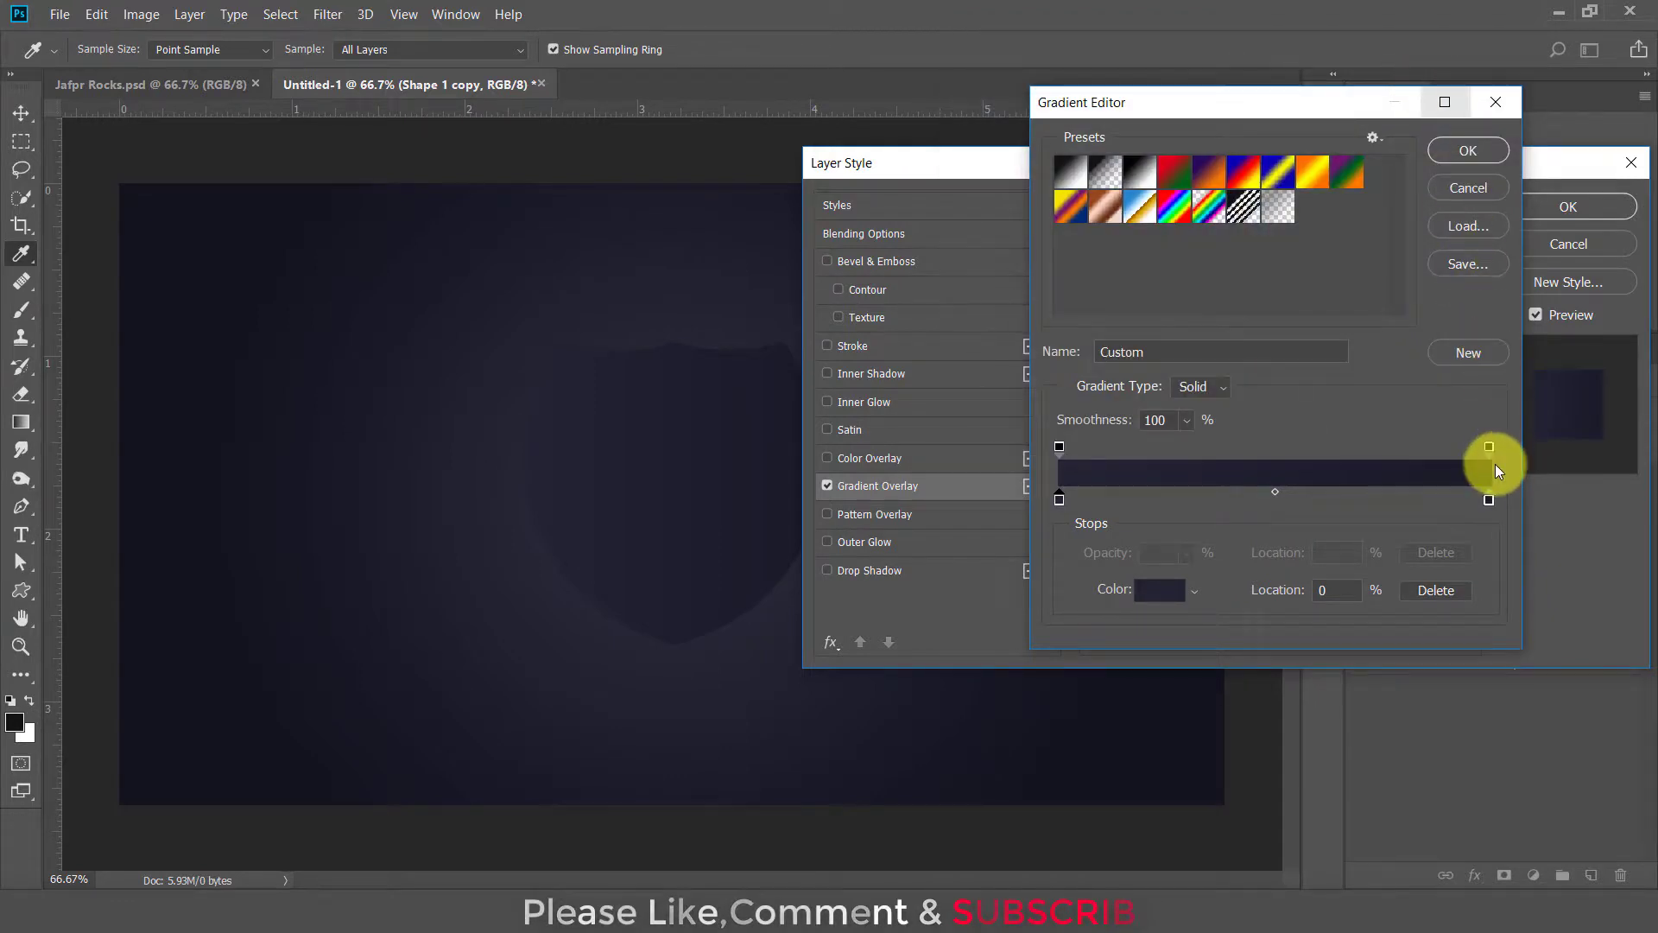
# Set the copy's right gradient stop to #3f3f55 and apply the style
pyautogui.doubleClick(1489, 499)
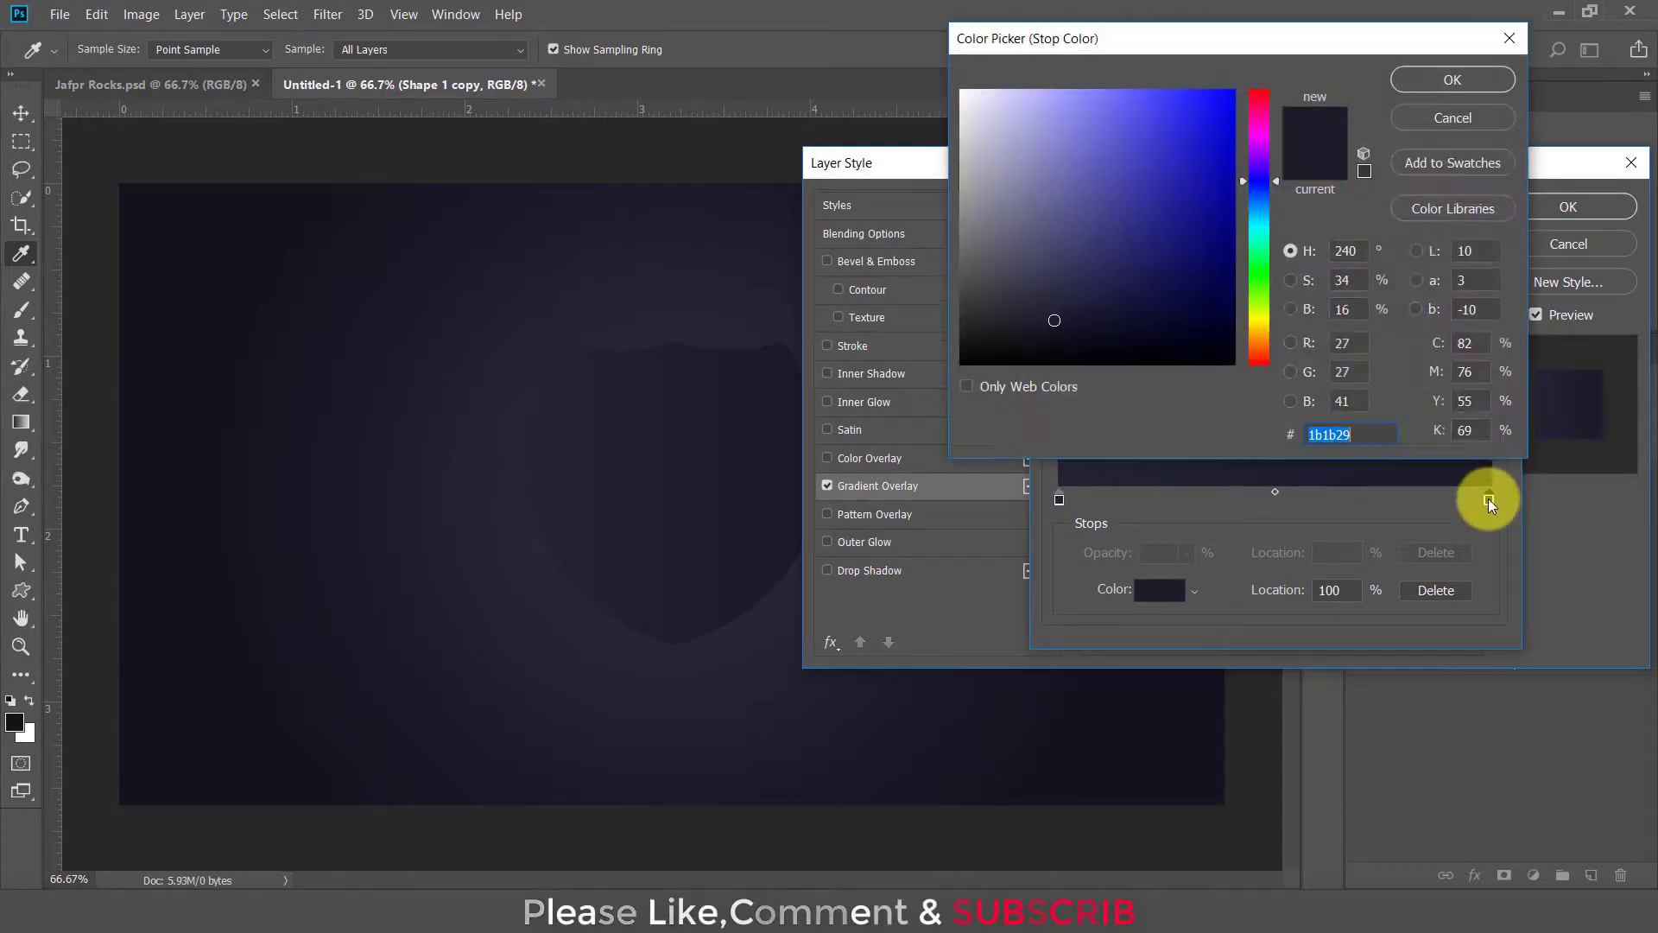
pyautogui.click(1347, 434)
pyautogui.write('3f')
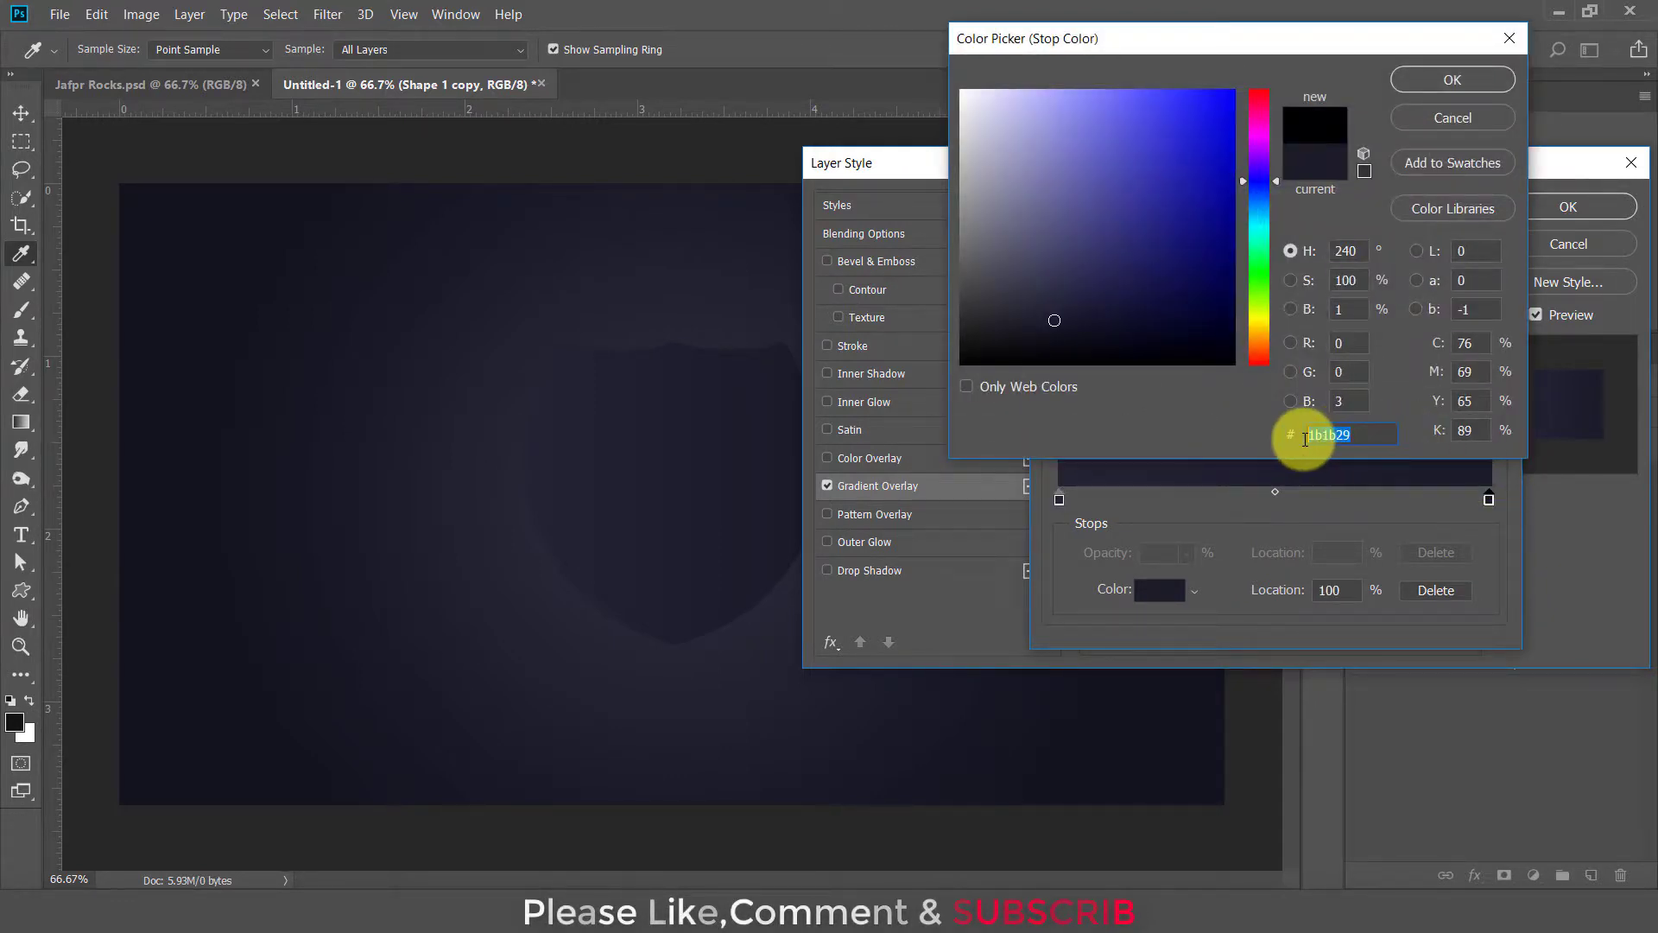
pyautogui.write('3f55')
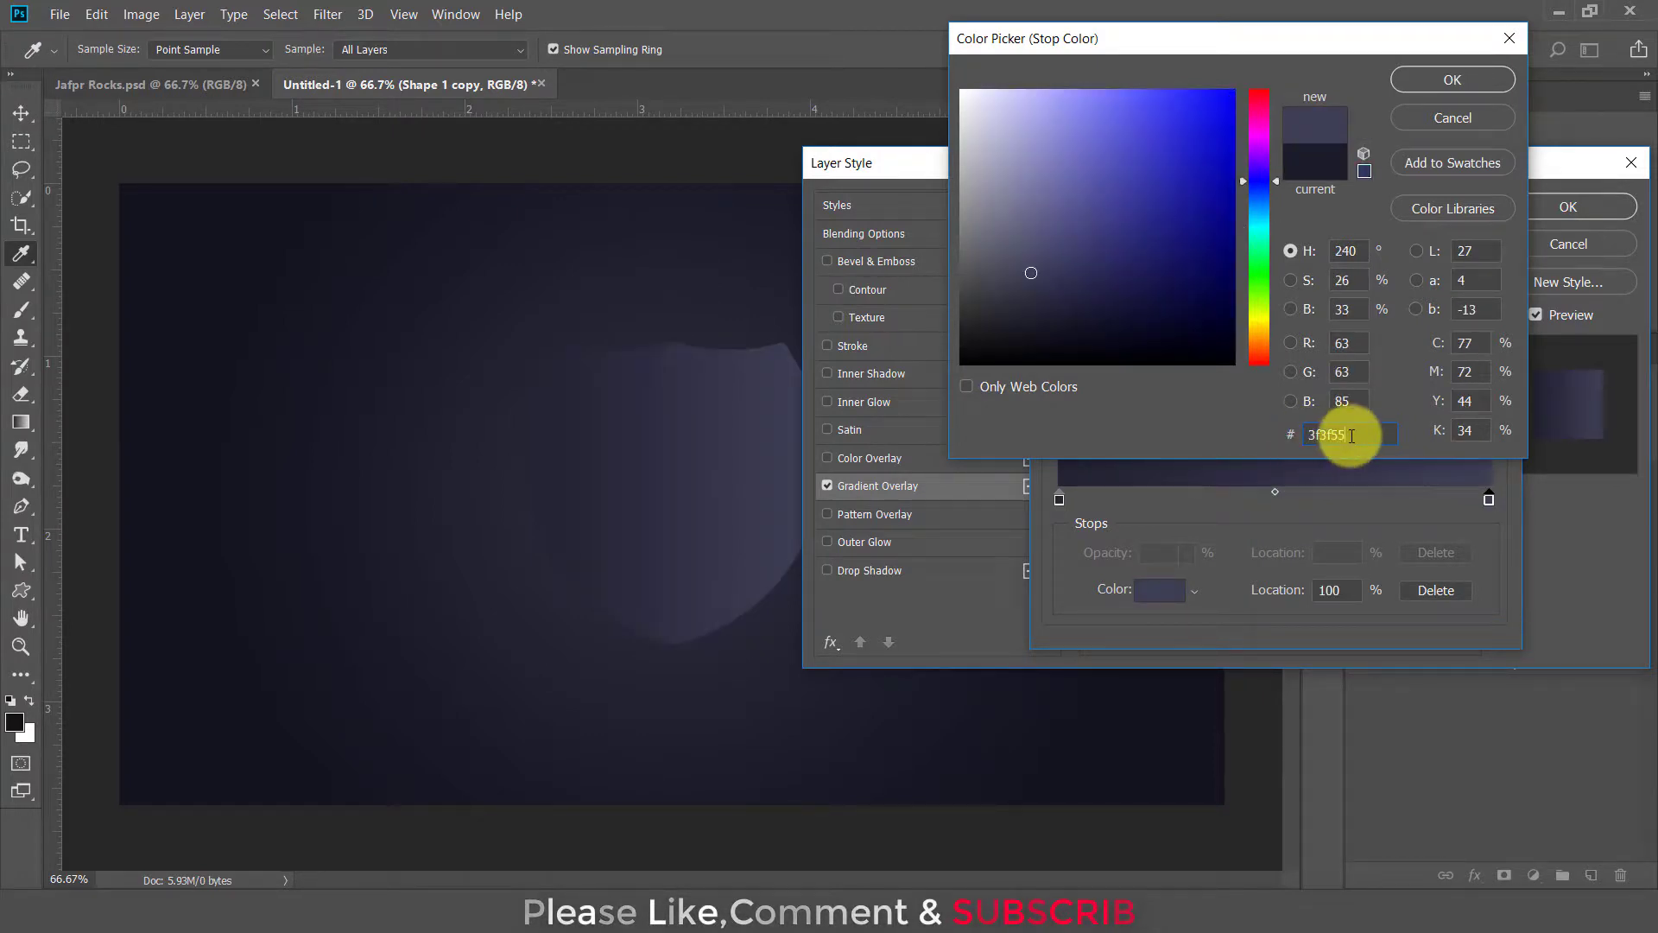
pyautogui.moveTo(1351, 433); pyautogui.dragTo(1293, 429)
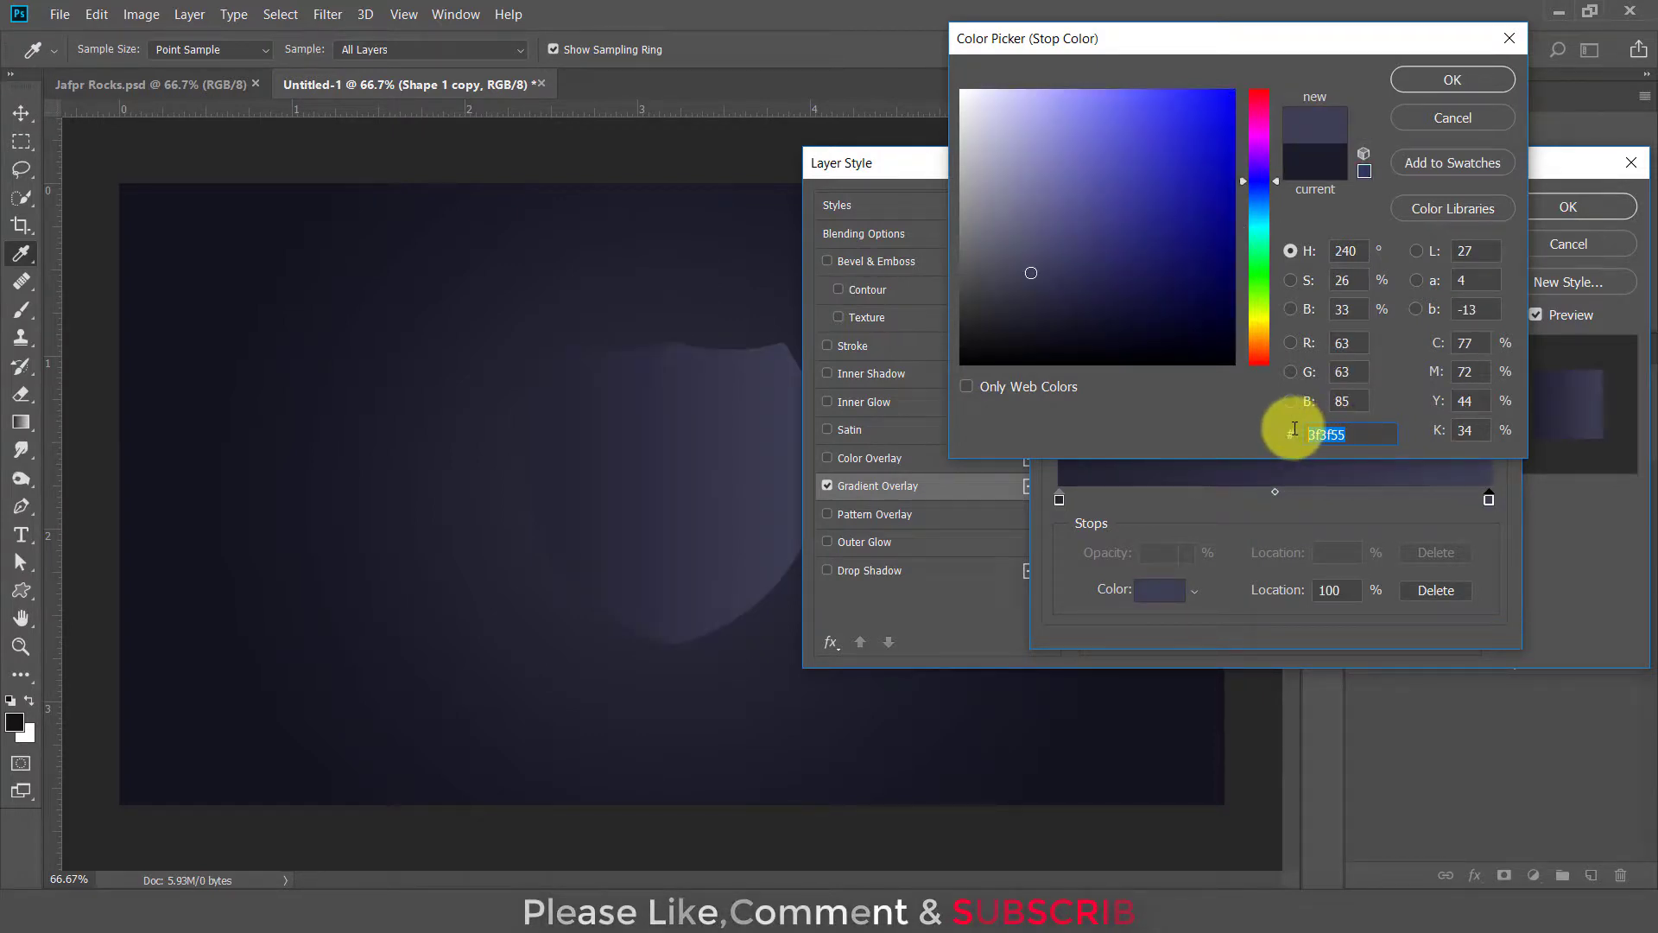
pyautogui.click(1449, 76)
pyautogui.click(1448, 153)
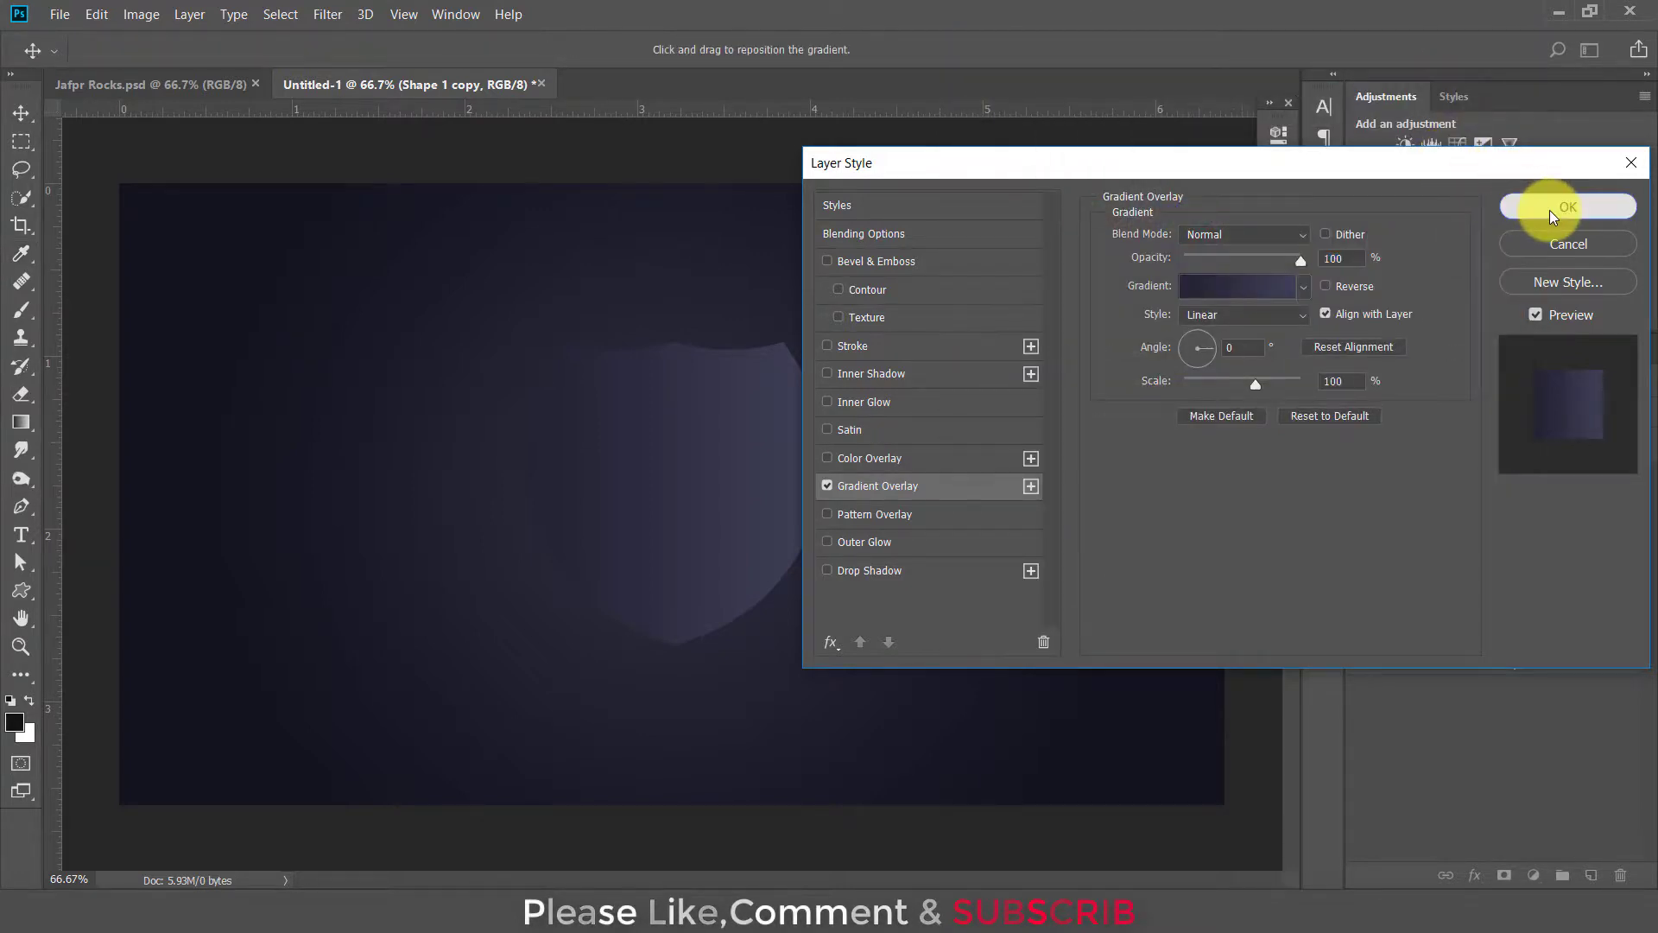
pyautogui.click(1550, 210)
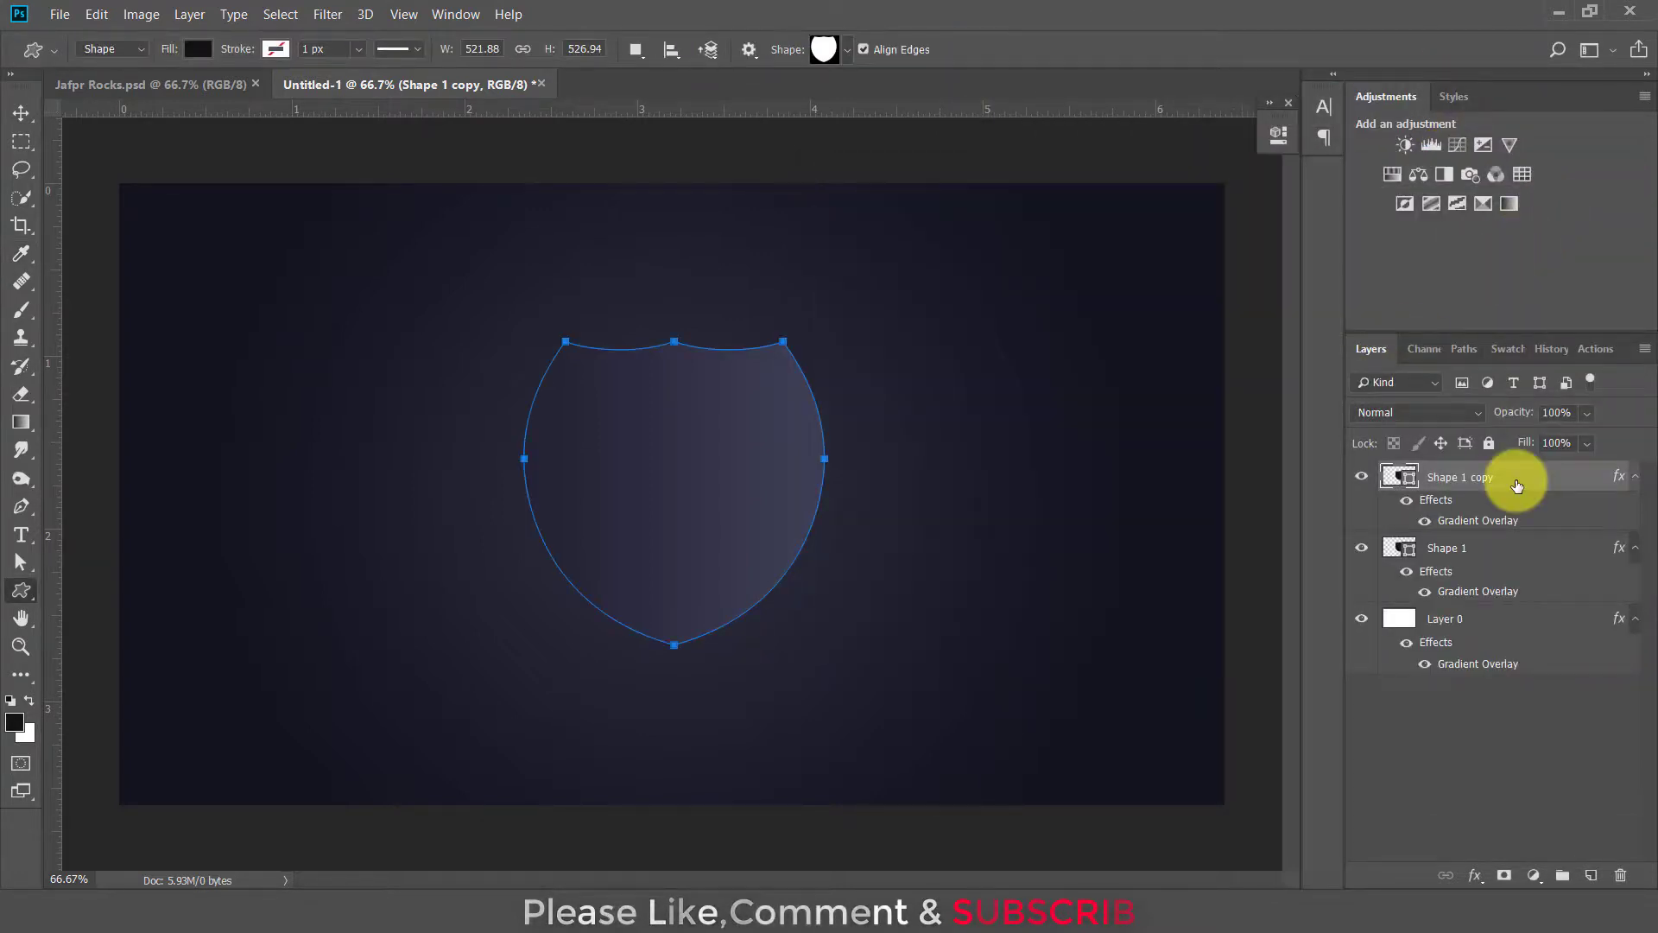
# Rasterize the layer styles of both shield layers, leaving Shape 1 copy selected
pyautogui.keyDown('ctrl'); pyautogui.click(1512, 553); pyautogui.keyUp('ctrl')
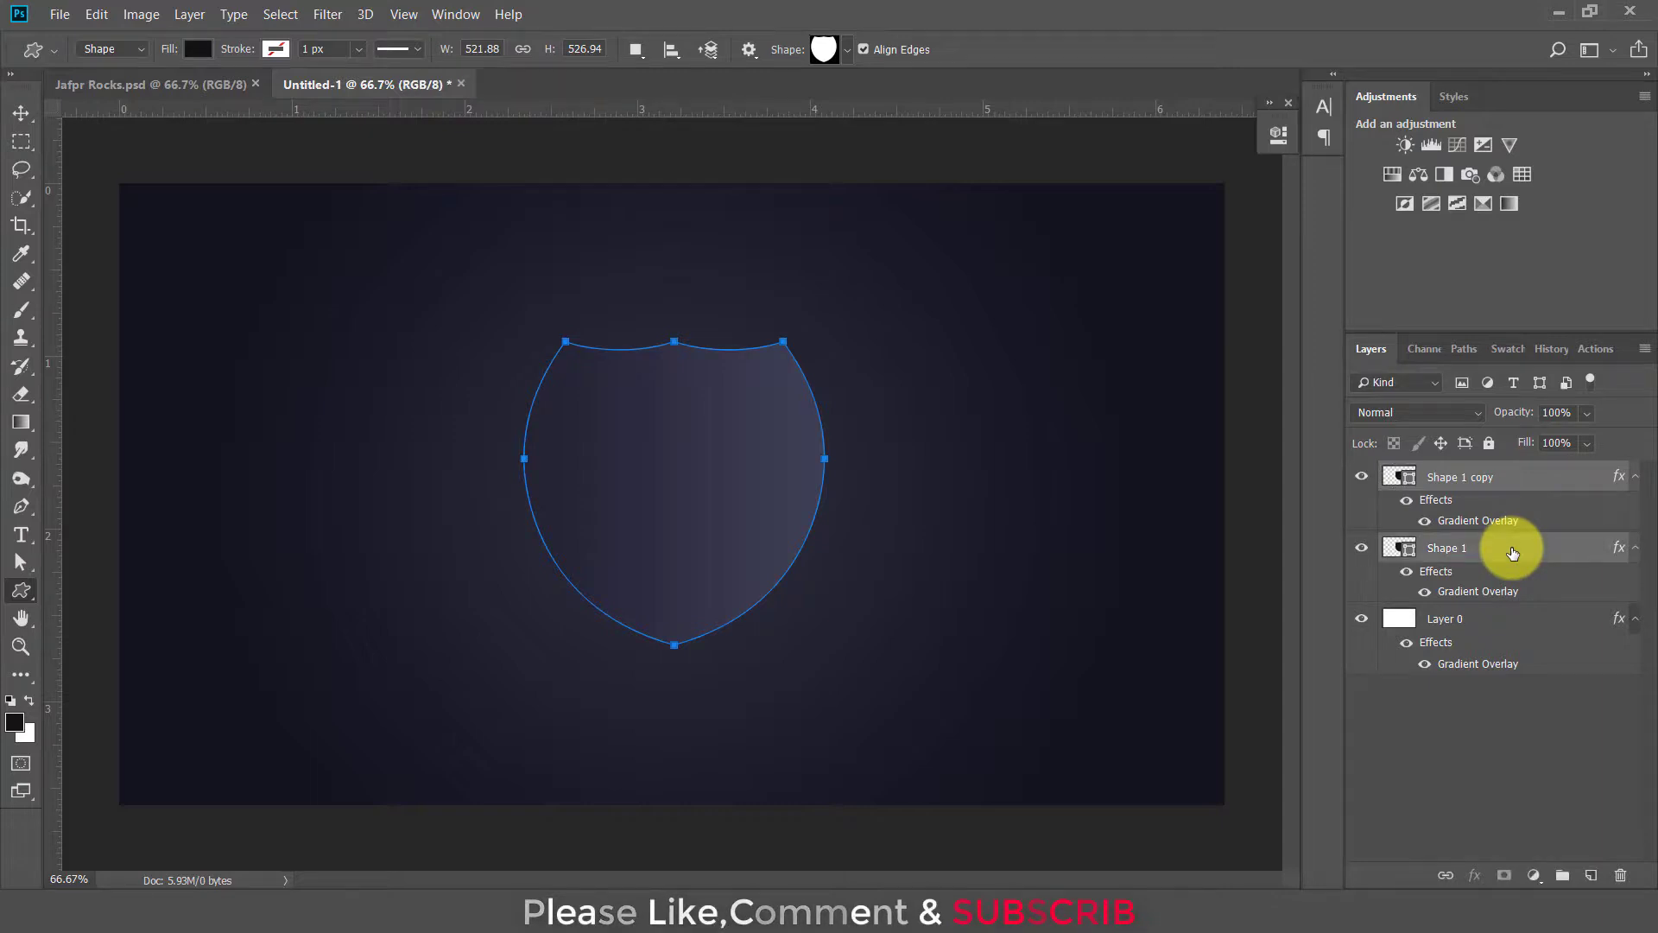
pyautogui.rightClick(1512, 484)
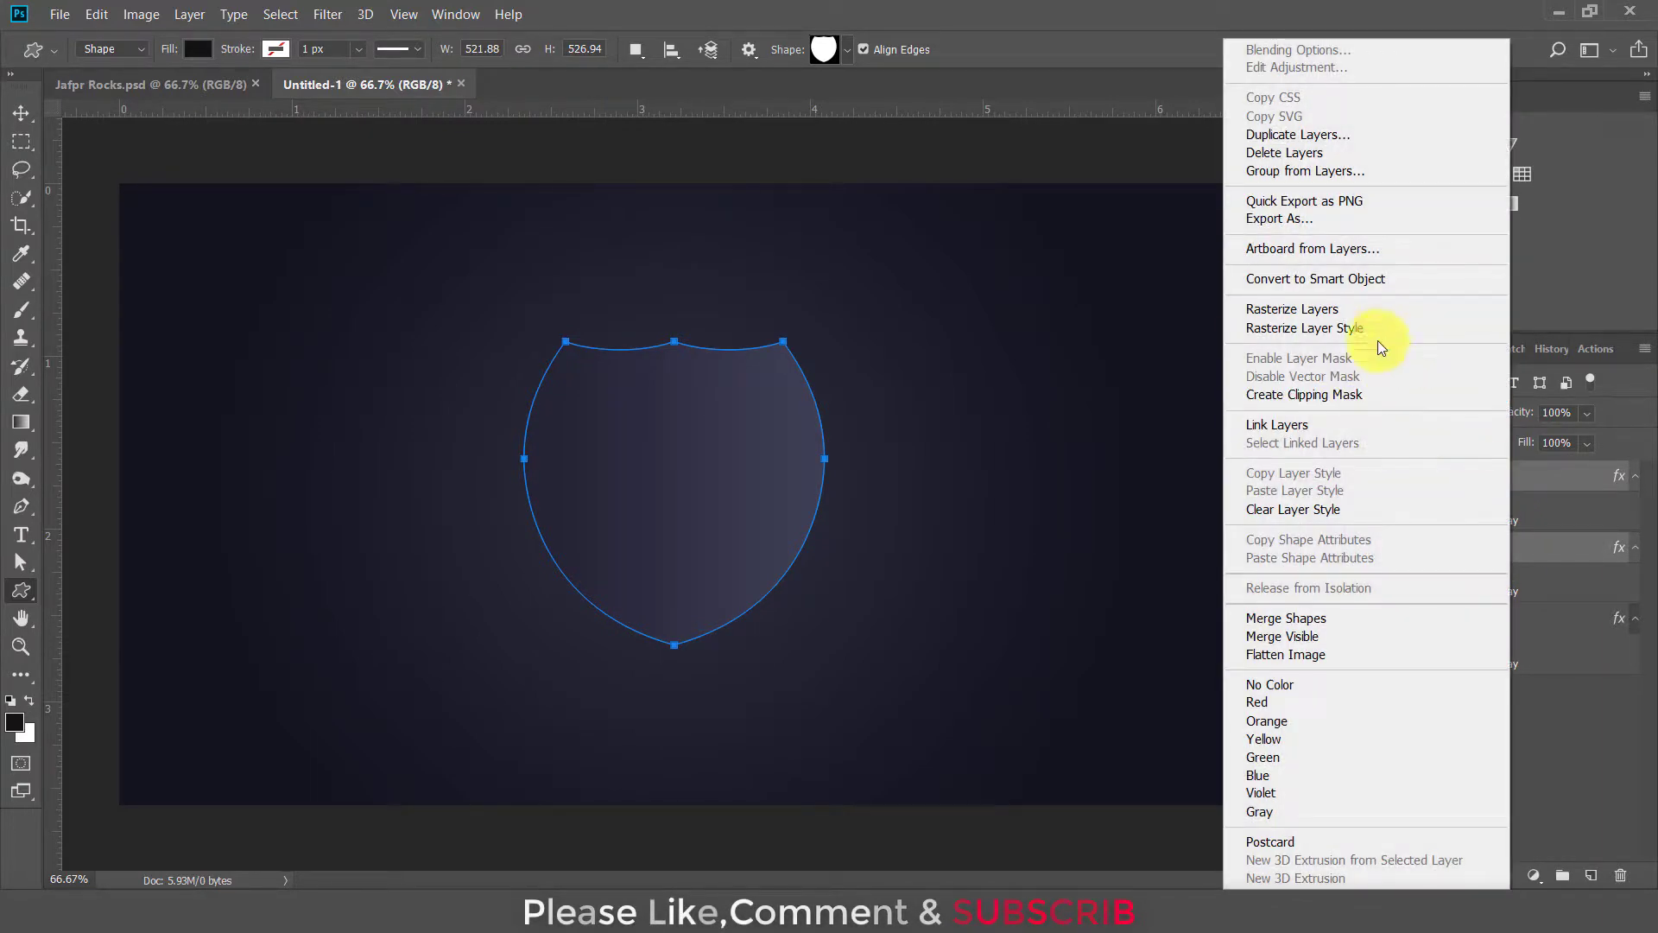
pyautogui.click(1373, 327)
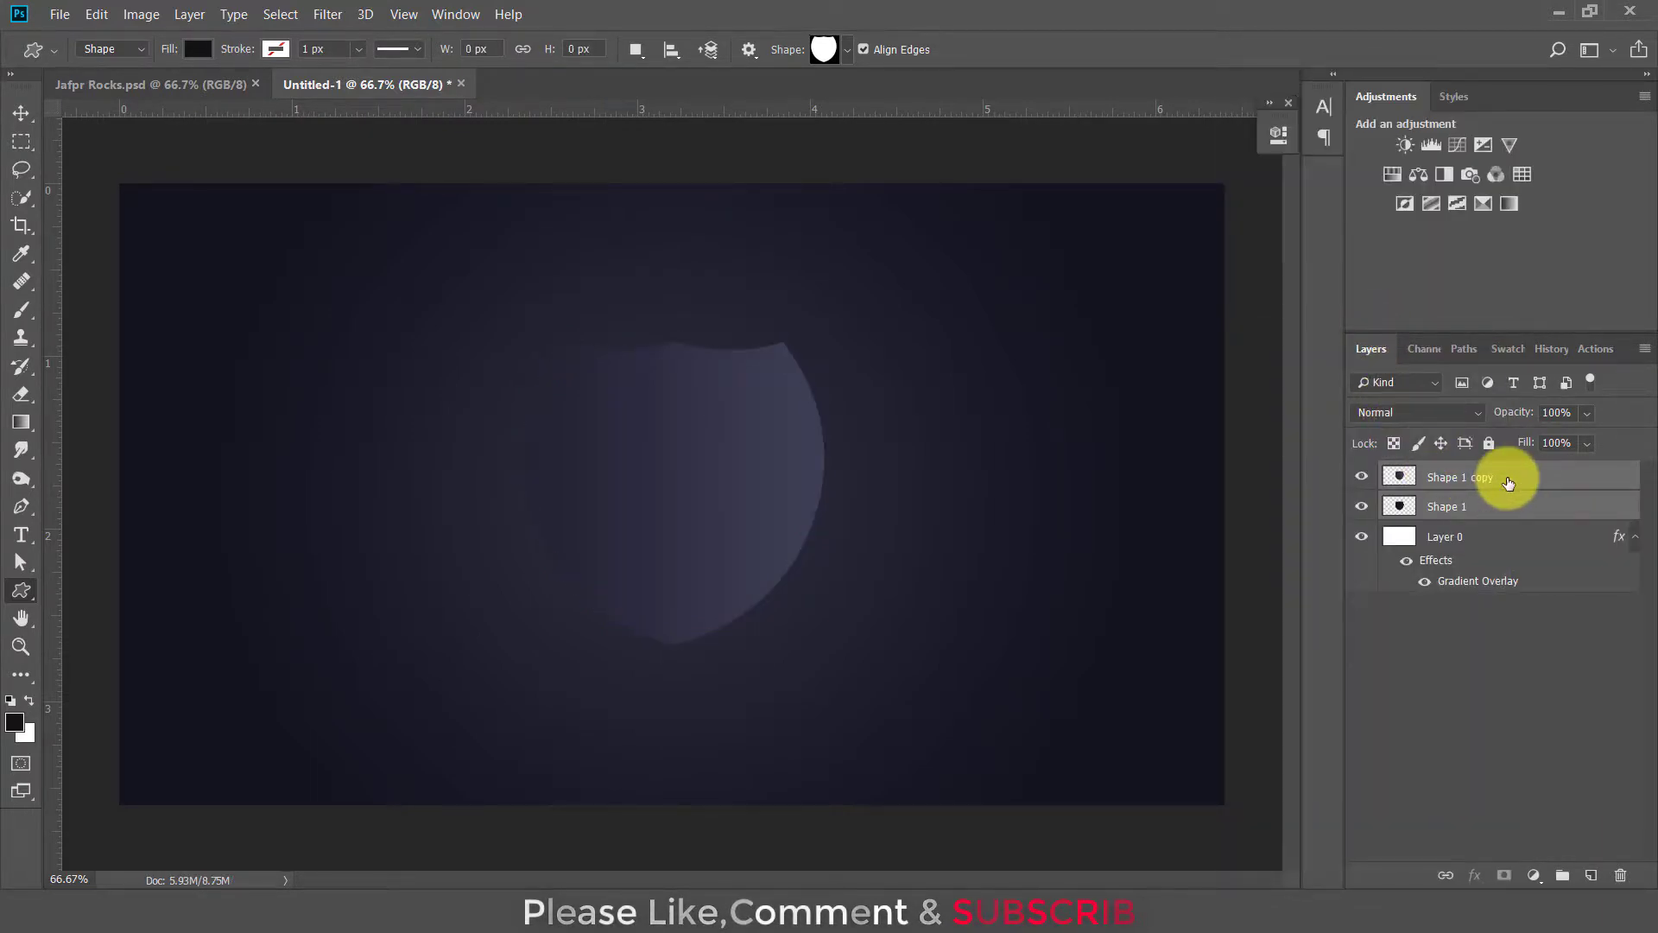
pyautogui.click(1434, 471)
# Delete the left half of Shape 1 copy using a rectangular marquee selection
pyautogui.rightClick(21, 141)
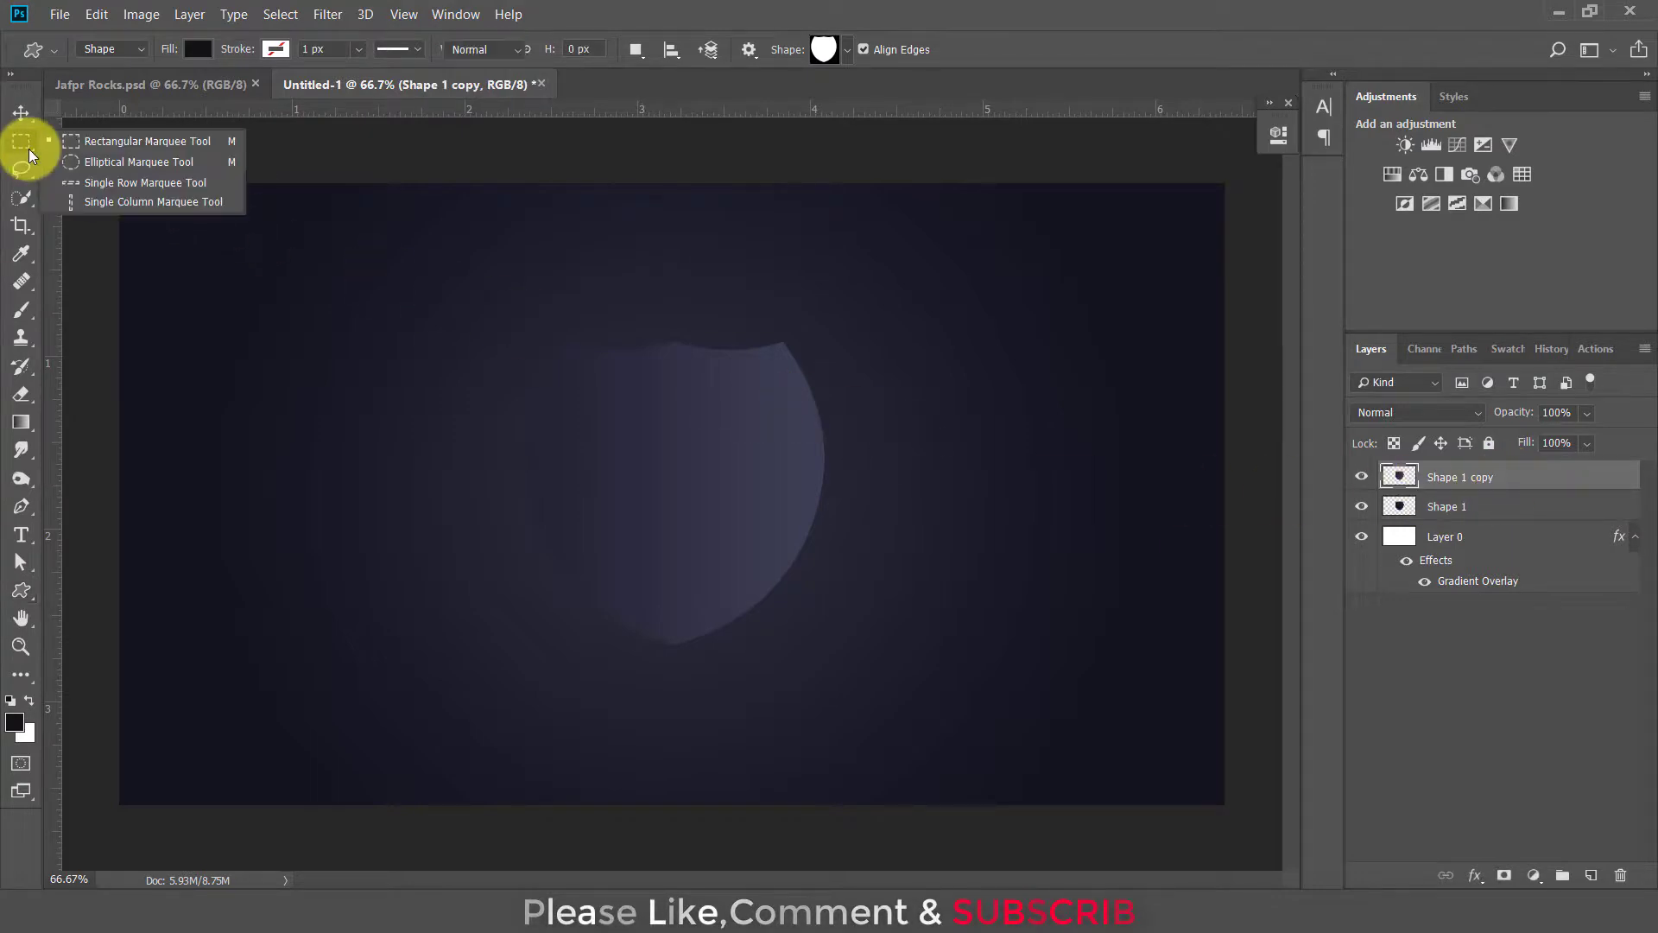
pyautogui.click(106, 138)
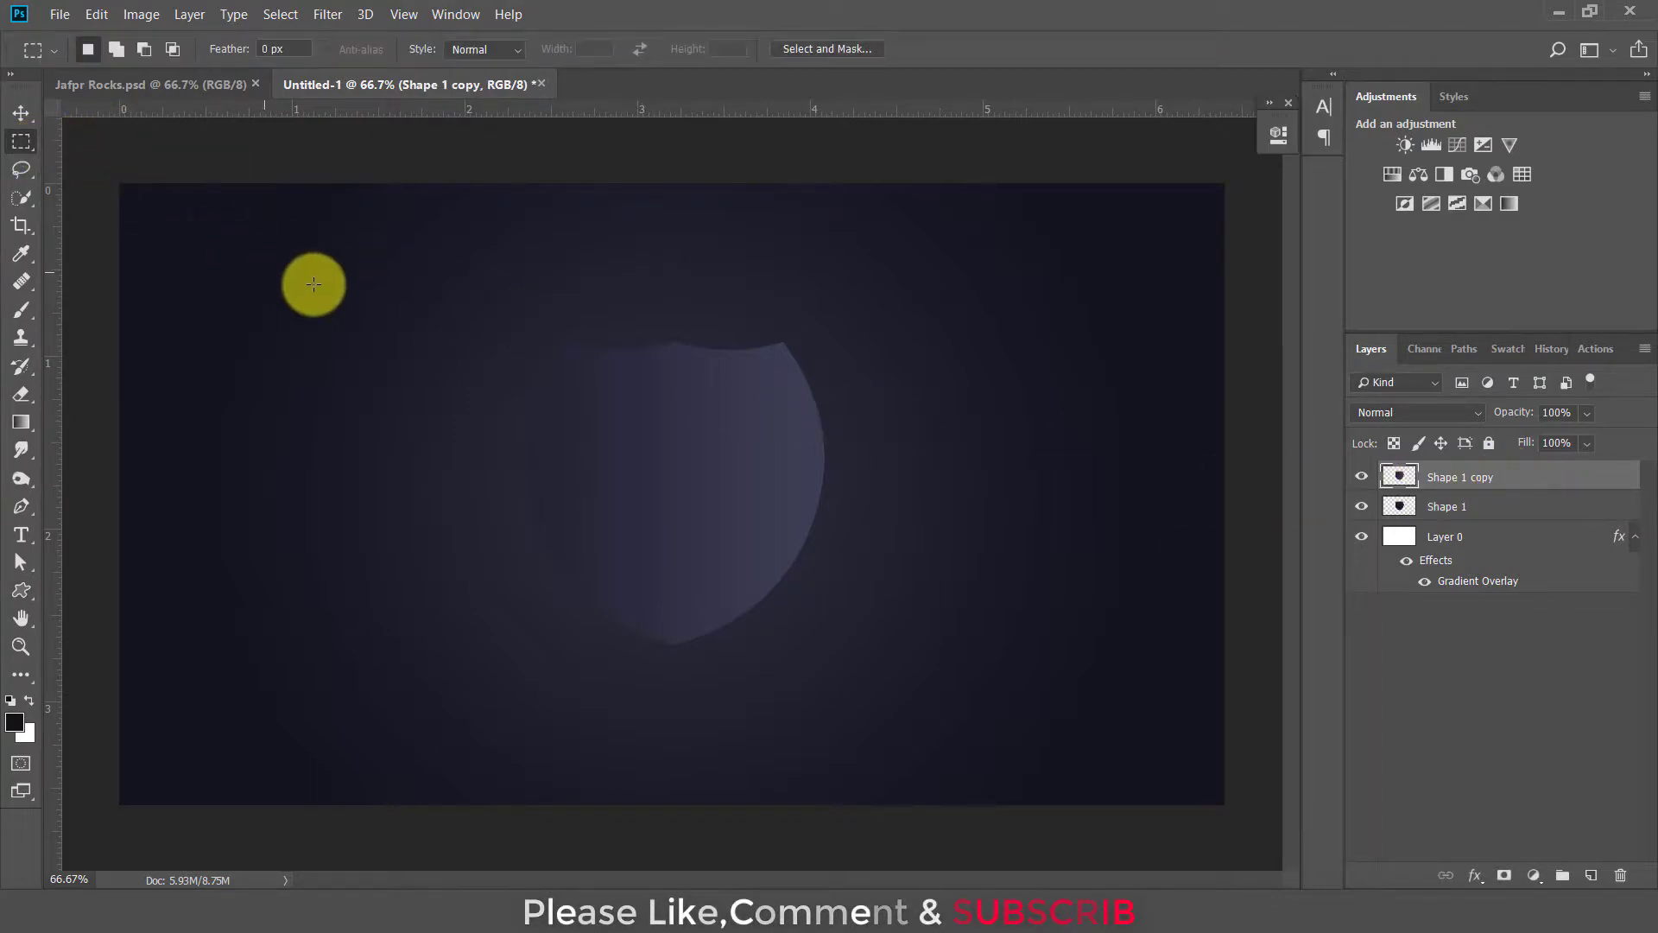
pyautogui.moveTo(315, 284); pyautogui.dragTo(668, 649)
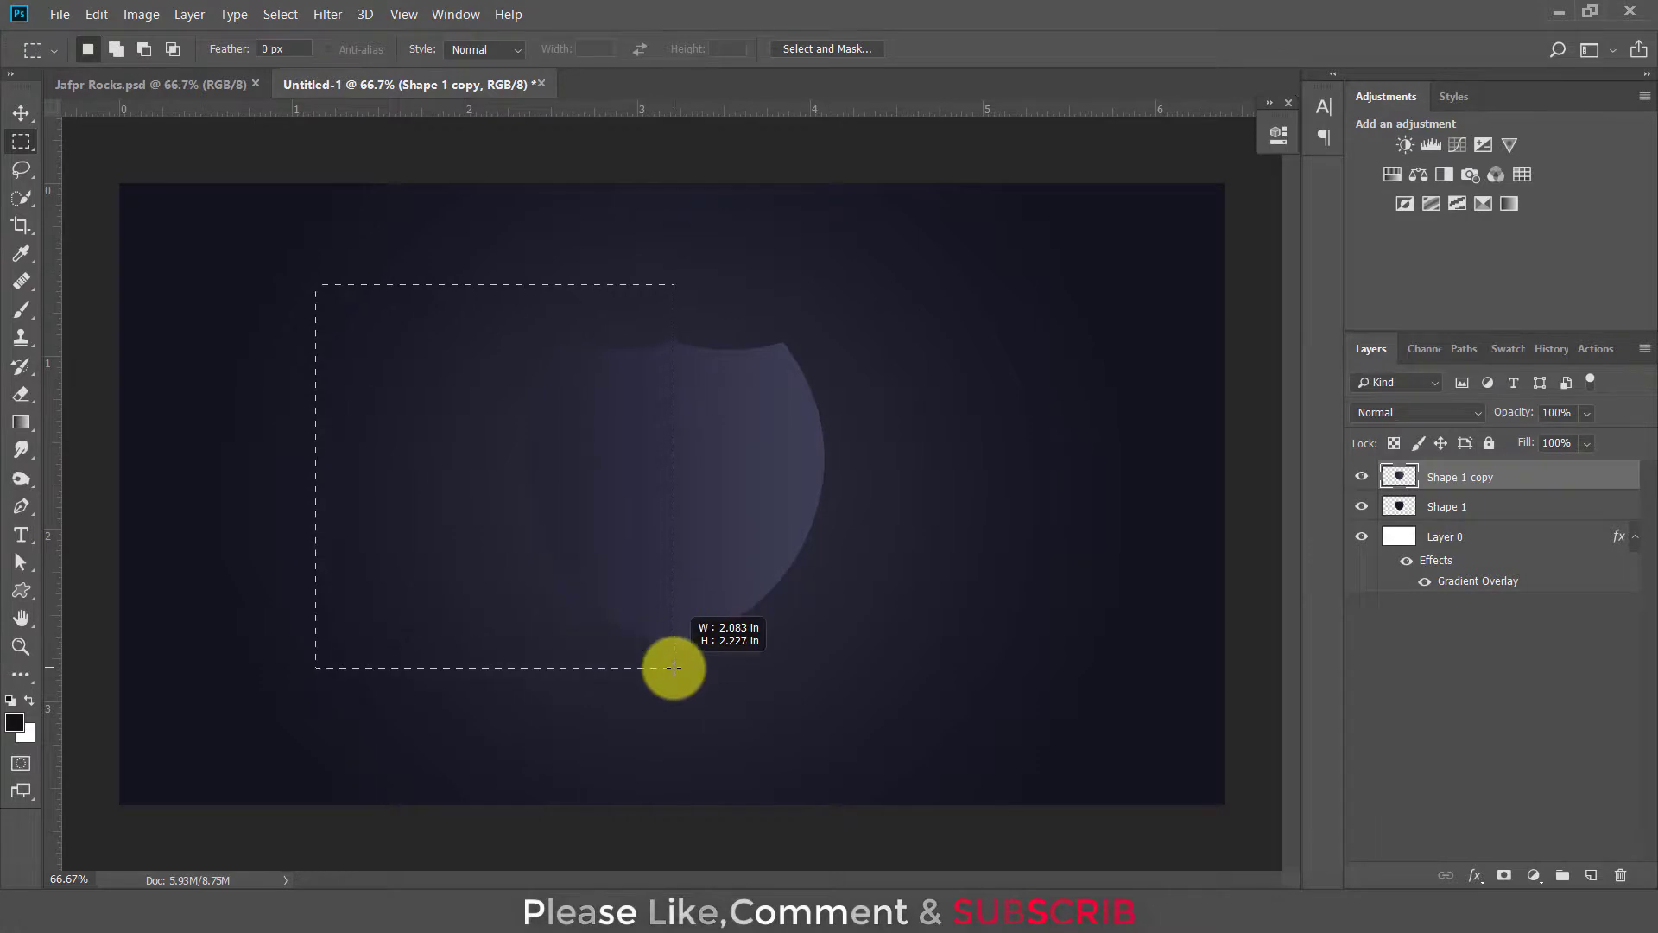
pyautogui.moveTo(668, 649); pyautogui.dragTo(673, 693)
pyautogui.press('Delete')
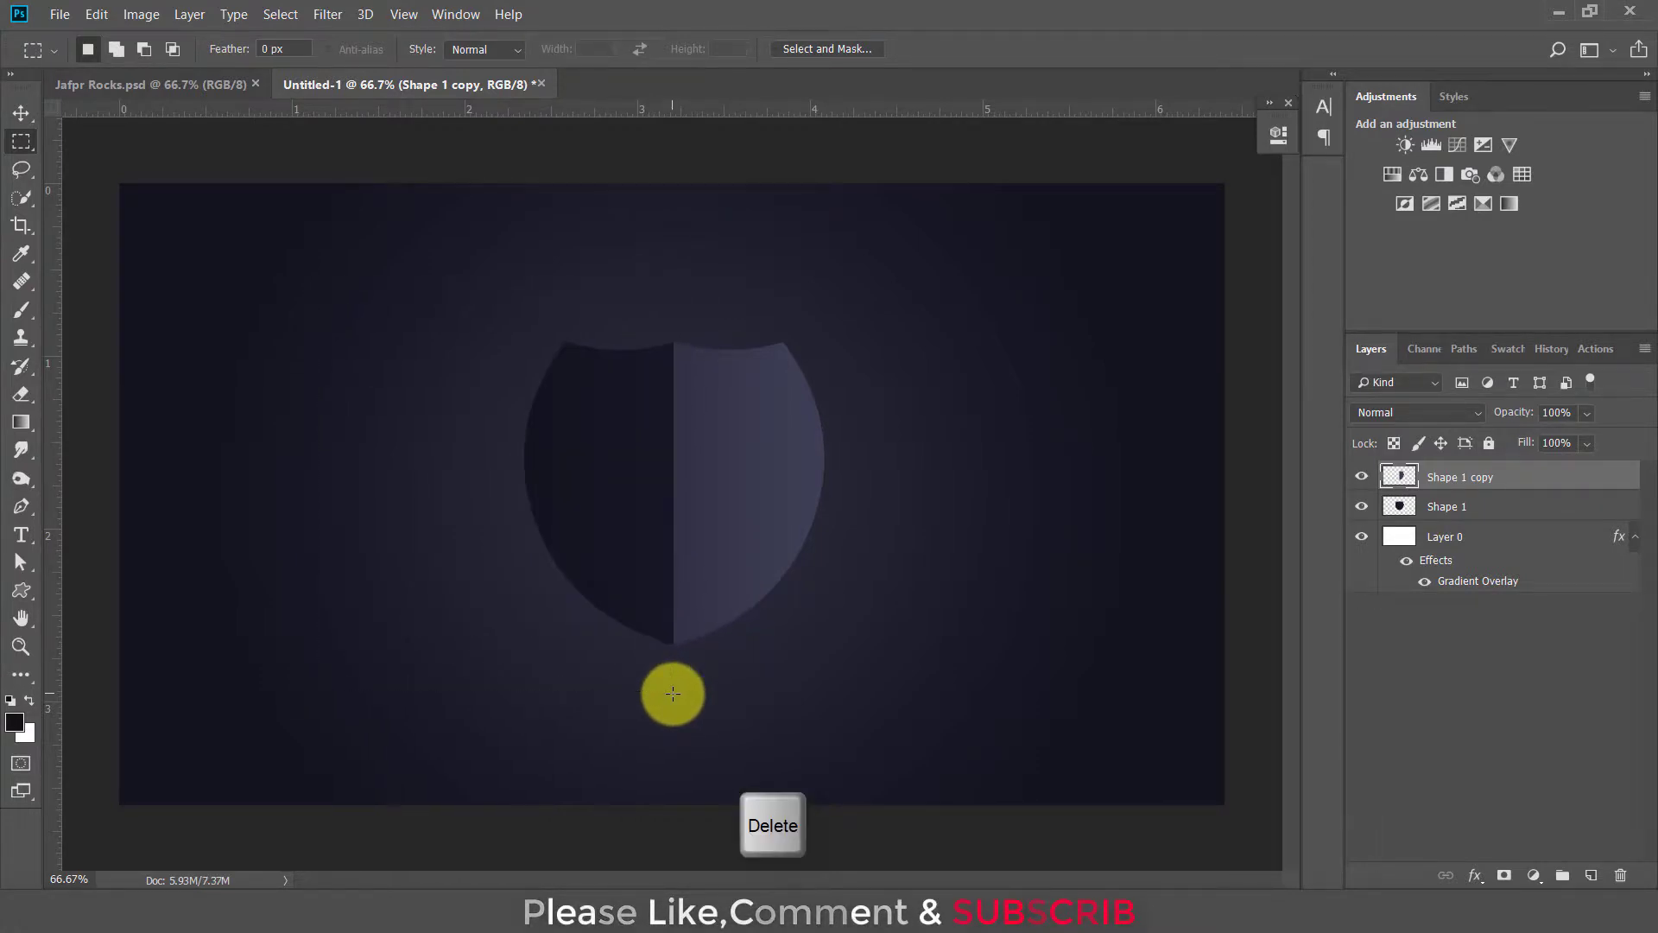
# Add a 'JR' text layer and move it onto the shield centre
pyautogui.click(25, 535)
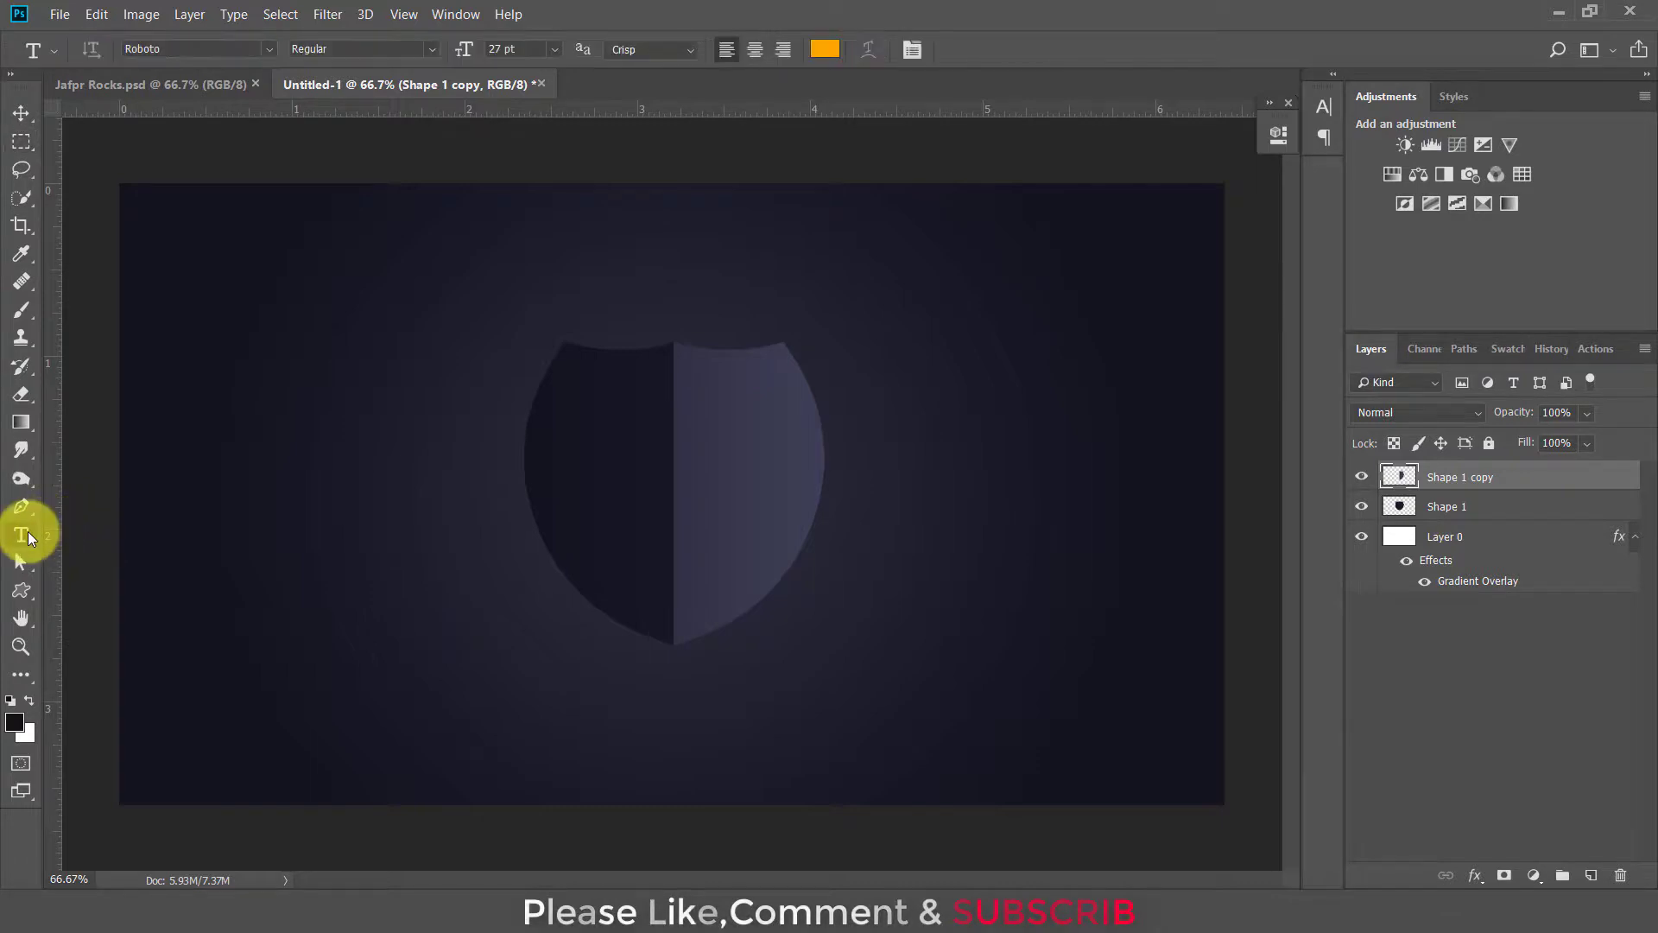
pyautogui.rightClick(27, 531)
pyautogui.click(76, 534)
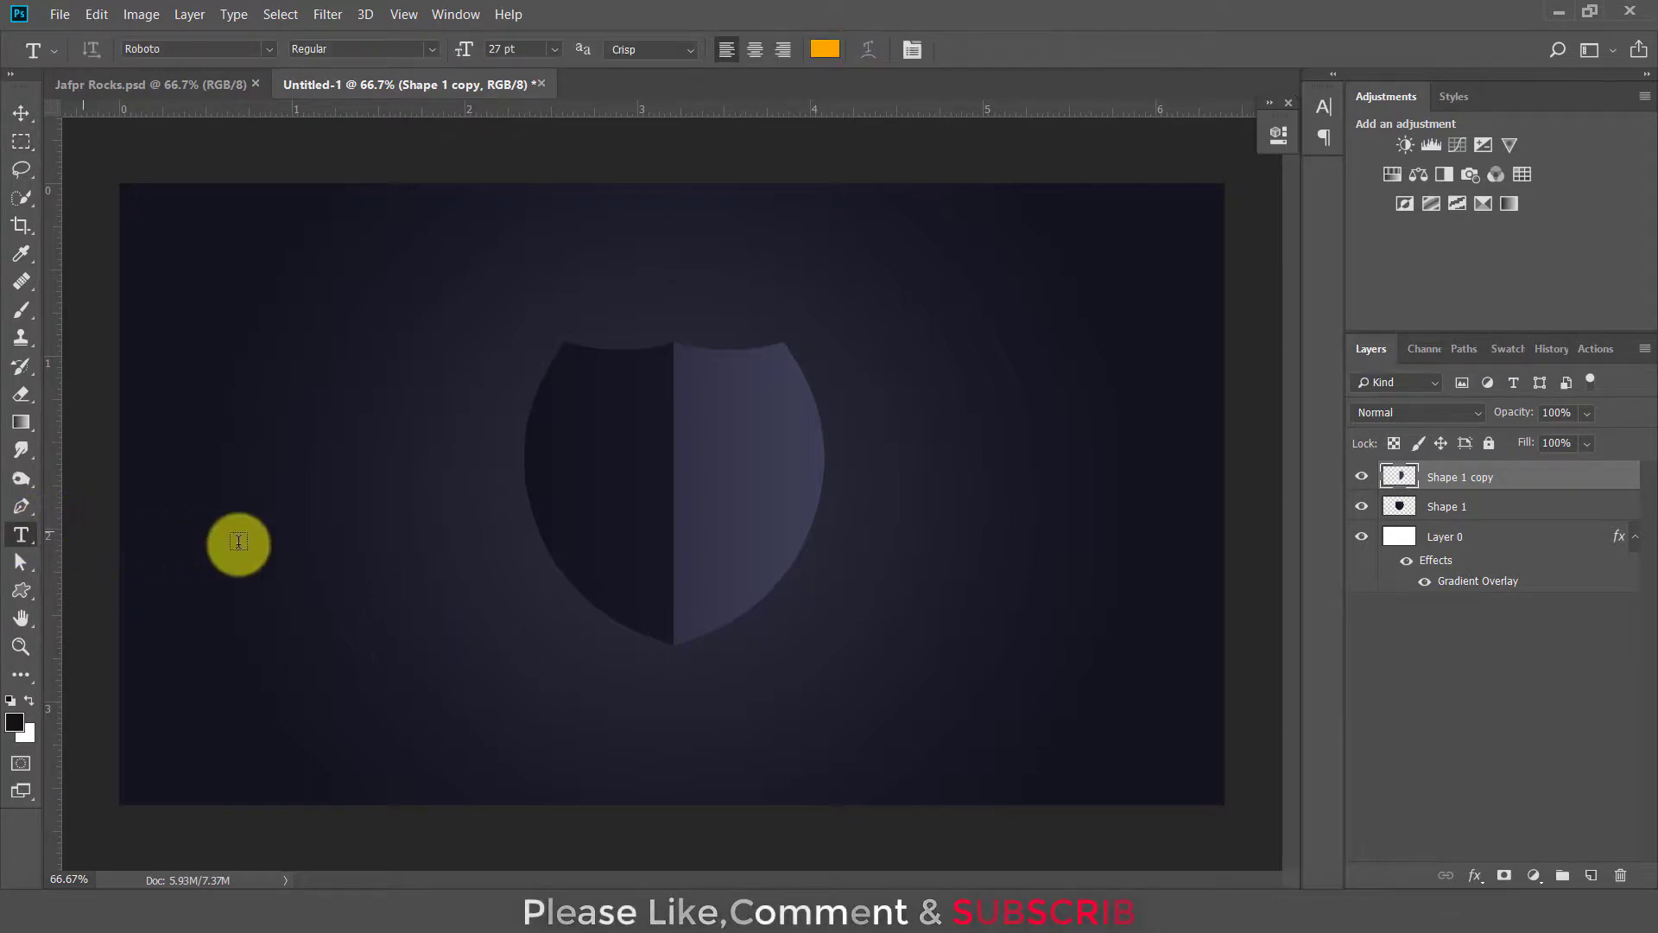
pyautogui.click(377, 509)
pyautogui.write('JR')
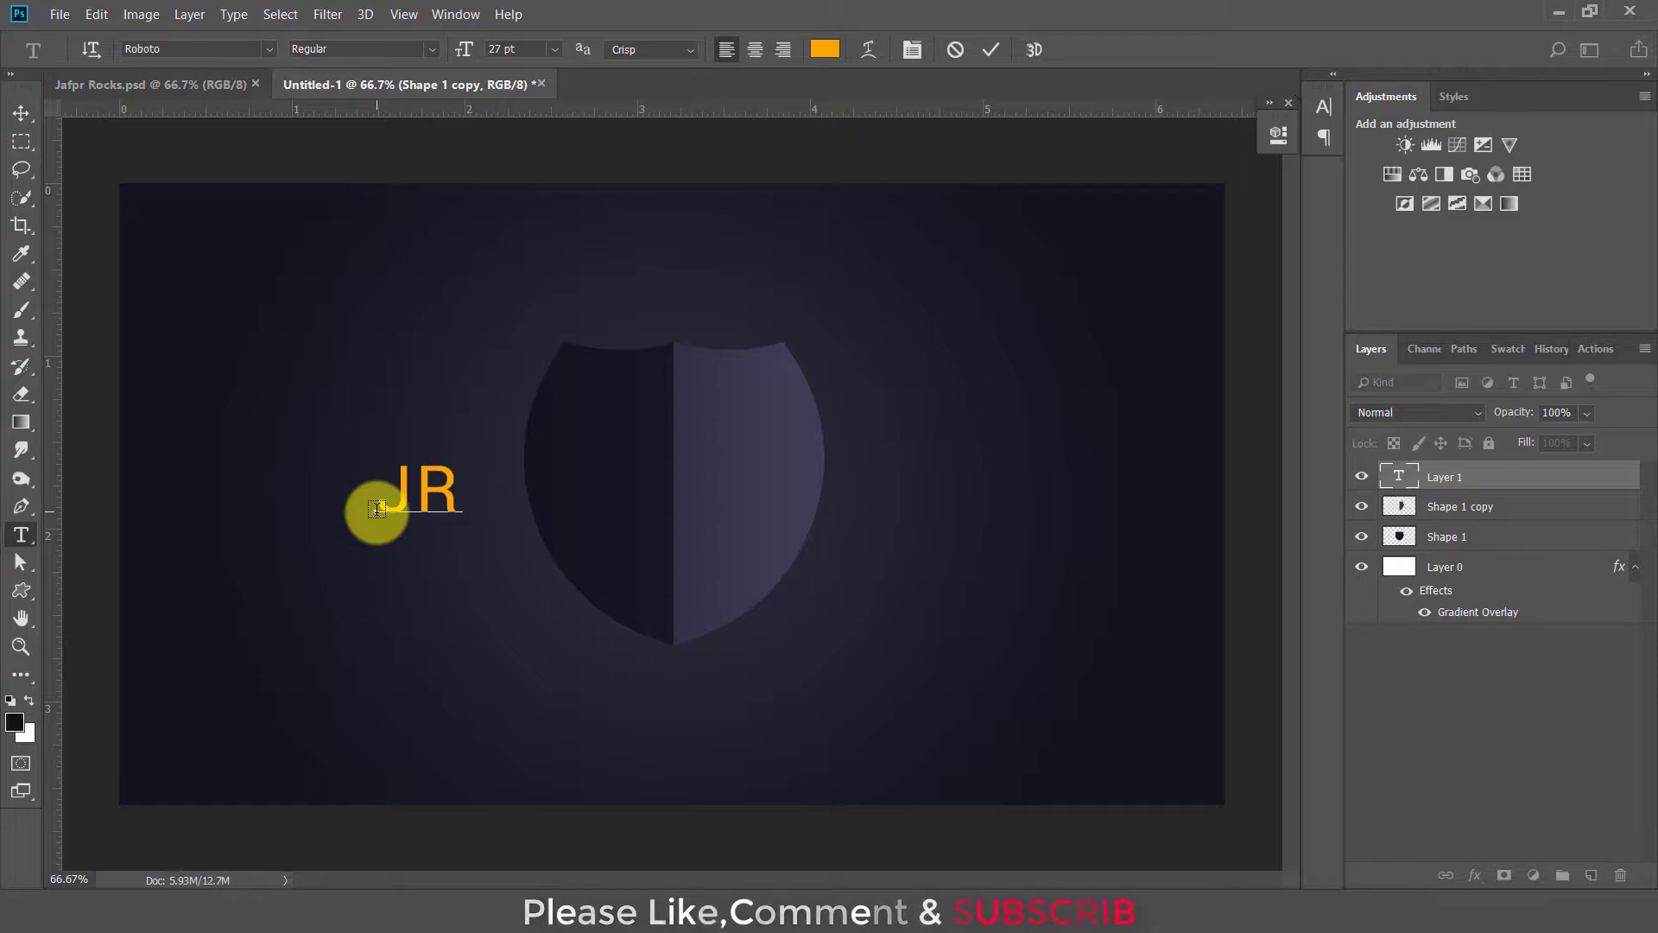
pyautogui.click(24, 113)
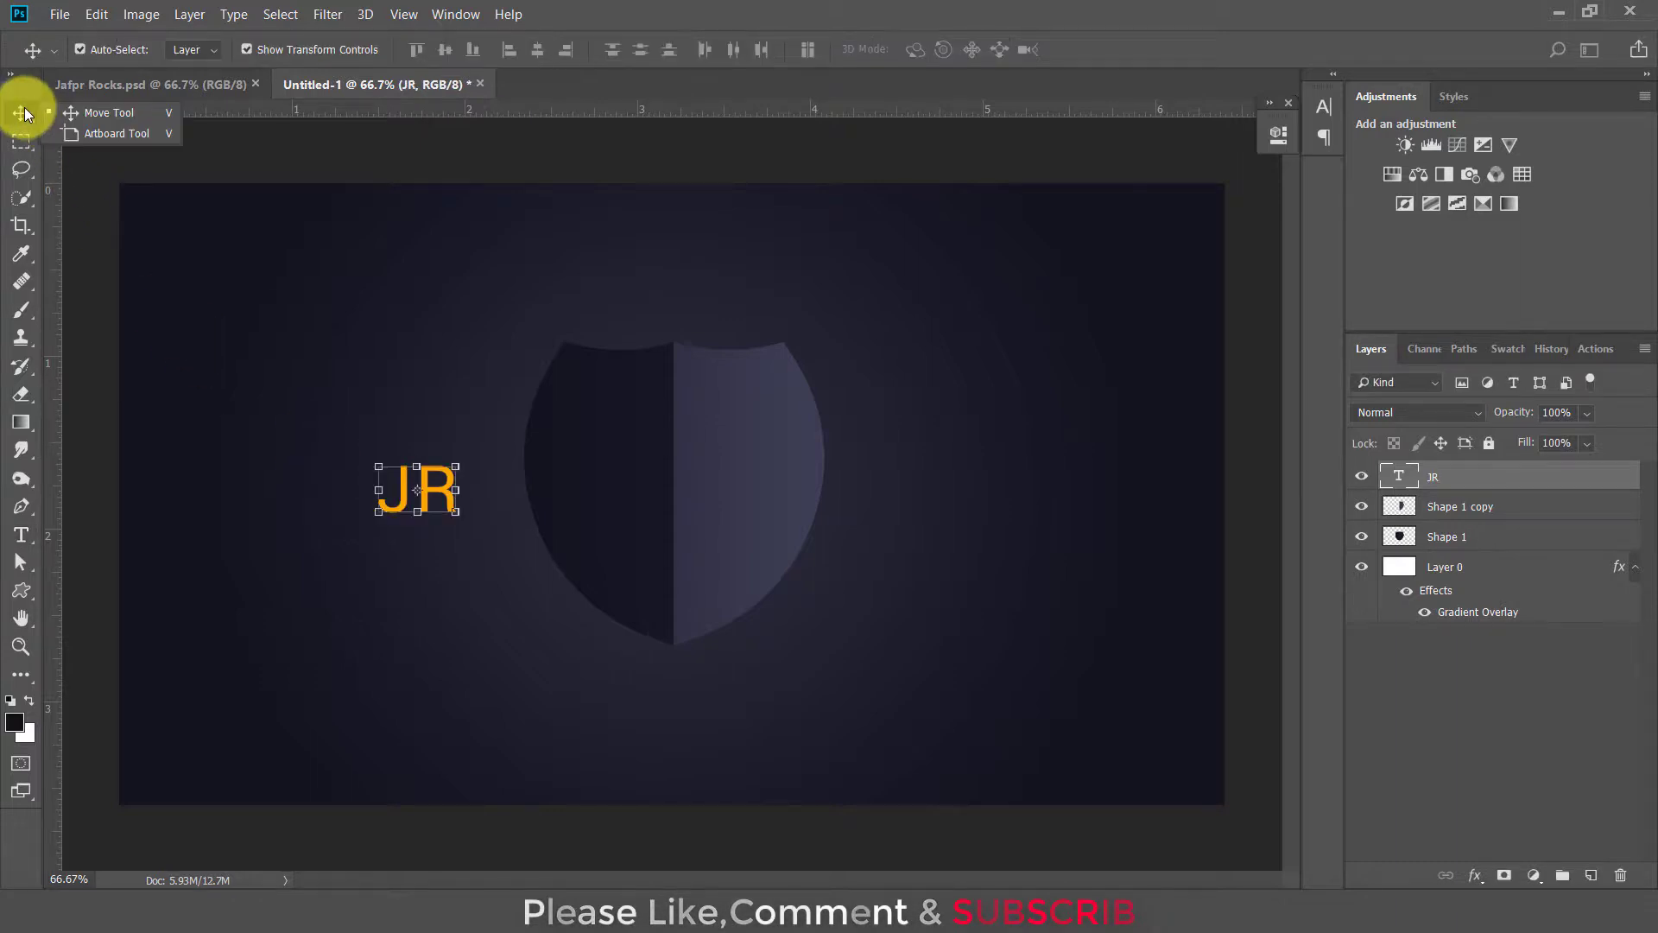
pyautogui.click(91, 118)
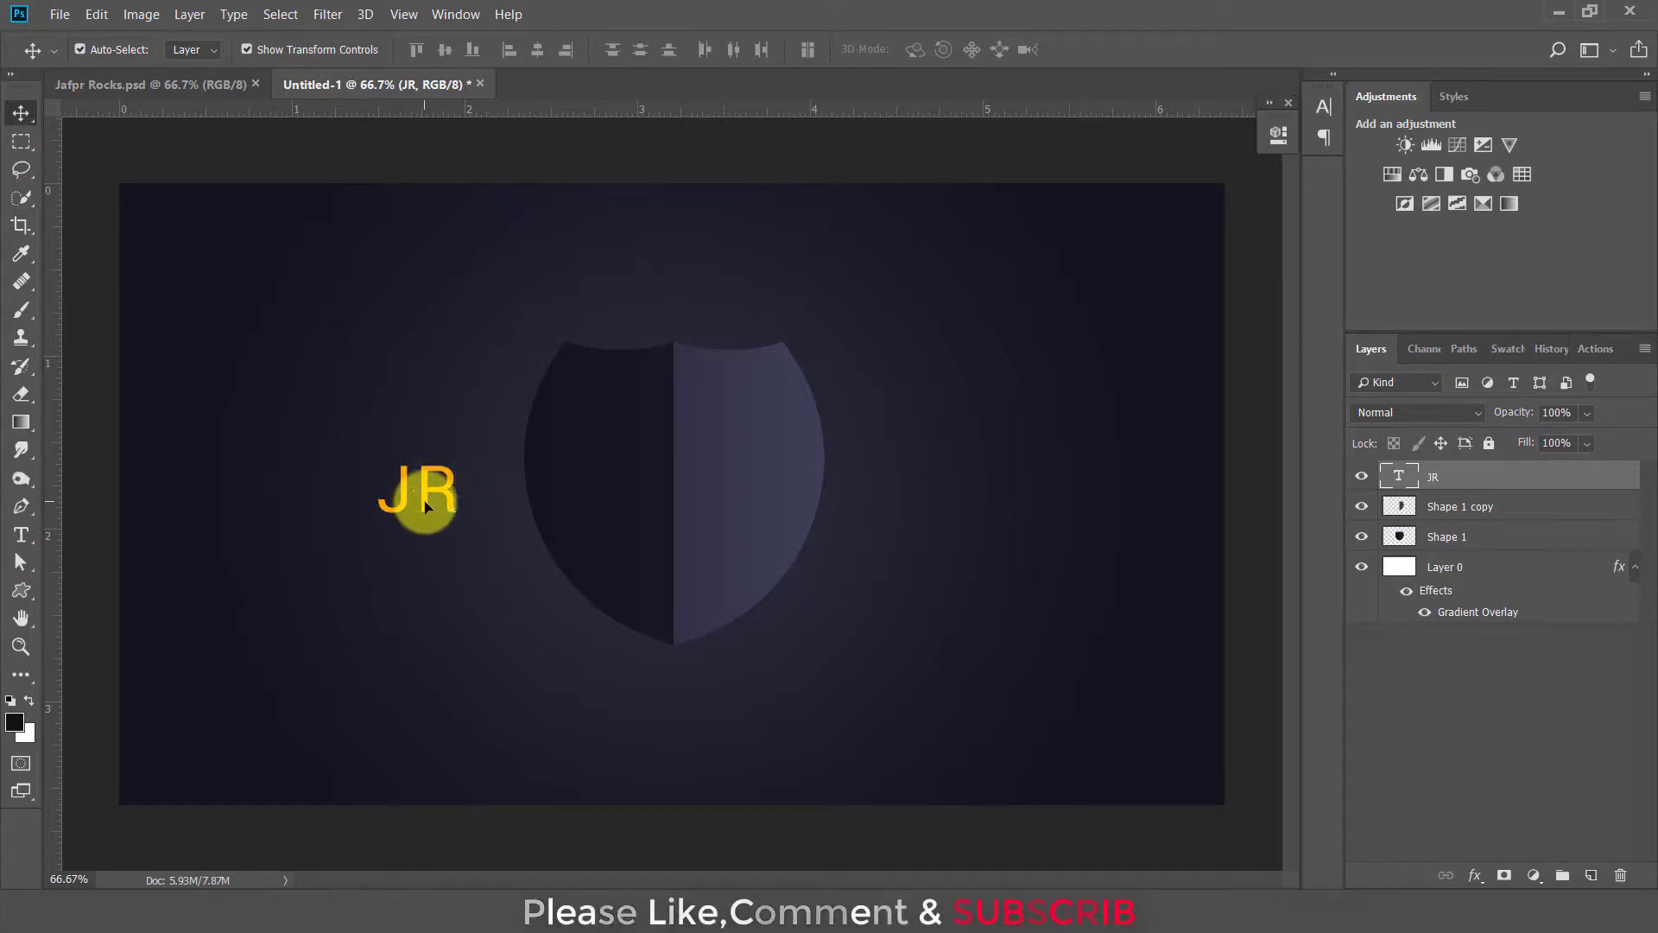
pyautogui.moveTo(425, 505); pyautogui.dragTo(681, 495)
# Enlarge the JR text and stretch it taller with Free Transform, then commit
pyautogui.scroll(2, 686, 497)
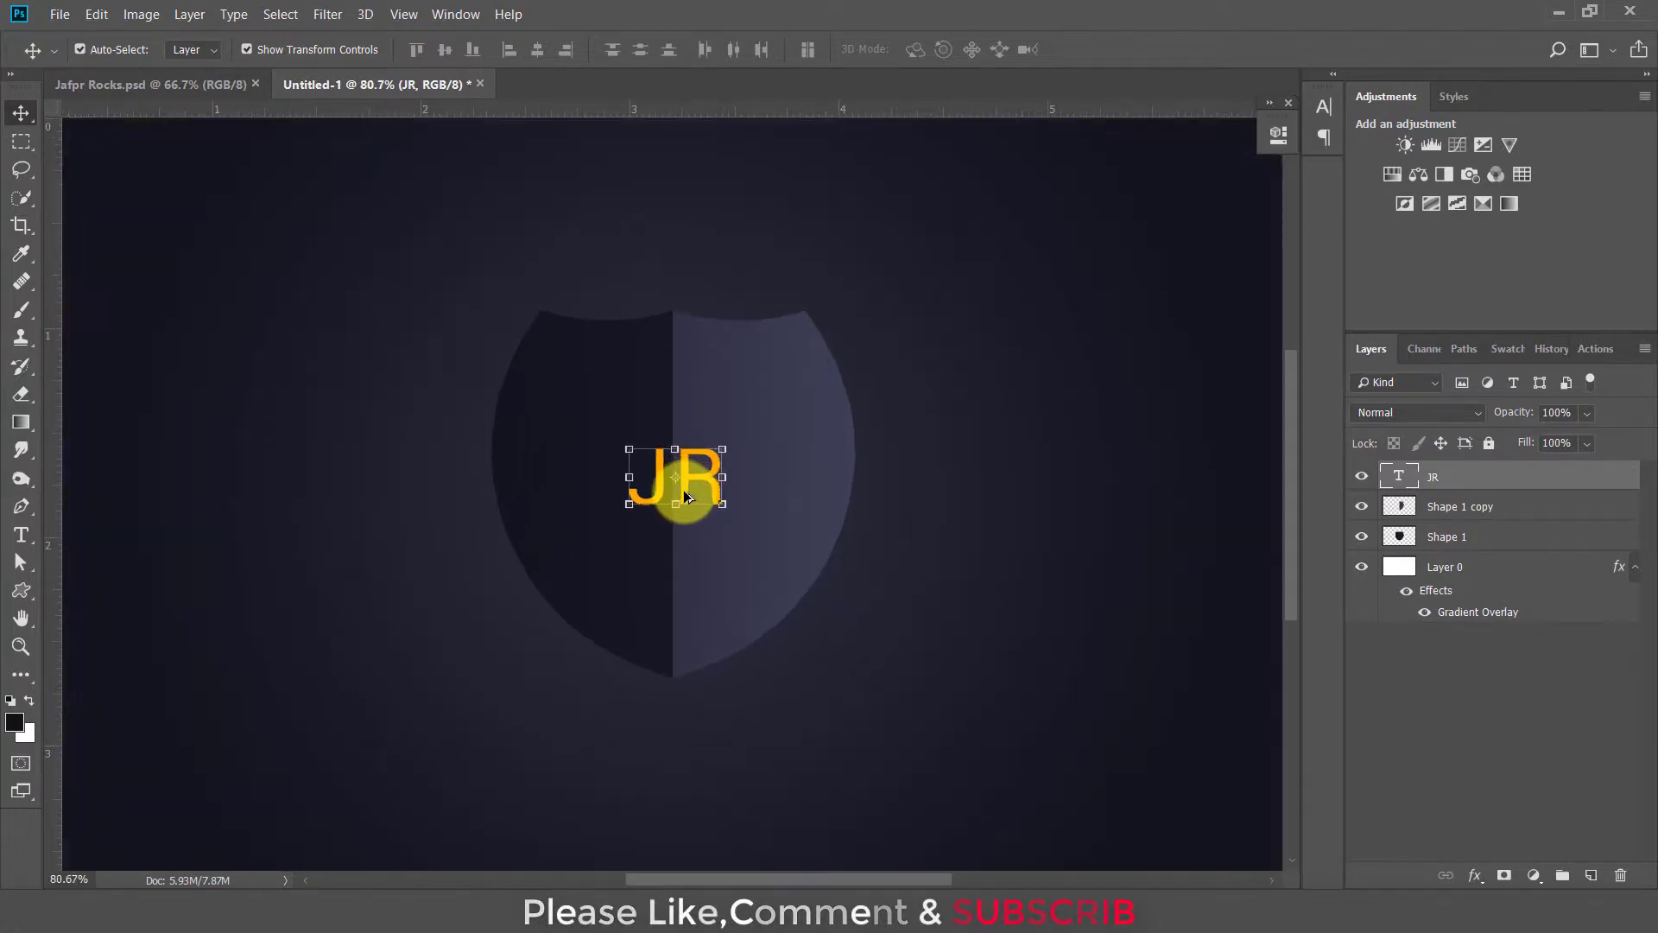
pyautogui.scroll(1, 686, 497)
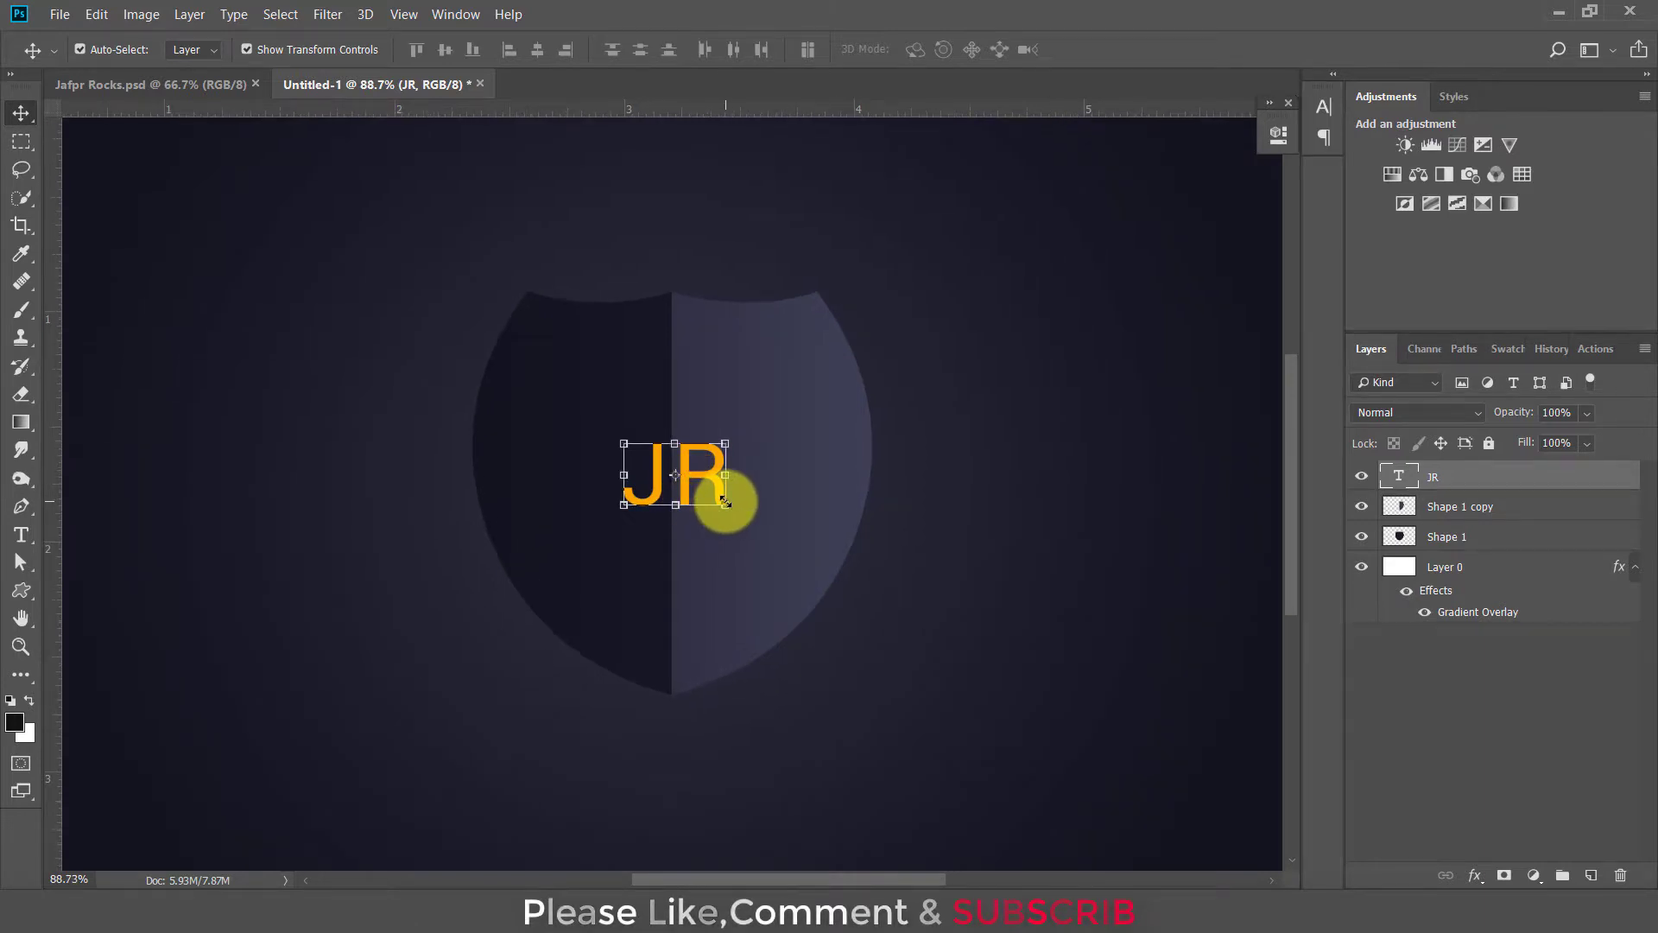
pyautogui.moveTo(724, 502); pyautogui.dragTo(803, 590)
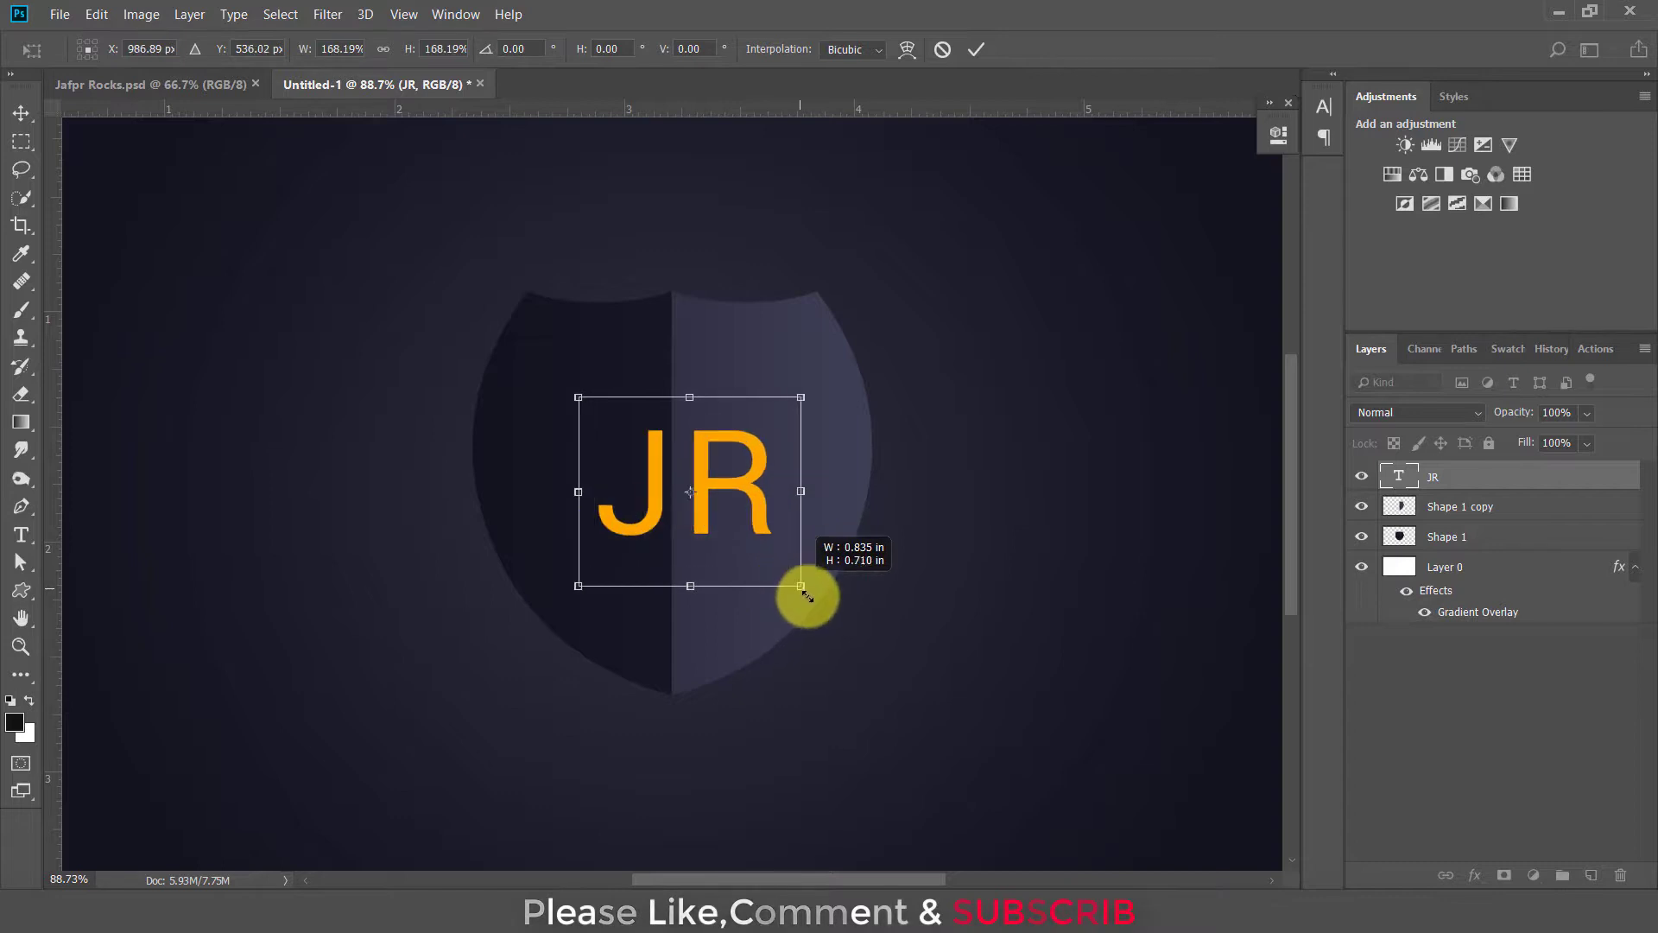
pyautogui.moveTo(803, 591); pyautogui.dragTo(857, 631)
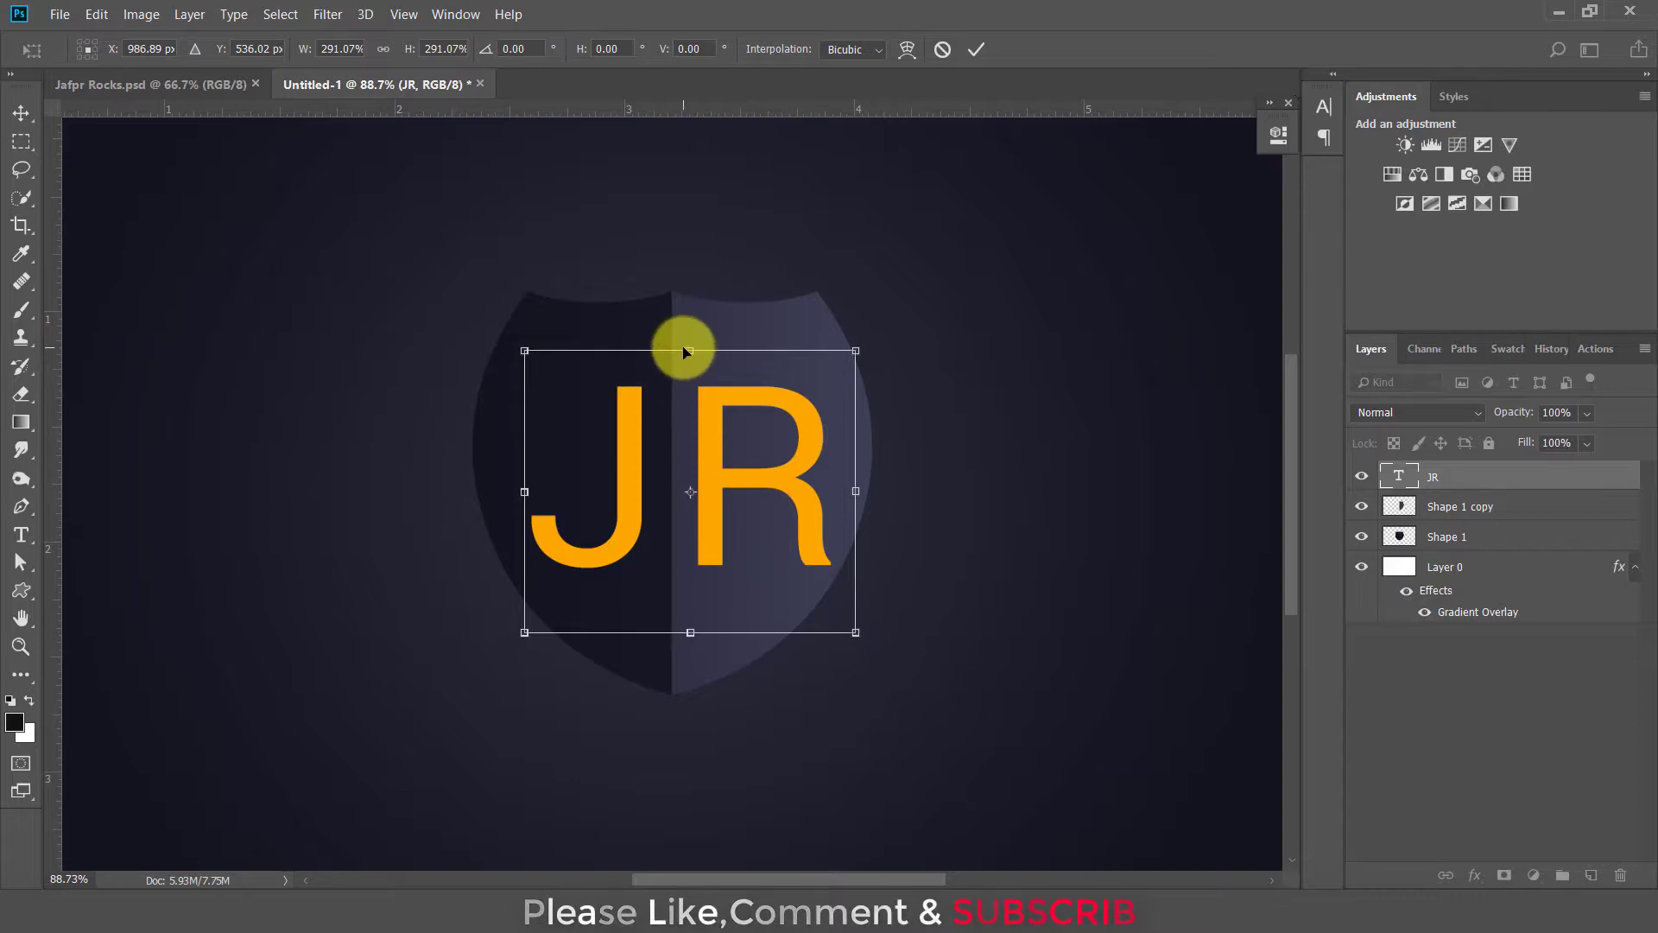
pyautogui.moveTo(684, 349); pyautogui.dragTo(683, 331)
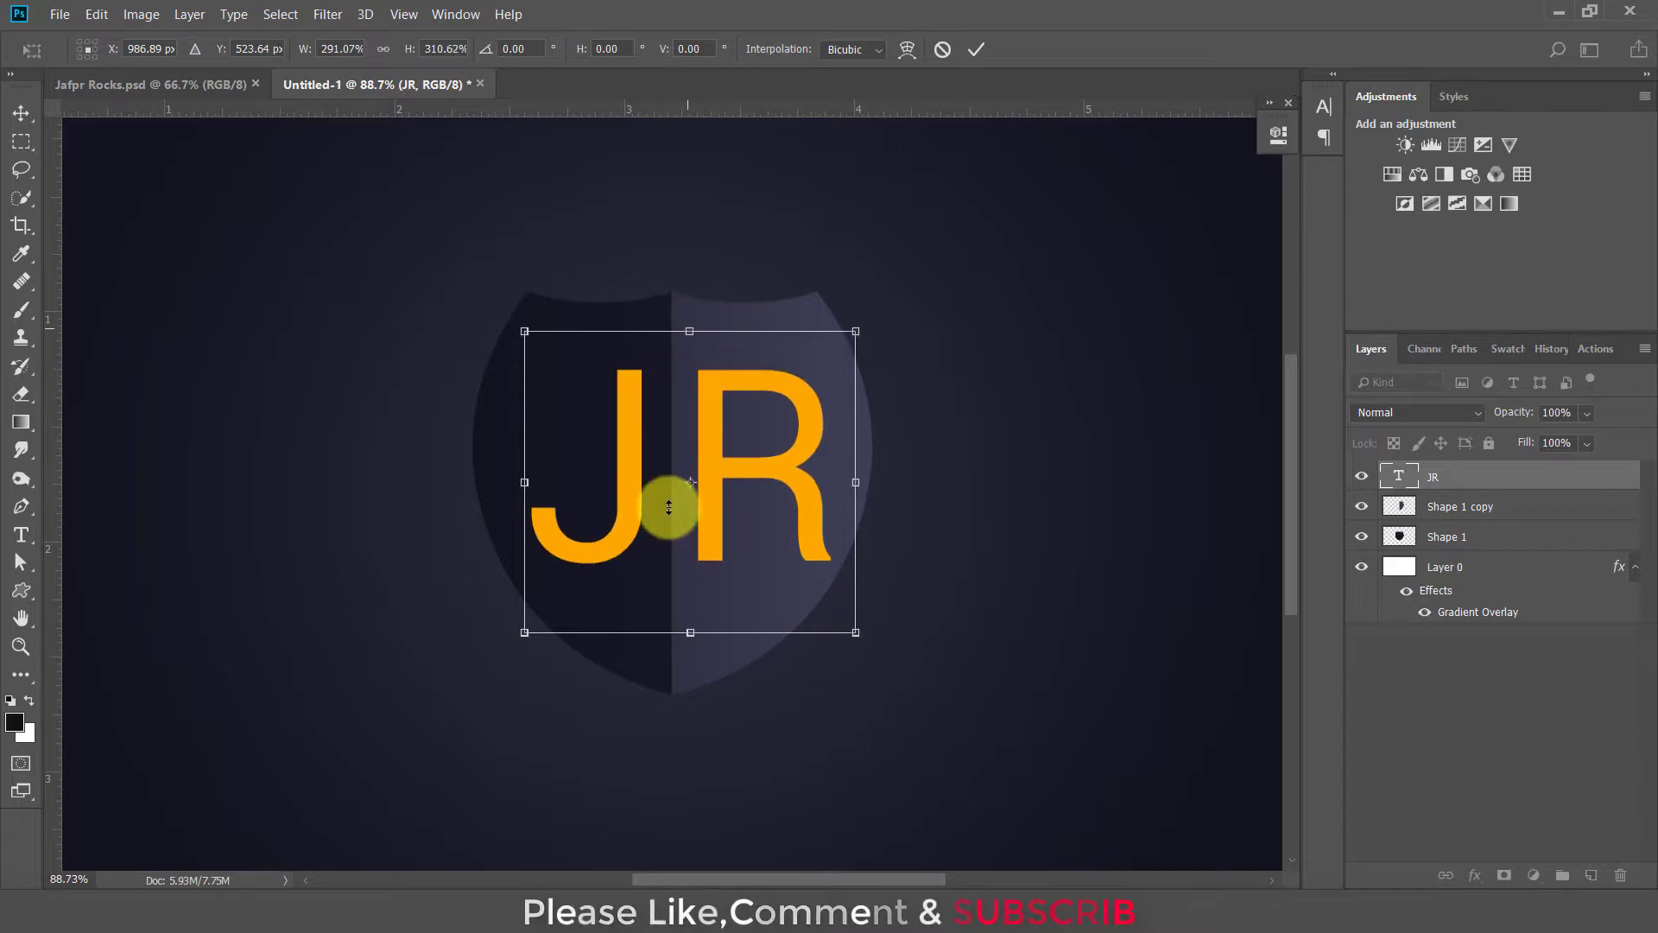
pyautogui.hotkey('ctrl', '-')
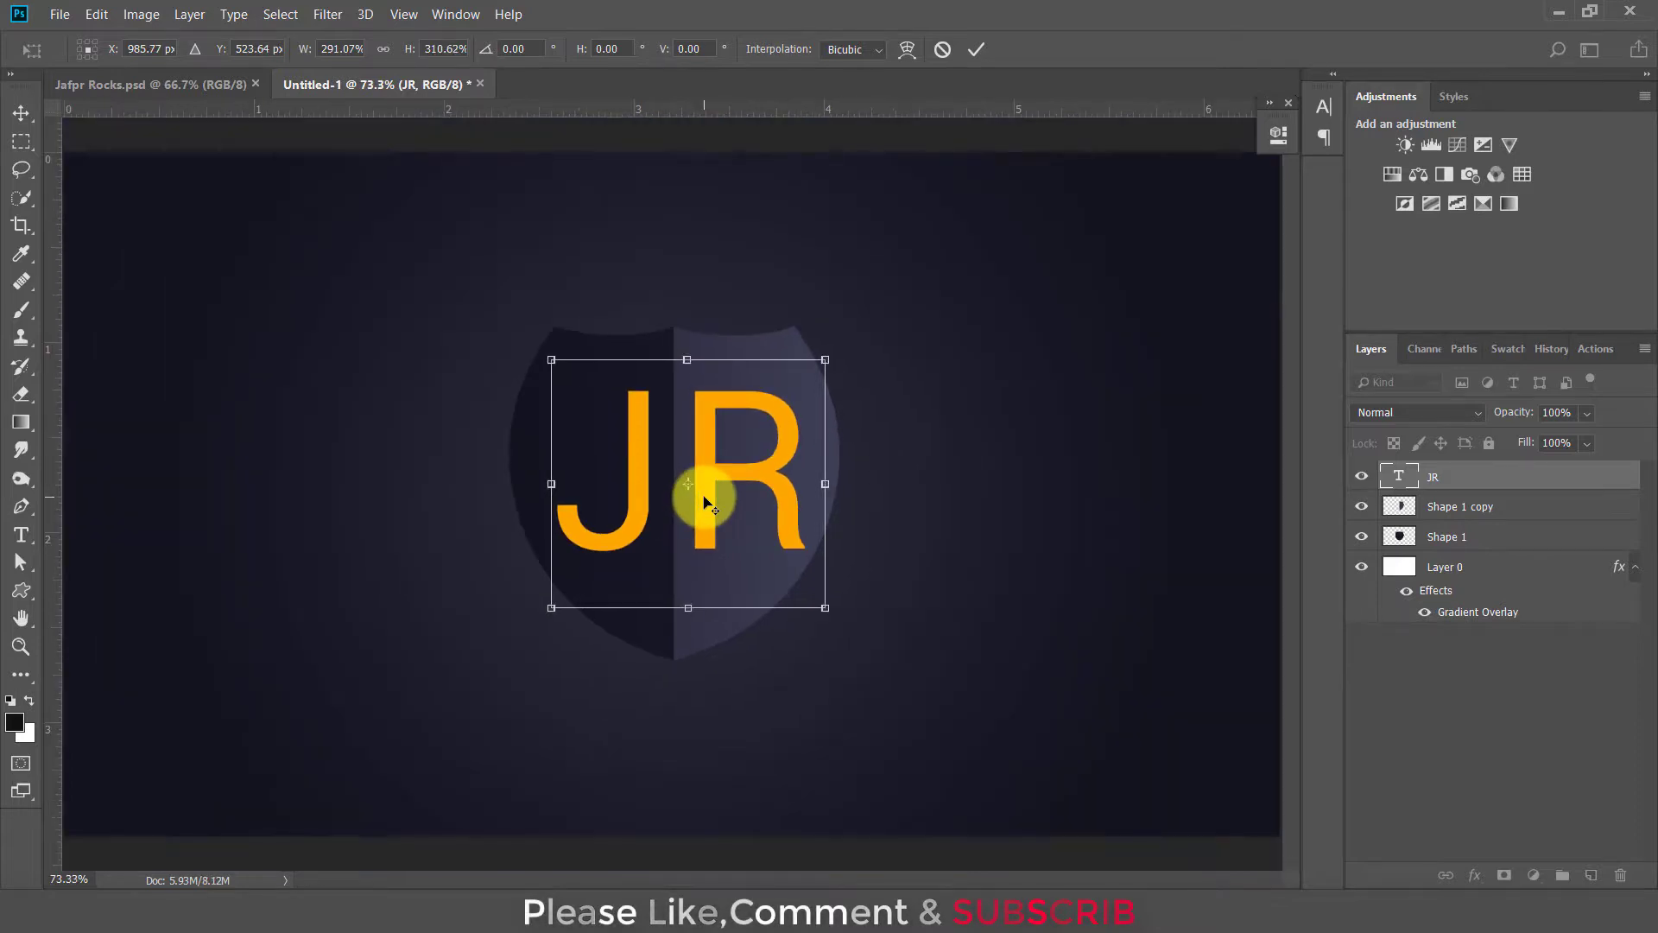
pyautogui.press('Return')
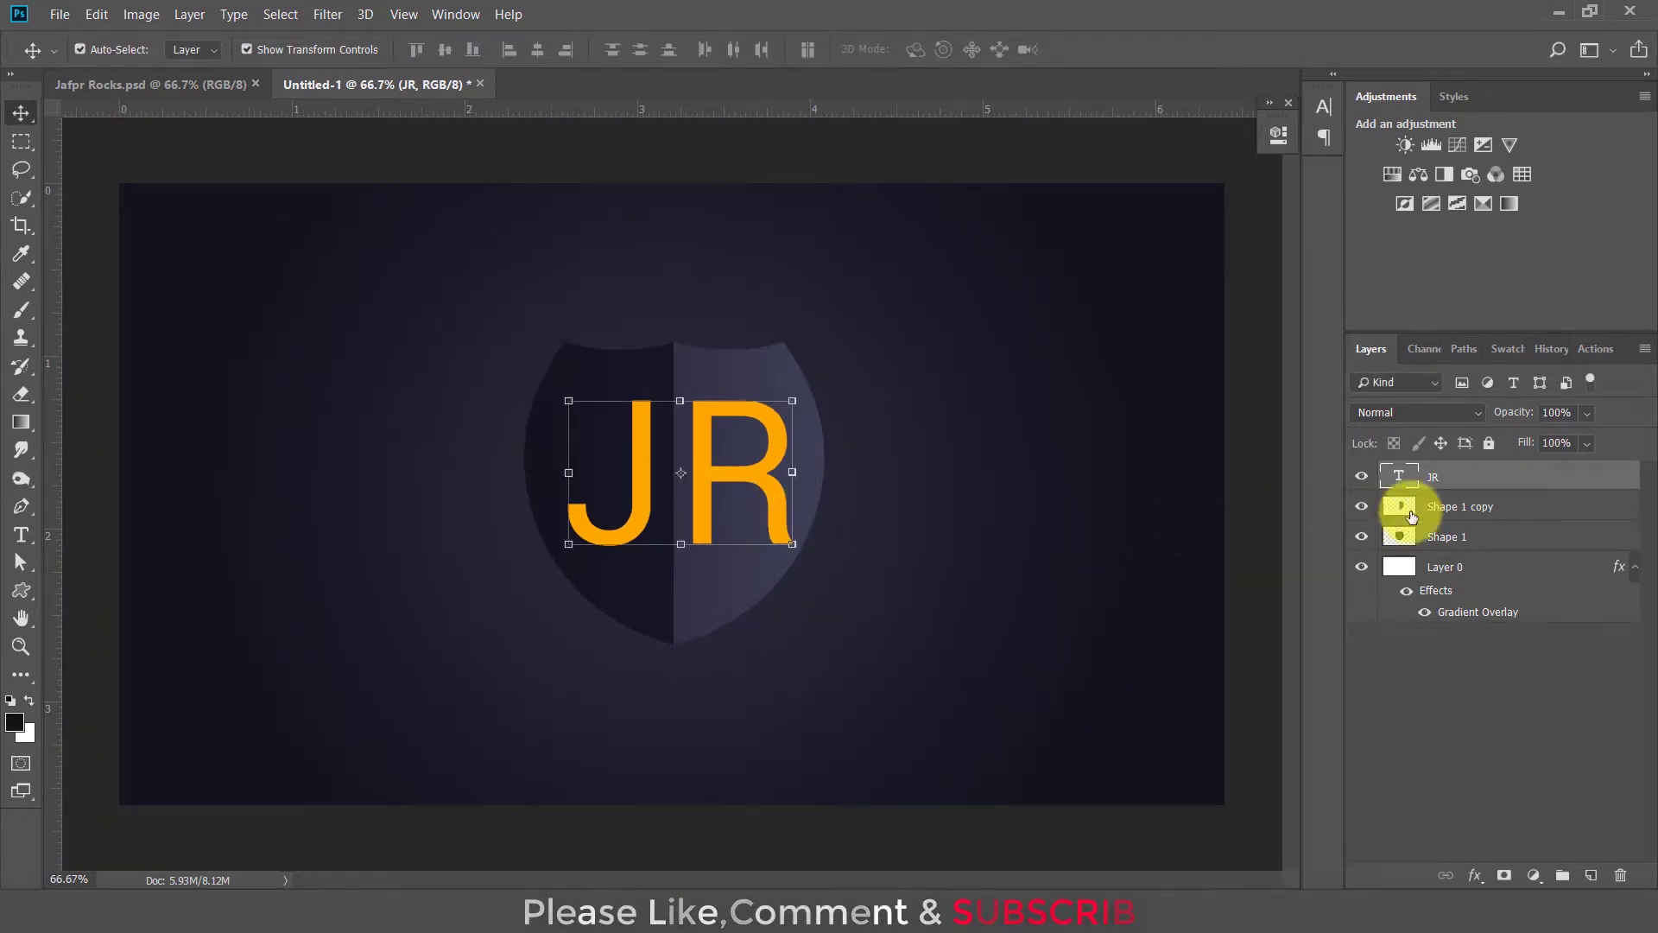
# Give the JR text a Bevel & Emboss with Depth 1000%, Size 13 px and a gloss contour
pyautogui.rightClick(1510, 481)
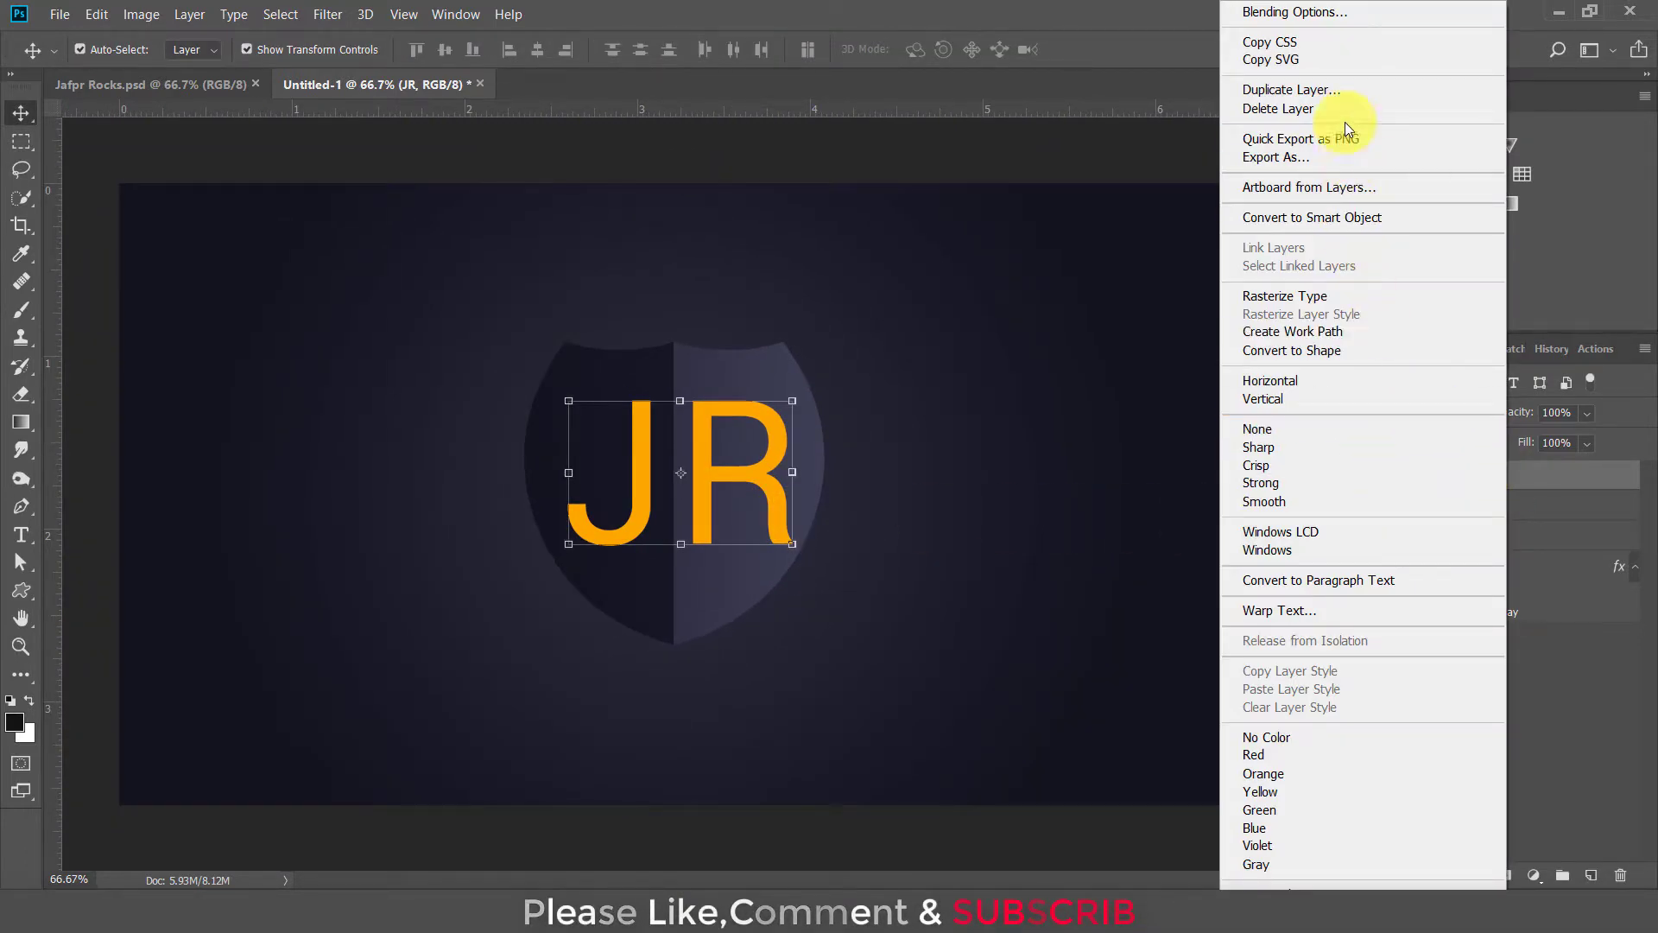
pyautogui.click(1334, 14)
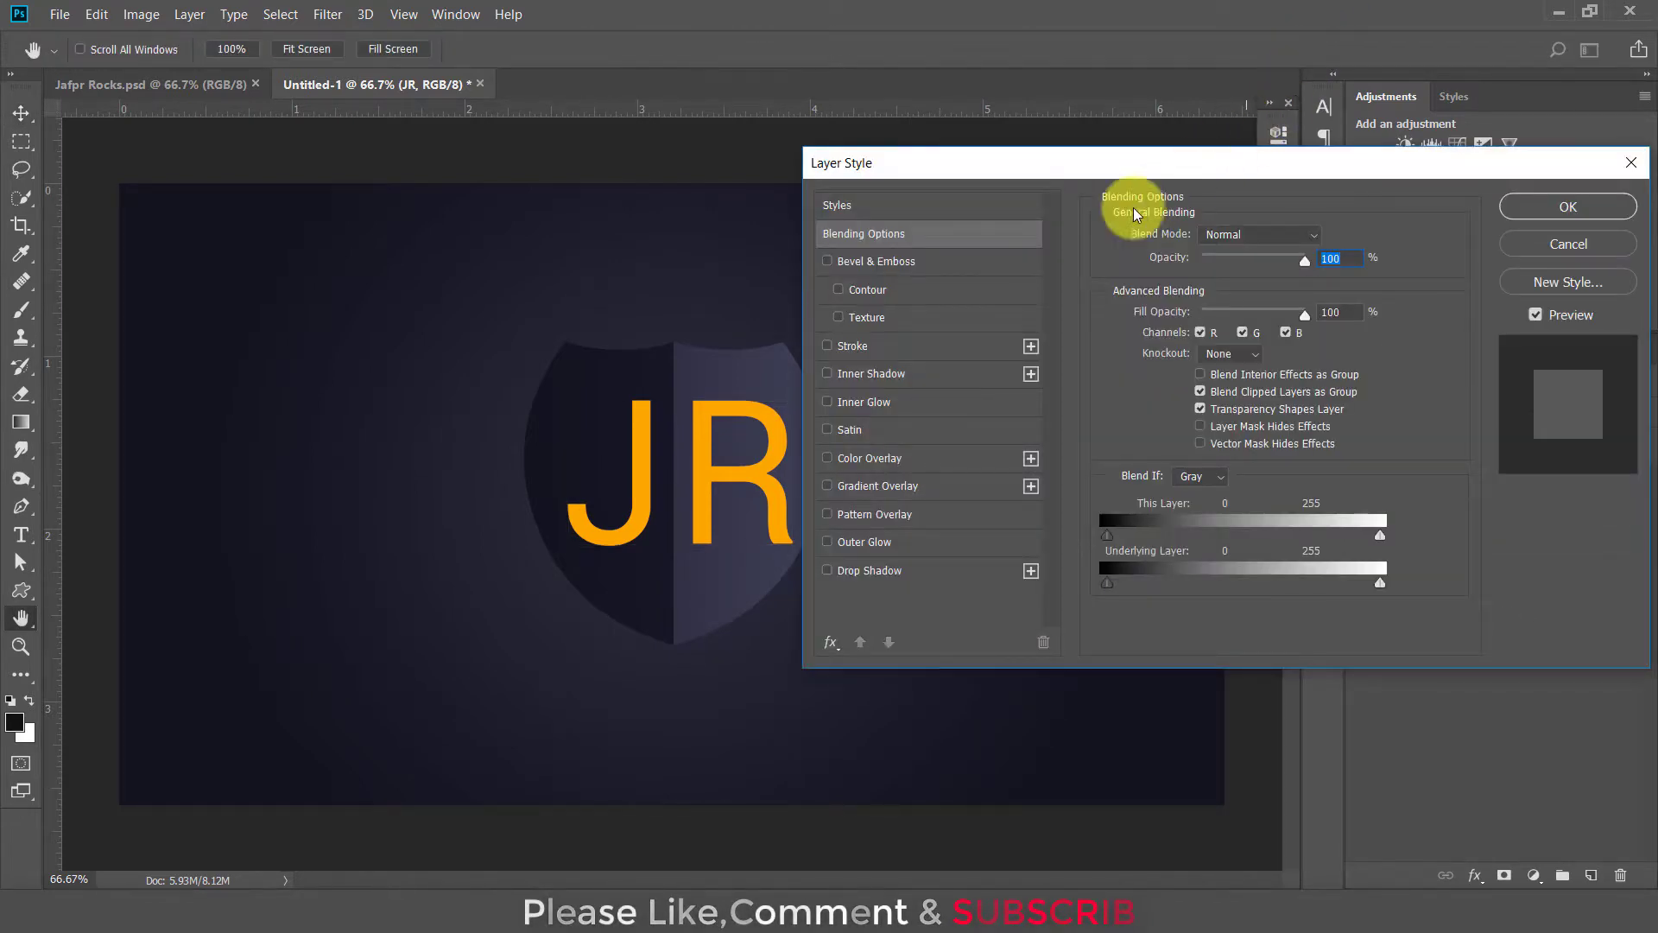
pyautogui.click(945, 268)
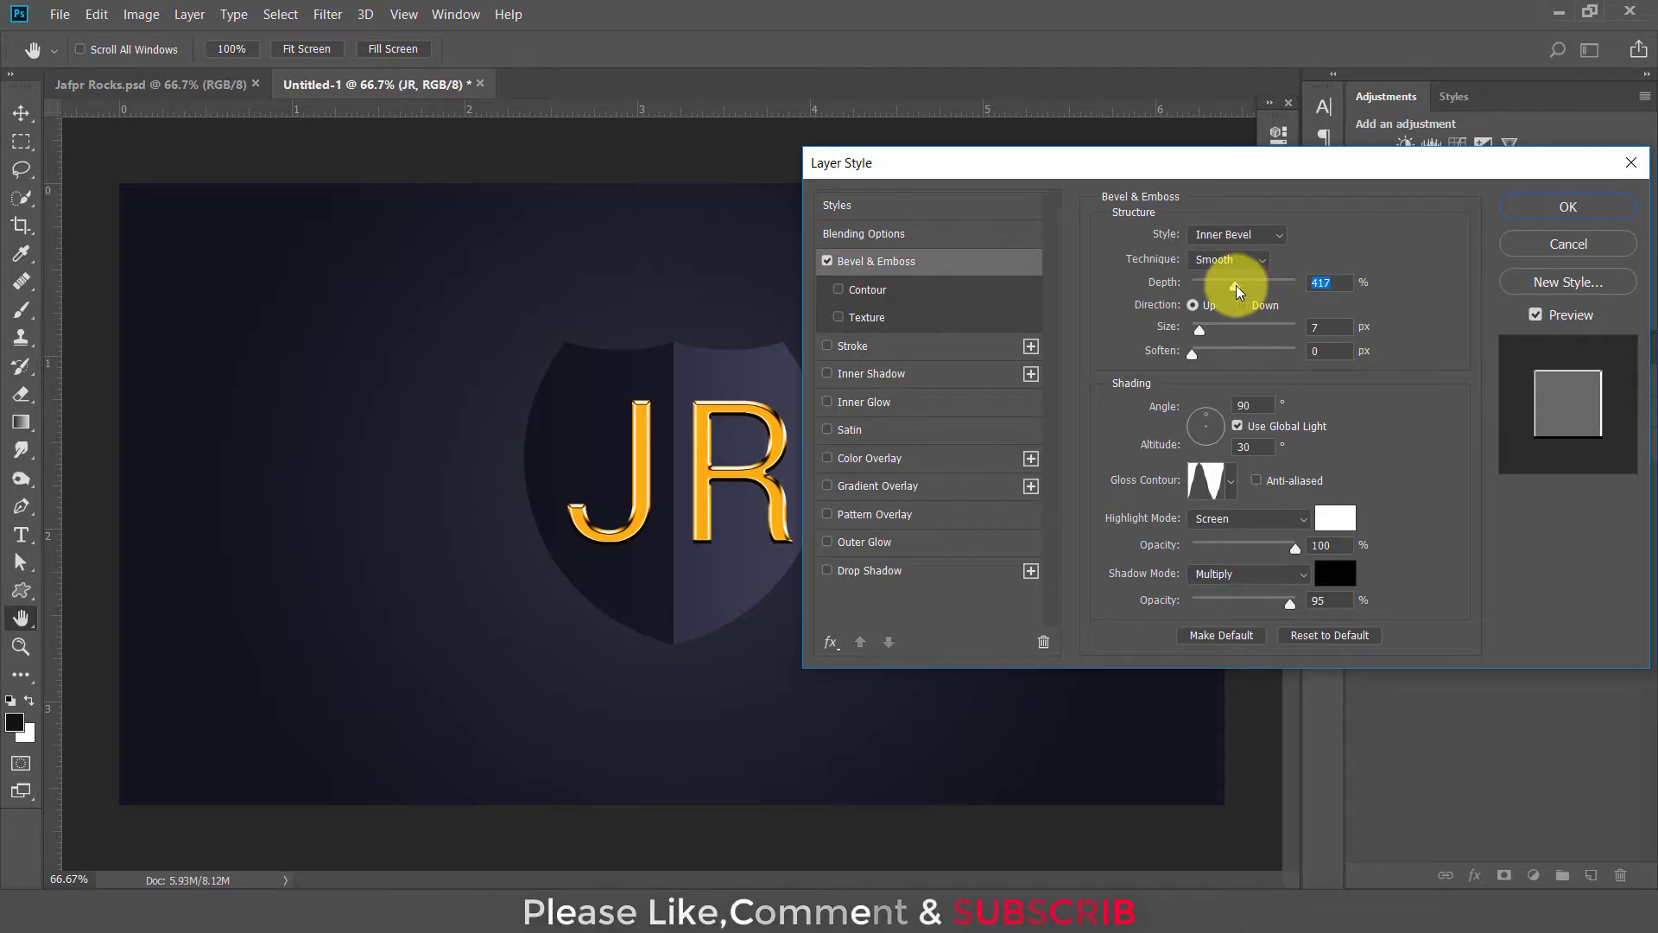
pyautogui.moveTo(1240, 283); pyautogui.dragTo(1304, 287)
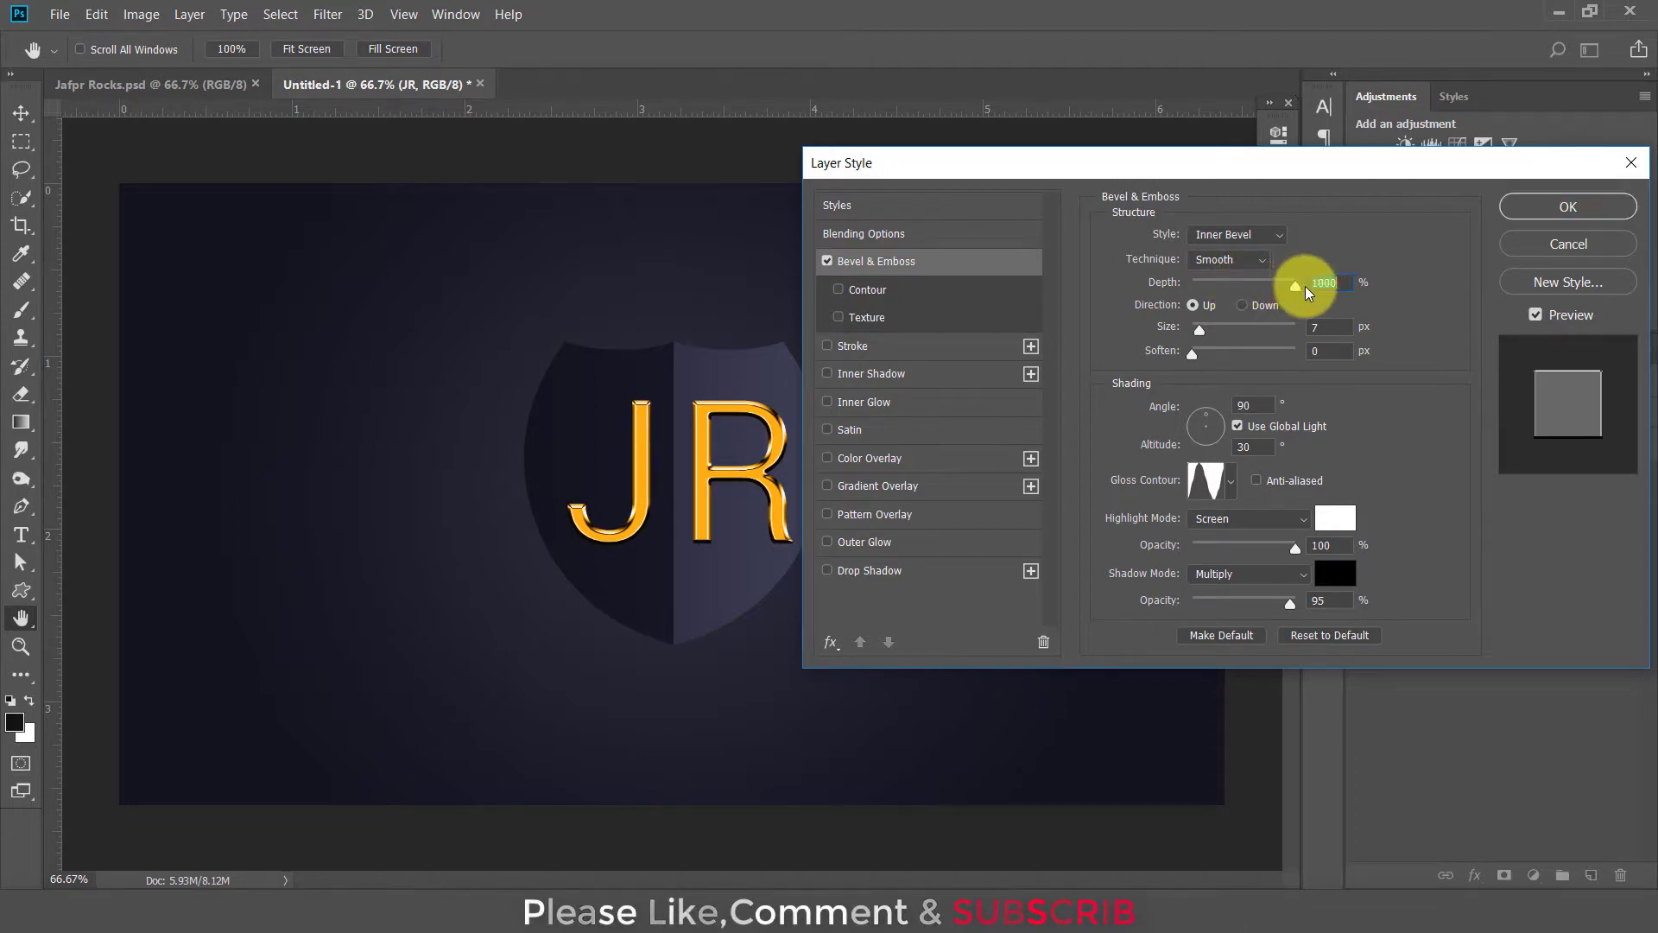
pyautogui.moveTo(1214, 342); pyautogui.dragTo(1200, 338)
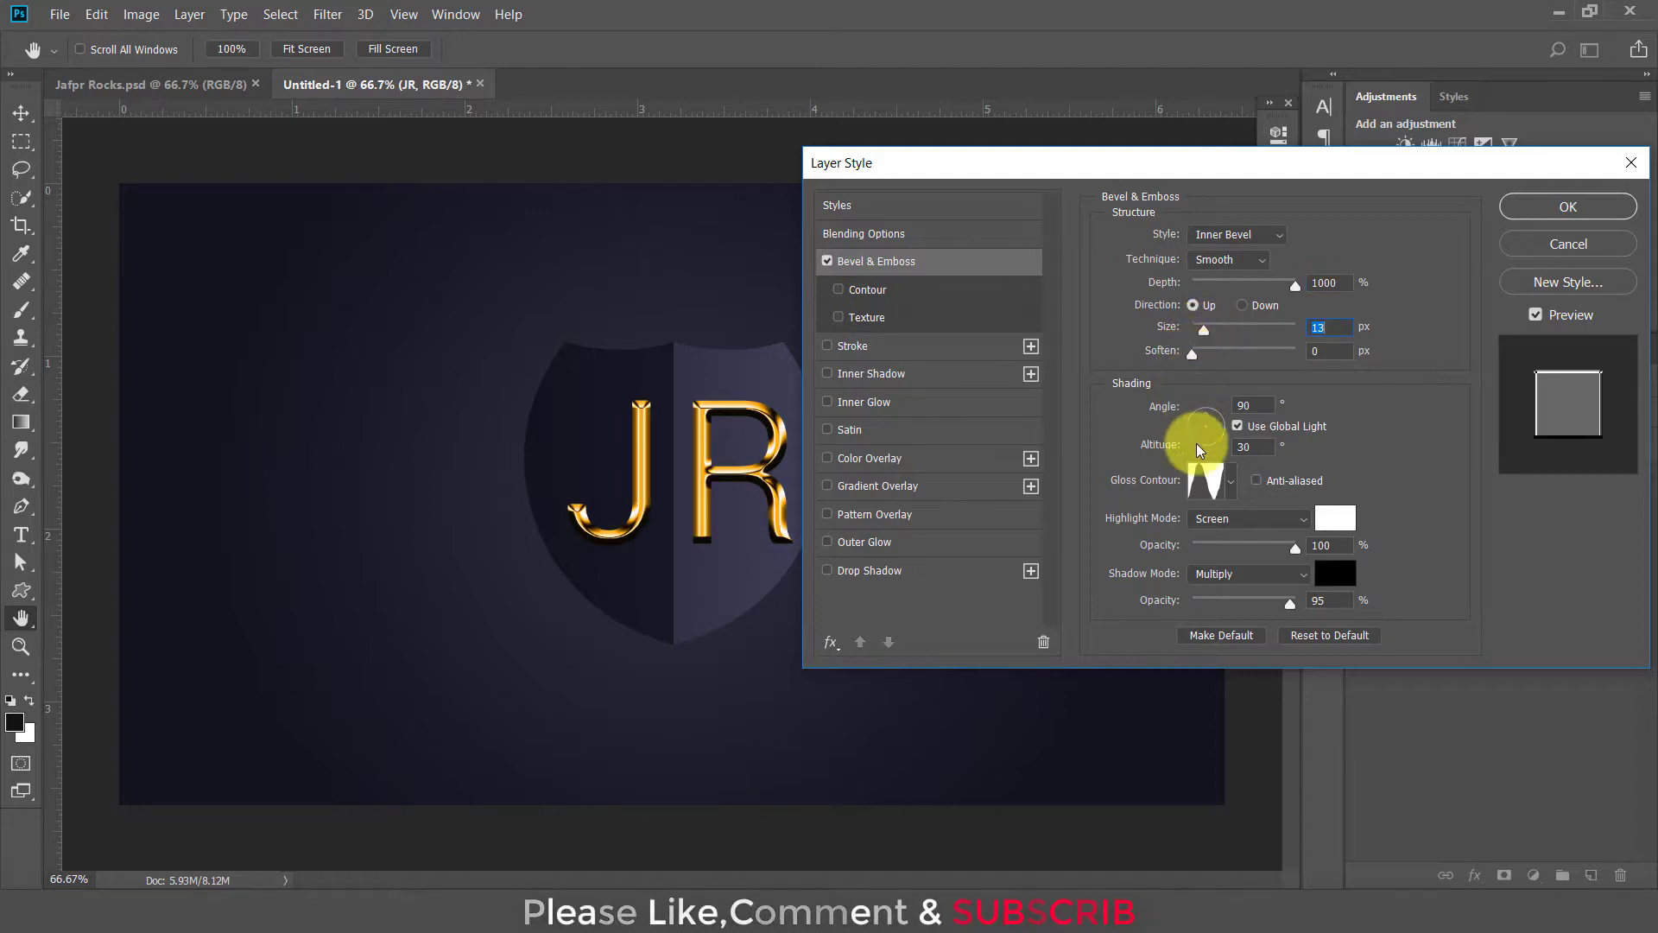
pyautogui.click(1233, 482)
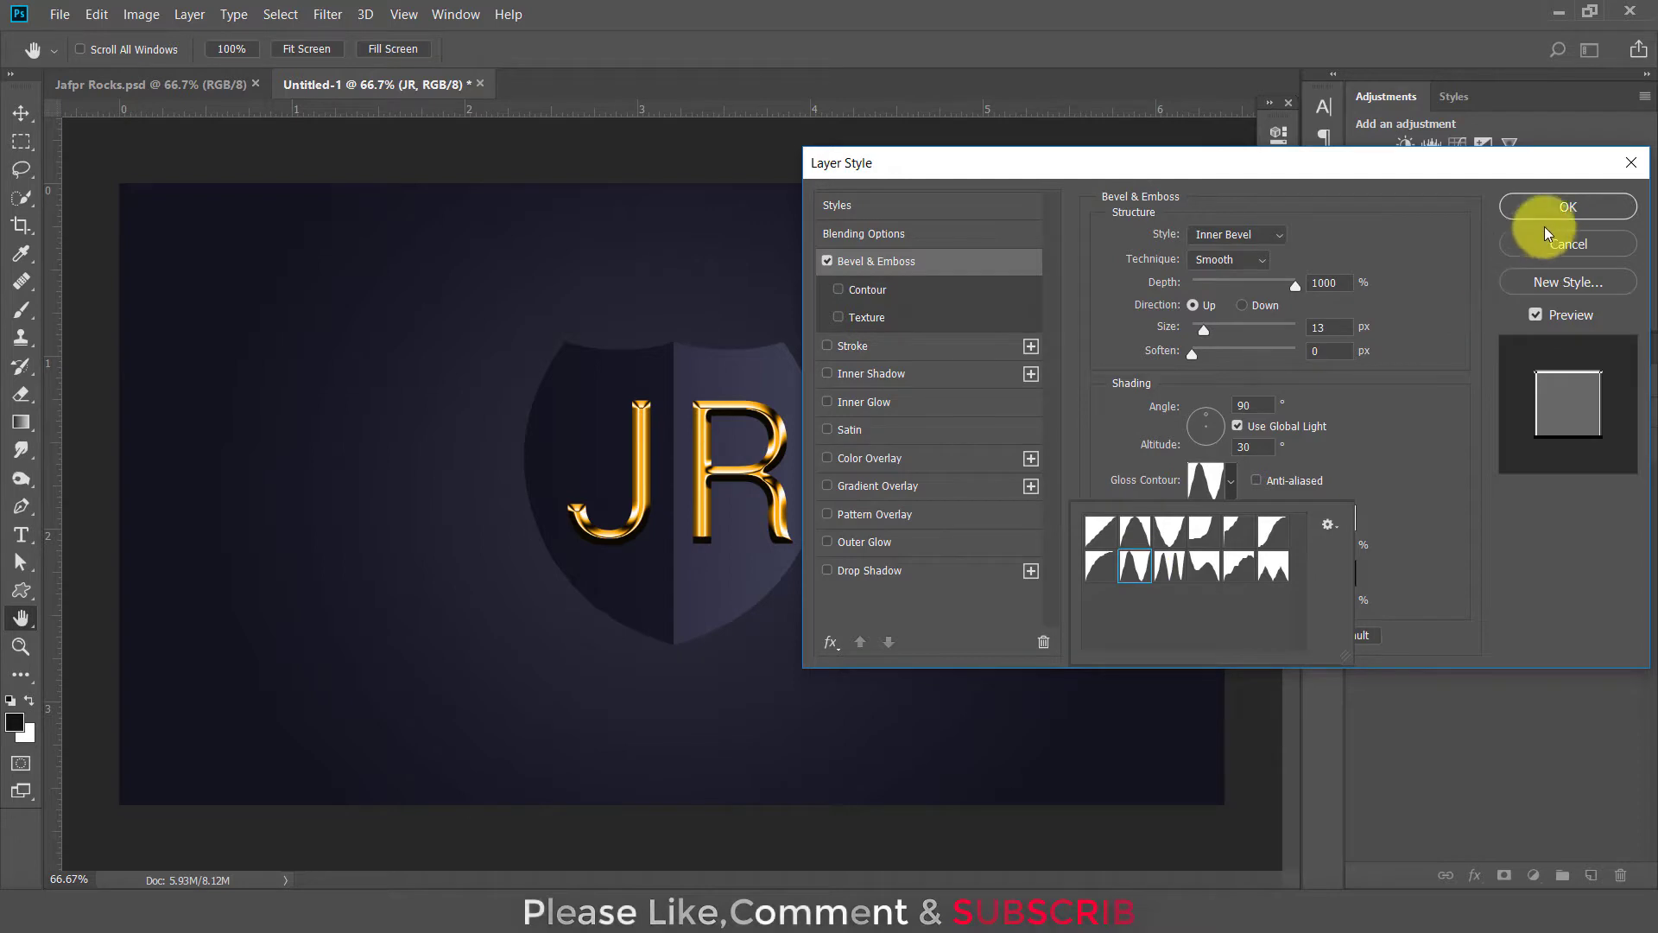
pyautogui.click(1561, 212)
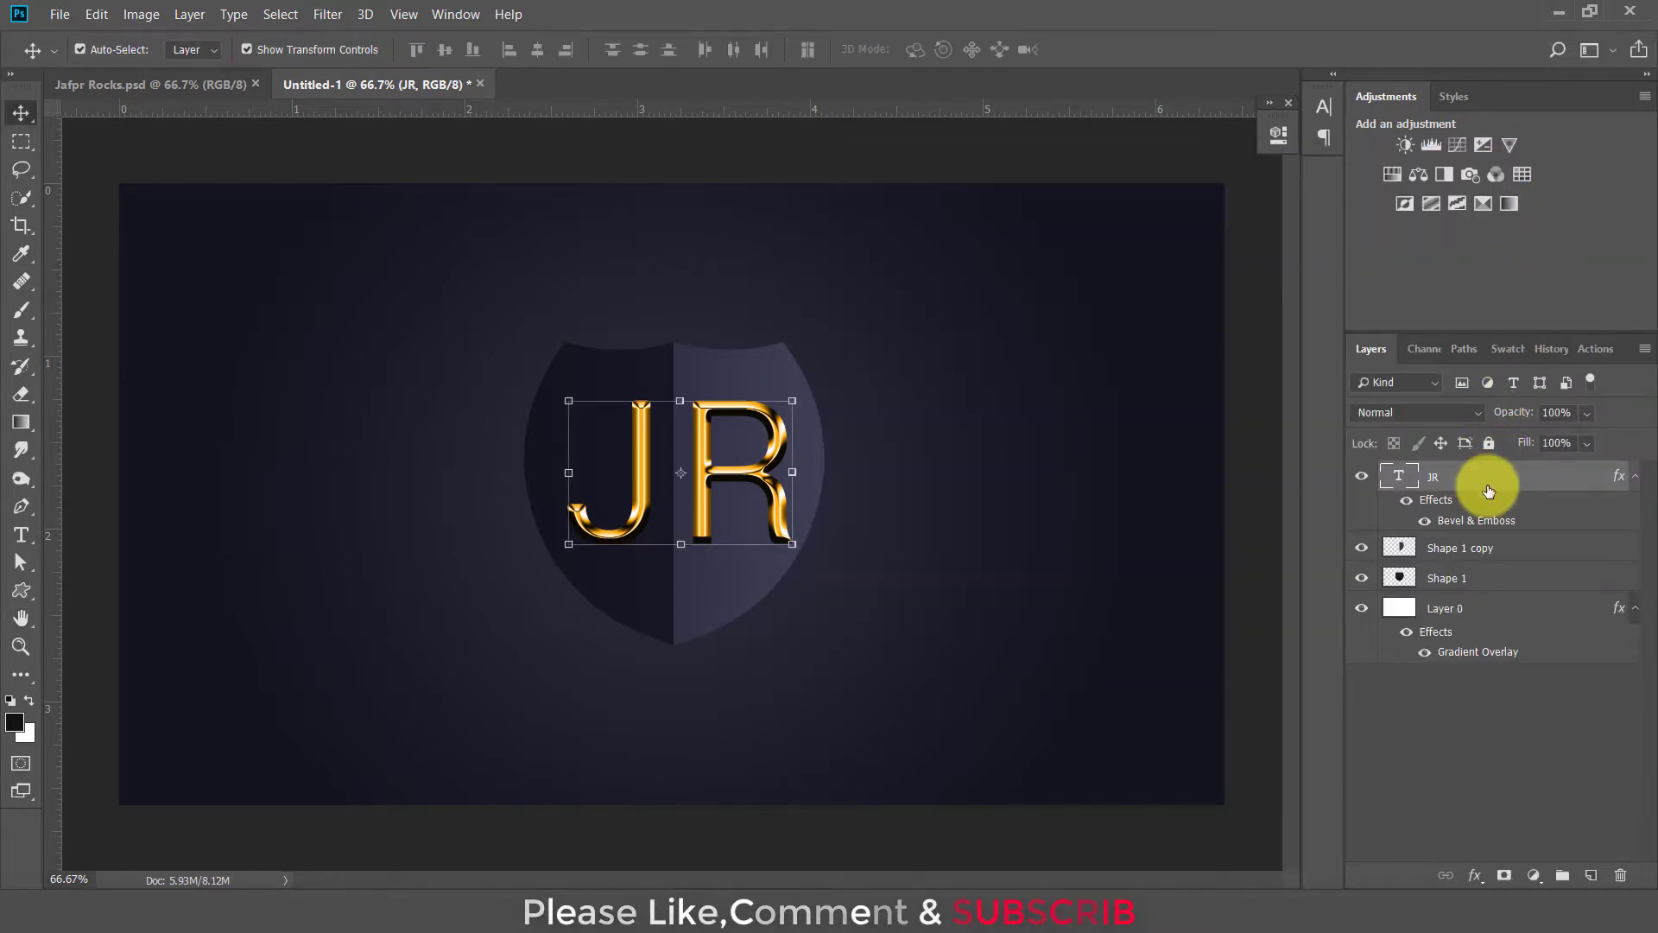
# Duplicate the JR layer and set the copy's blend mode to Screen
pyautogui.hotkey('ctrl', 'j')
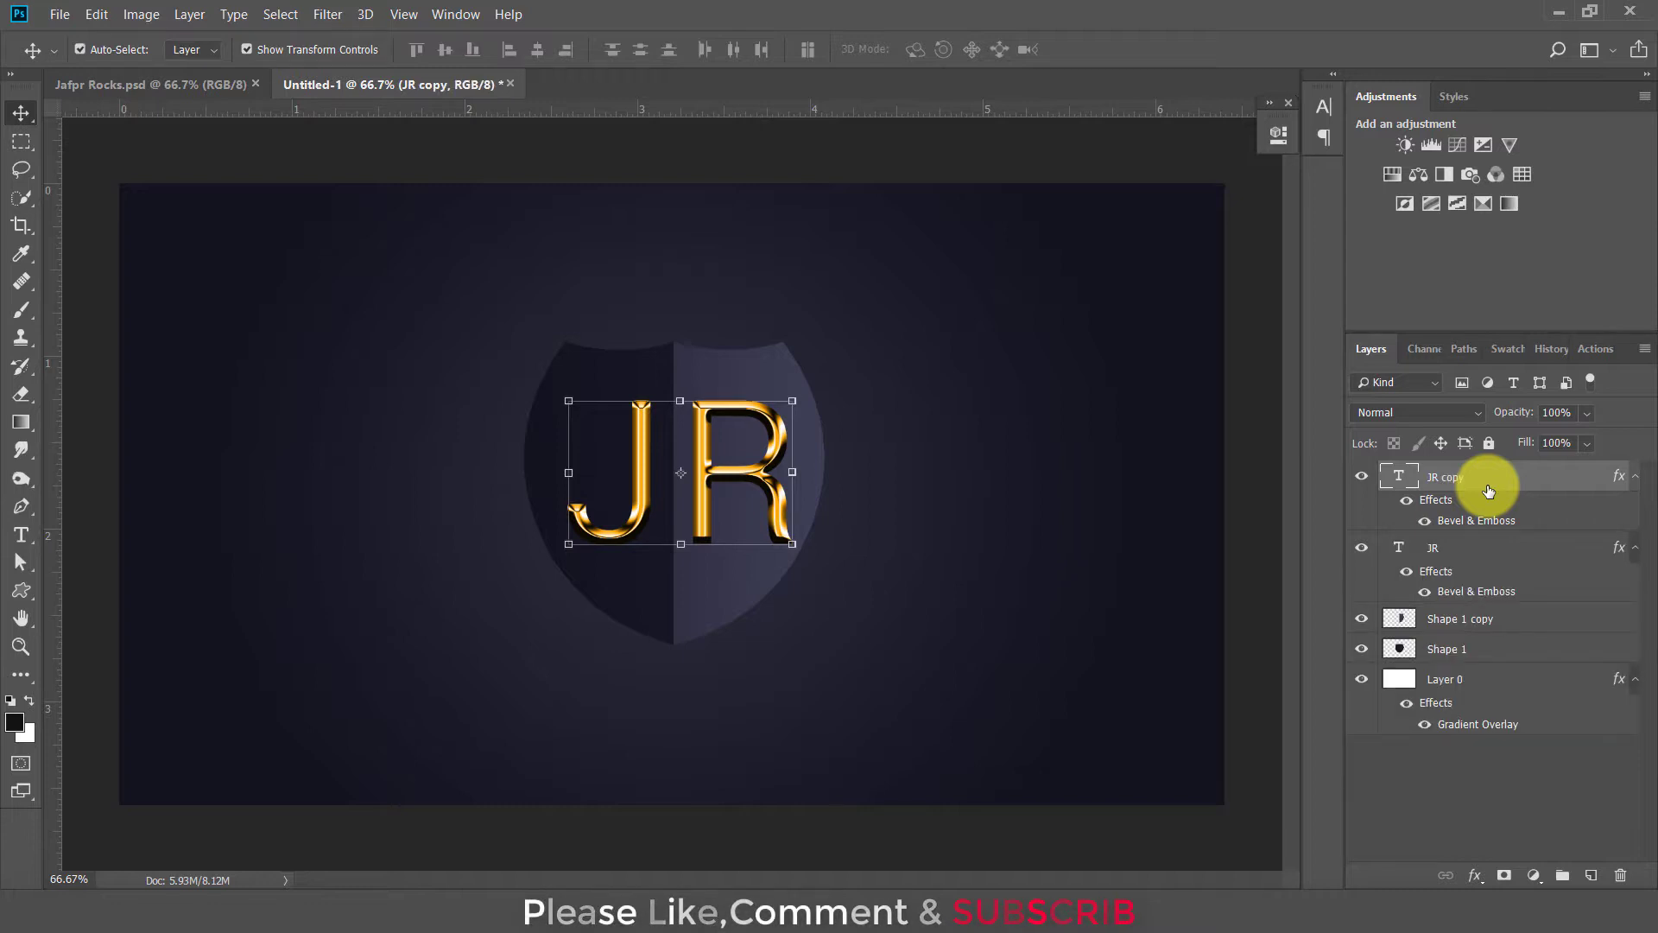
pyautogui.click(1475, 411)
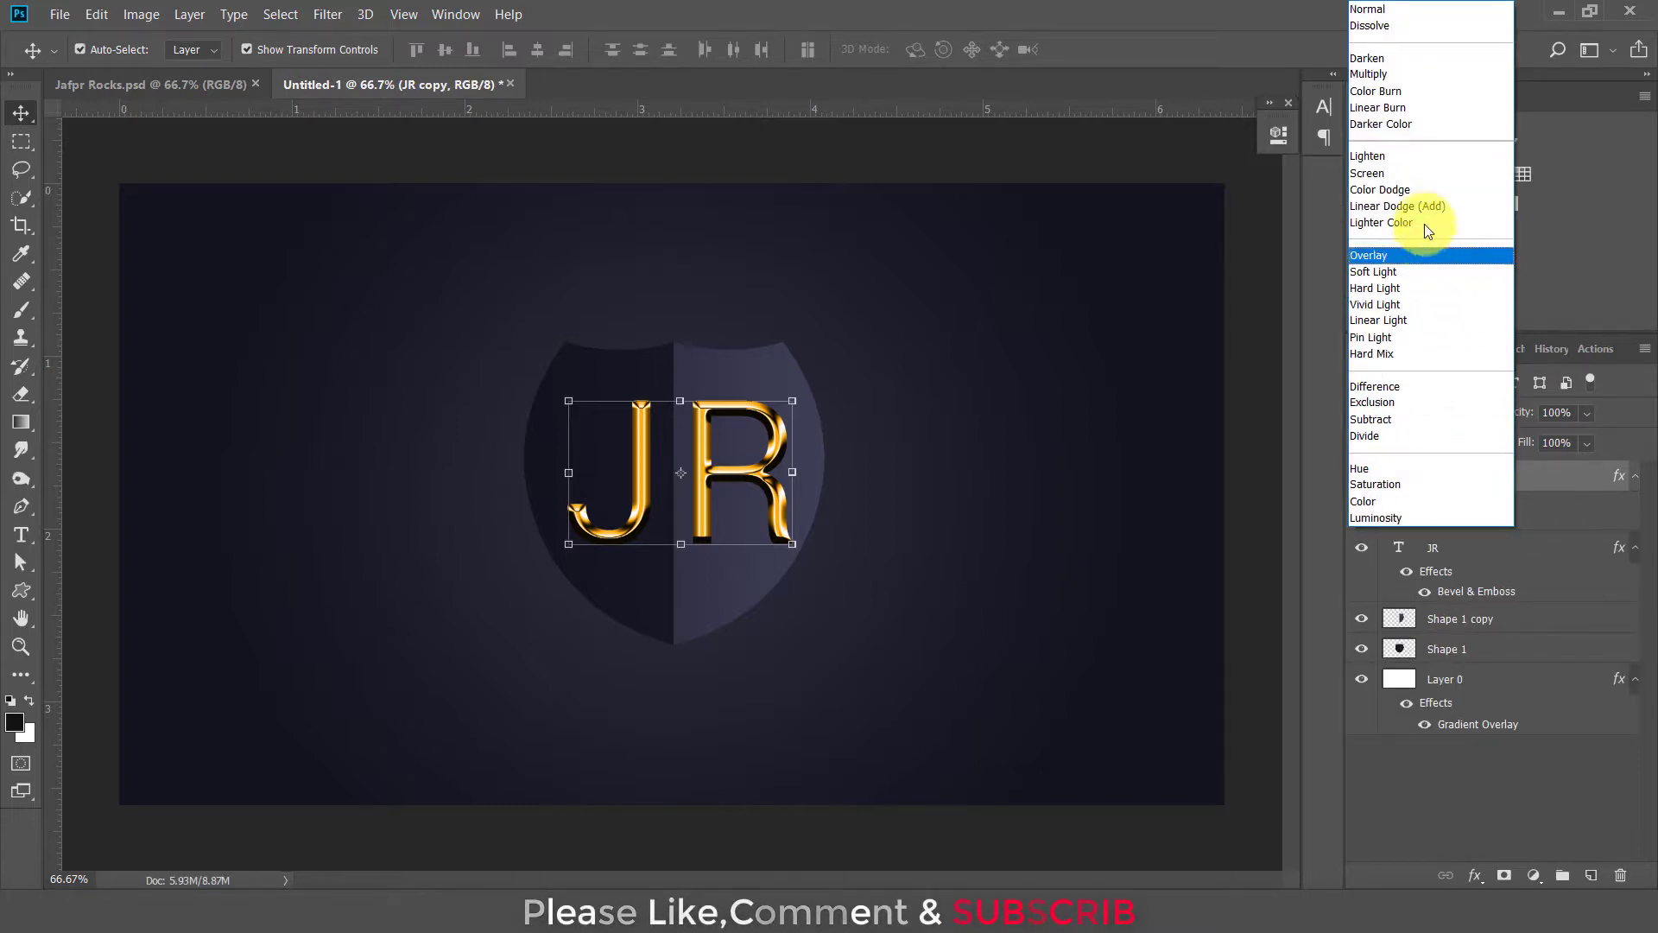
pyautogui.click(1417, 175)
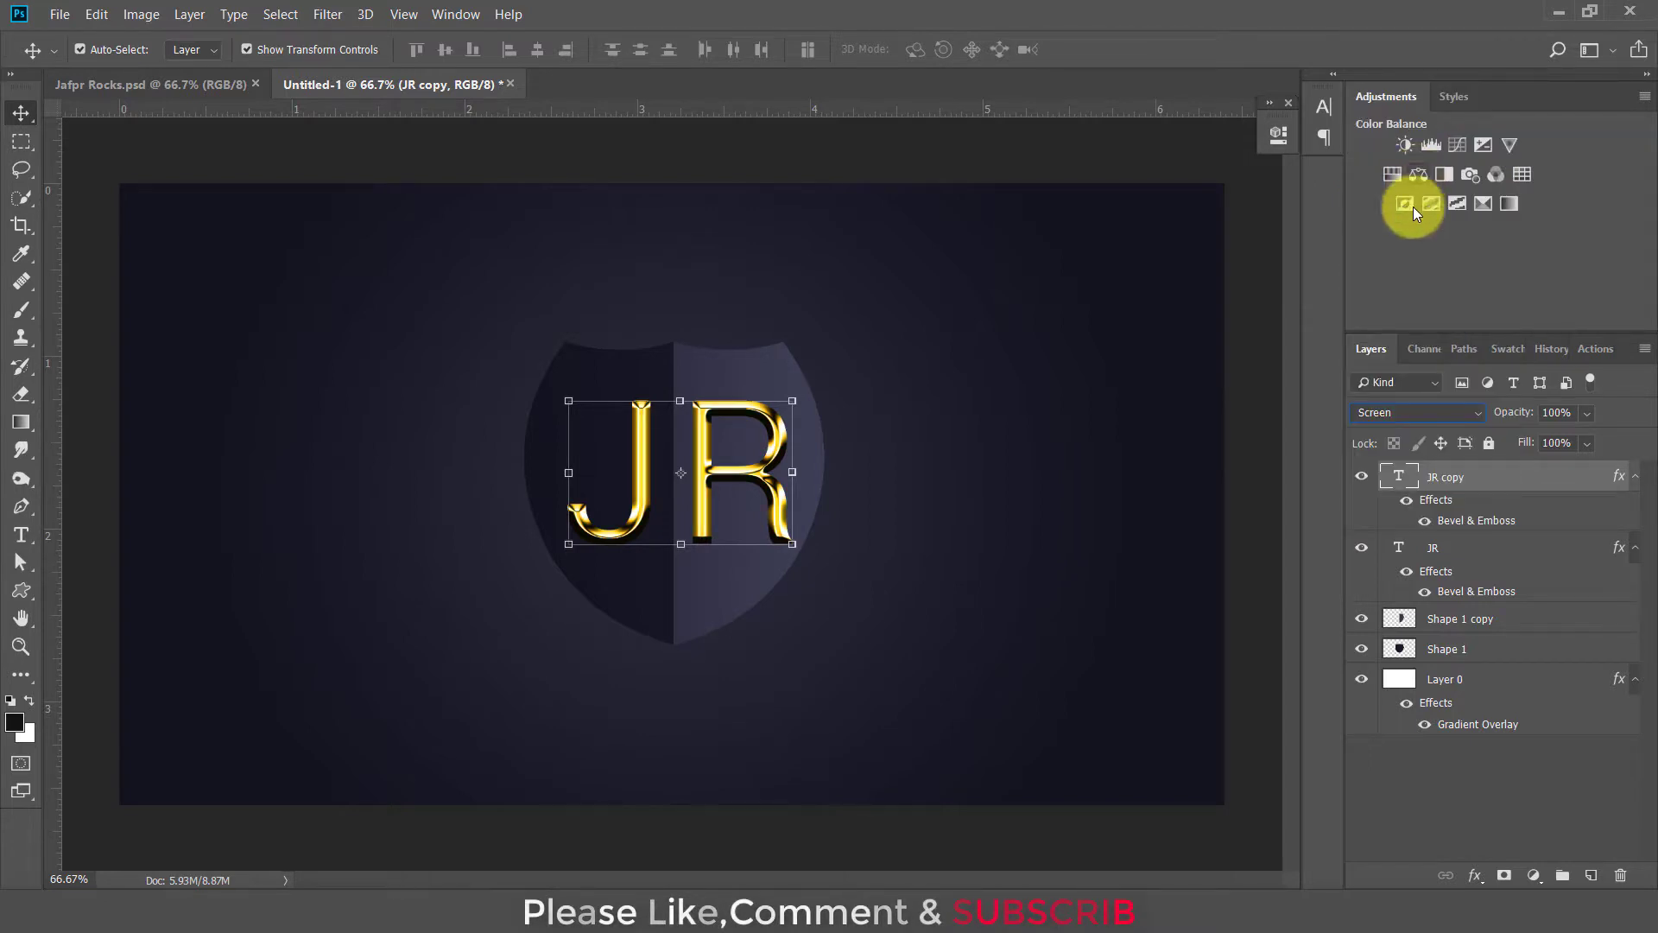
# Rasterize the layer styles of both JR layers and set JR copy back to Screen
pyautogui.press('ctrl')
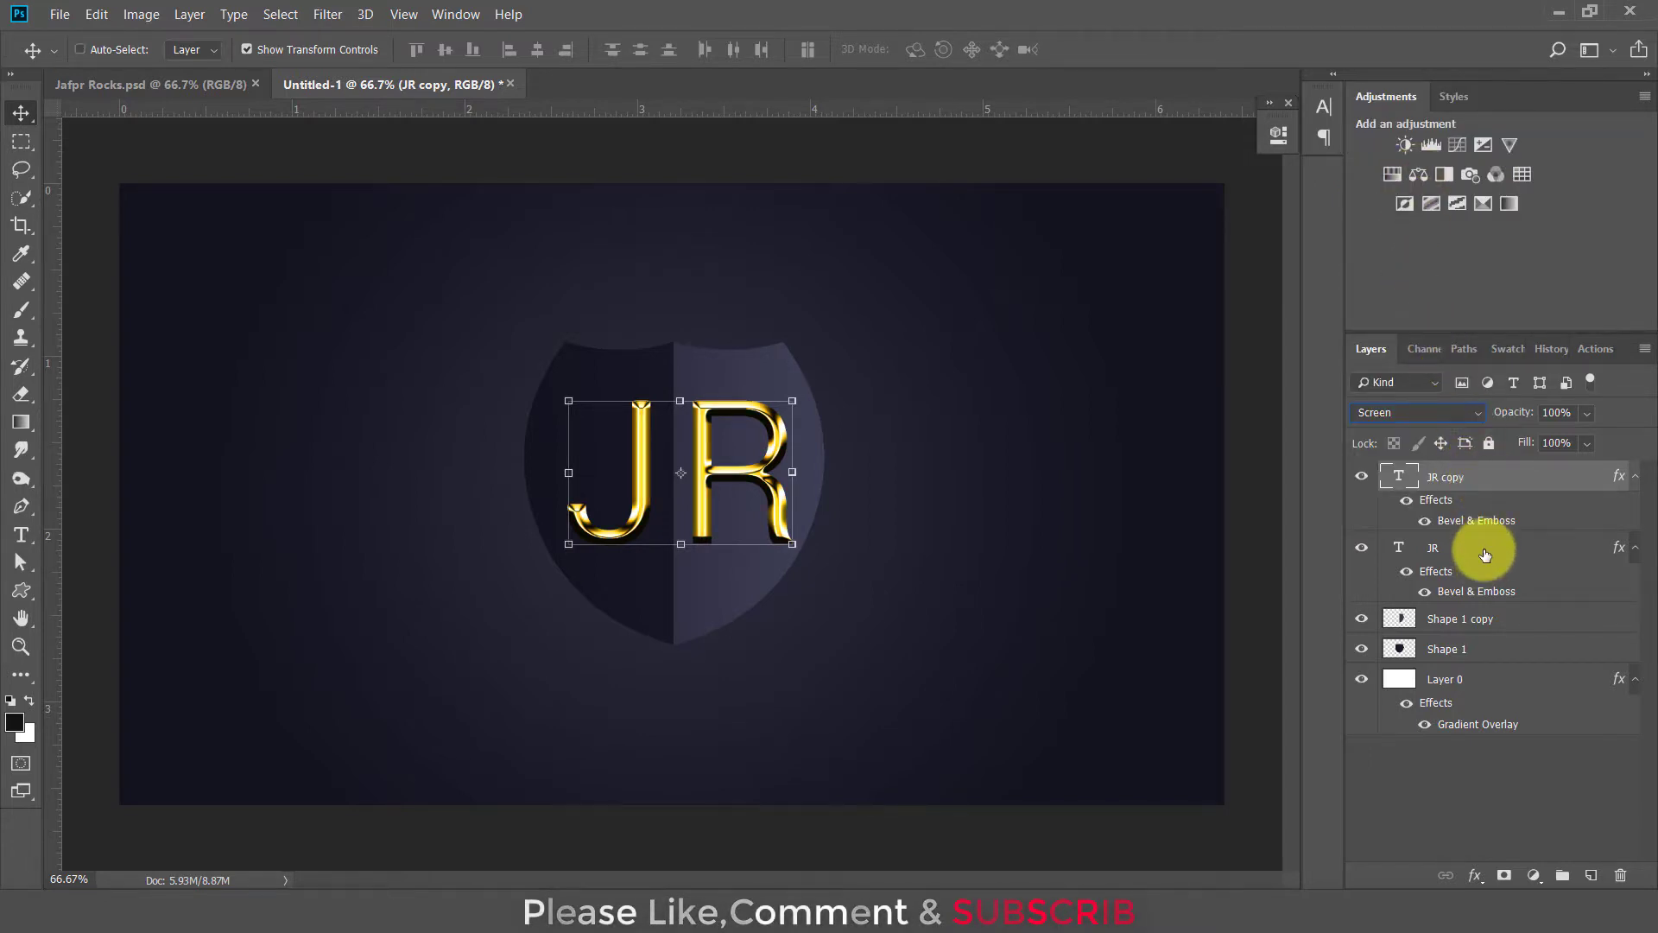
pyautogui.keyDown('ctrl'); pyautogui.click(1485, 555); pyautogui.keyUp('ctrl')
pyautogui.rightClick(1484, 549)
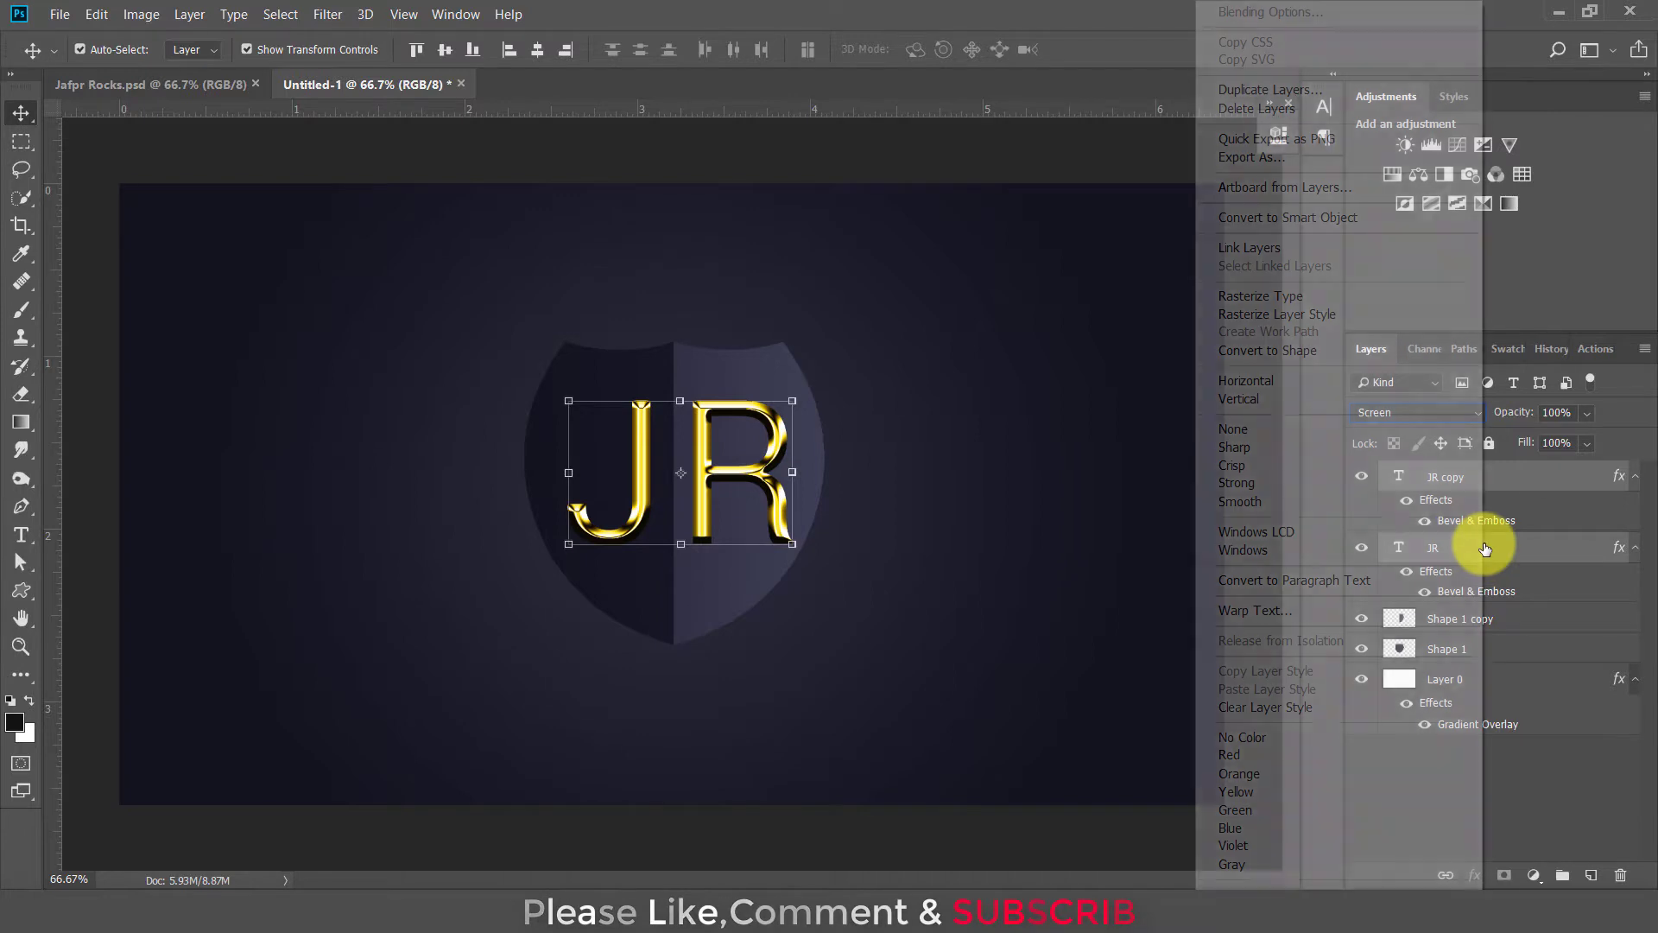
pyautogui.click(1365, 314)
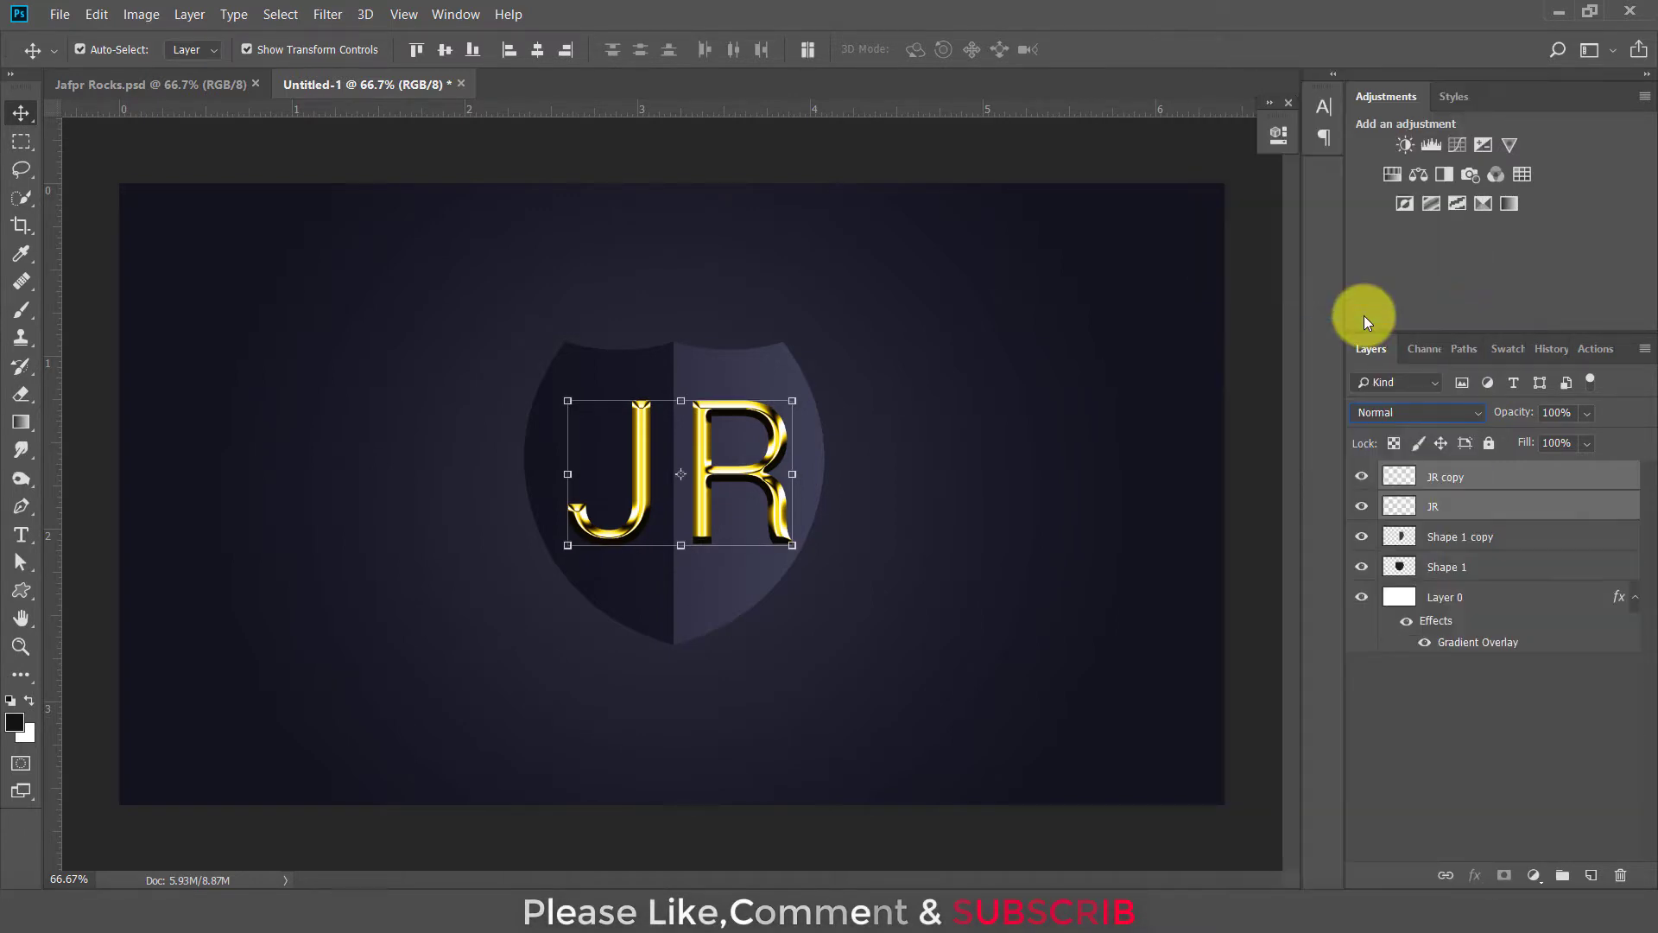
pyautogui.click(1473, 474)
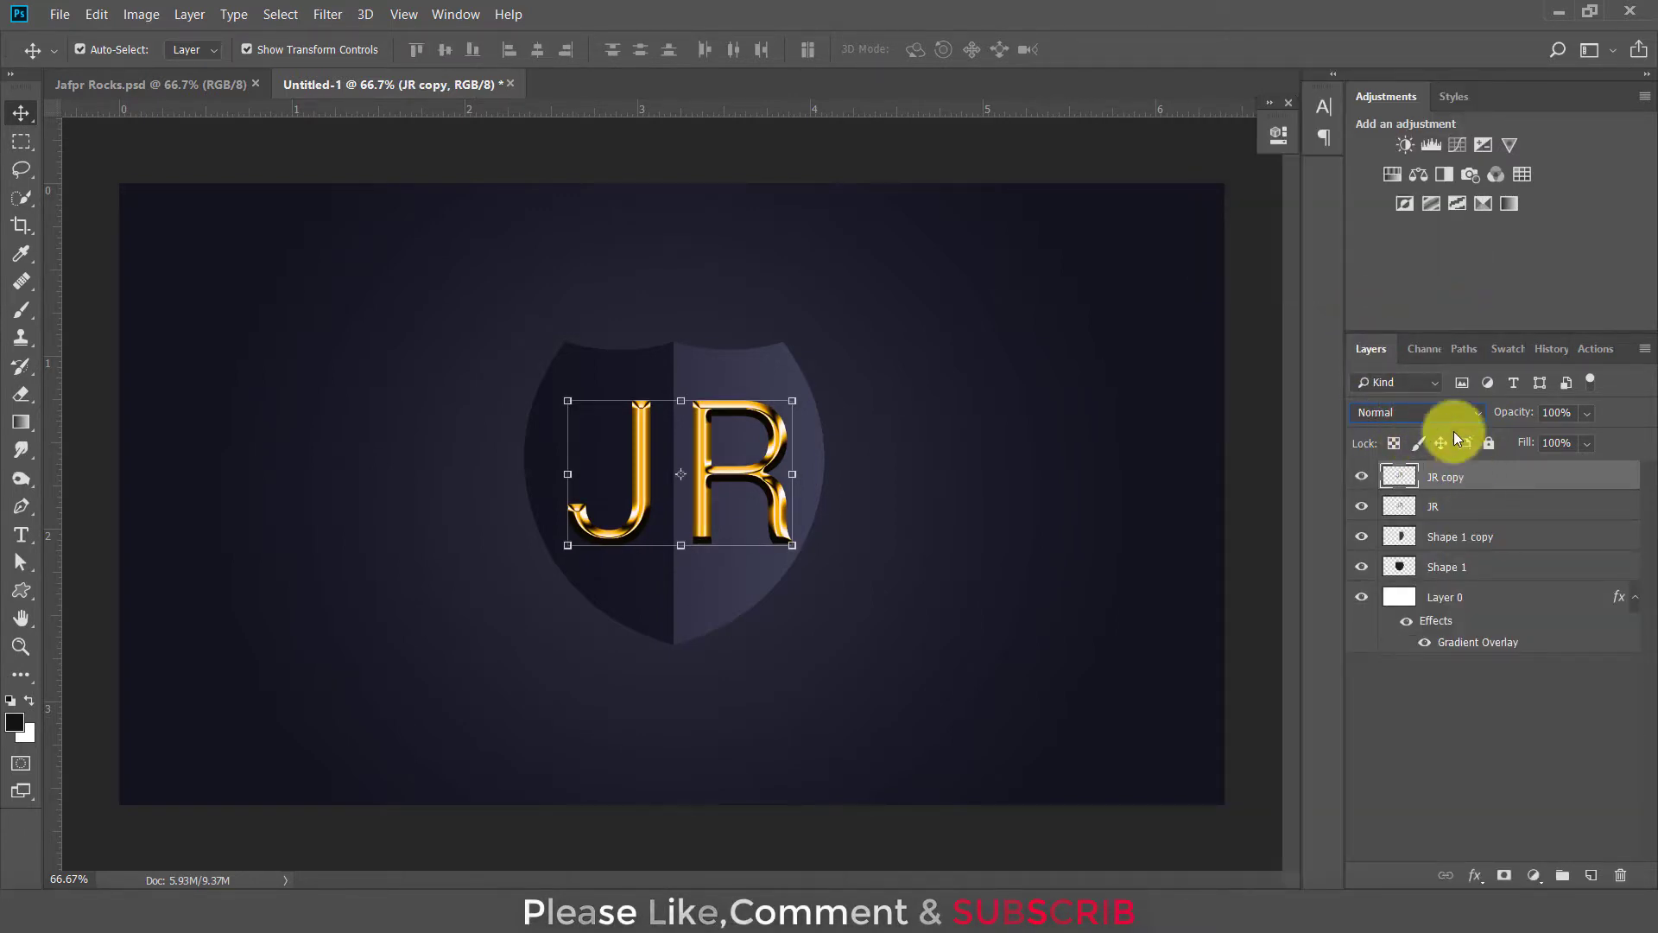
pyautogui.click(1444, 412)
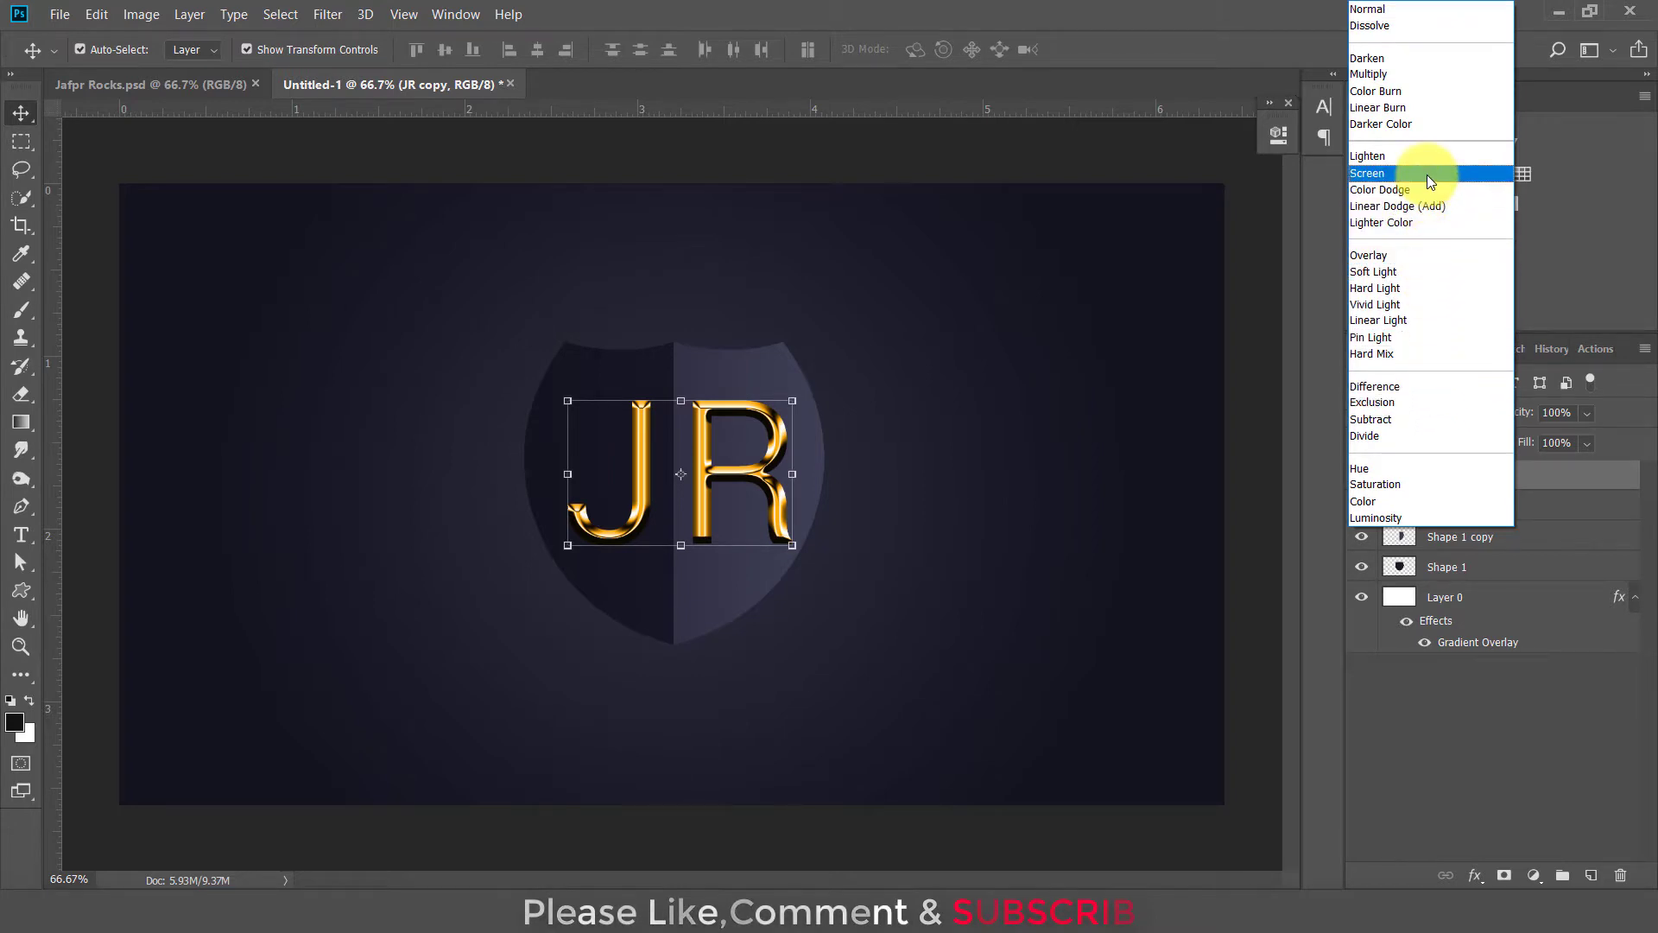
pyautogui.click(1426, 173)
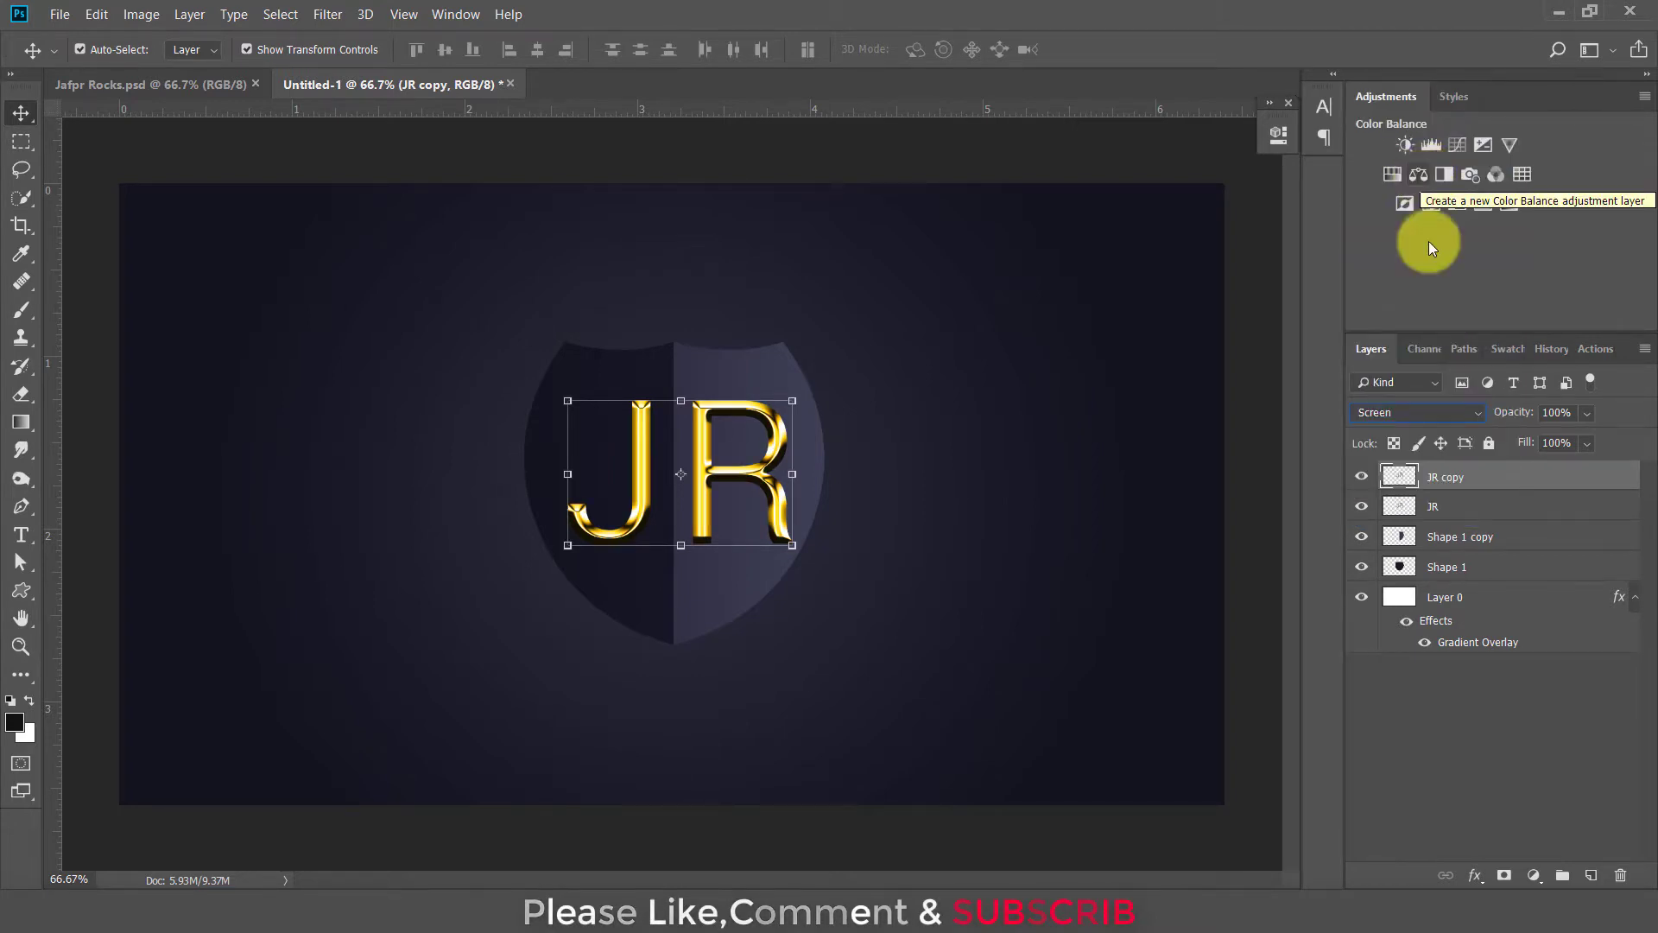
pyautogui.click(1480, 509)
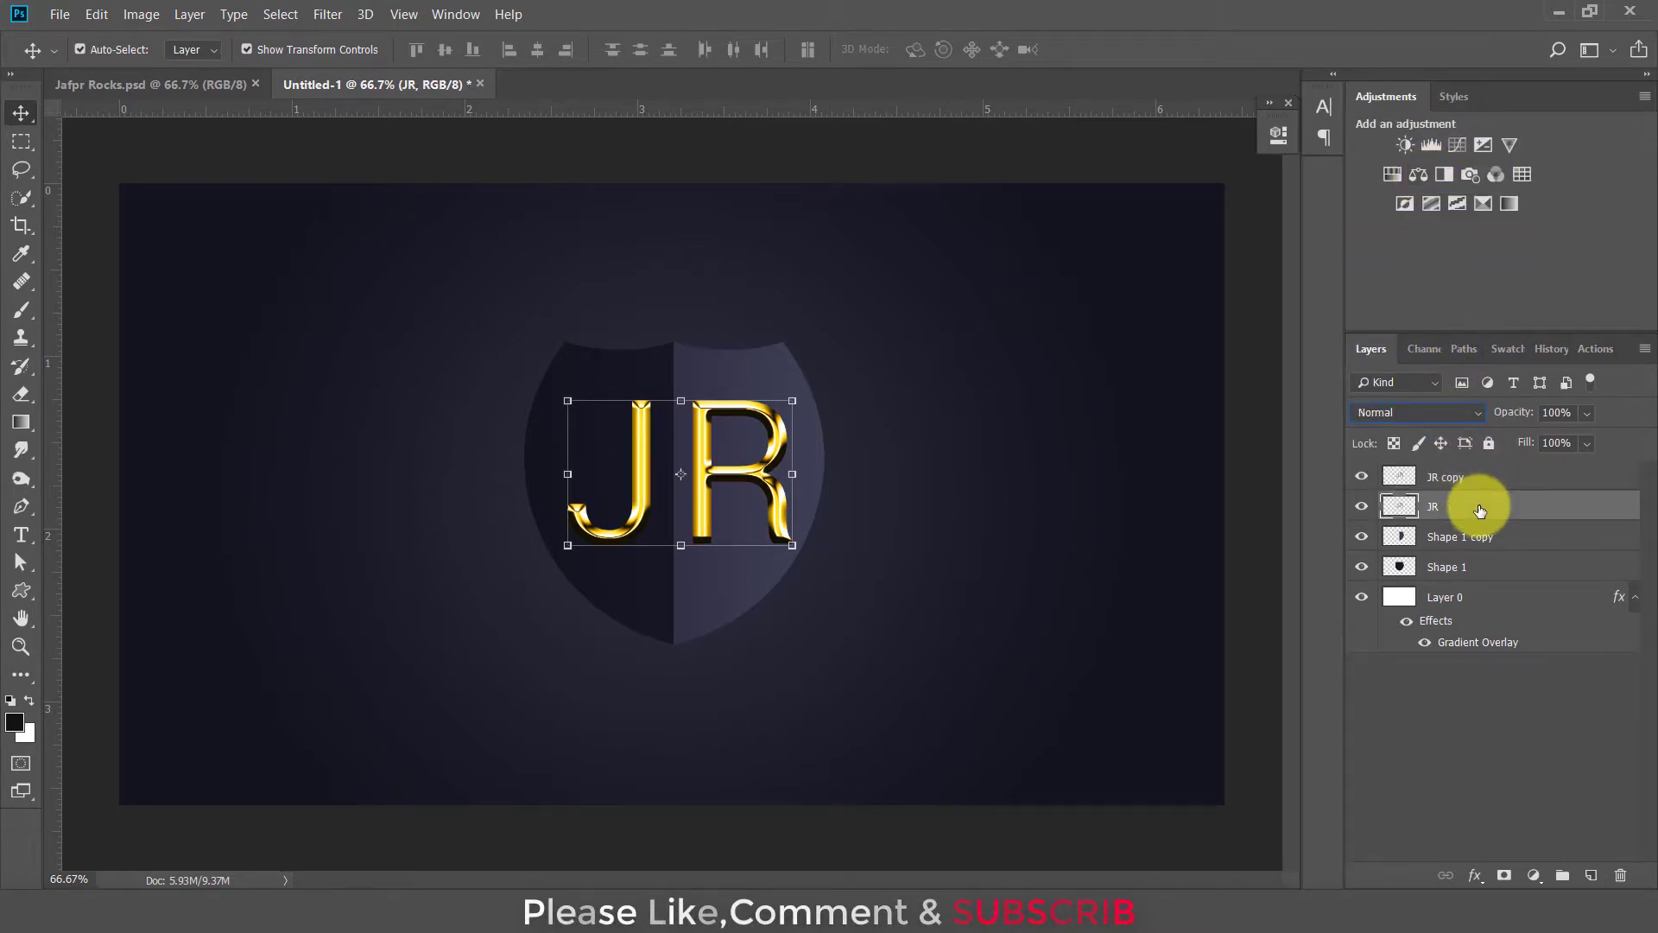
# Add a Normal-mode drop shadow with Distance 1 and Size 7 to the JR layer
pyautogui.rightClick(1480, 511)
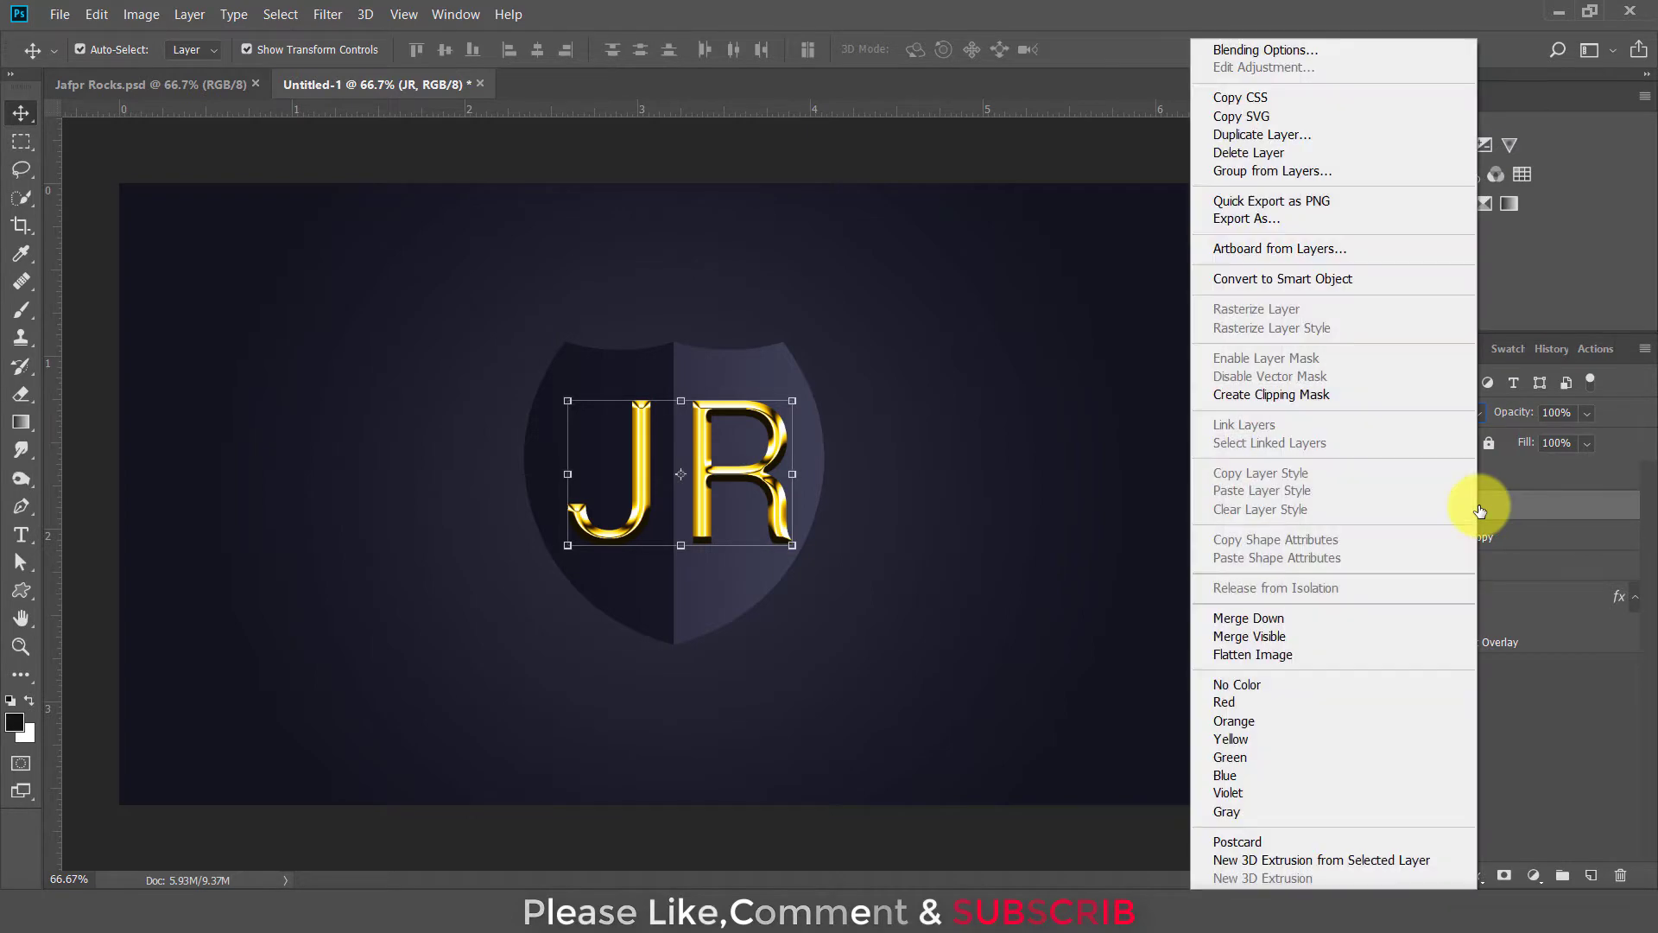
pyautogui.click(1328, 42)
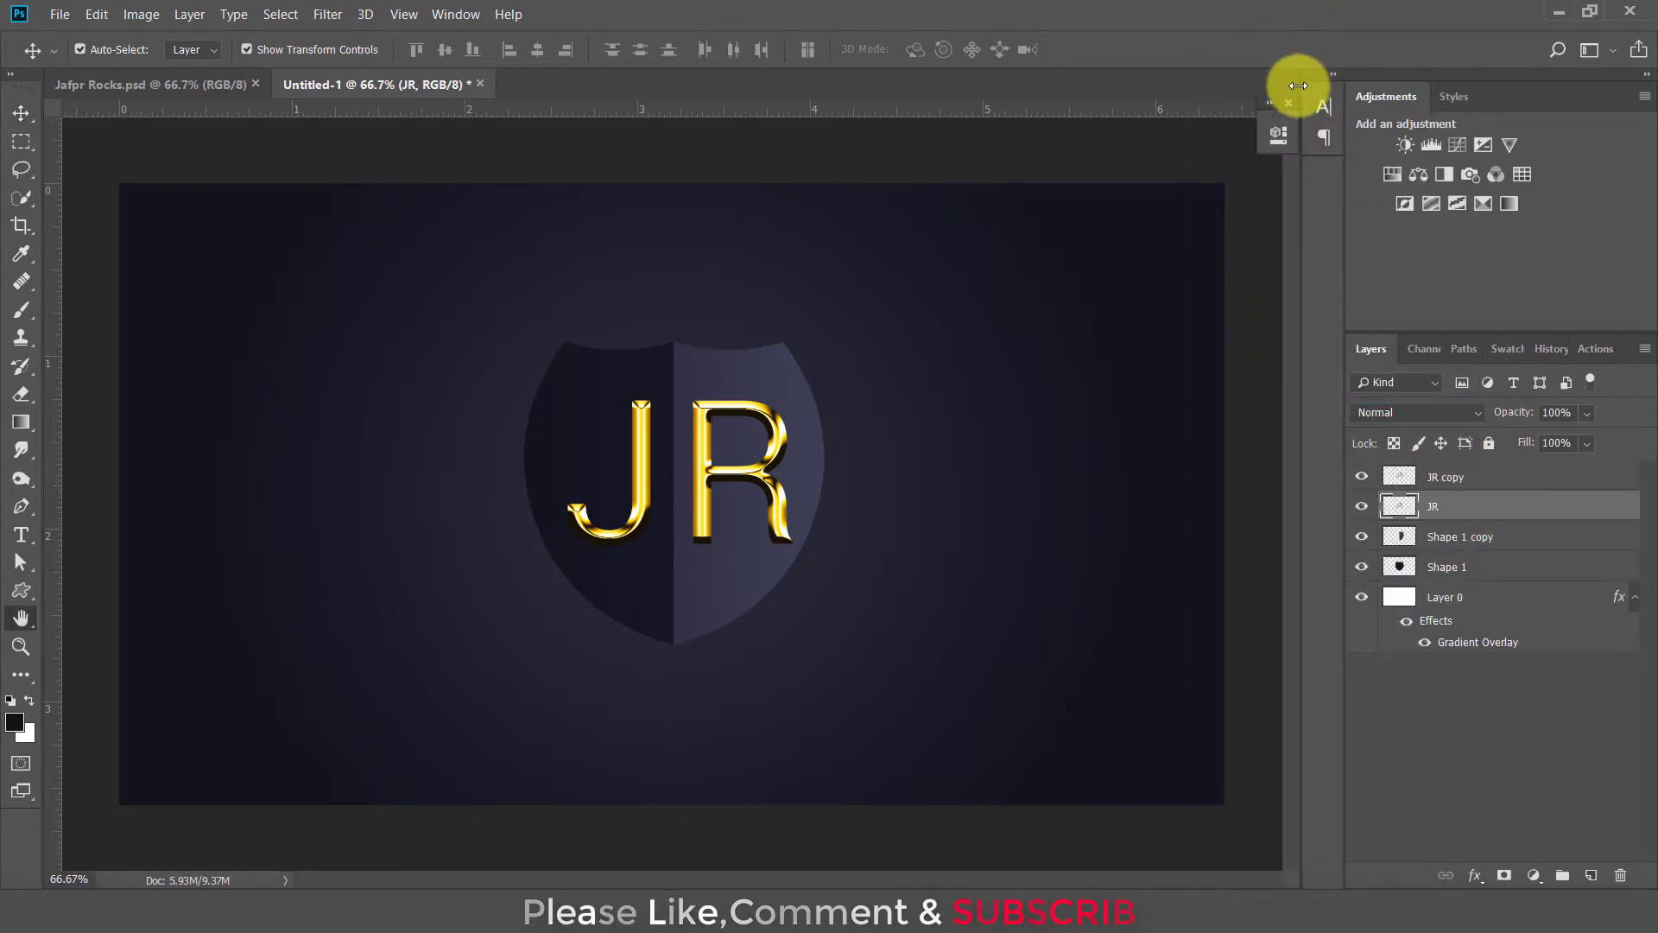
pyautogui.click(939, 578)
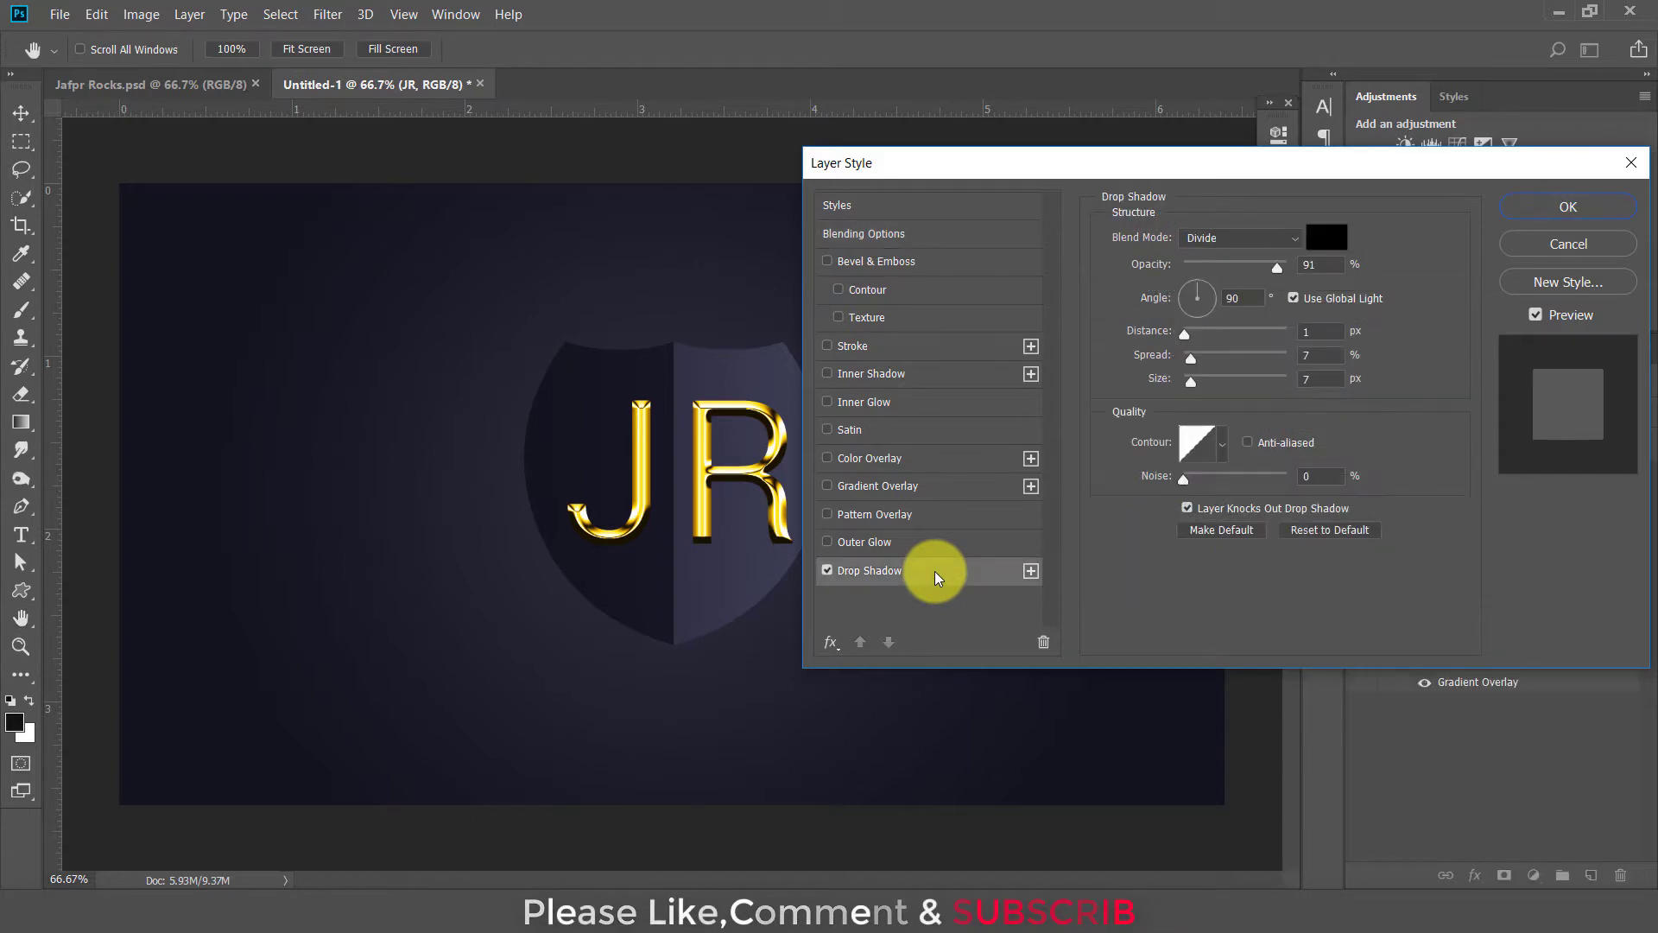
pyautogui.click(1240, 238)
pyautogui.click(1231, 257)
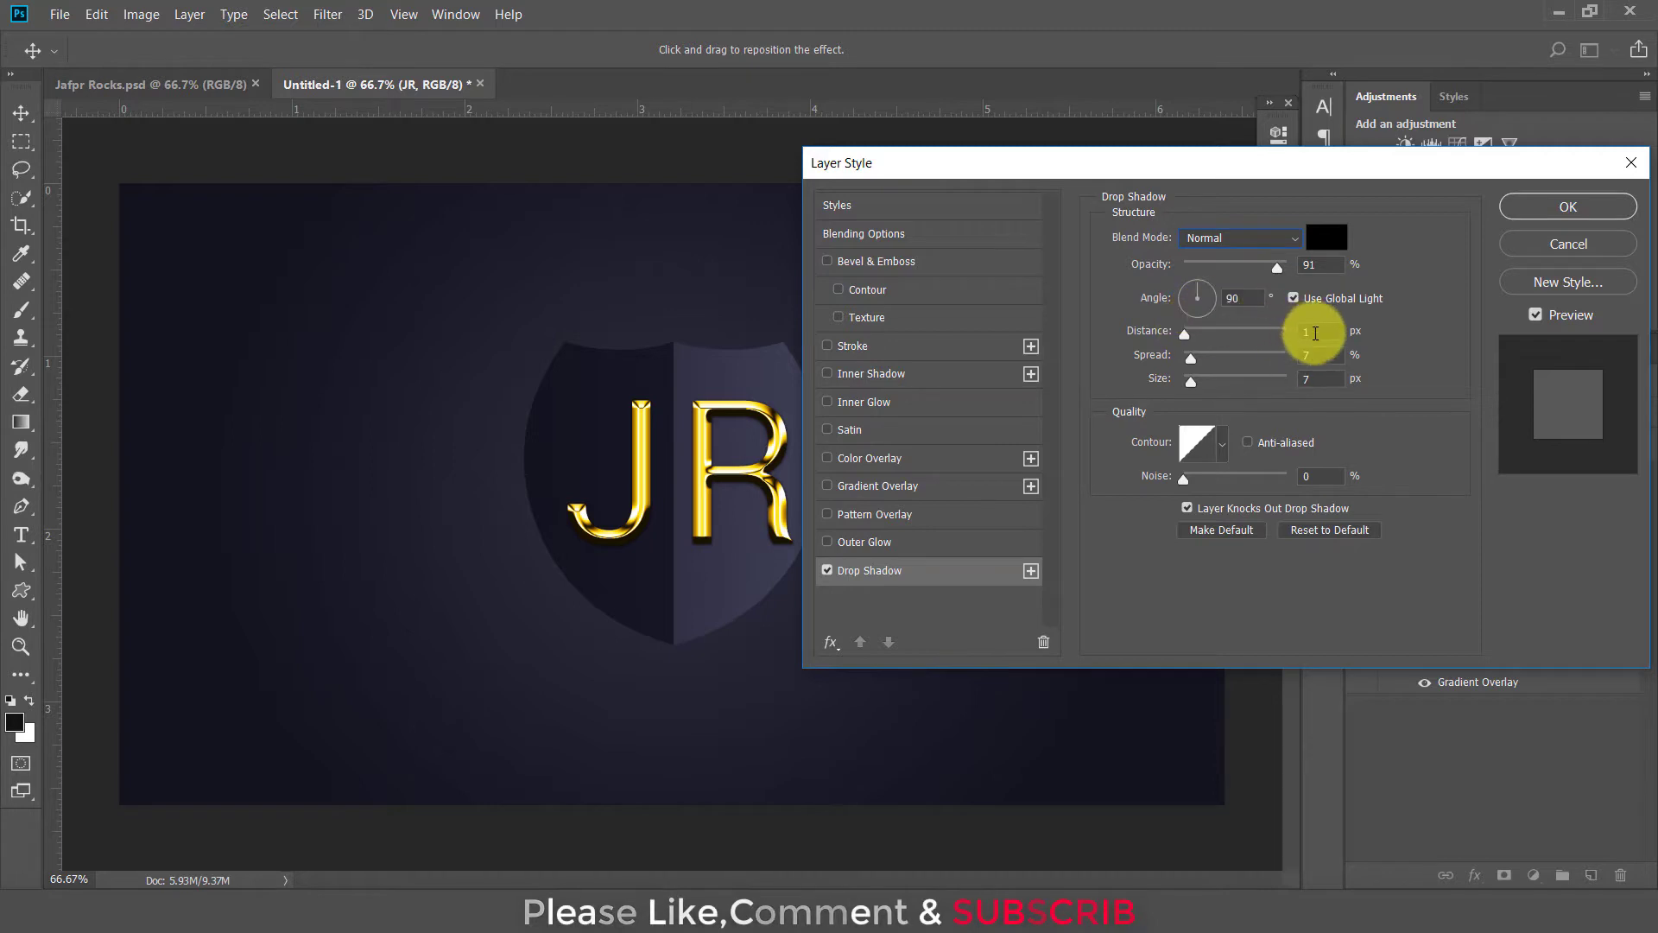
pyautogui.click(1297, 333)
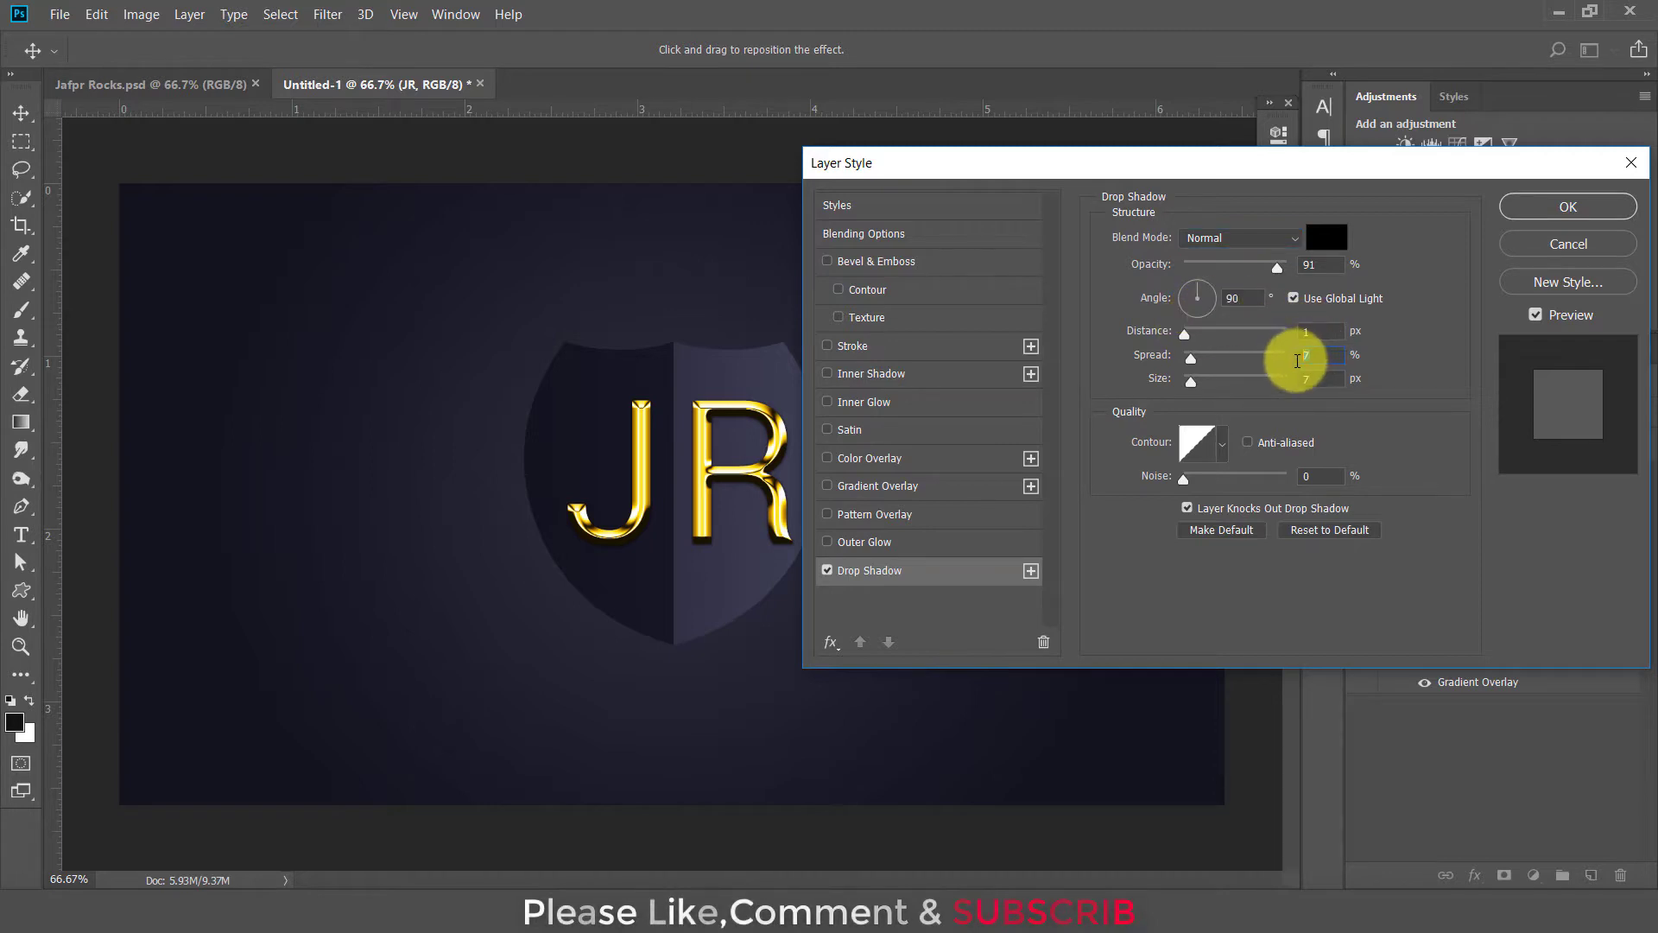
pyautogui.click(1301, 380)
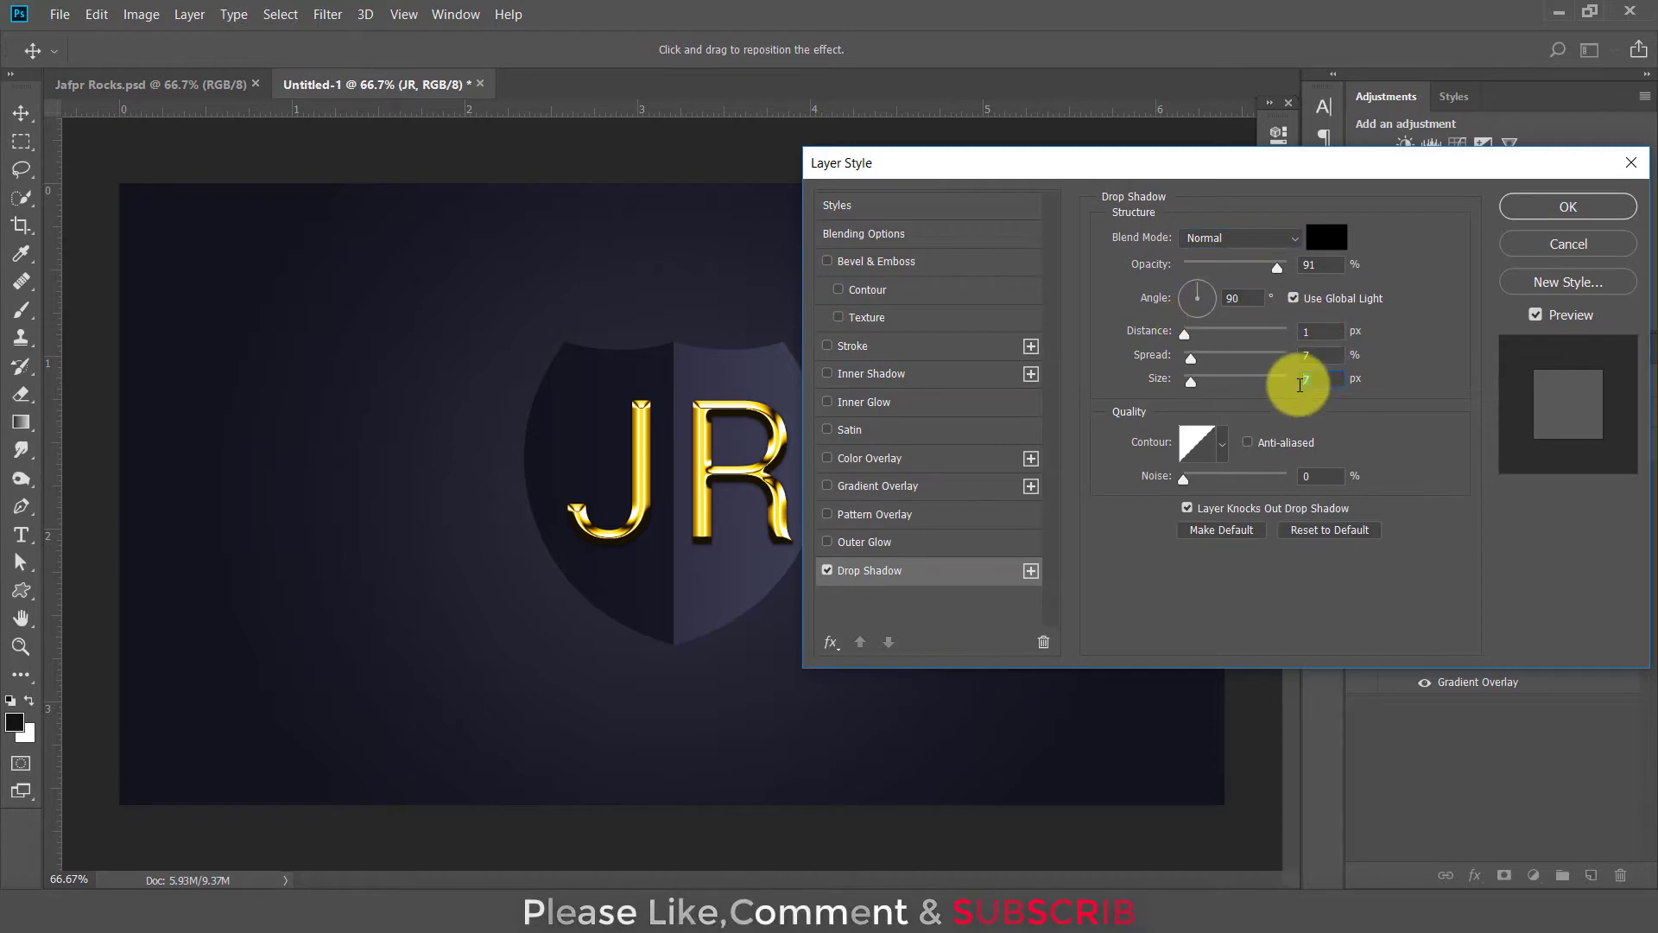
pyautogui.click(1576, 207)
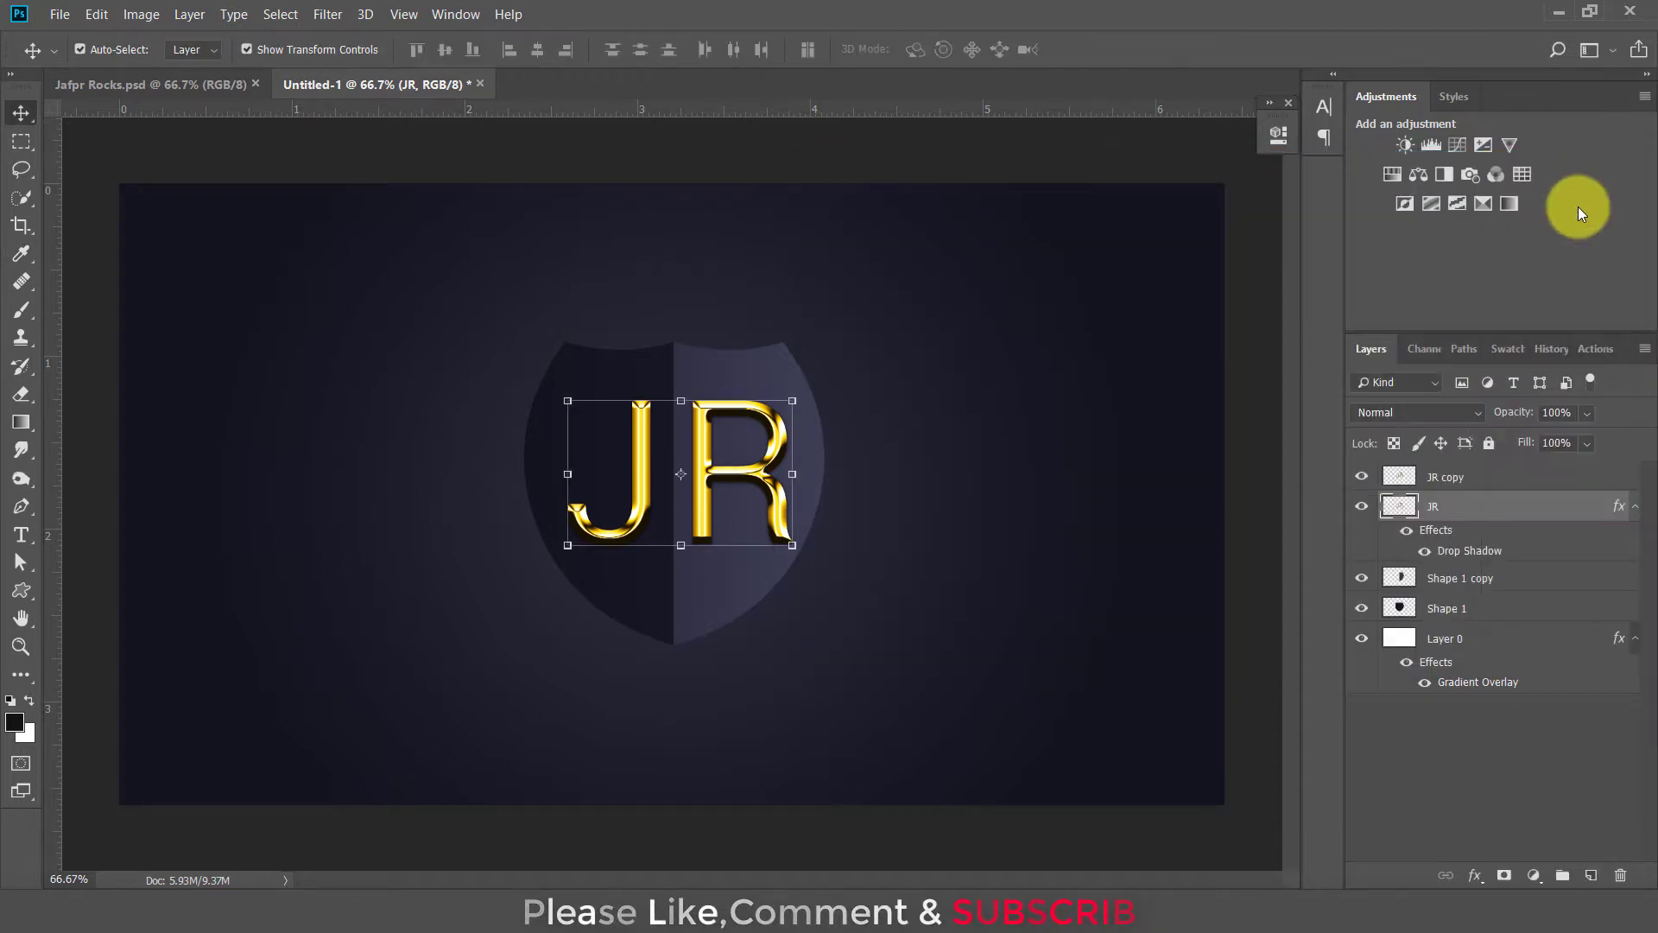
# Stretch the JR and JR copy letters slightly taller
pyautogui.keyDown('ctrl'); pyautogui.click(1469, 477); pyautogui.keyUp('ctrl')
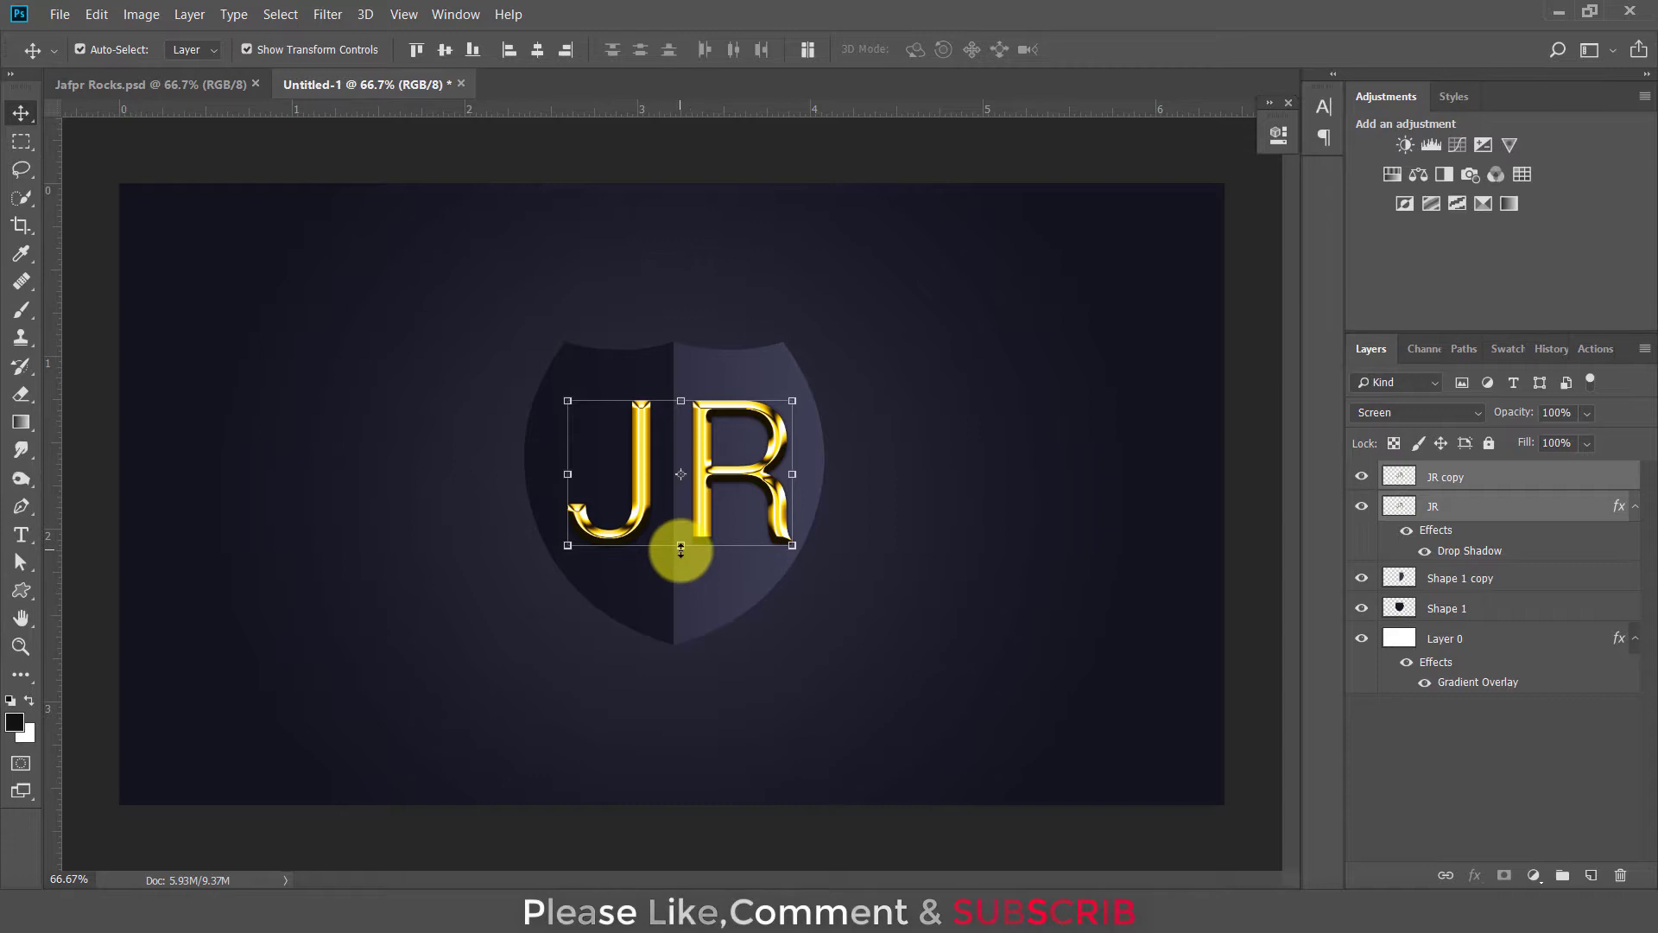
pyautogui.moveTo(681, 550); pyautogui.dragTo(680, 558)
pyautogui.press('Return')
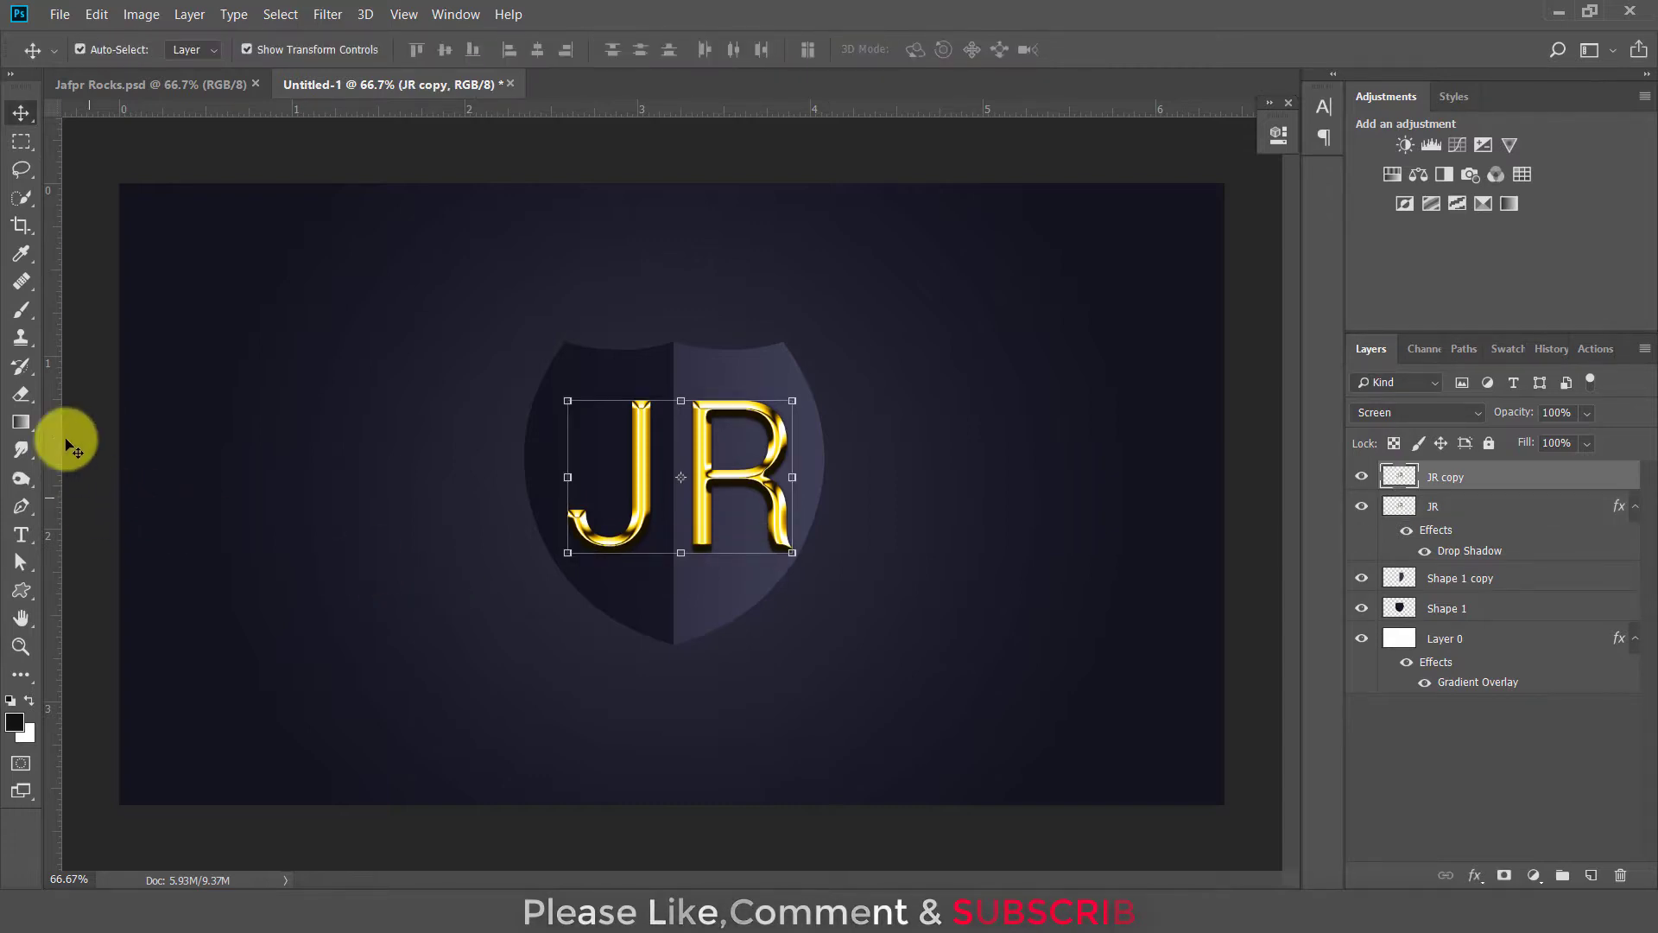
# Type 'JAFOR' above the shield and 'ROCKS' below it as one text layer
pyautogui.click(21, 535)
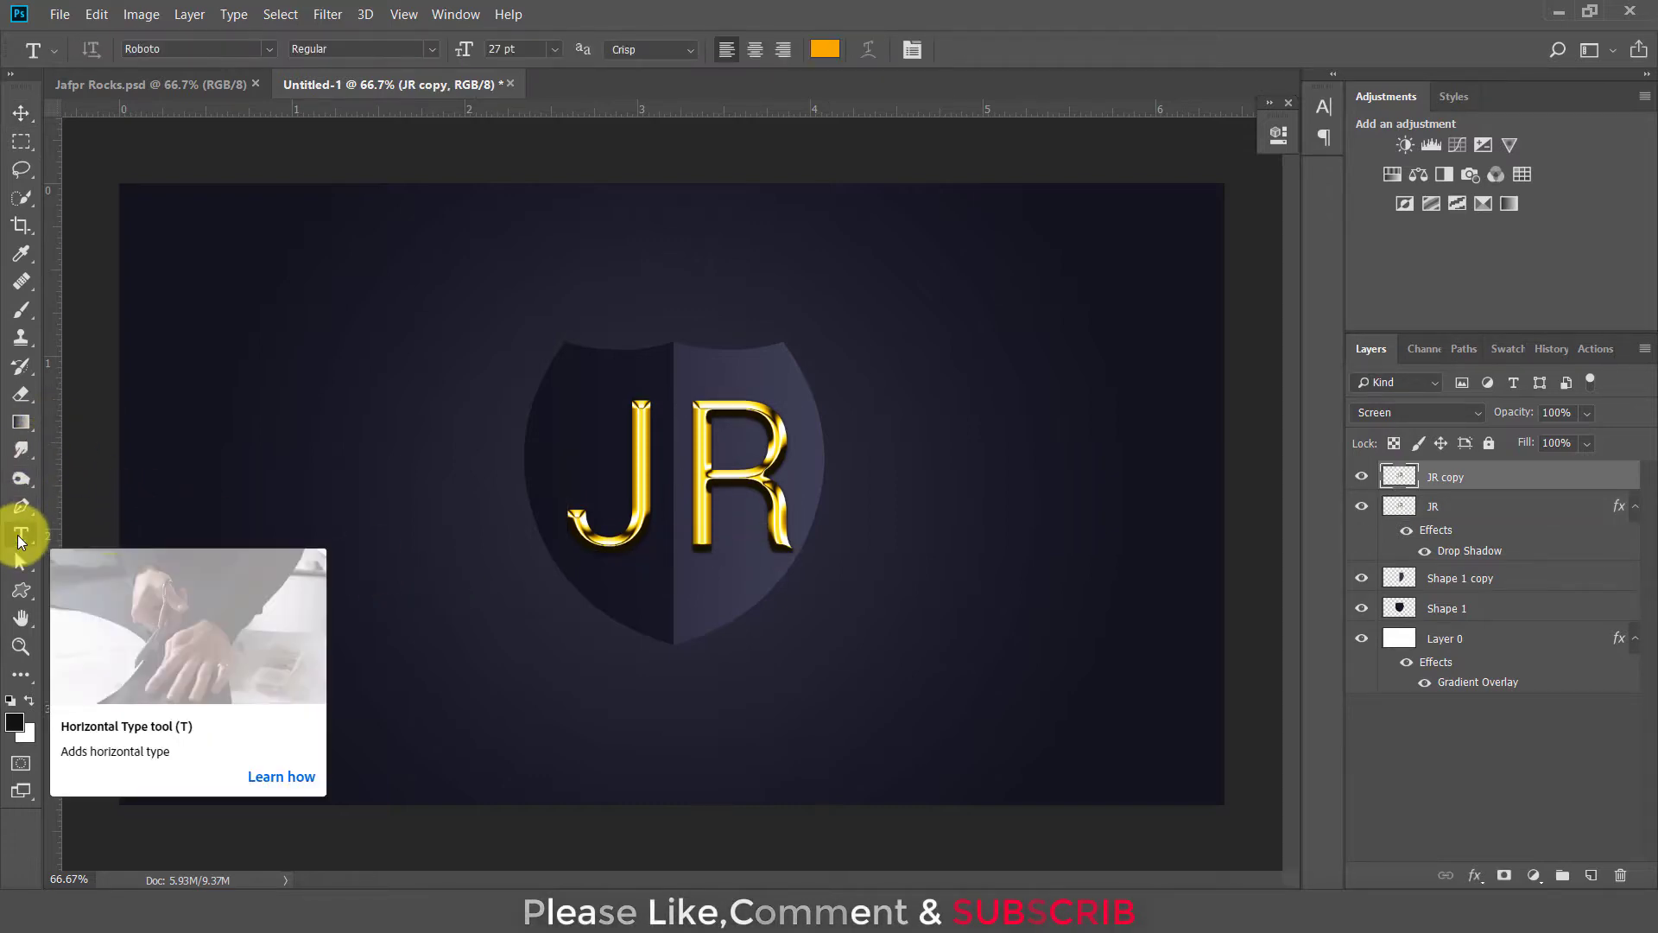
pyautogui.click(572, 262)
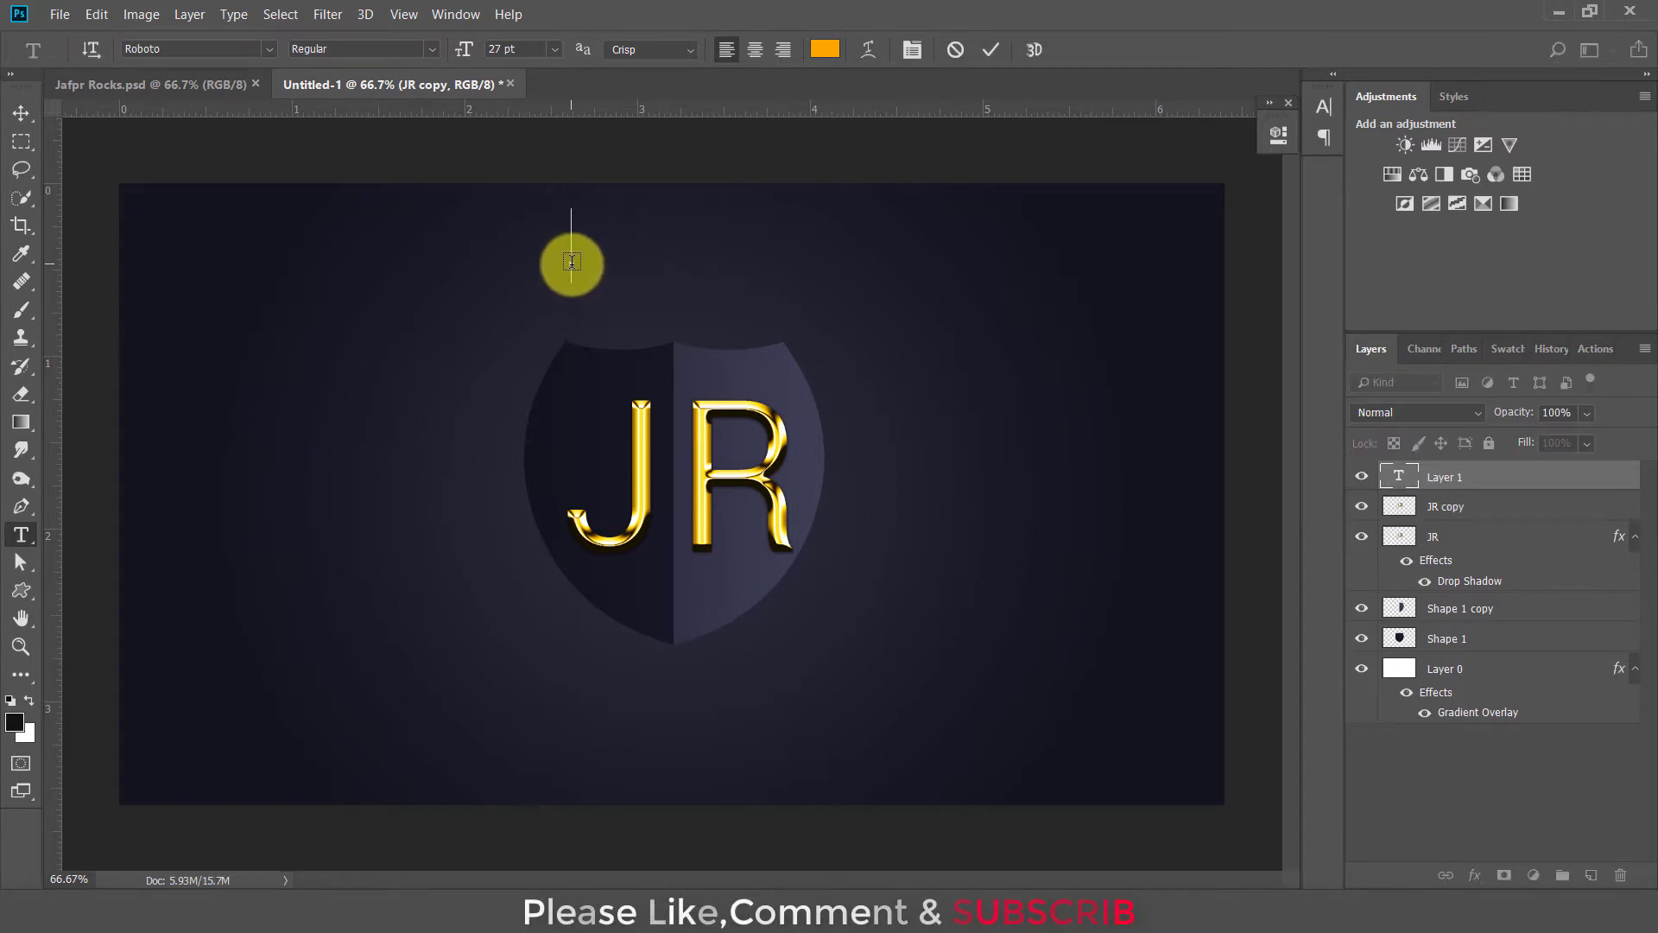
pyautogui.write('JAFOR')
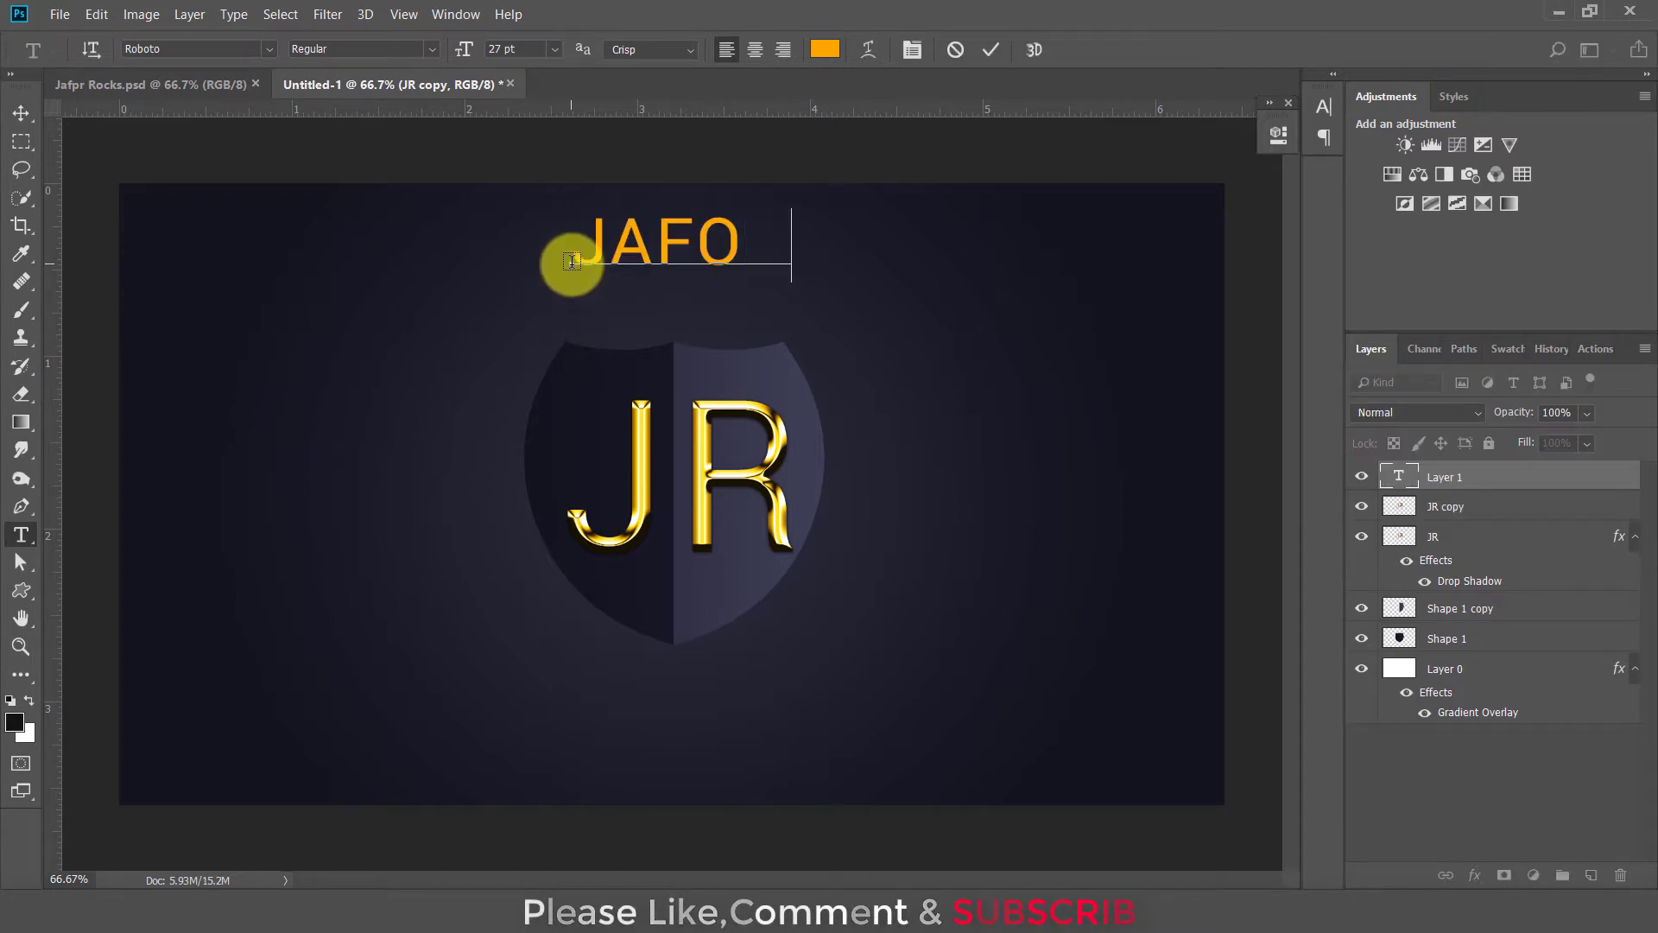
pyautogui.press('Return')
pyautogui.write('ROCKS')
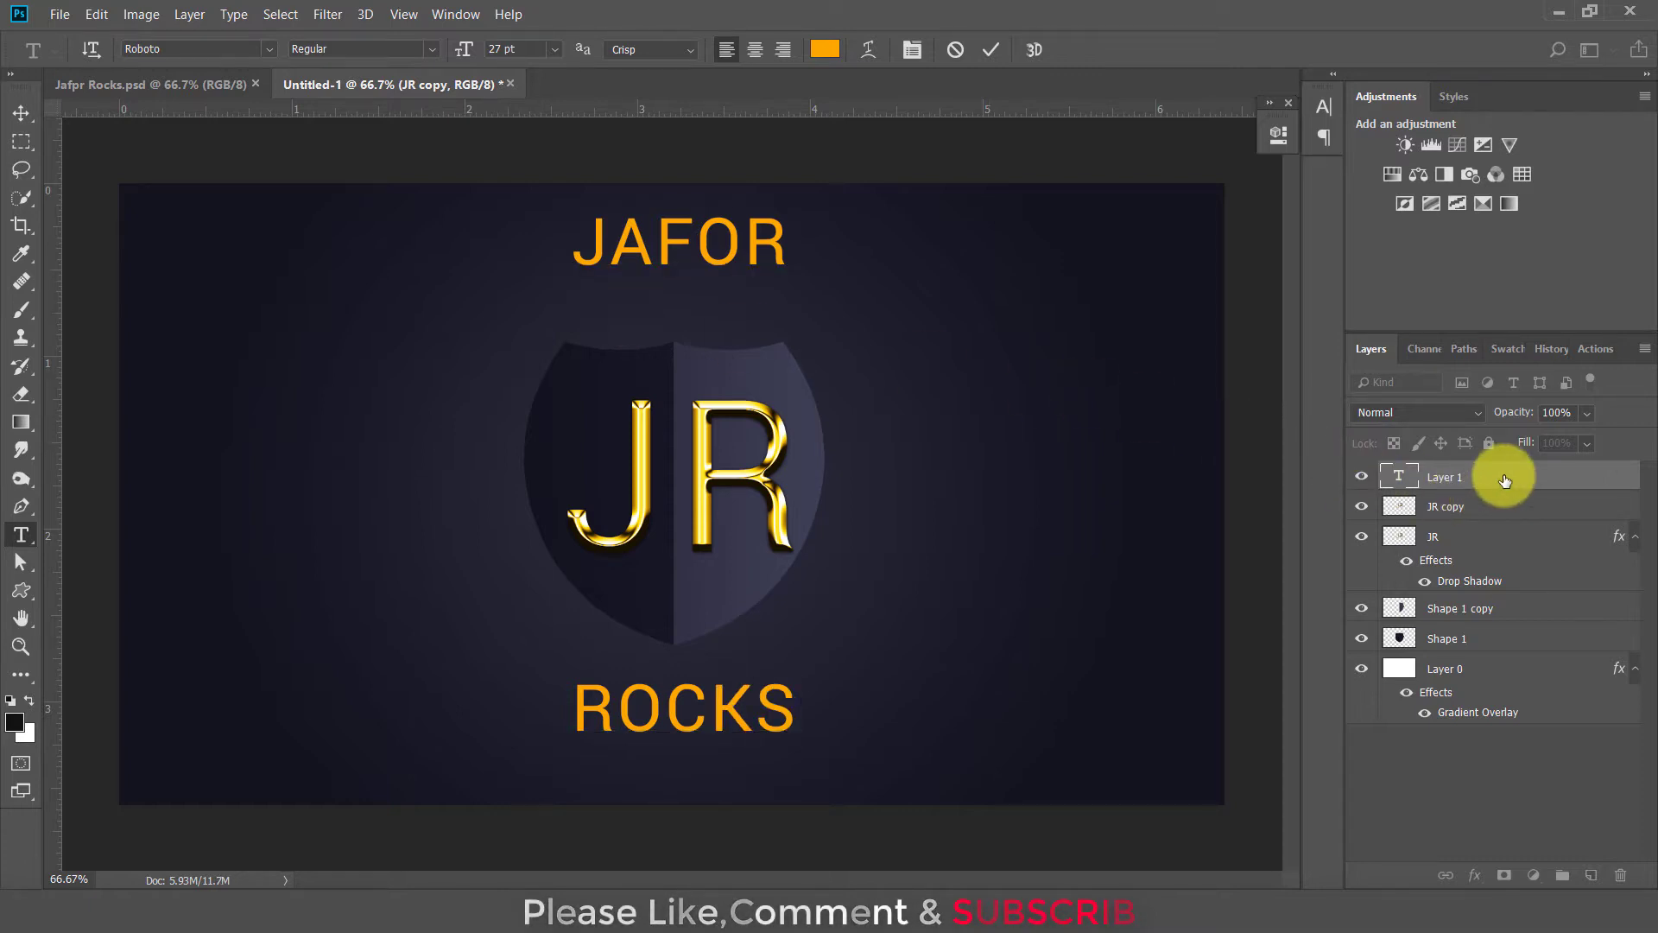
pyautogui.click(1504, 480)
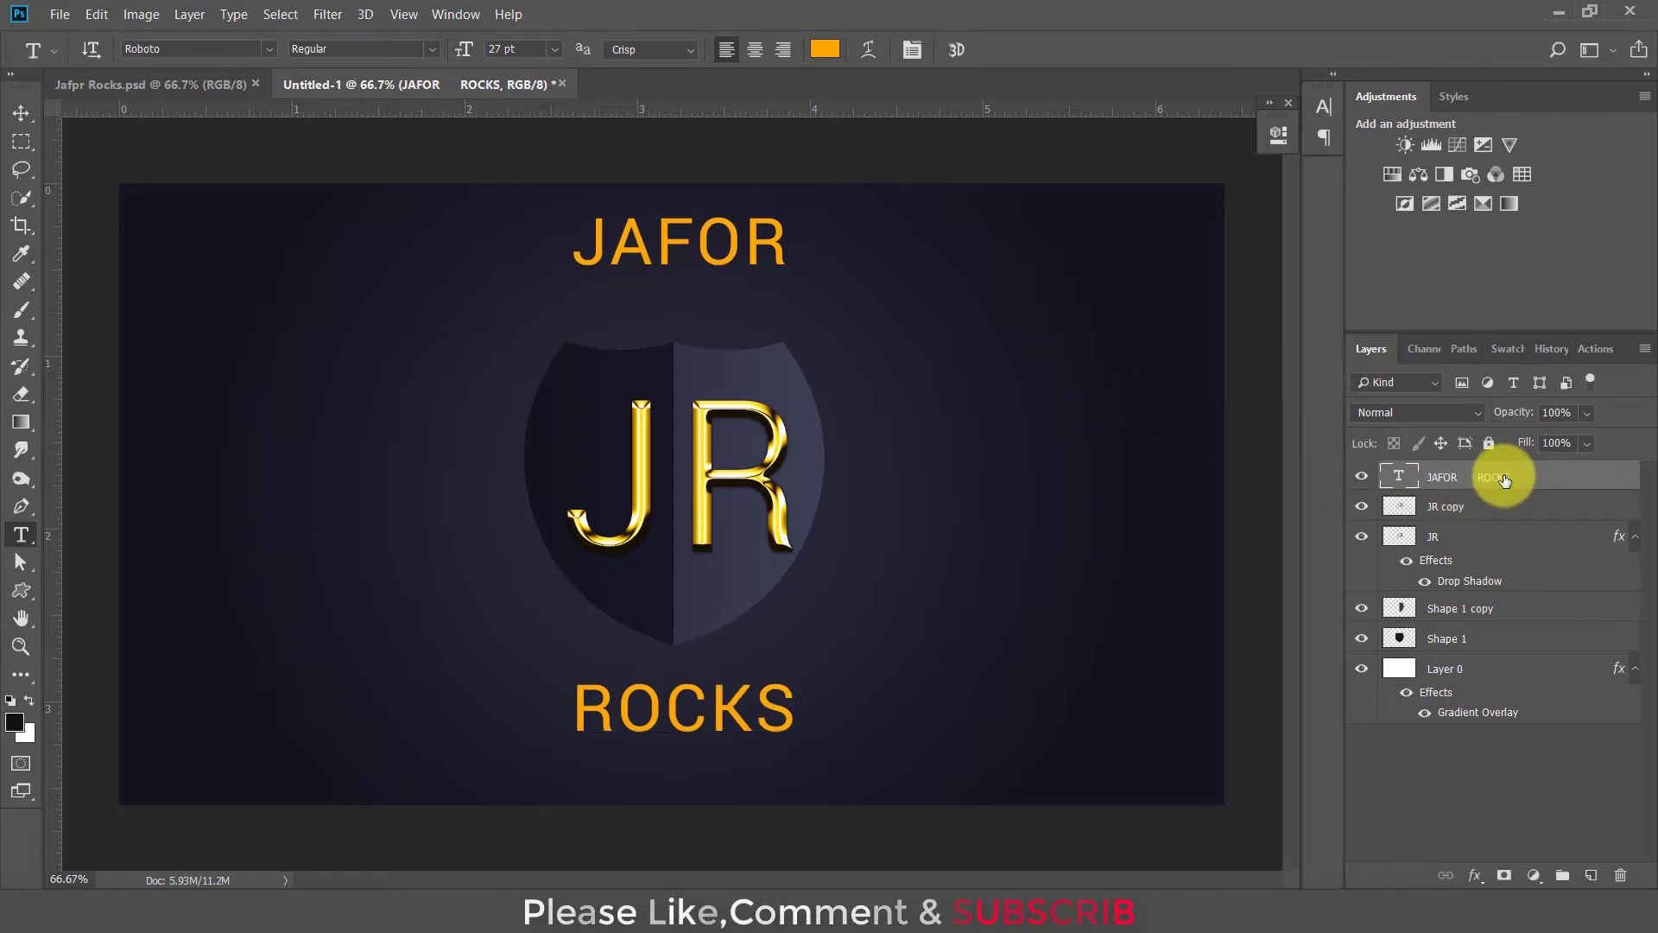
pyautogui.click(21, 113)
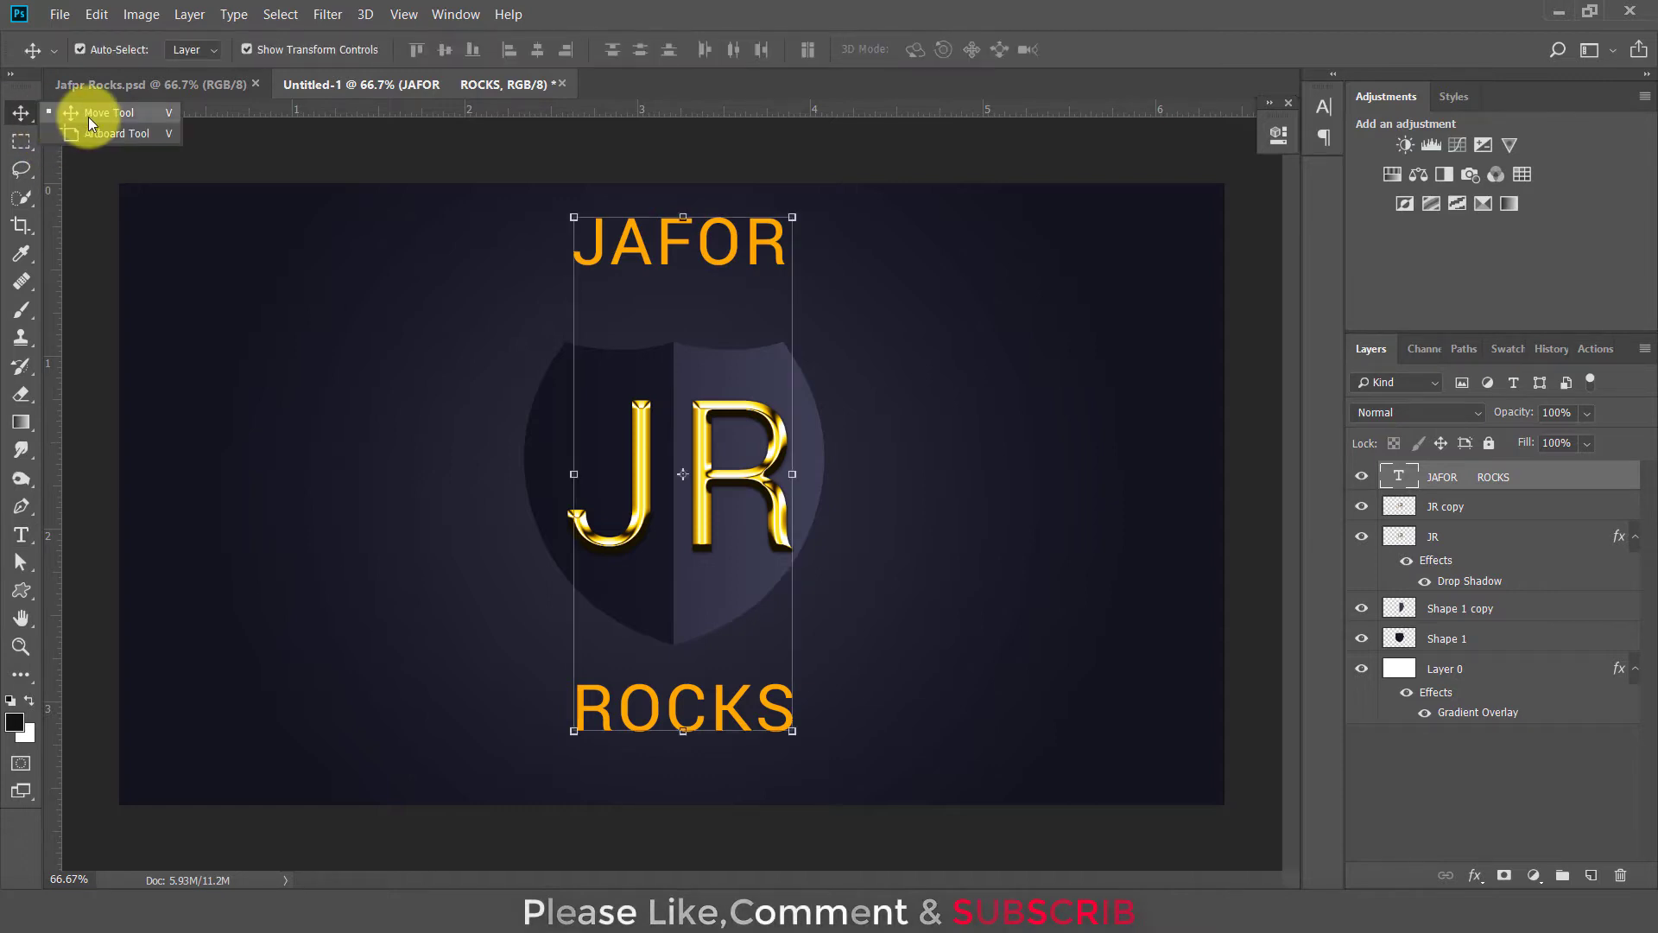
# Add Bevel & Emboss with reduced Depth and a Drop Shadow to the JAFOR ROCKS text
pyautogui.hotkey('shift', 'Down')
pyautogui.hotkey('shift', 'Down')
pyautogui.rightClick(1572, 481)
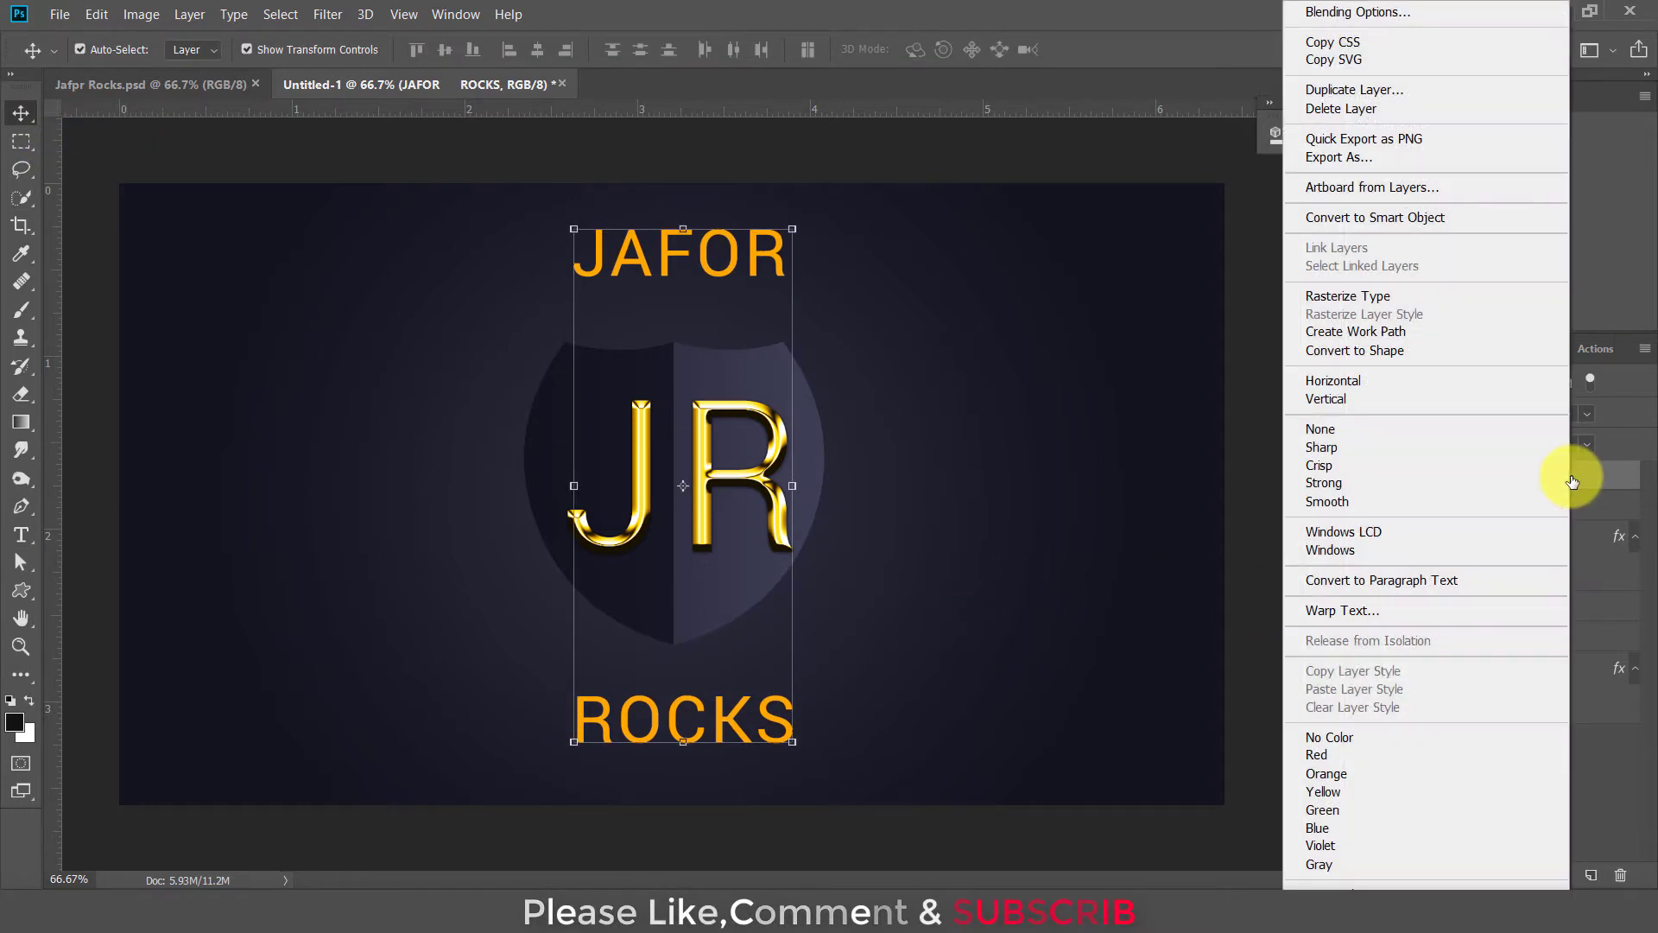
pyautogui.click(1409, 12)
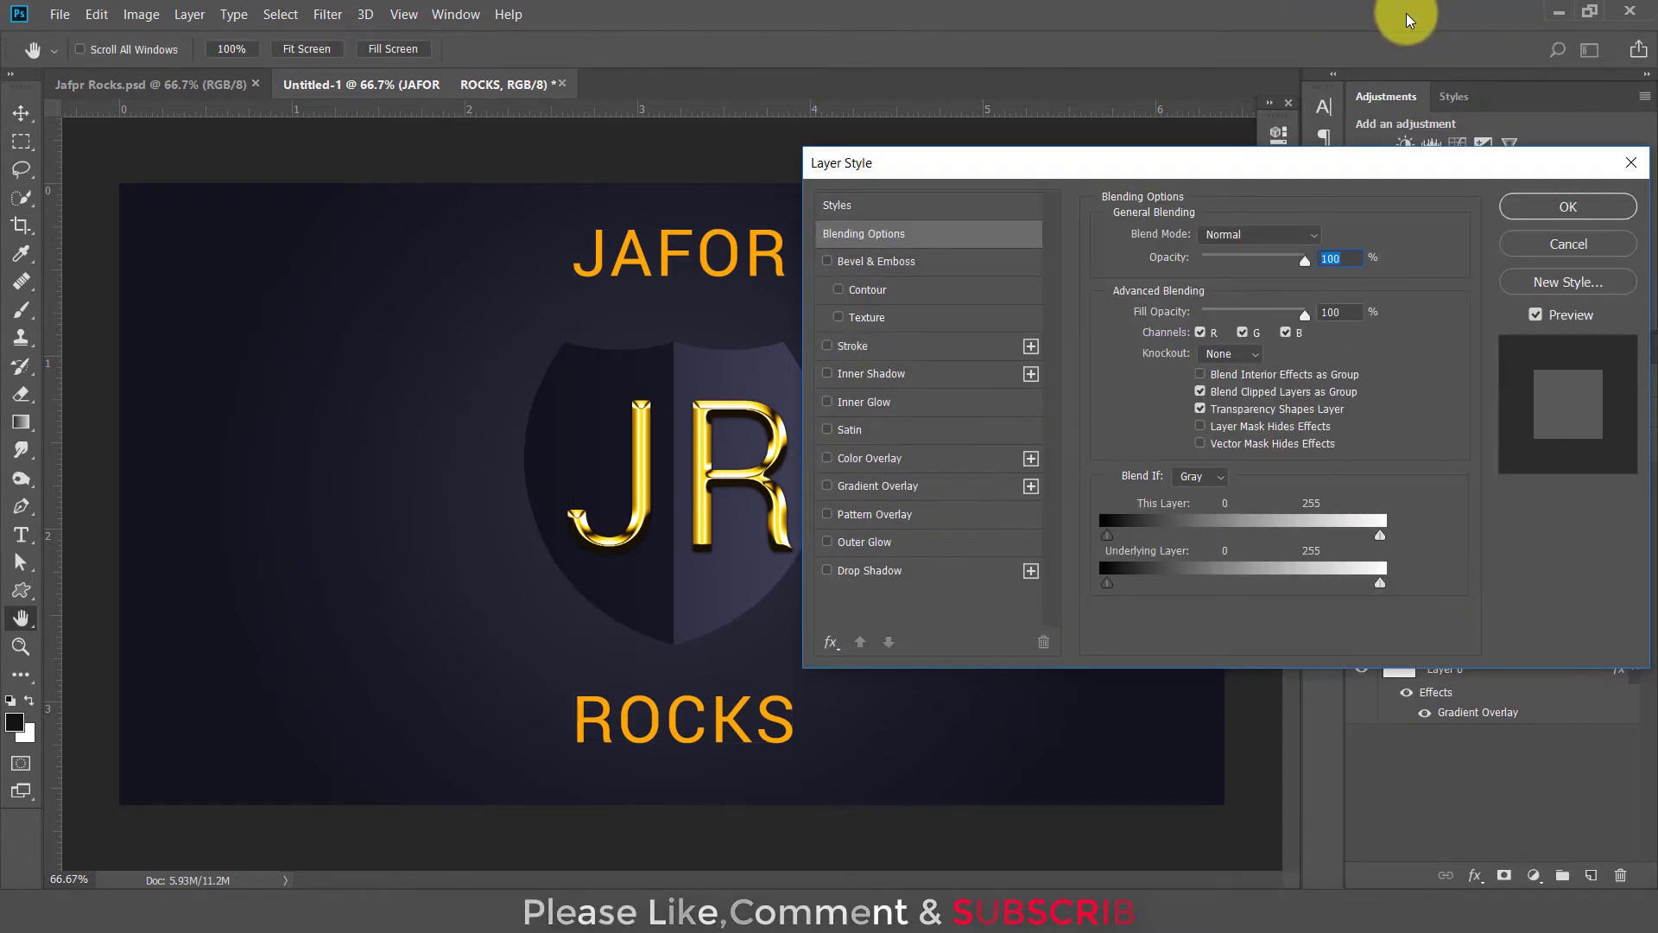
pyautogui.click(943, 260)
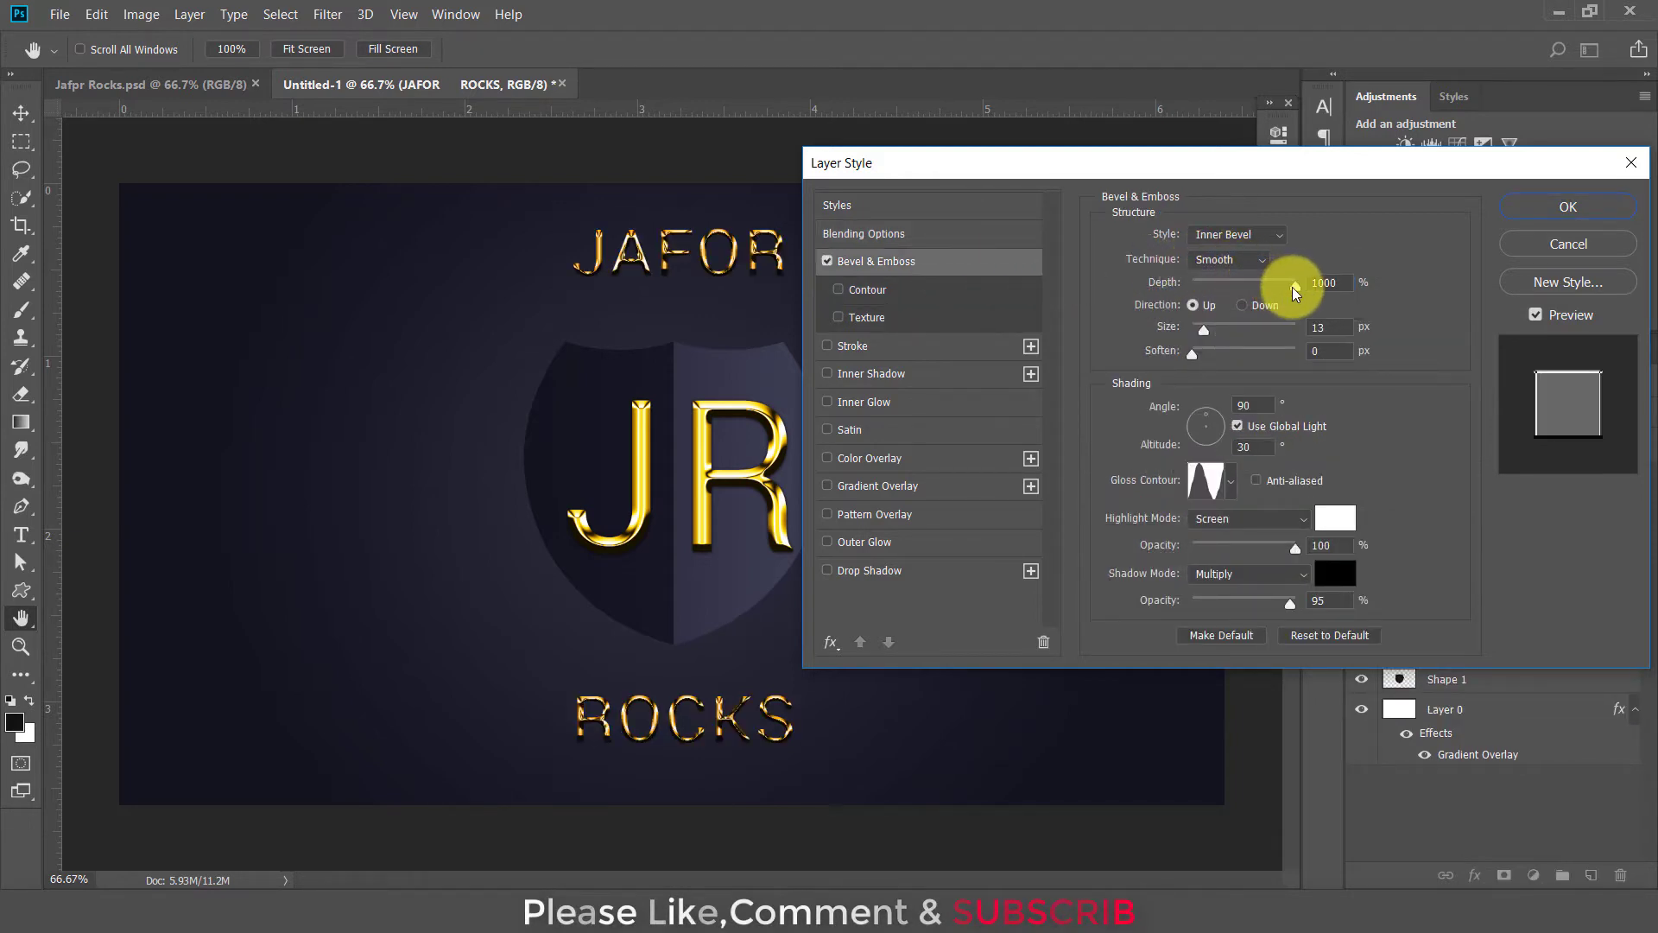
pyautogui.moveTo(1287, 291)
pyautogui.mouseDown()
pyautogui.moveTo(1200, 291)
pyautogui.moveTo(1202, 333)
pyautogui.mouseUp()
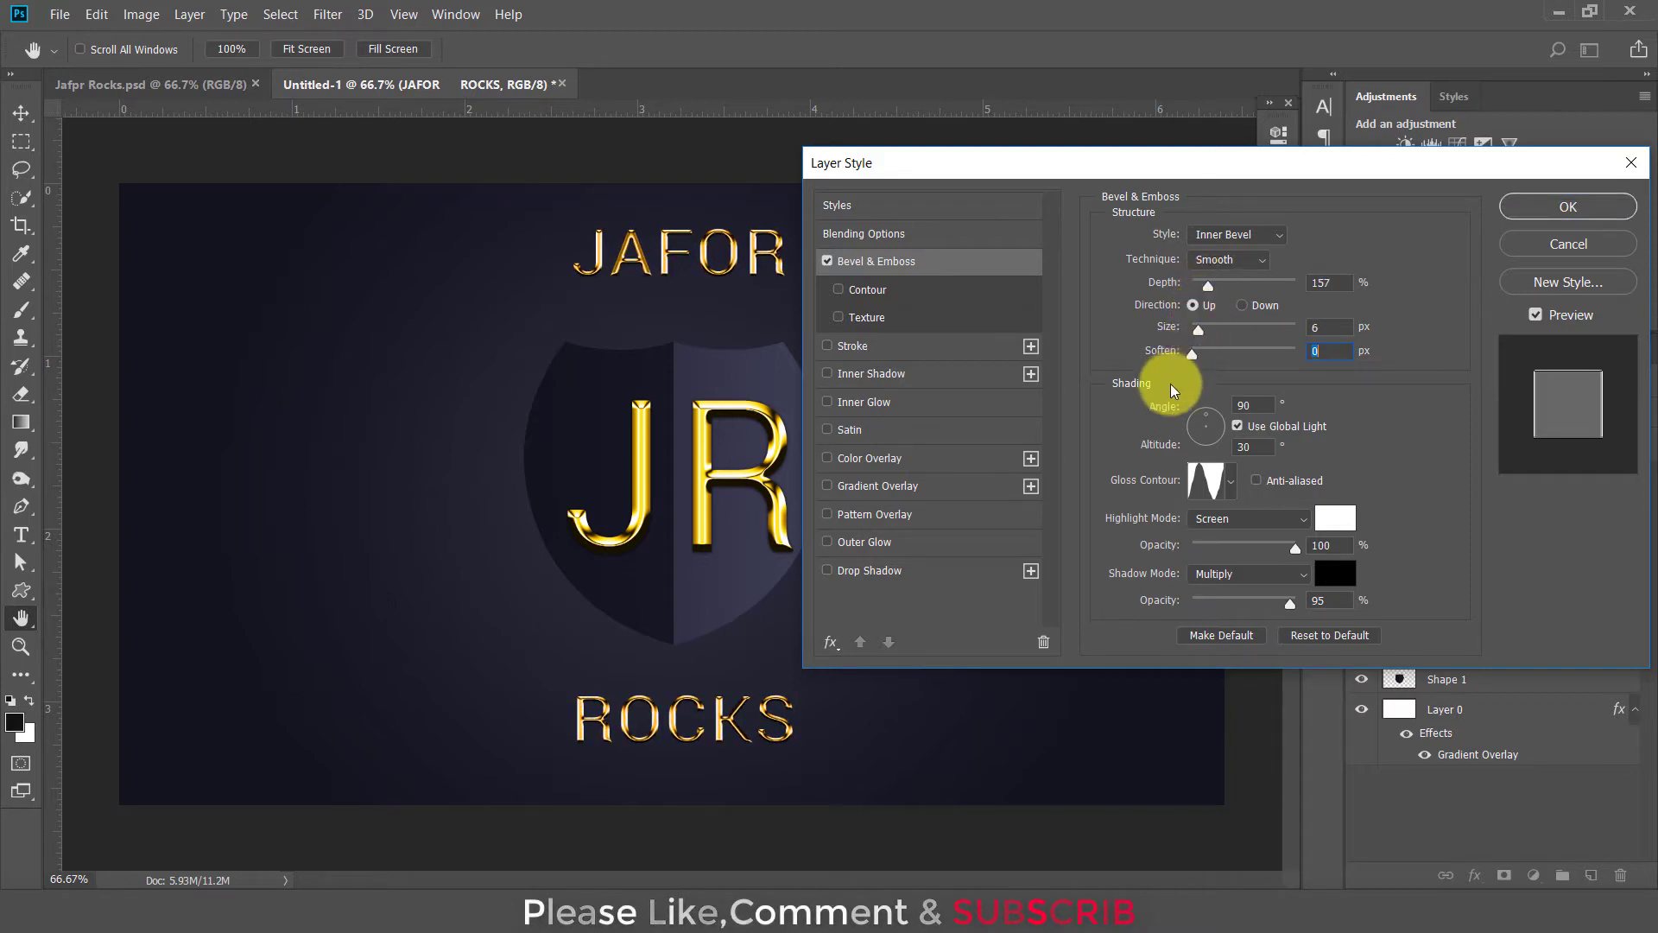
pyautogui.click(932, 573)
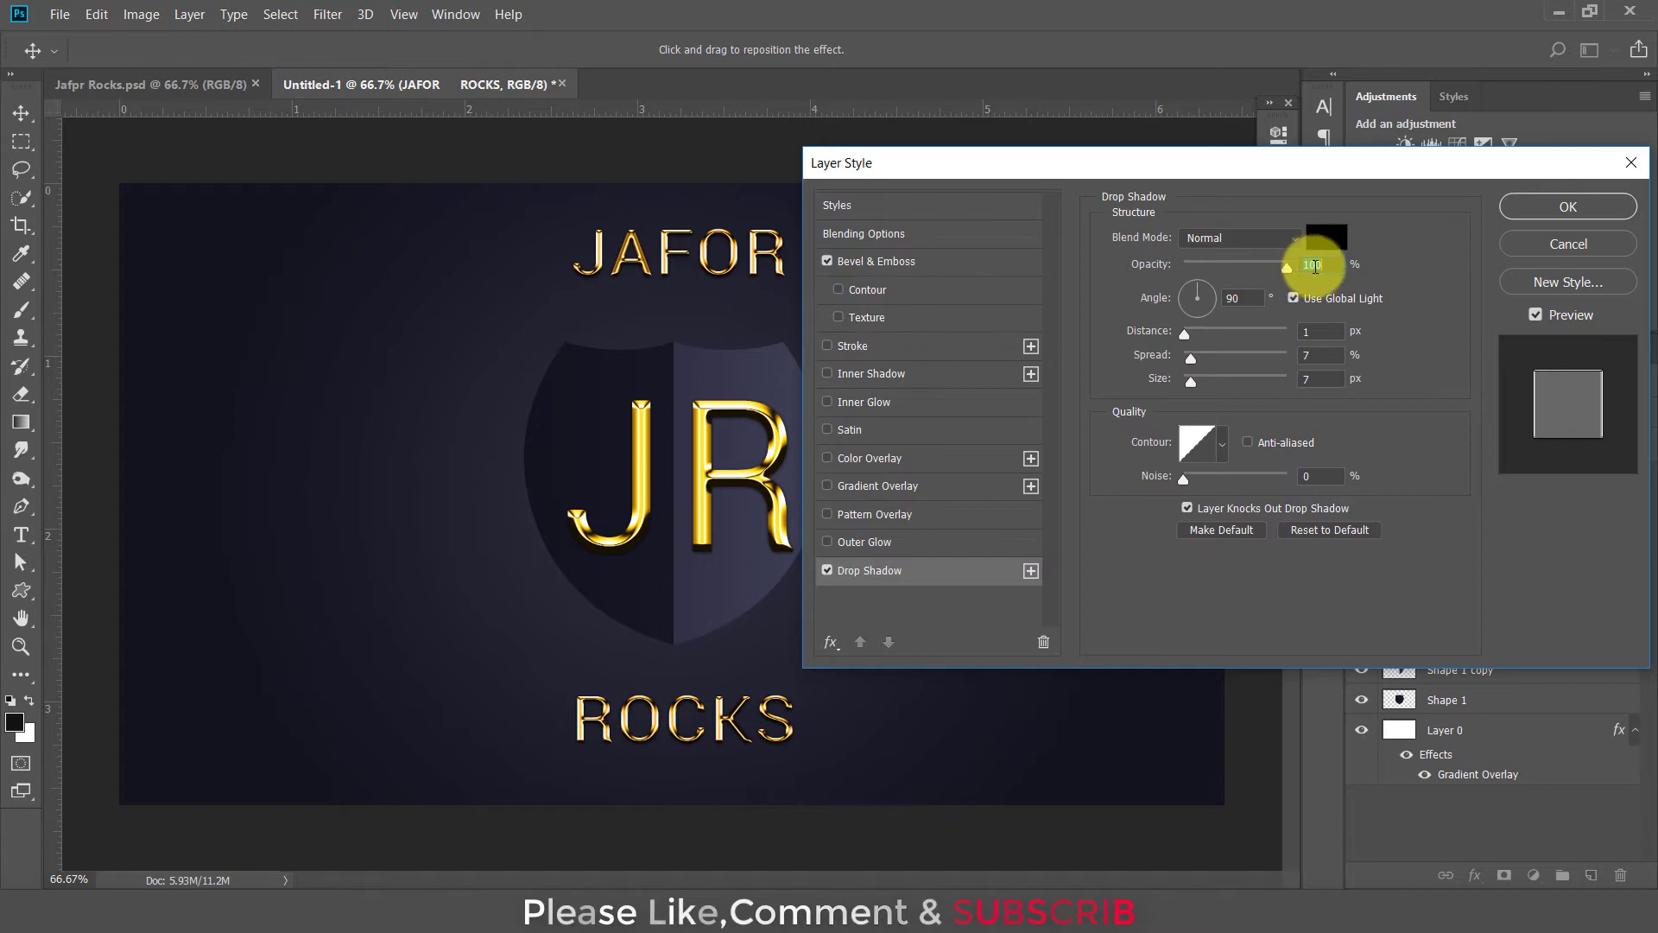
pyautogui.click(1567, 207)
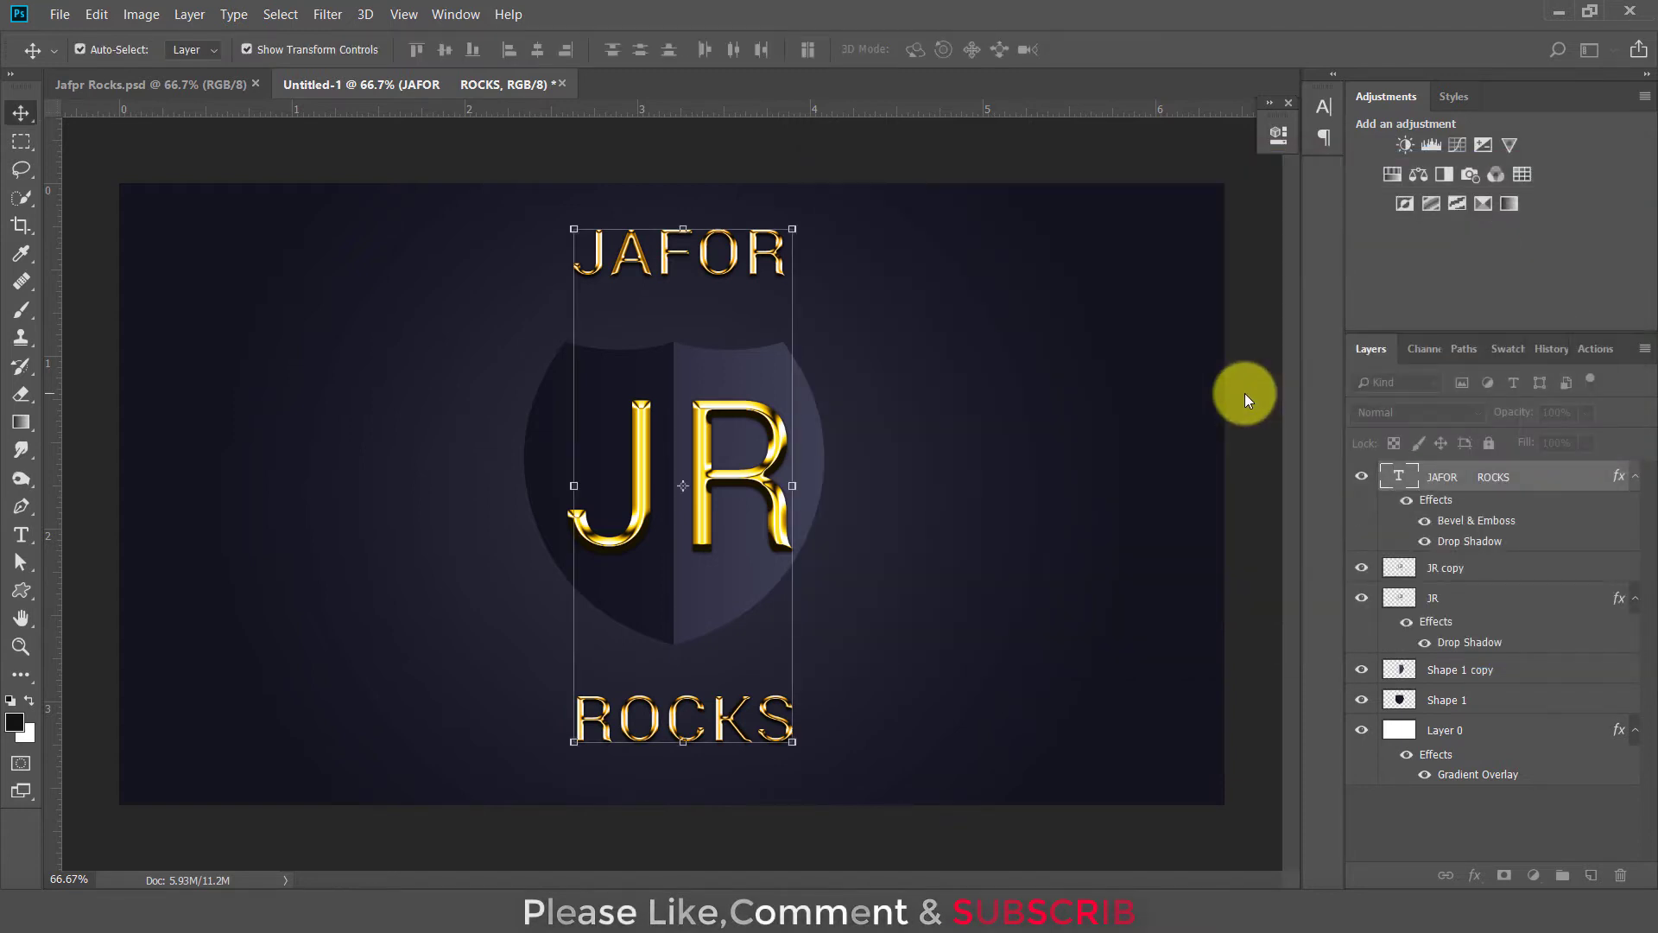
# Duplicate the JAFOR ROCKS layer and set the copy's blend mode to Screen
pyautogui.hotkey('ctrl', 'j')
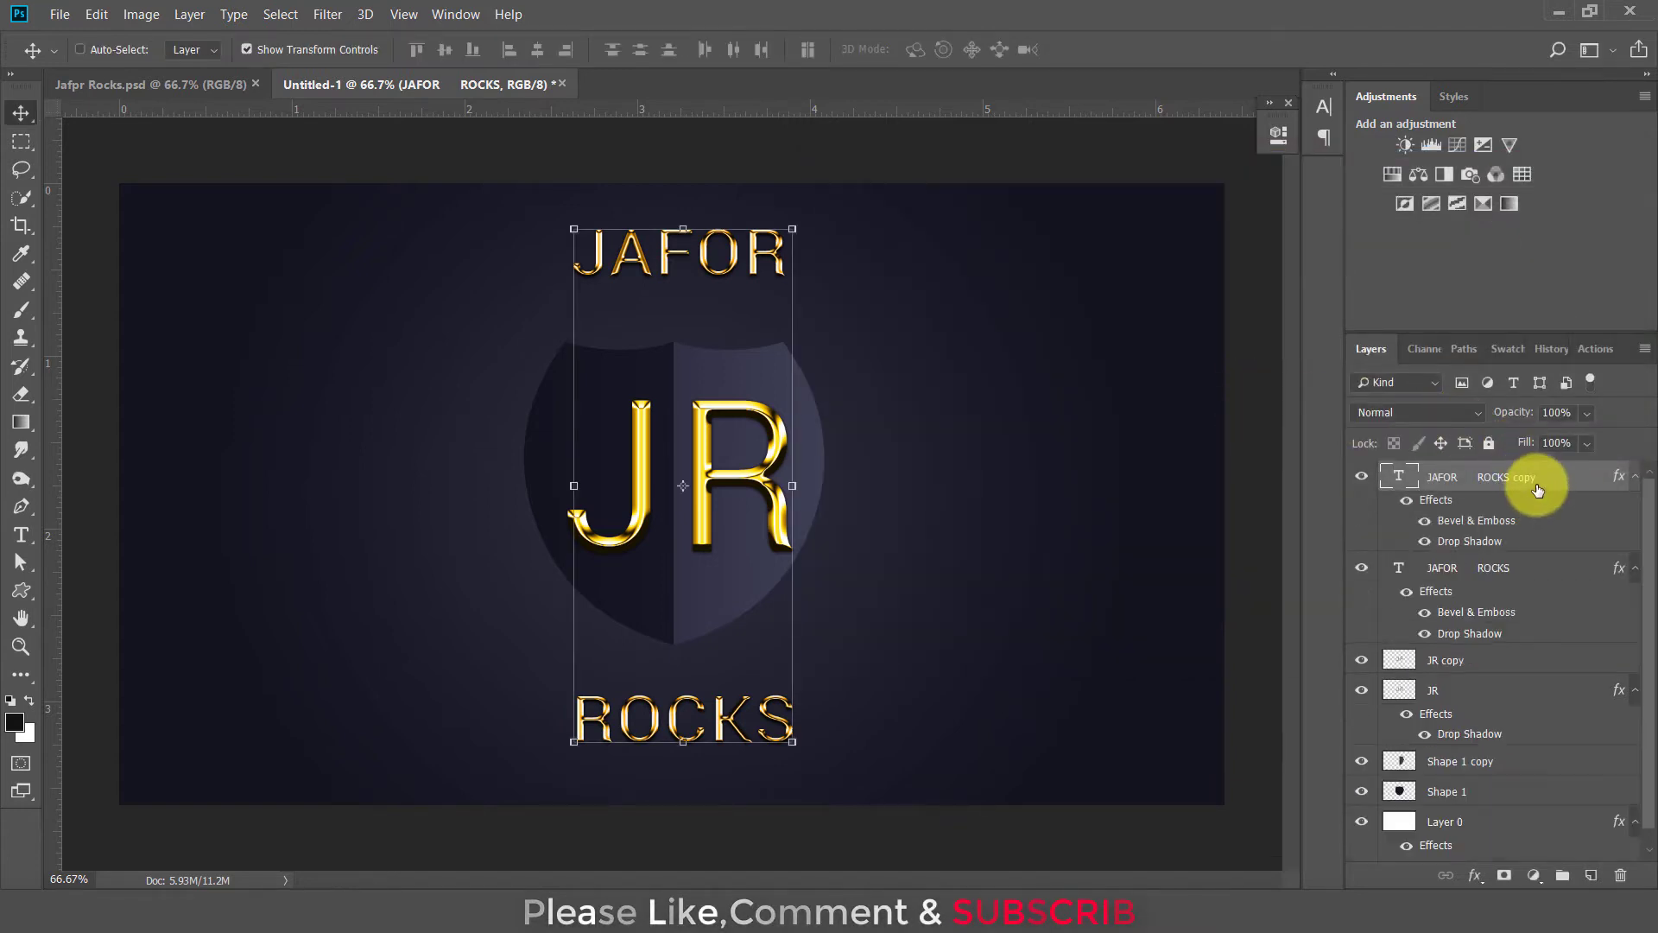
pyautogui.click(1466, 418)
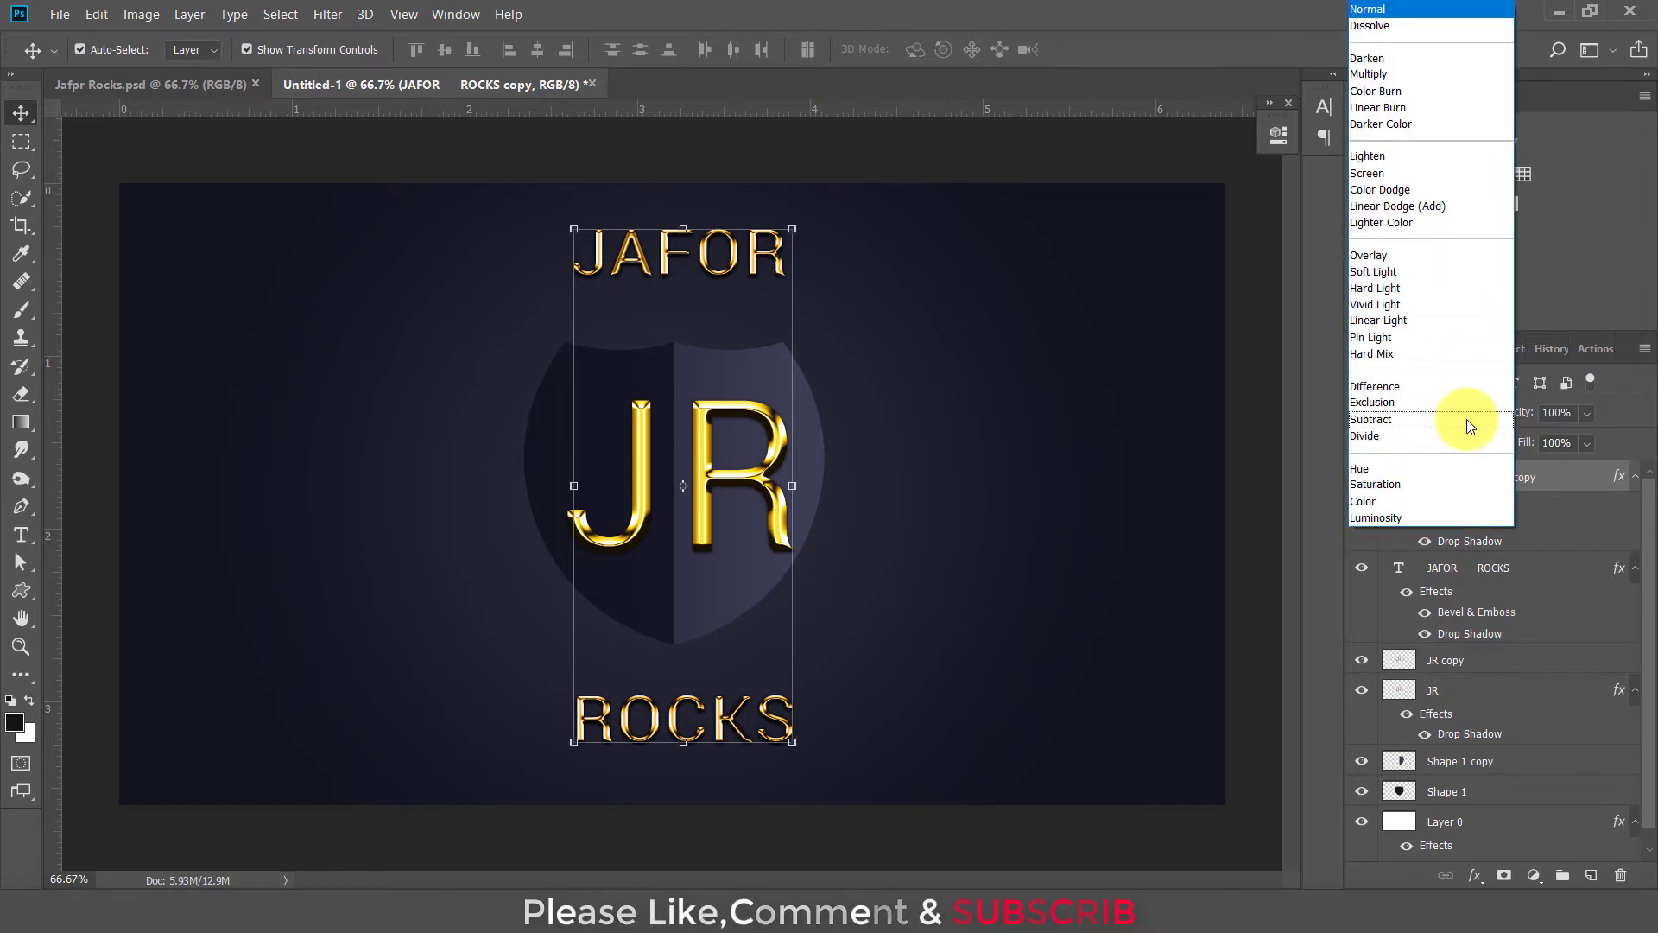
pyautogui.click(1403, 173)
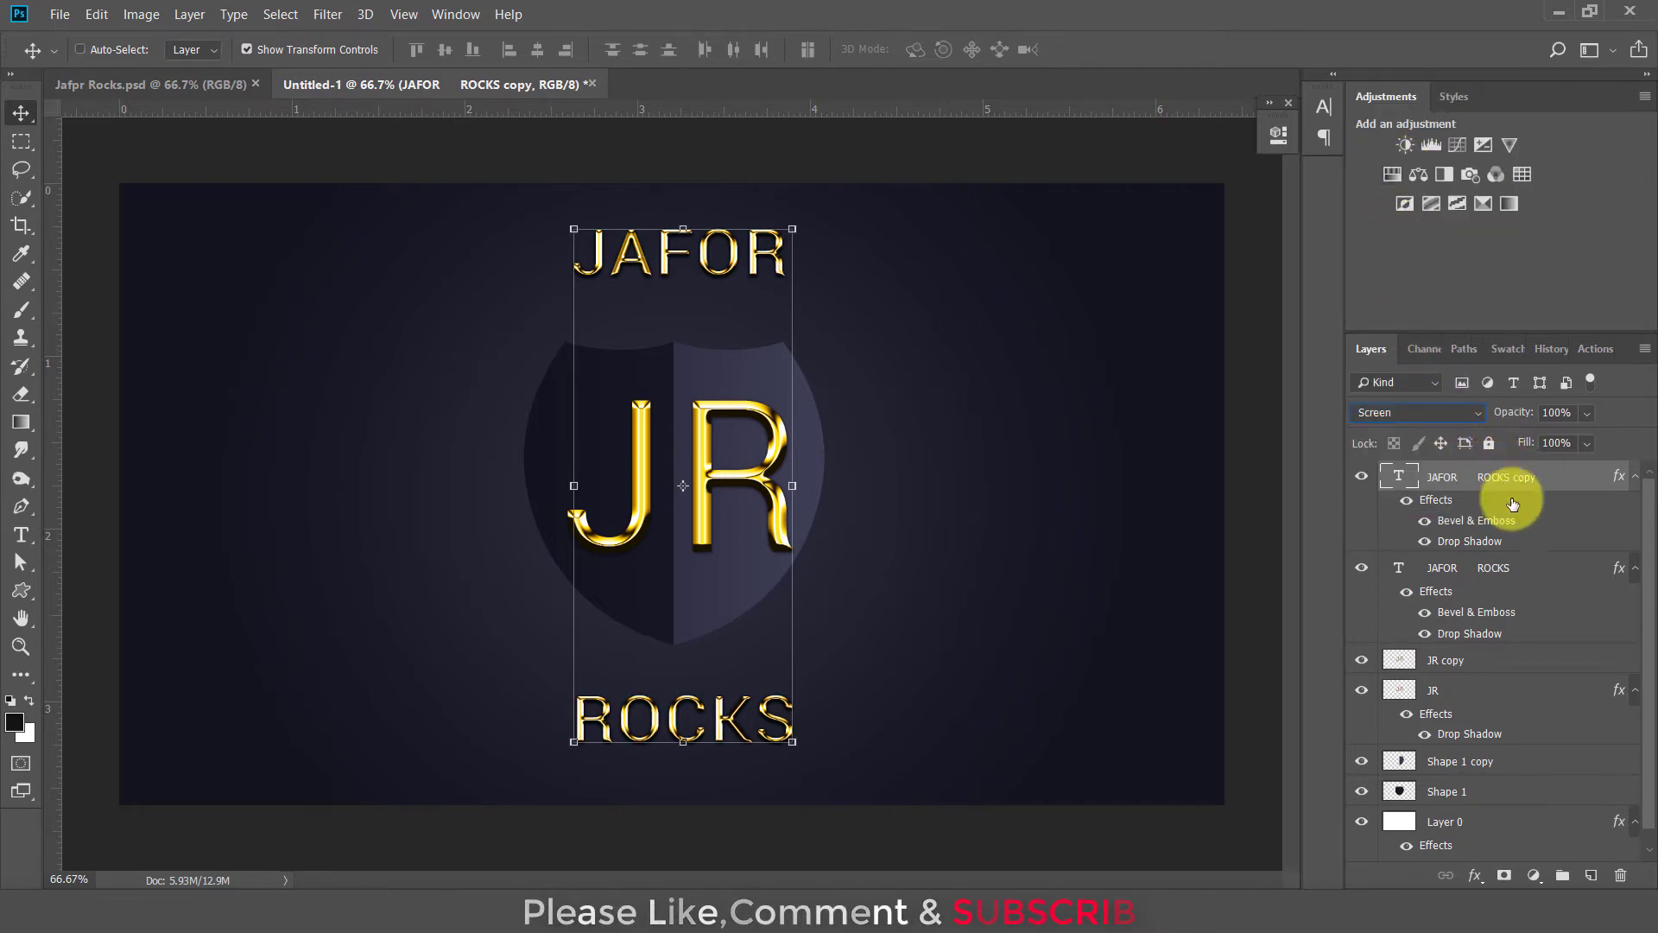
# Rasterize both text layers' styles, reset the copy to Screen, and select Layer 0
pyautogui.keyDown('ctrl'); pyautogui.click(1517, 565); pyautogui.keyUp('ctrl')
pyautogui.rightClick(1520, 565)
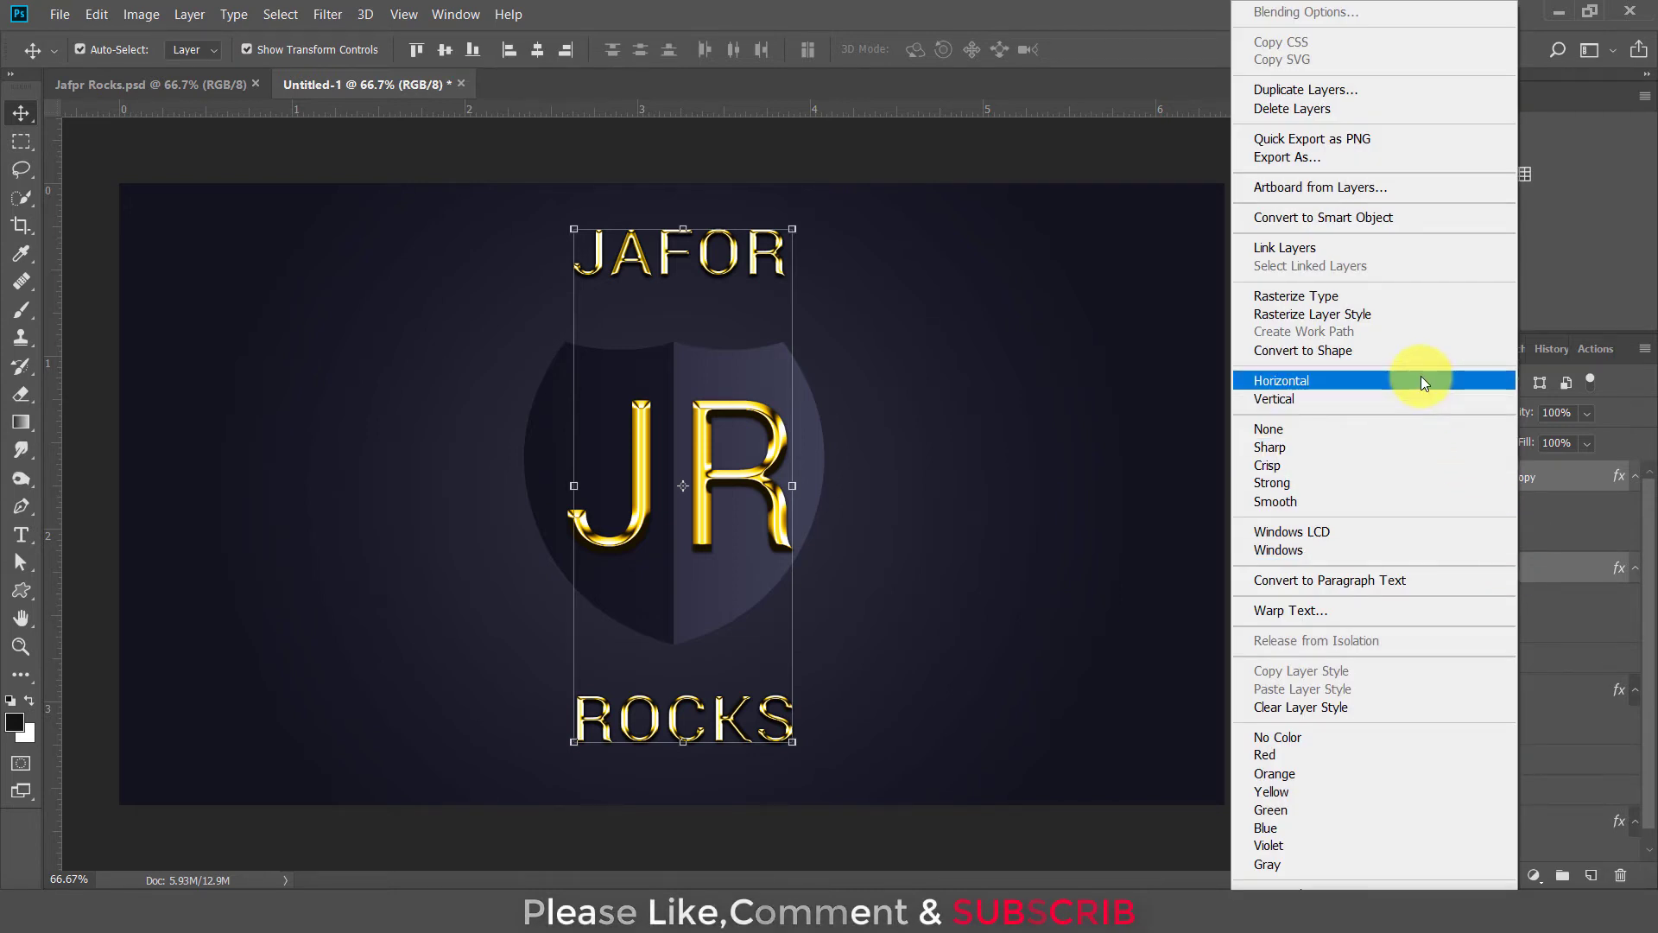
pyautogui.click(1397, 318)
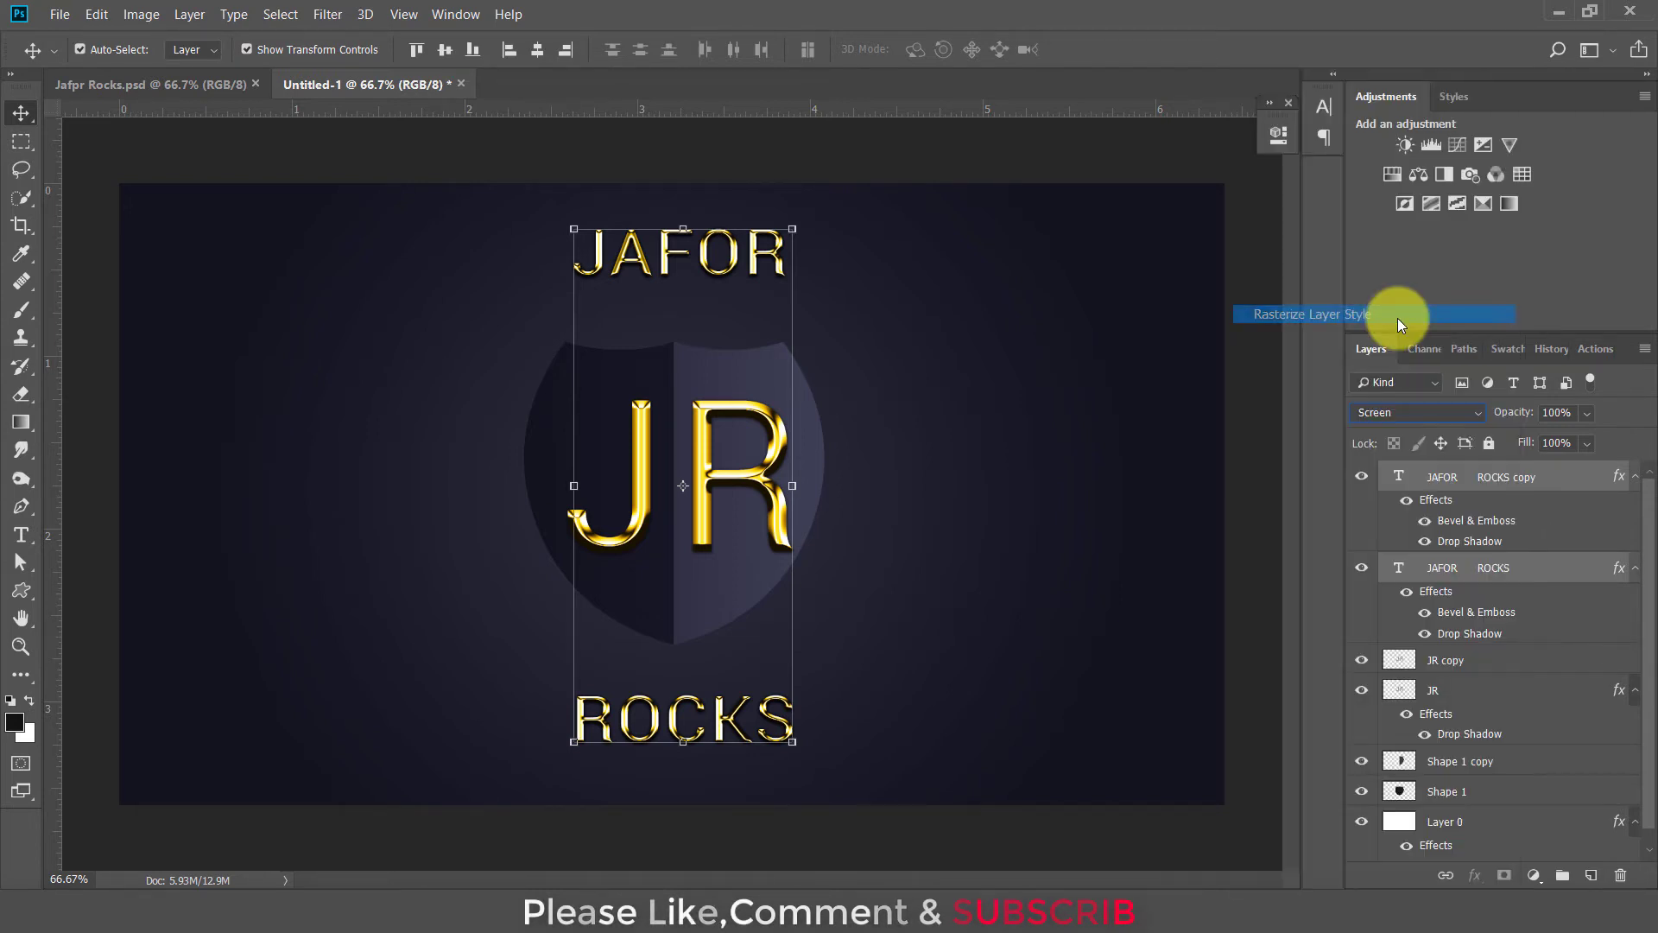
pyautogui.click(1471, 480)
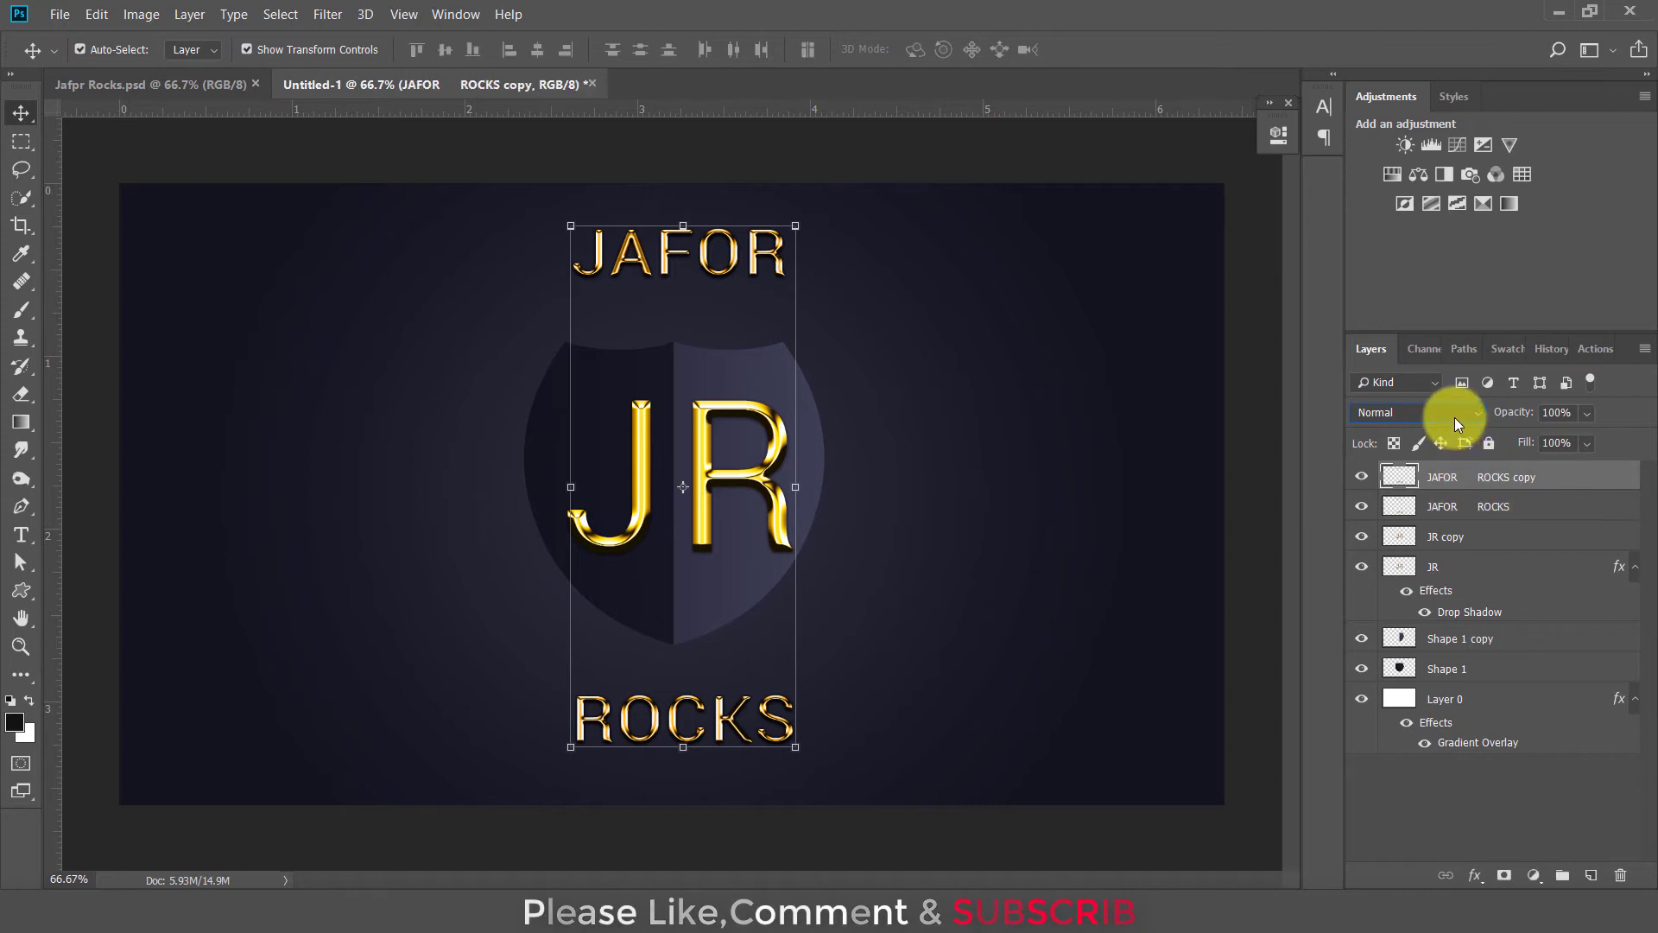
pyautogui.click(1449, 411)
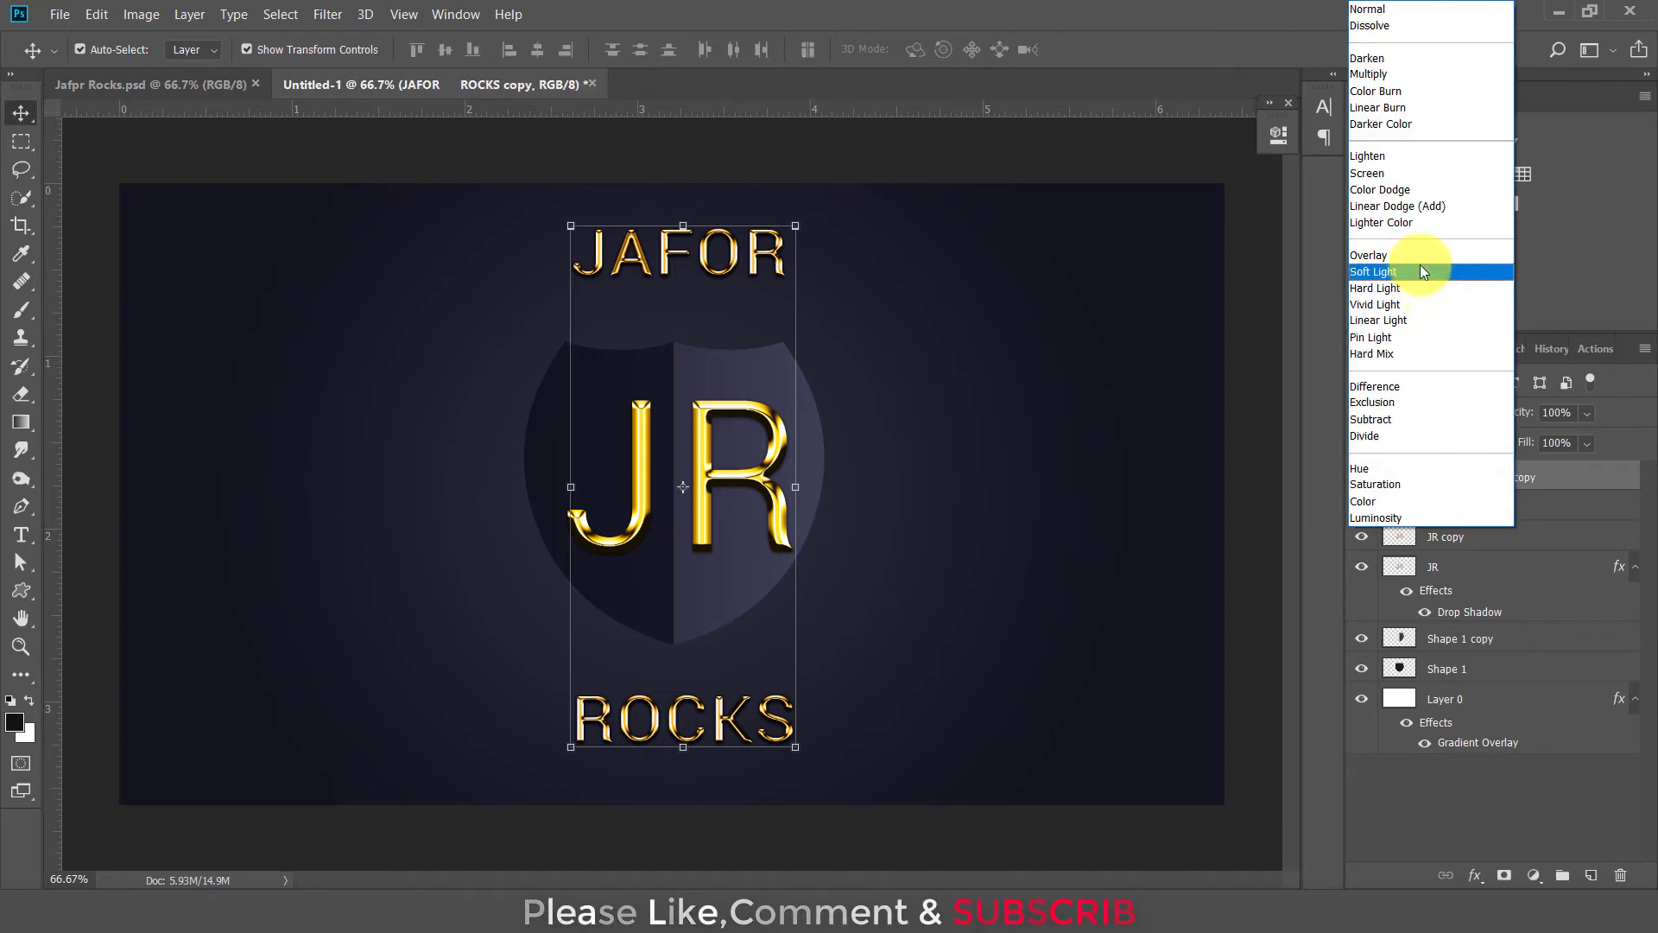
pyautogui.click(1407, 176)
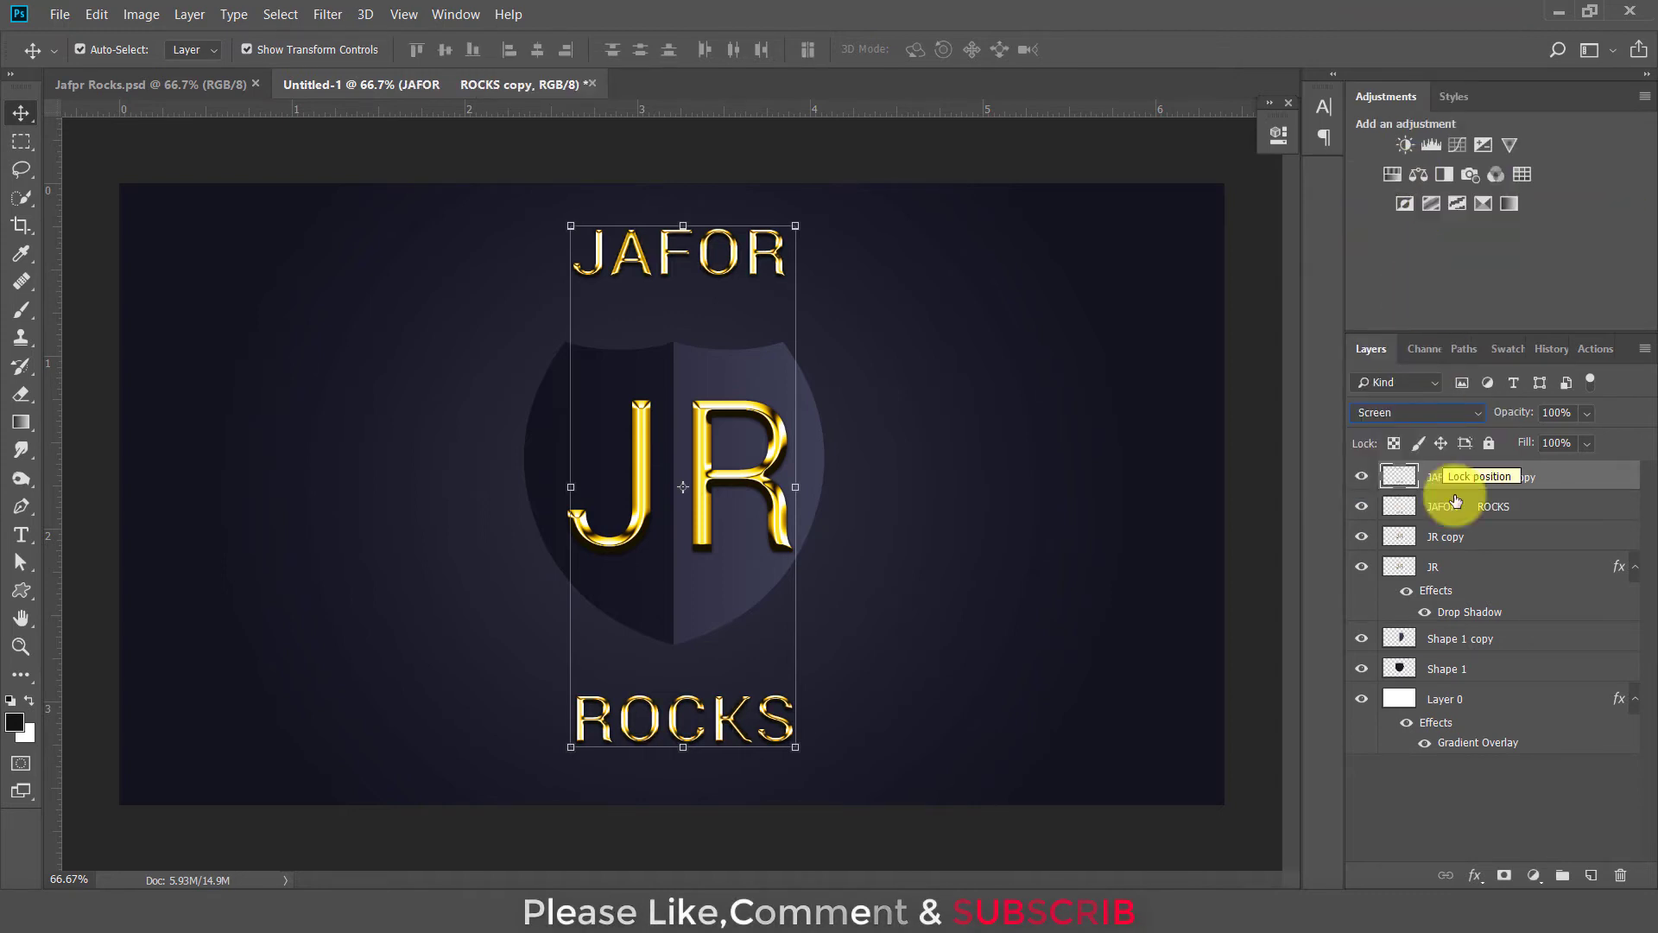
pyautogui.click(1480, 698)
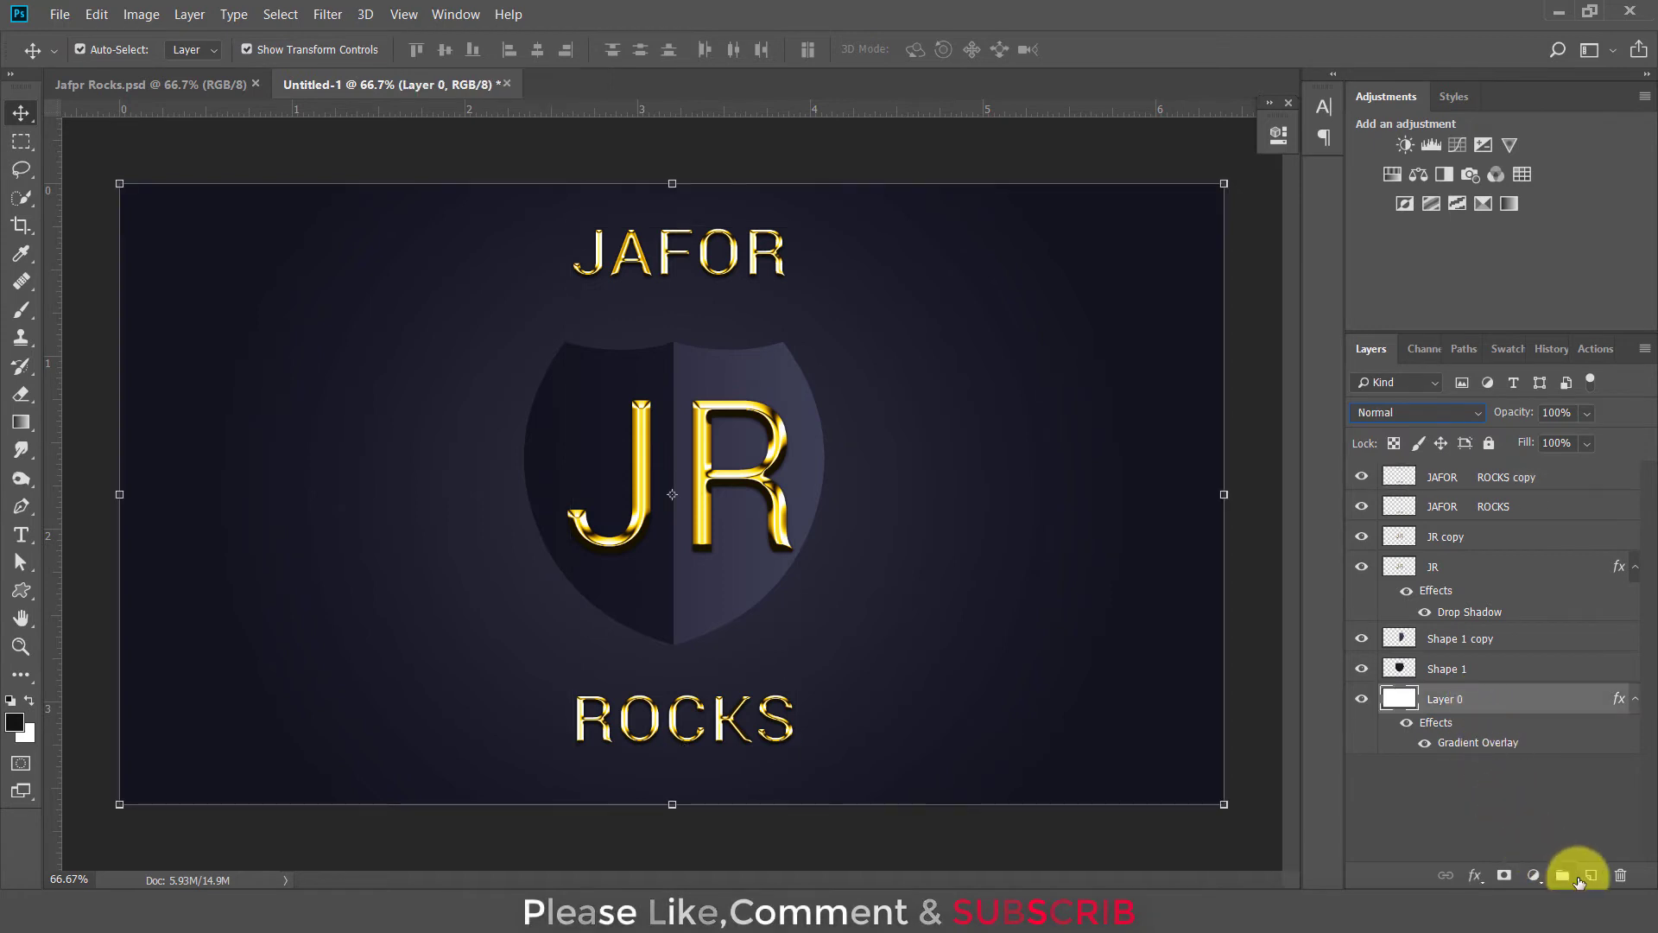
# Create a new layer above the background, pick the Brush Tool, and set the foreground colour
pyautogui.click(1589, 876)
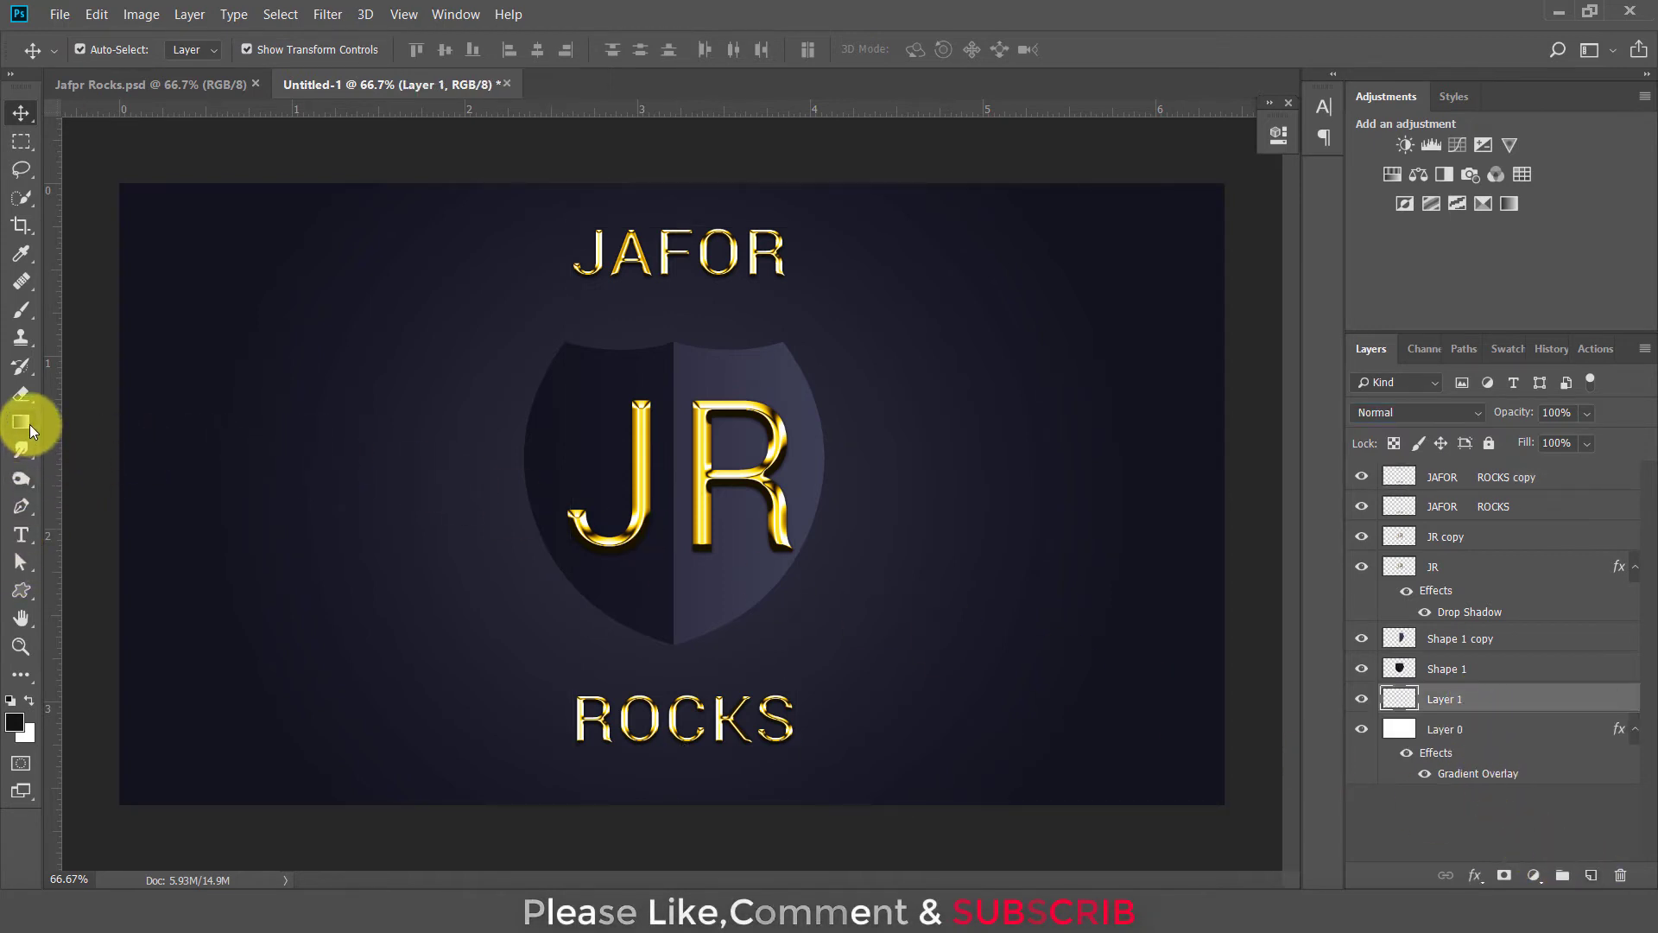
pyautogui.click(24, 315)
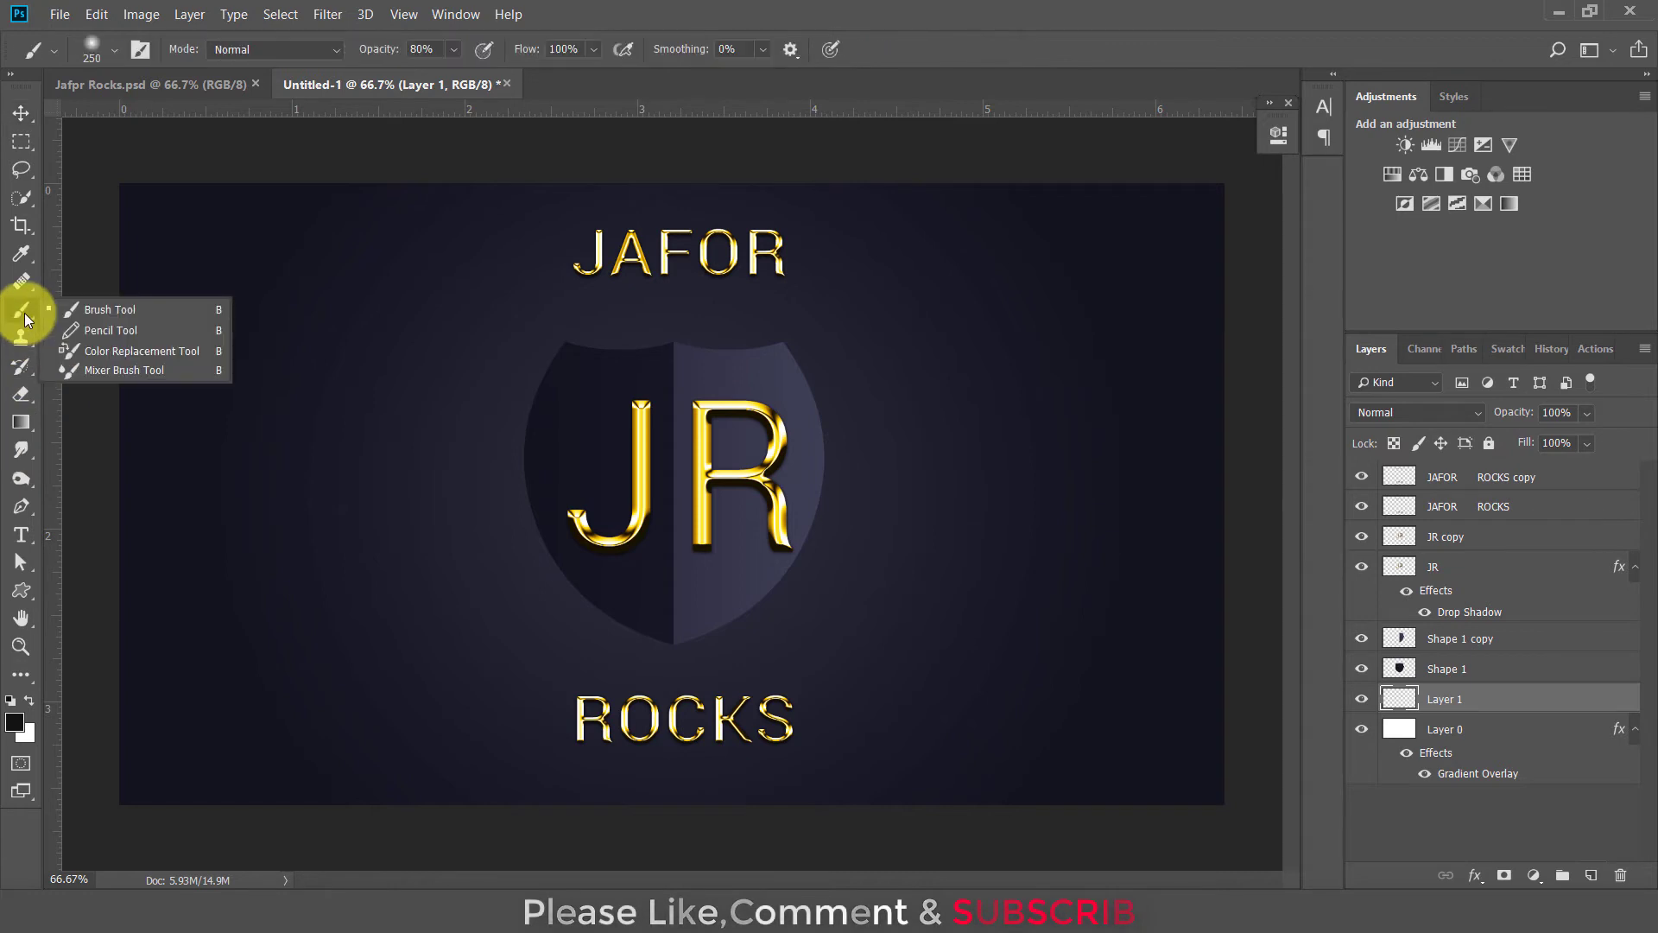
pyautogui.click(92, 303)
pyautogui.click(19, 723)
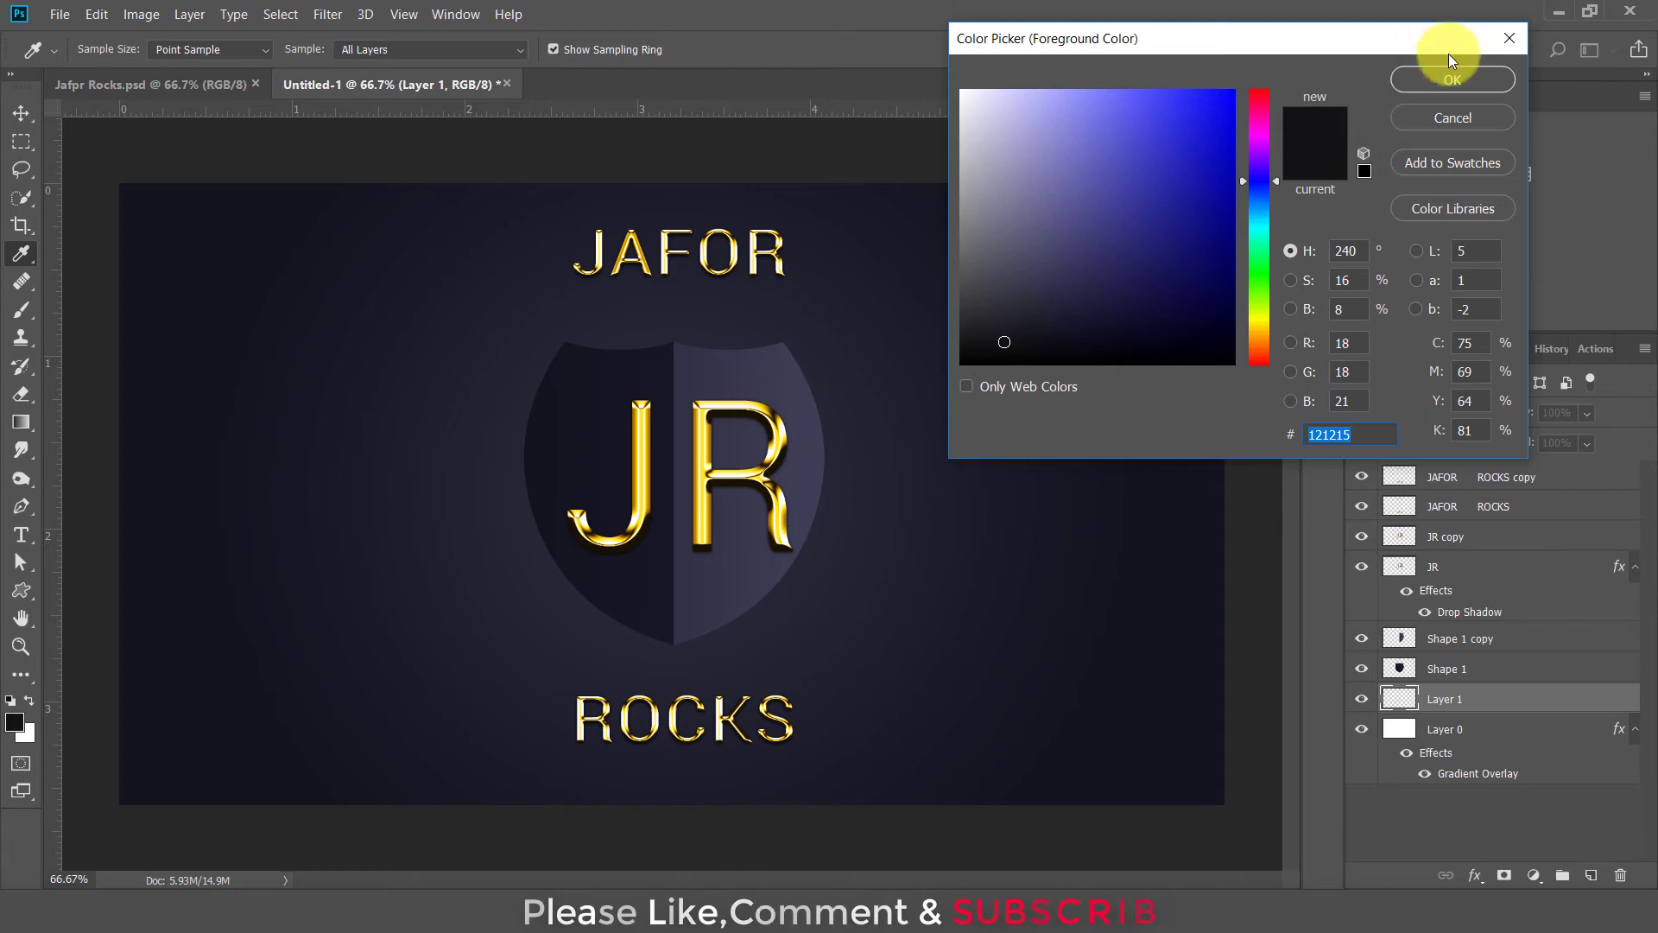
pyautogui.click(1448, 76)
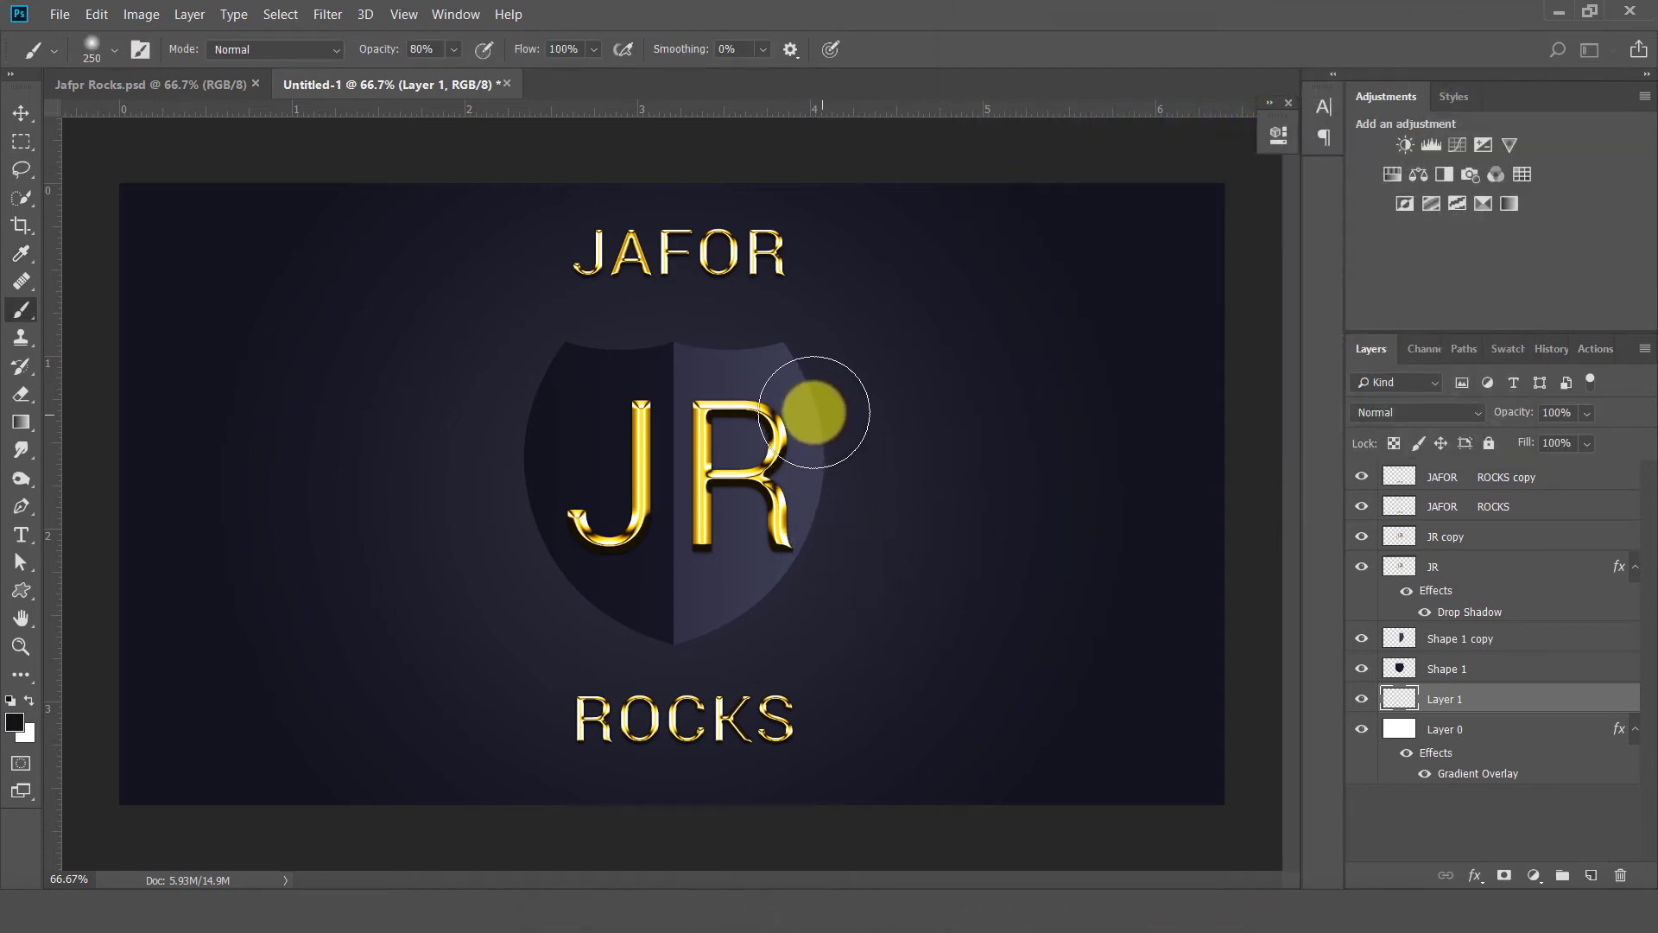
# Set Layer 1 to Divide and paint a glow along the shield's right edge
pyautogui.click(1425, 414)
pyautogui.click(1422, 435)
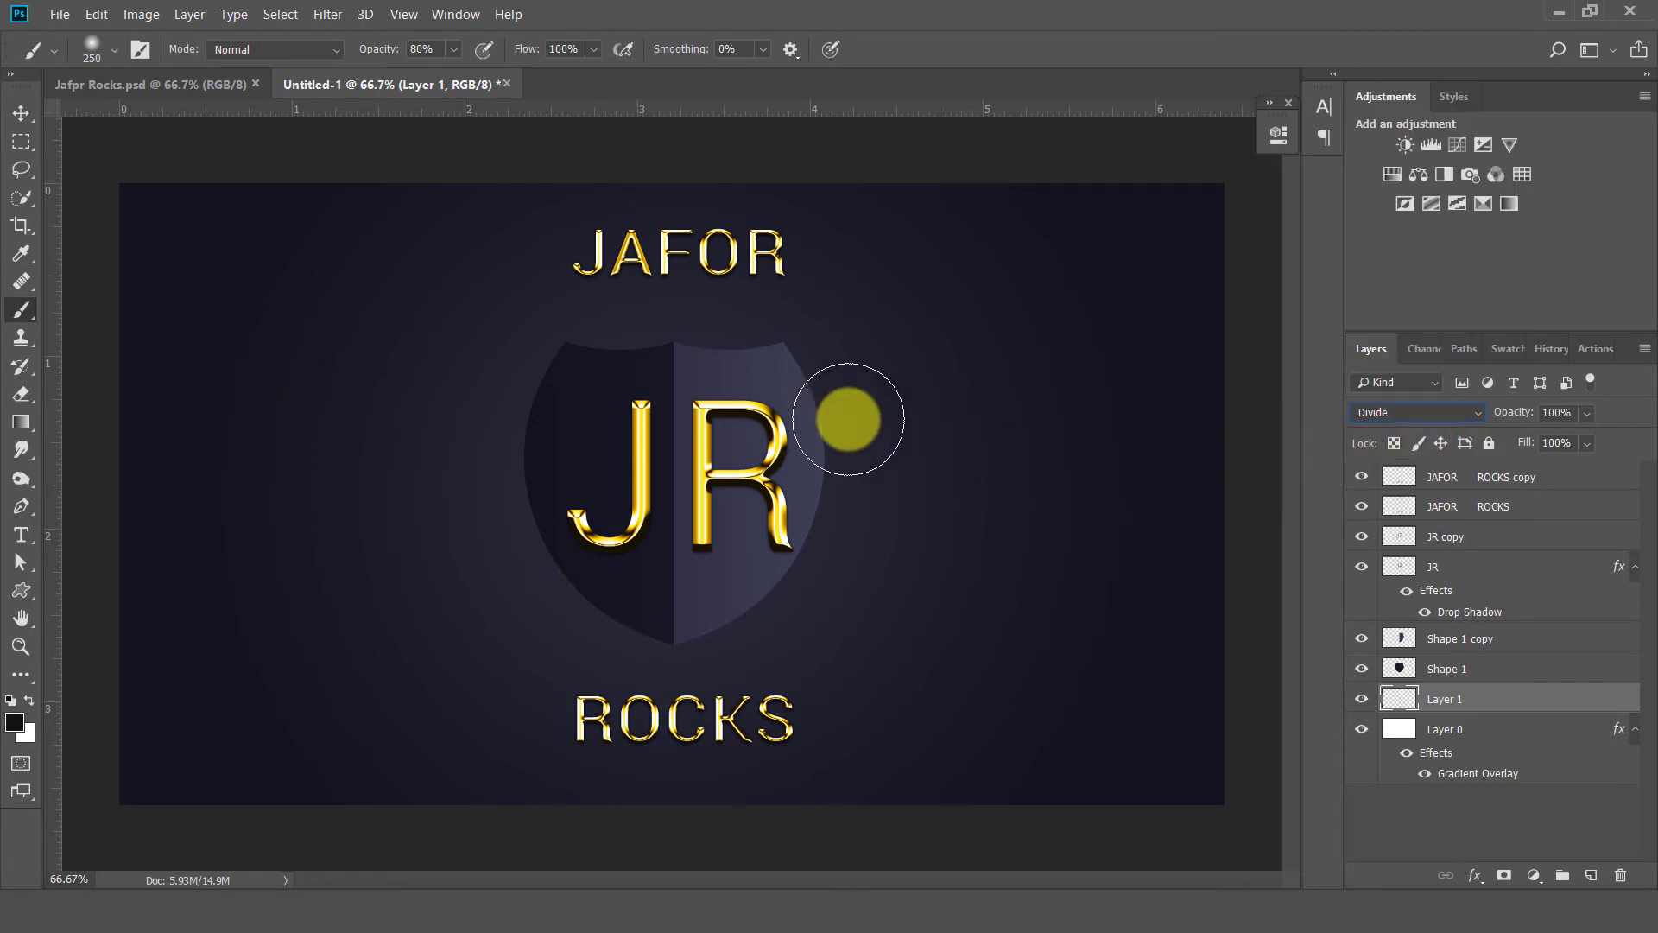
pyautogui.click(783, 378)
pyautogui.moveTo(783, 377)
pyautogui.mouseDown()
pyautogui.moveTo(723, 614)
pyautogui.moveTo(622, 593)
pyautogui.moveTo(573, 556)
pyautogui.moveTo(548, 437)
pyautogui.moveTo(562, 385)
pyautogui.moveTo(604, 359)
pyautogui.moveTo(766, 385)
pyautogui.mouseUp()
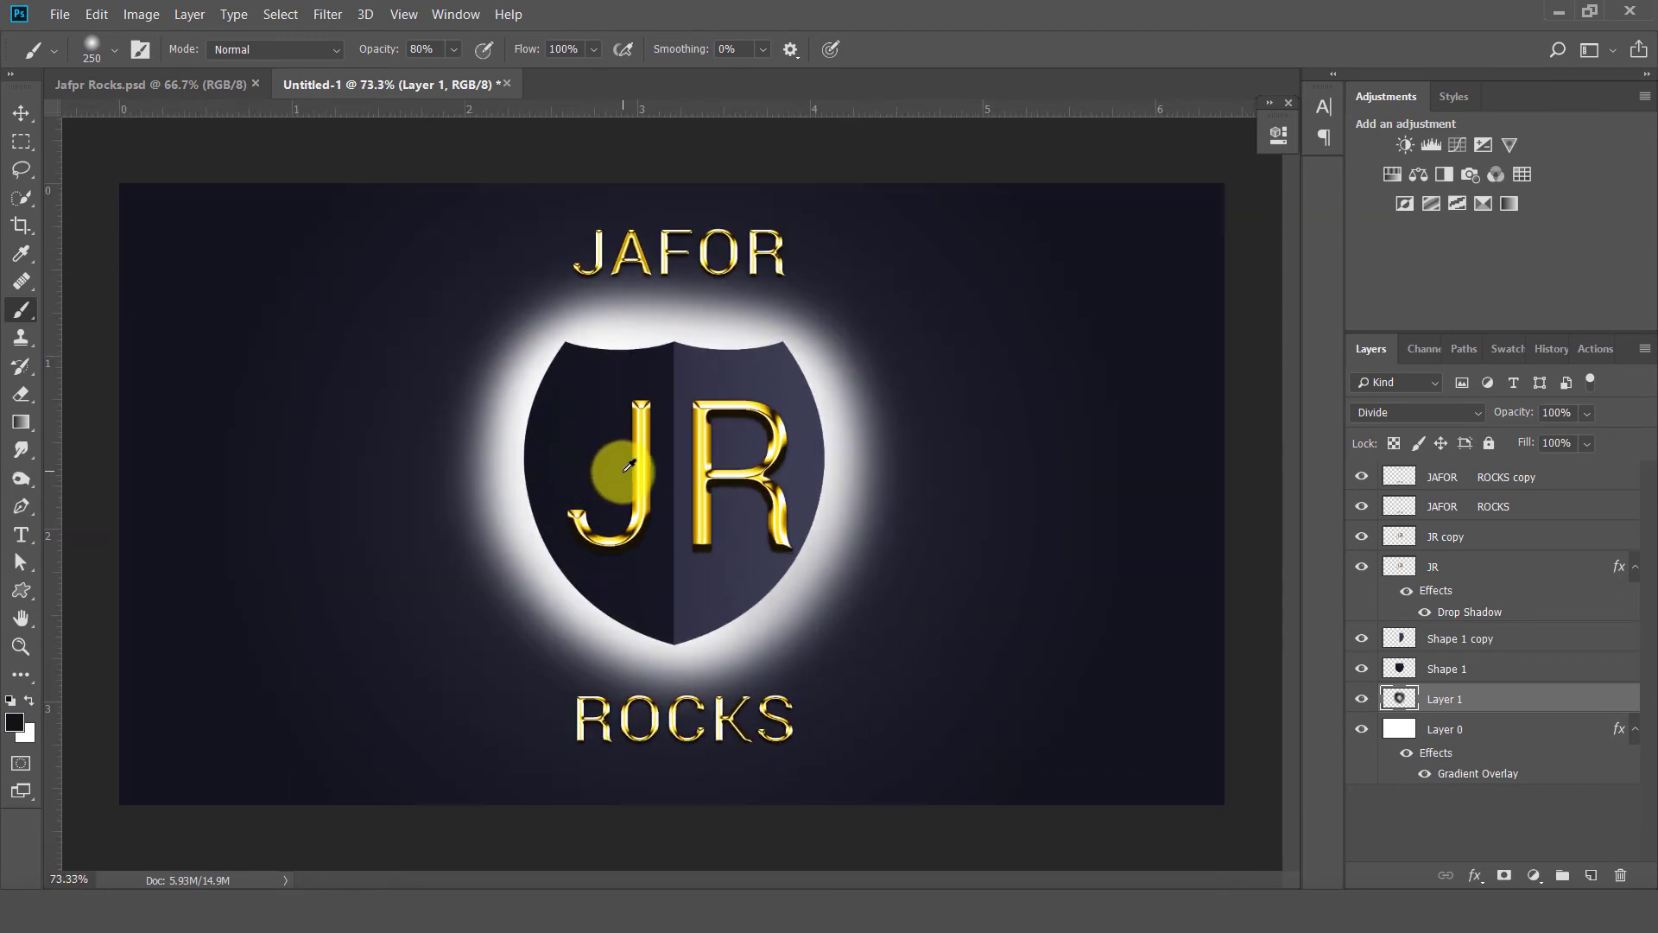
# Paint a soft white glow all around the shield on Layer 1
pyautogui.scroll(1, 629, 466)
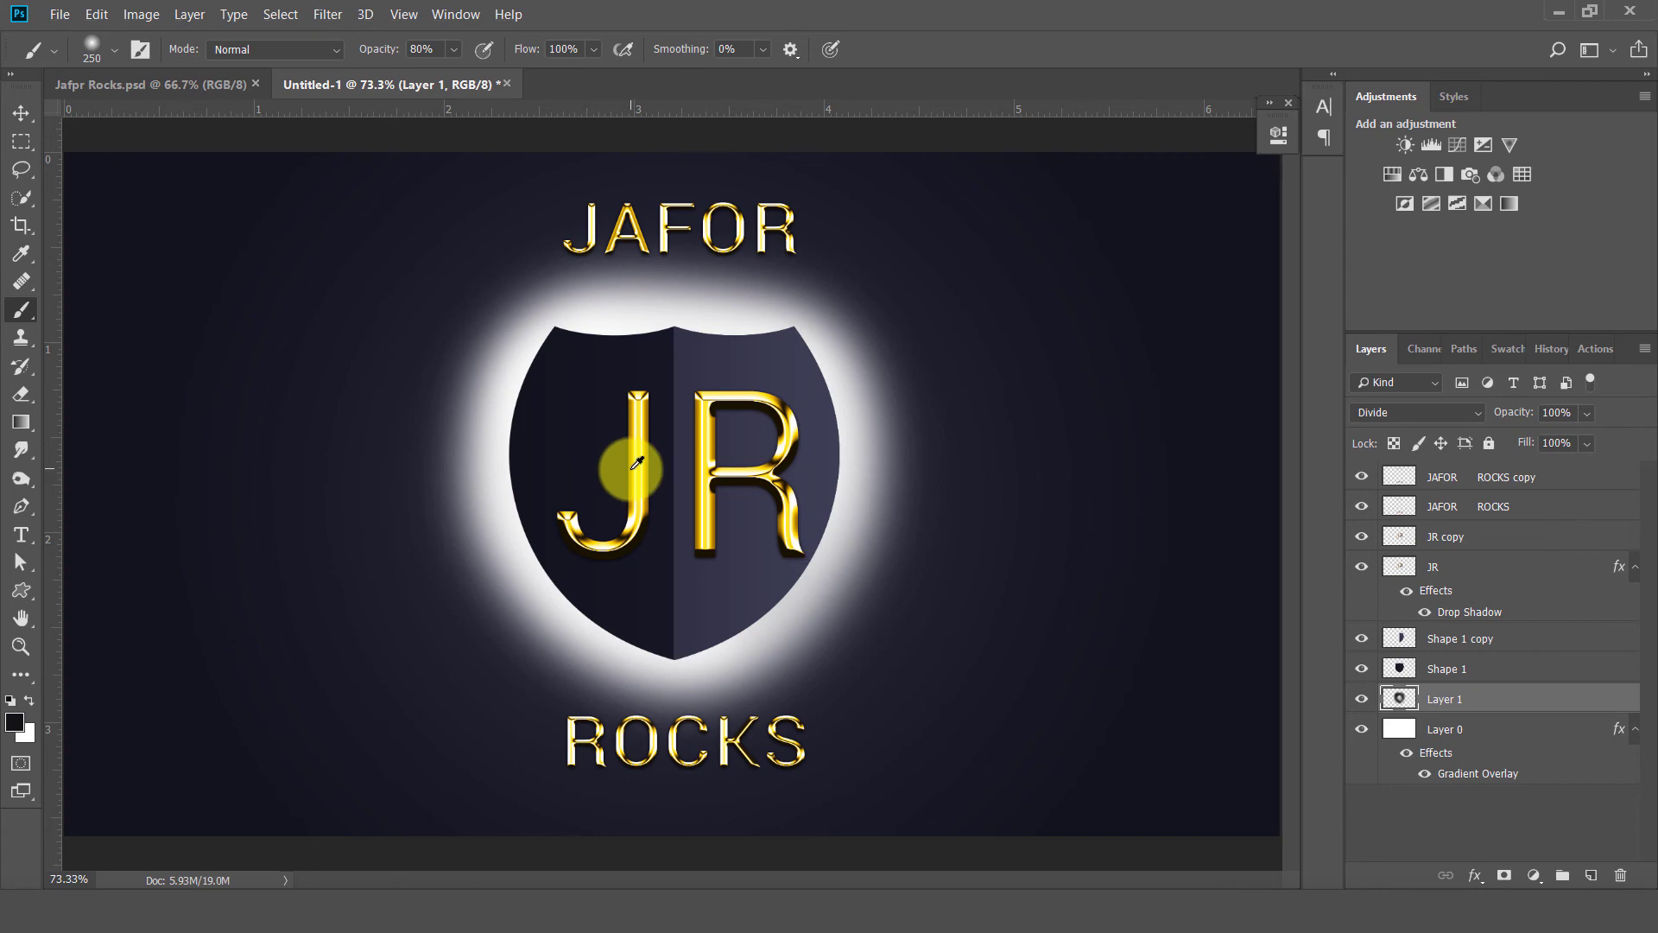